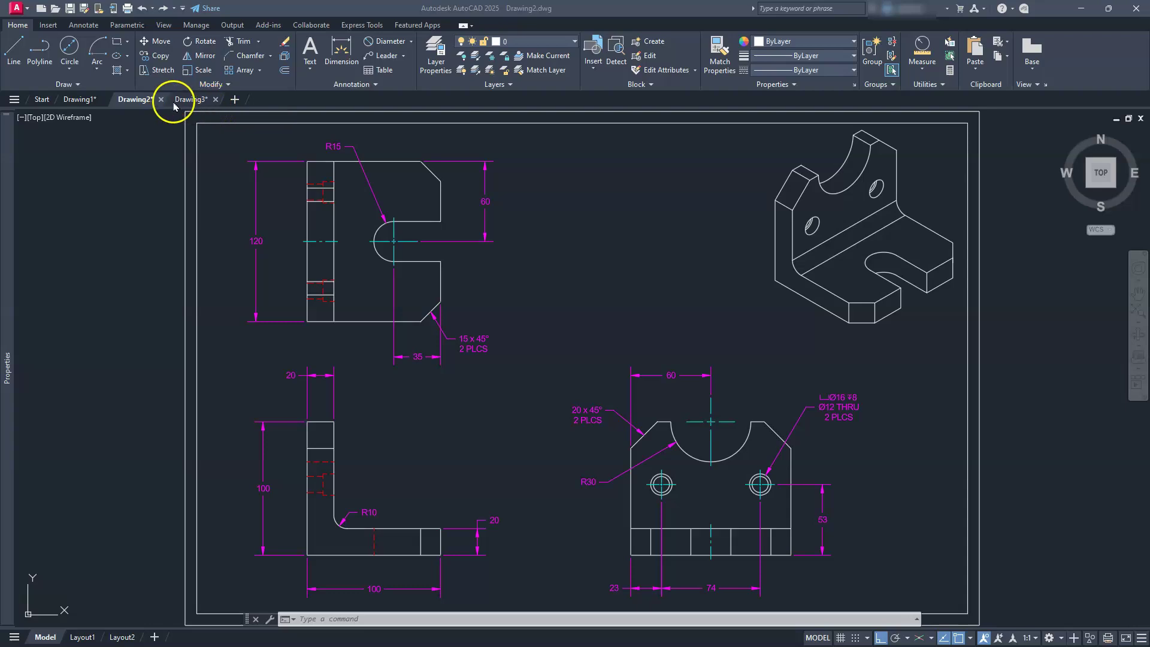
# Switch to the empty Drawing3 drawing
pyautogui.moveTo(170, 99)
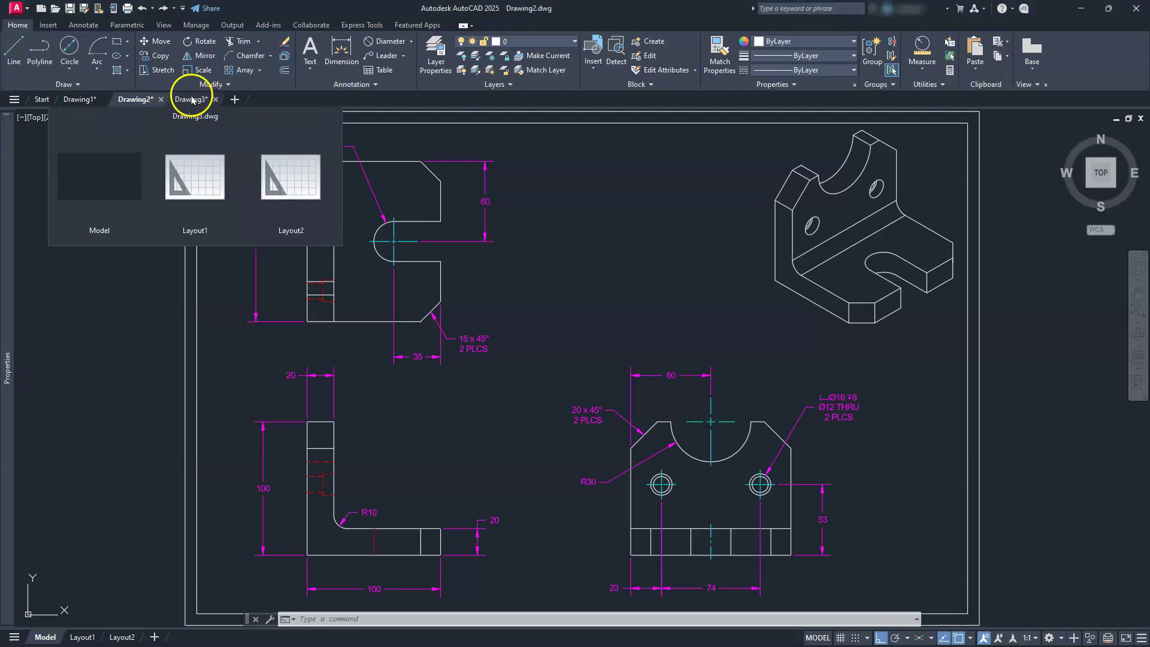
pyautogui.click(191, 102)
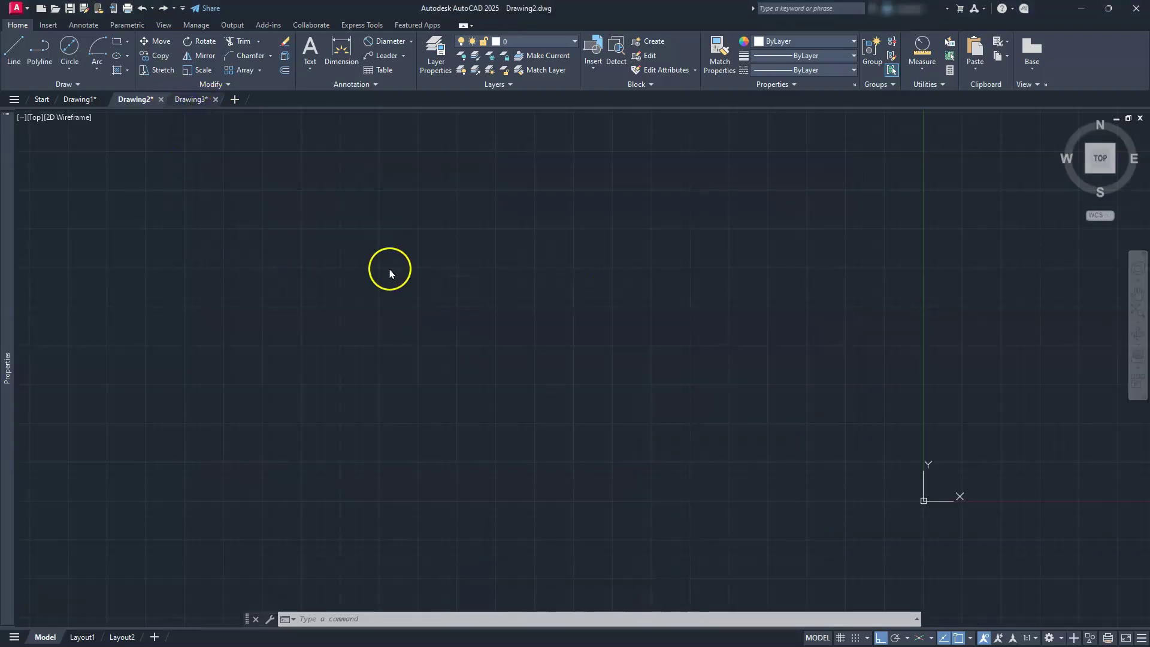
pyautogui.middleClick(689, 406)
pyautogui.middleClick(689, 406)
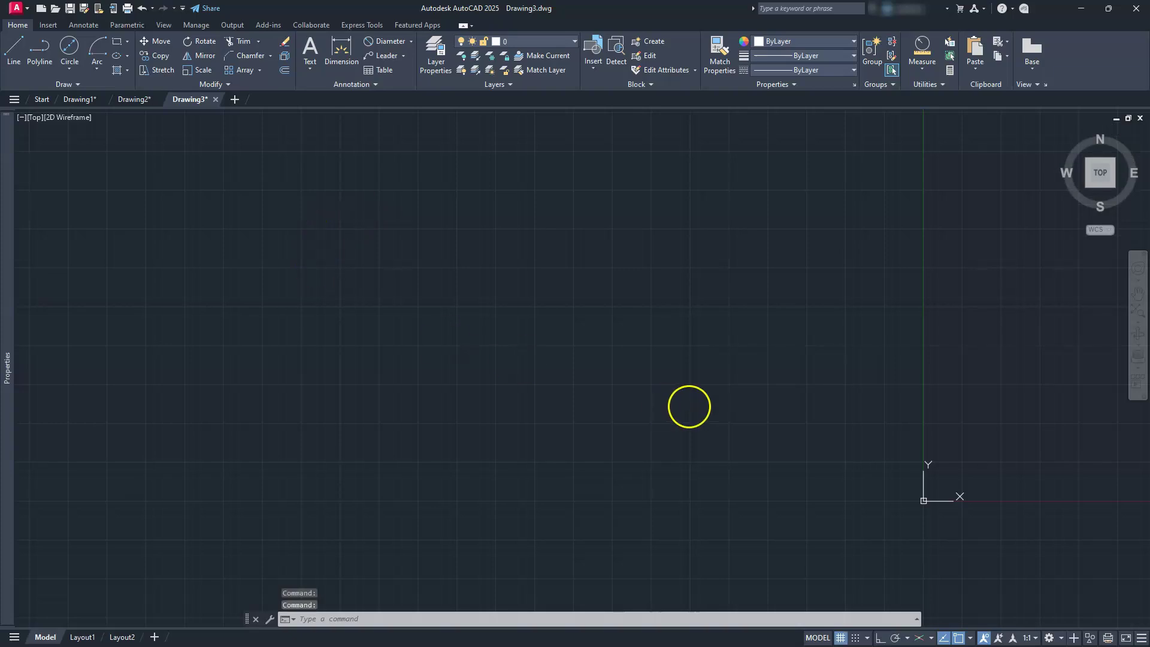
pyautogui.scroll(-4, 605, 359)
pyautogui.moveTo(486, 377)
pyautogui.mouseDown(button='middle')
pyautogui.moveTo(283, 385)
pyautogui.moveTo(232, 445)
pyautogui.mouseUp(button='middle')
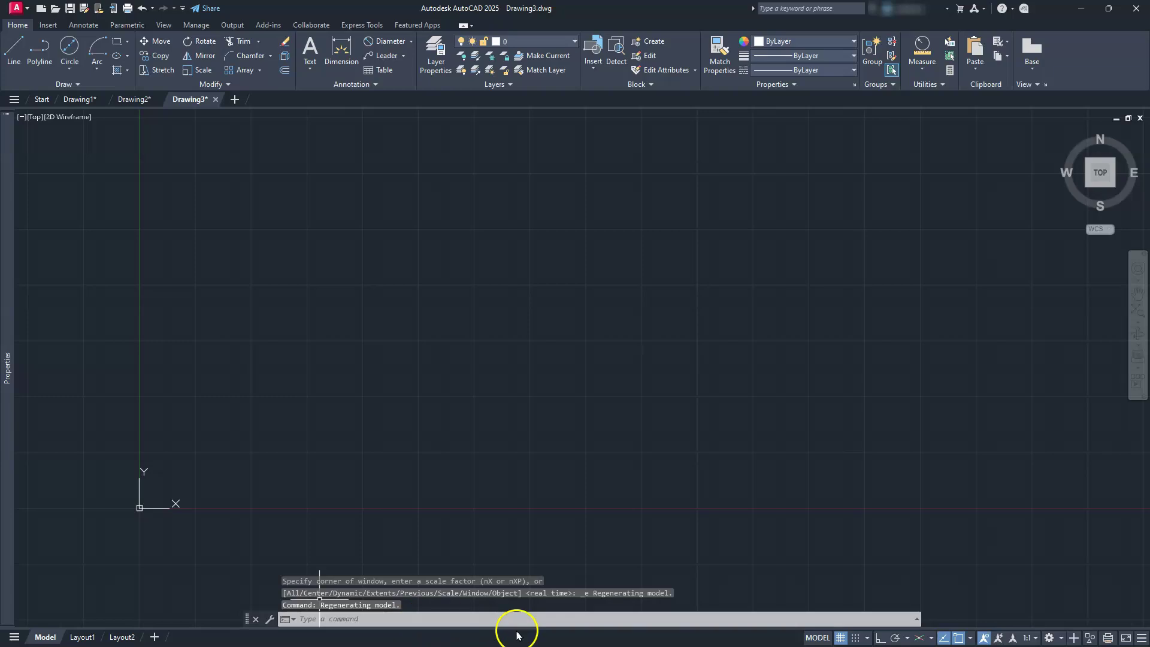
# Turn the grid off and Ortho mode on, and check which object snap modes are active
pyautogui.click(841, 639)
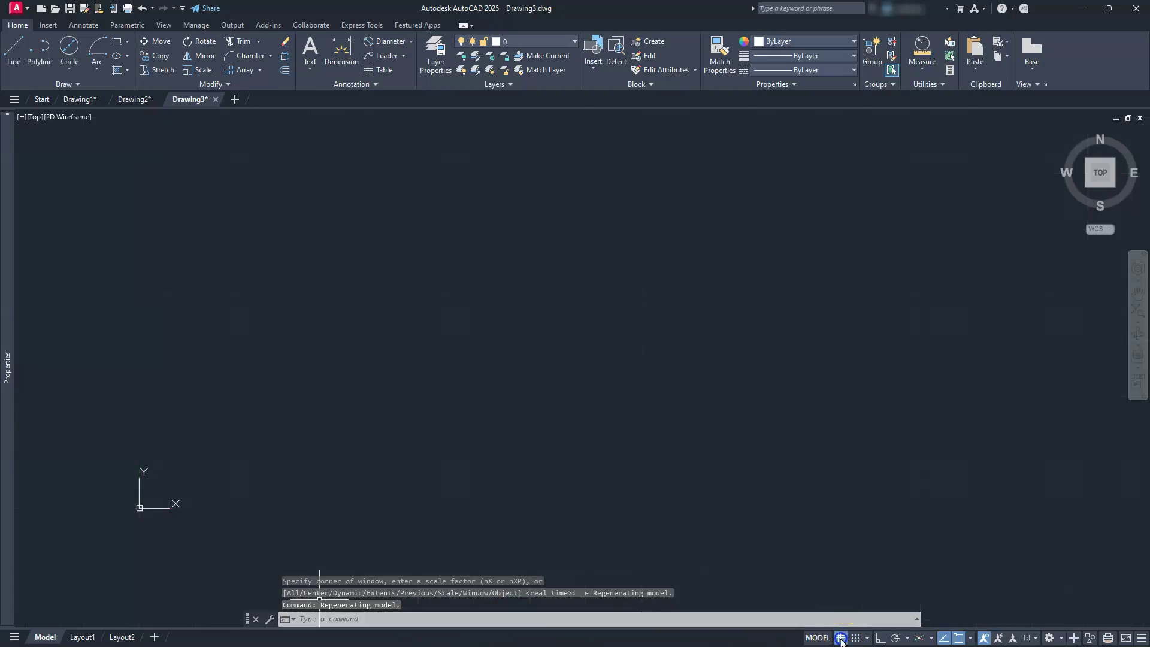
pyautogui.click(880, 639)
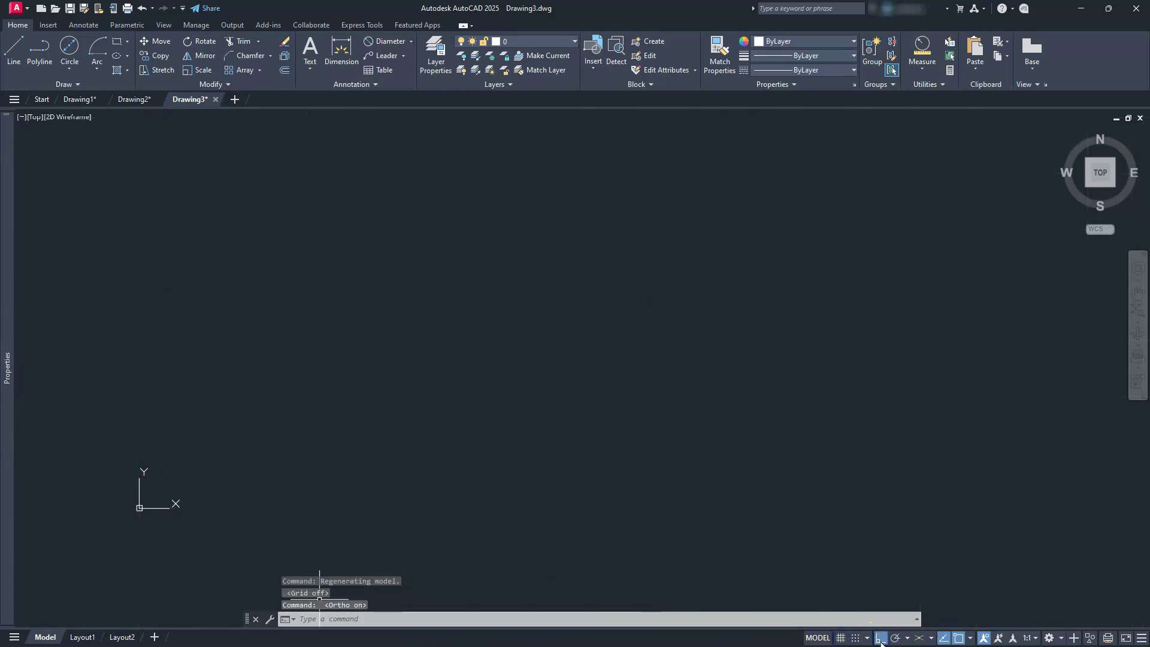
pyautogui.click(913, 643)
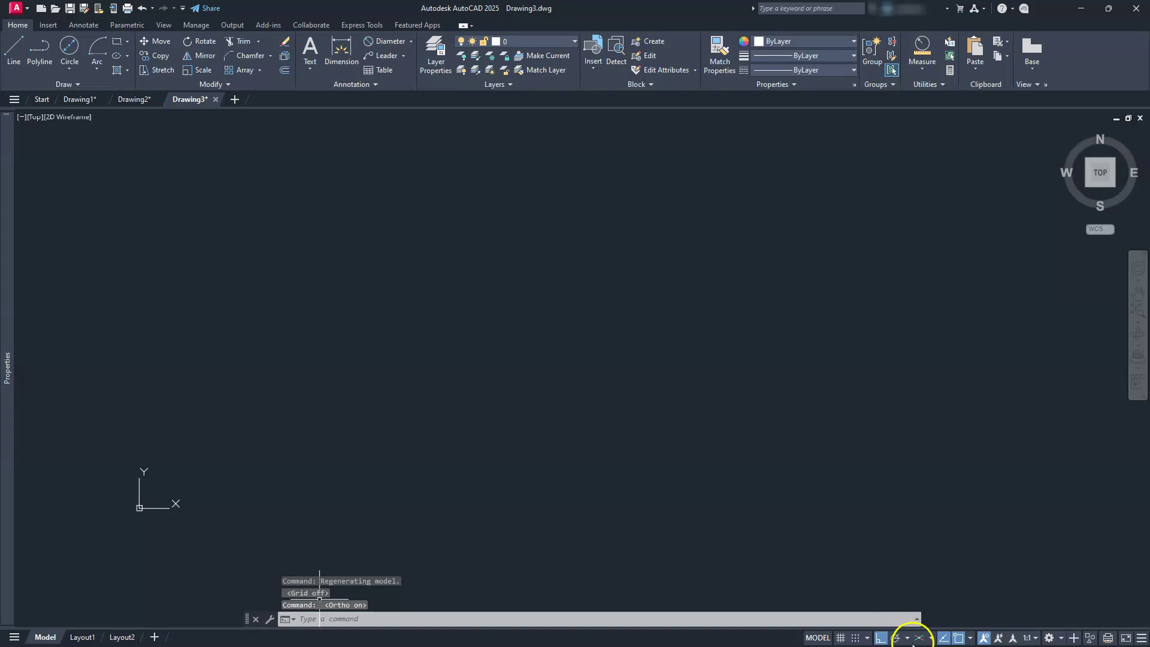
pyautogui.click(970, 639)
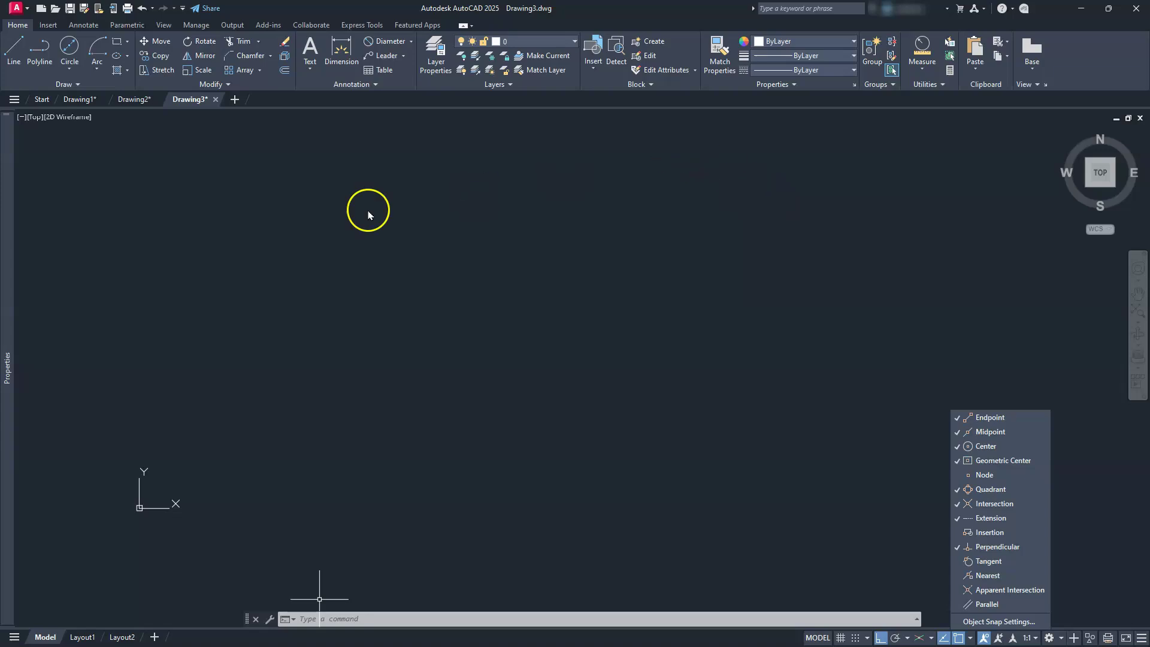
pyautogui.click(11, 35)
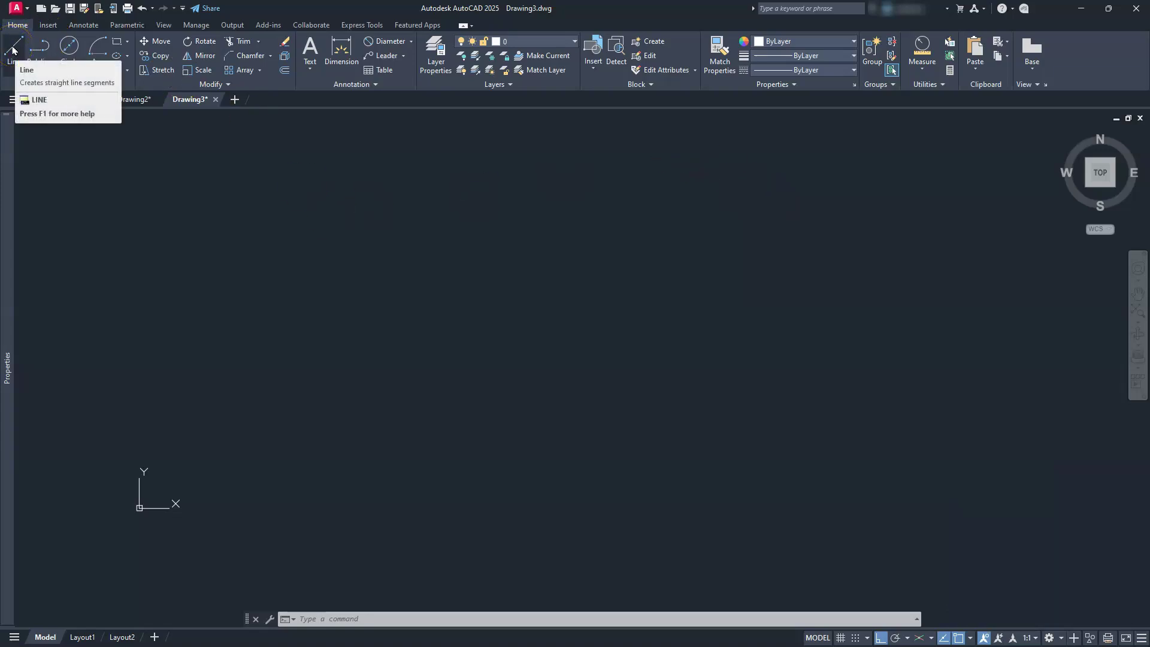
# Start an L-shaped profile with connected lines: 20 units horizontally to the left, followed by 100 units vertically down
pyautogui.click(13, 50)
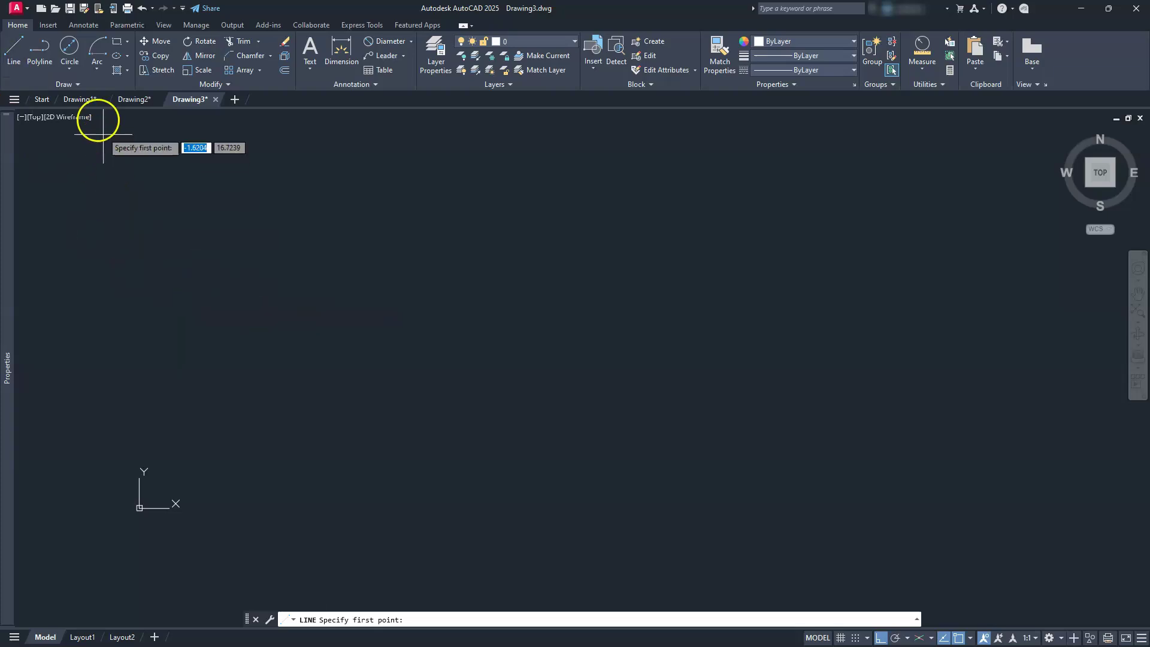
pyautogui.click(18, 49)
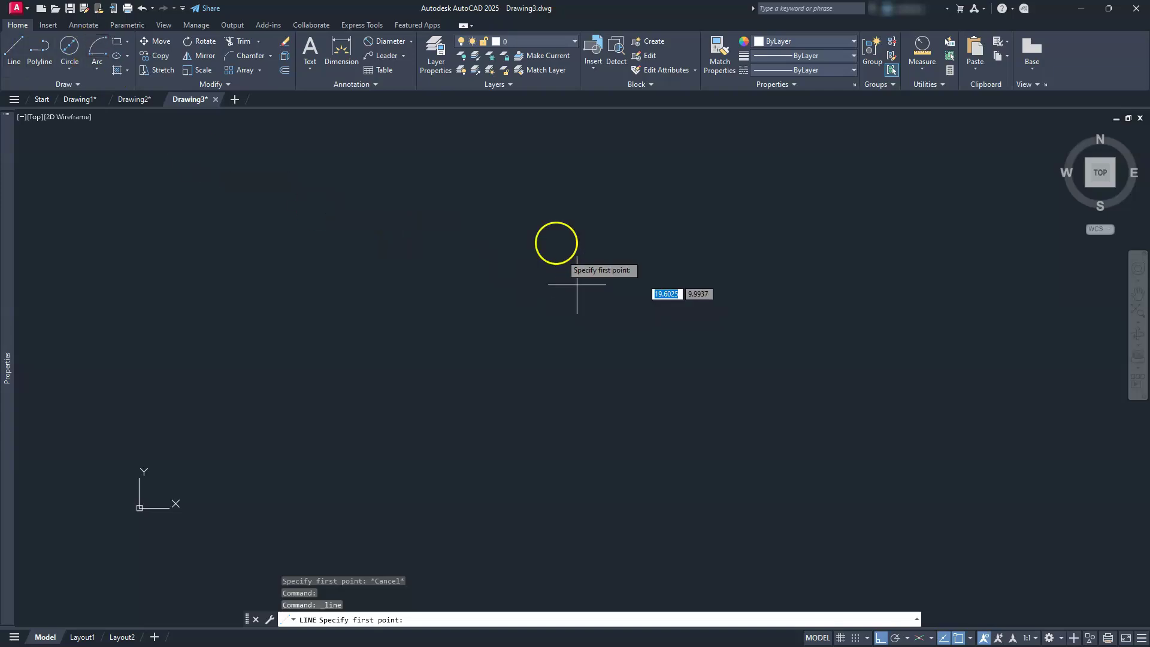
pyautogui.click(553, 207)
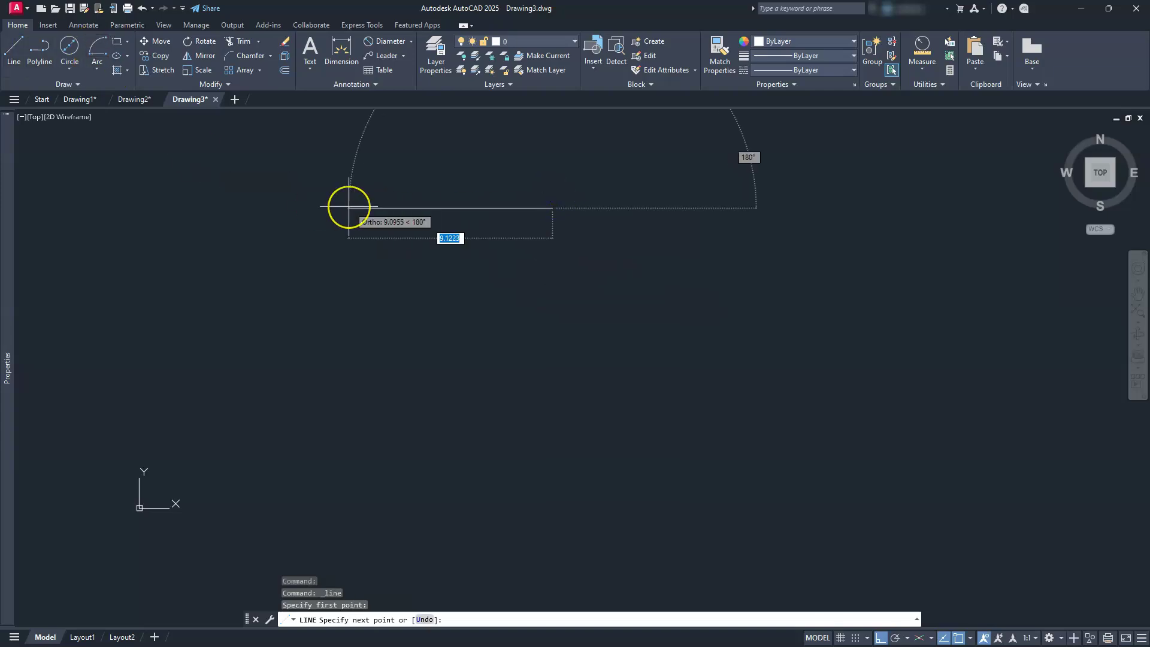
pyautogui.write('20')
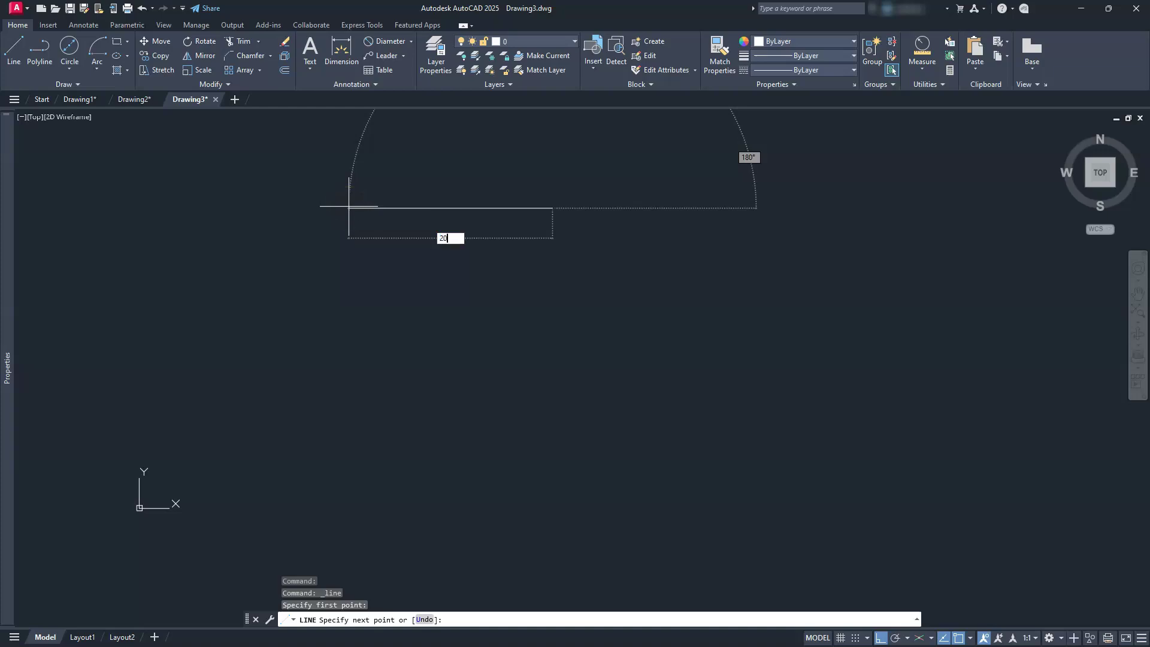
pyautogui.press('Return')
pyautogui.scroll(-4, 354, 207)
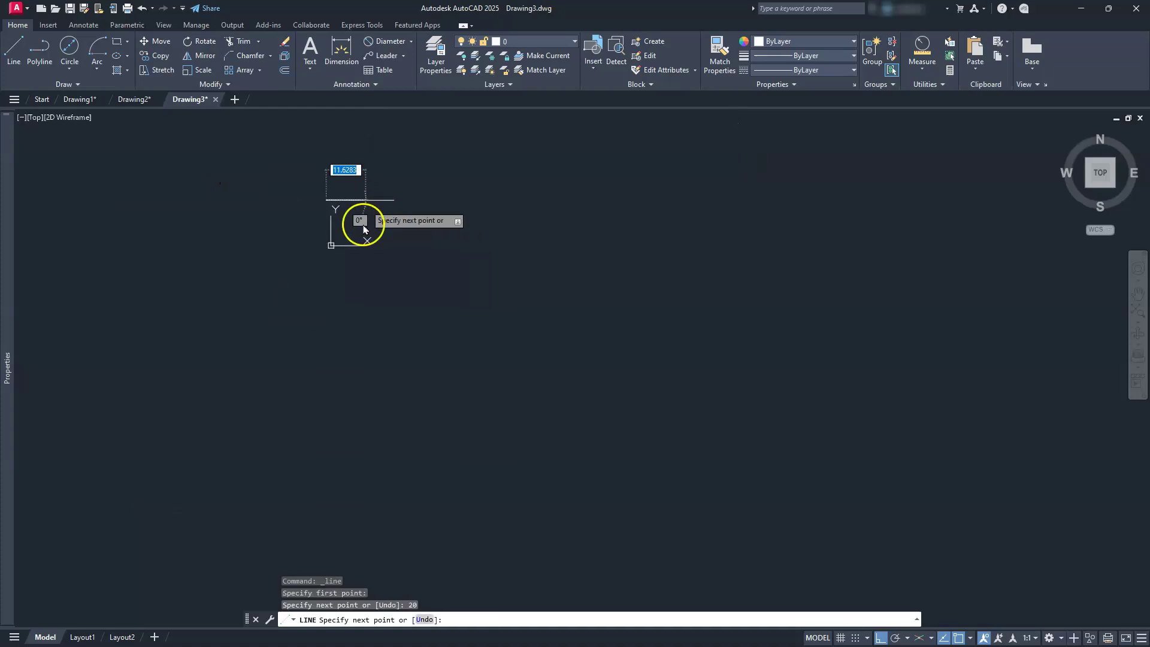
pyautogui.write('10')
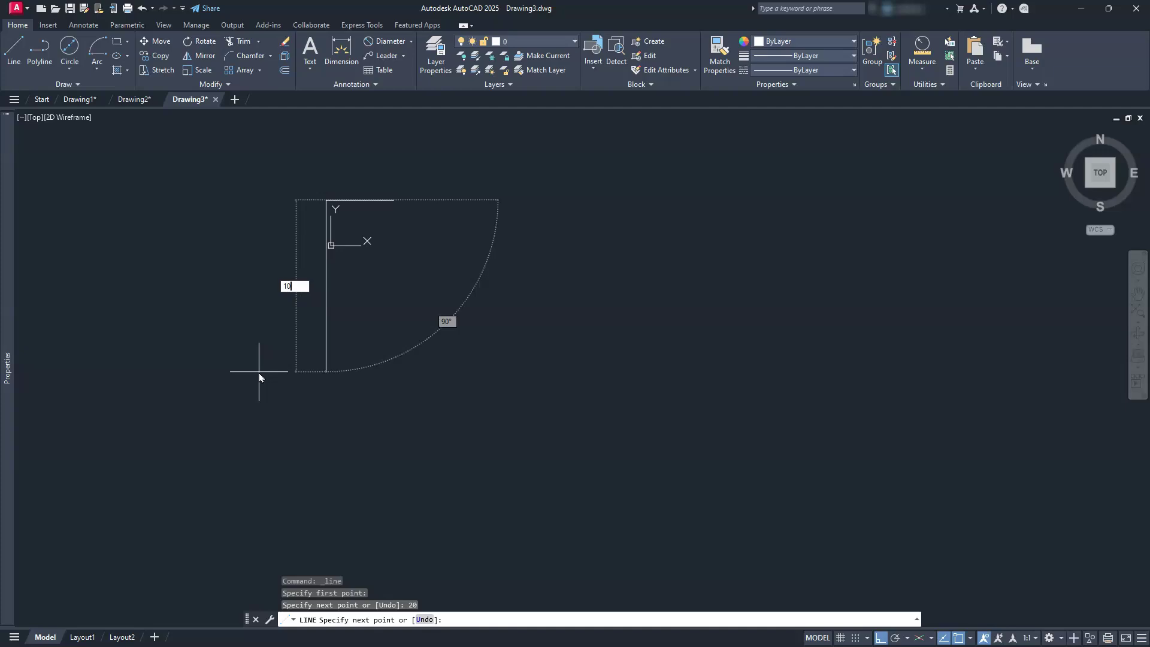
pyautogui.write('0')
pyautogui.press('Return')
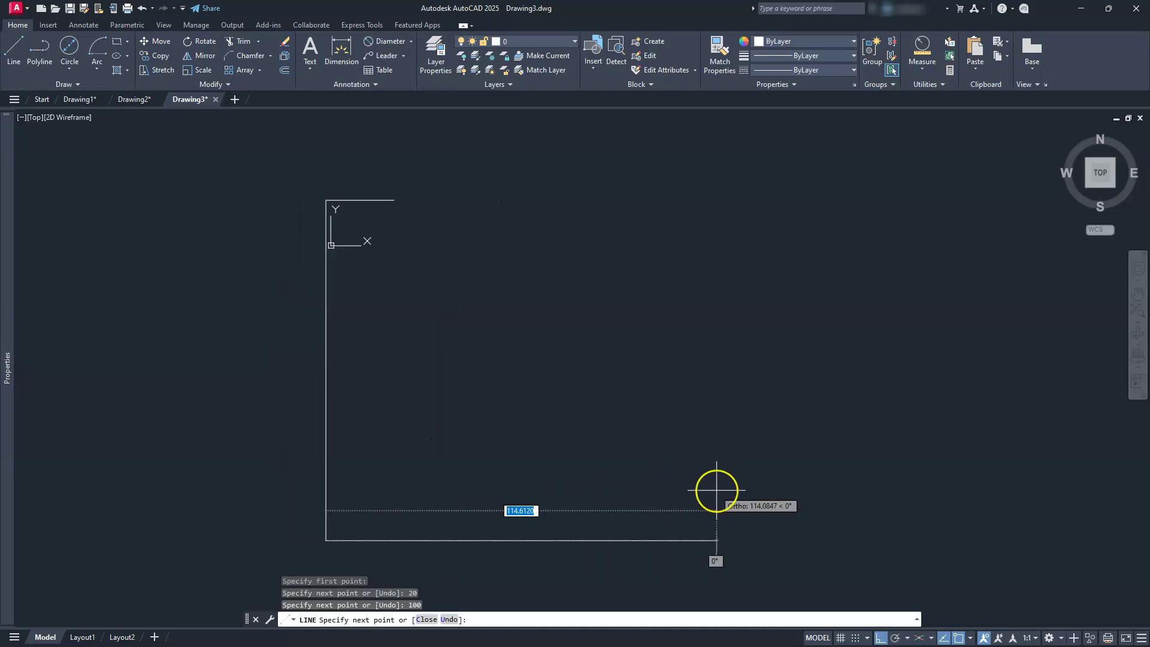
# Continue the L profile with lines 100 units right, 20 units up and 80 units left, and close it to the start
pyautogui.write('100')
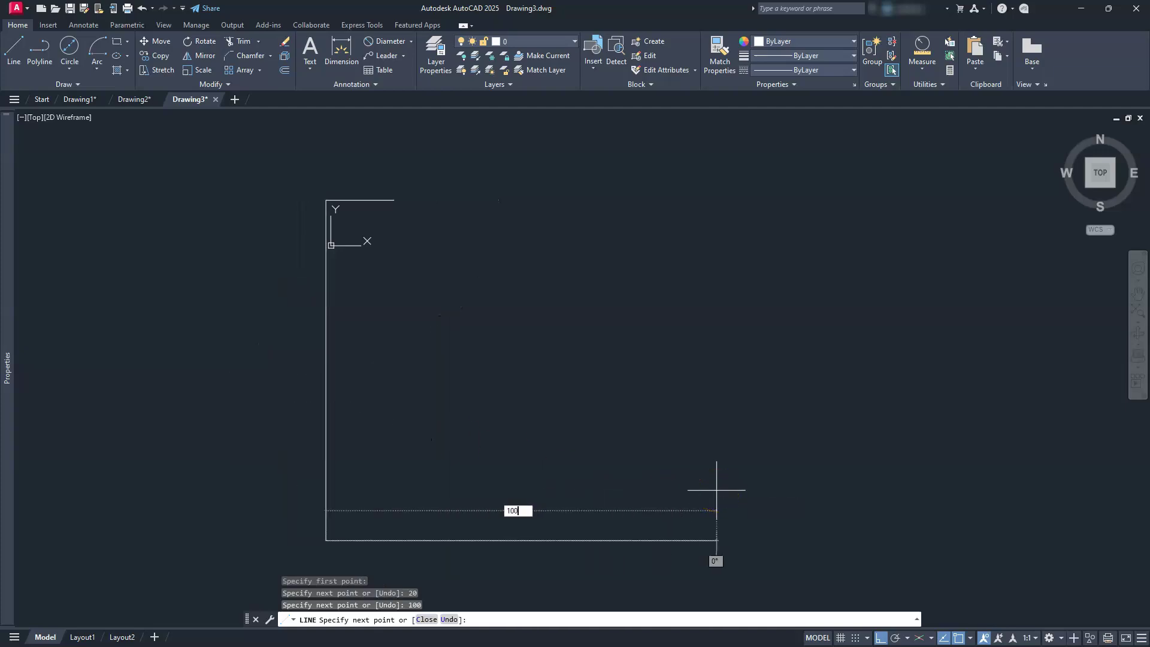
pyautogui.press('Return')
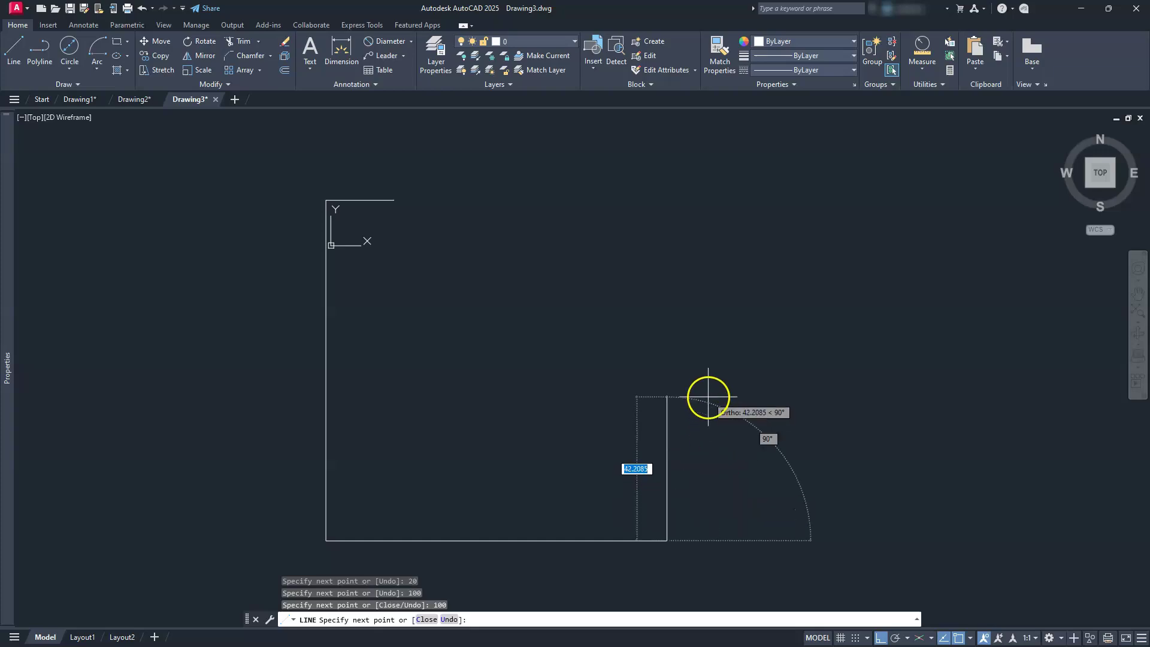
pyautogui.write('20')
pyautogui.press('Return')
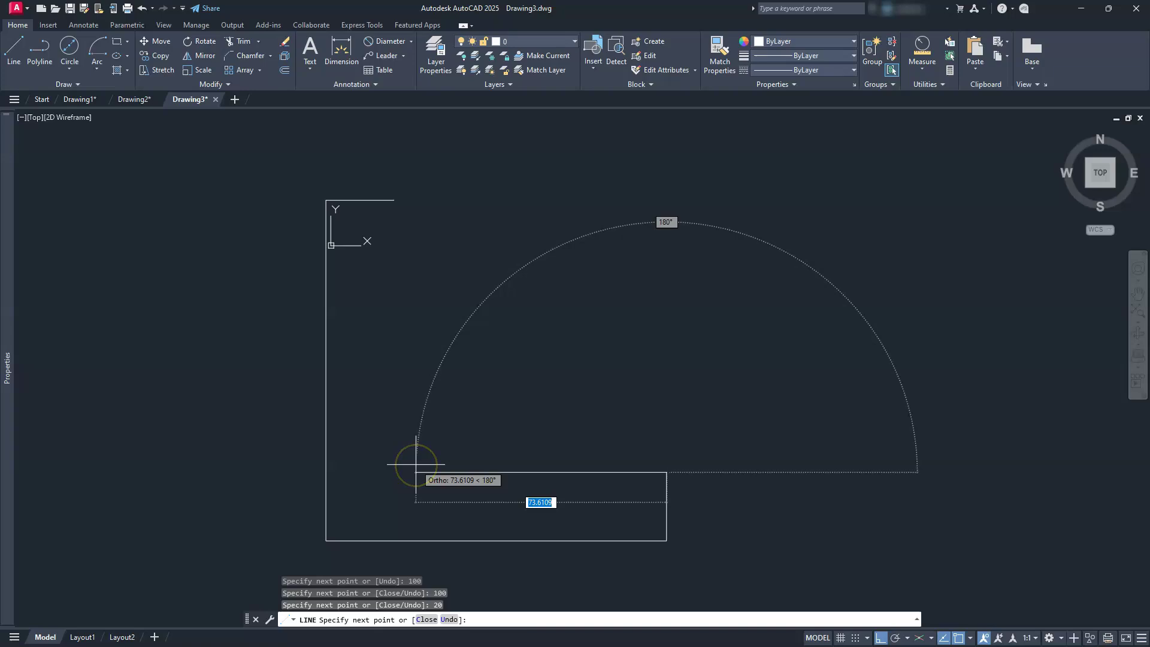
pyautogui.write('80')
pyautogui.press('Return')
pyautogui.write('c')
pyautogui.press('Return')
pyautogui.press('Escape')
pyautogui.press('Escape')
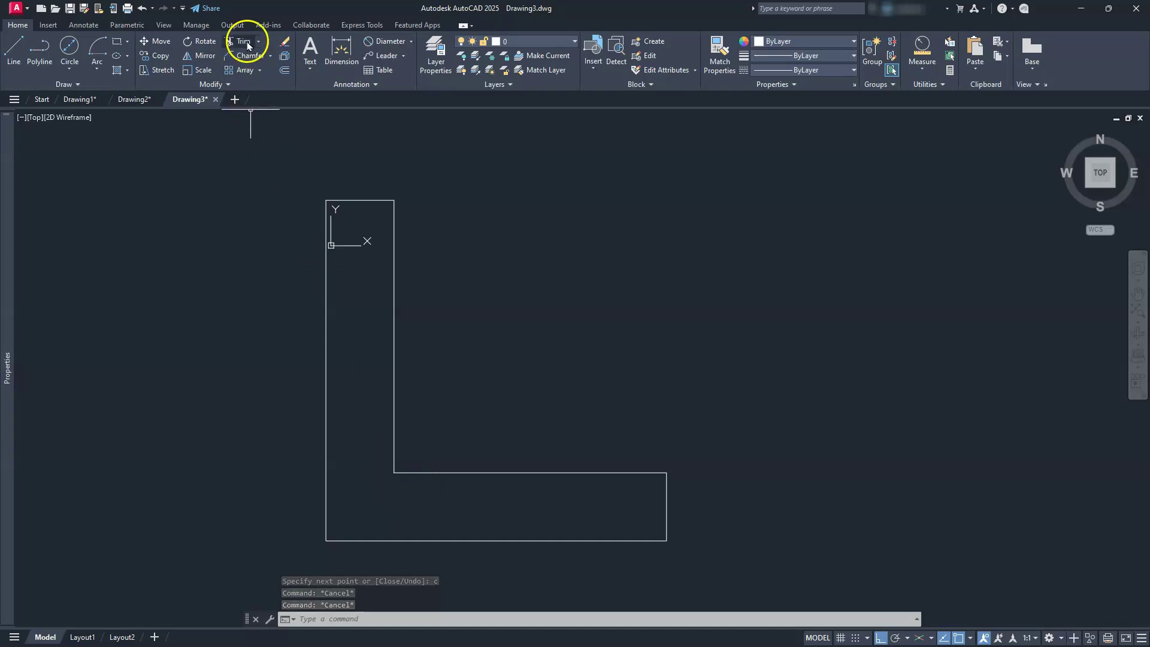
# Fillet the inner corner of the L profile with a radius of 10
pyautogui.click(270, 55)
pyautogui.click(253, 74)
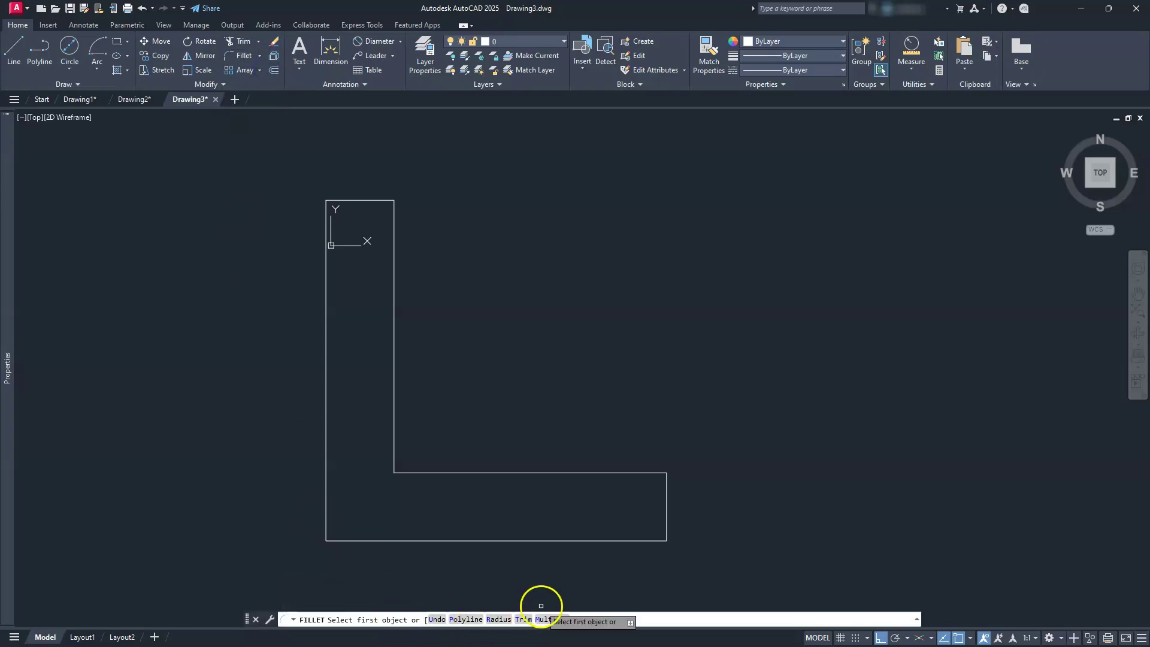
pyautogui.click(498, 619)
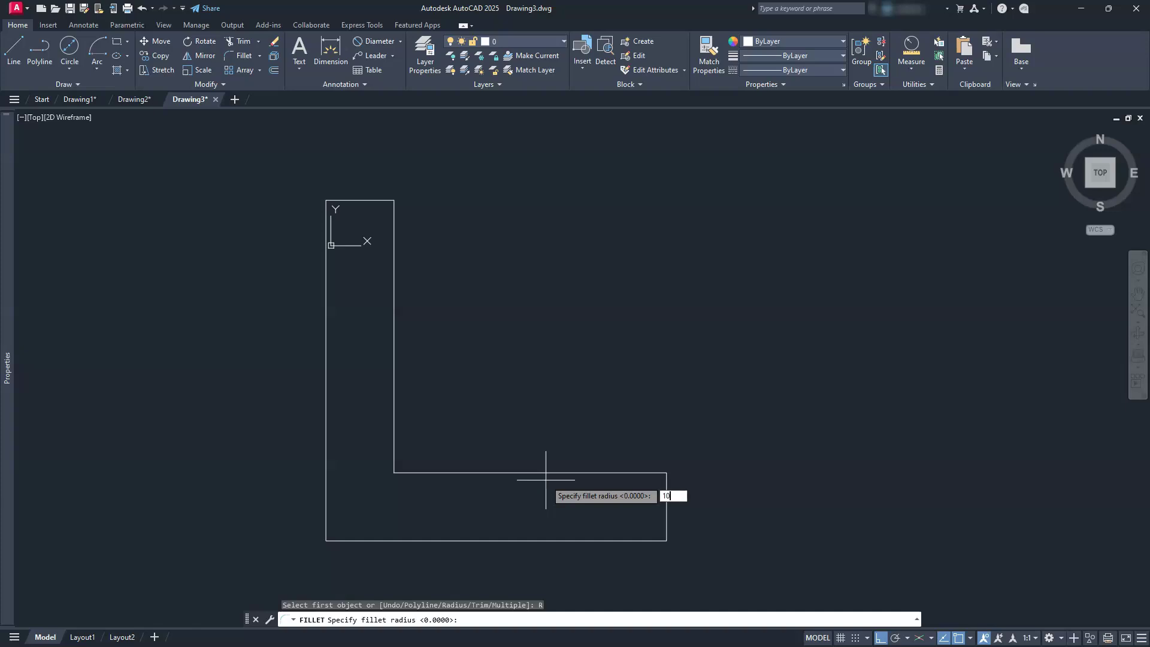
pyautogui.press('Return')
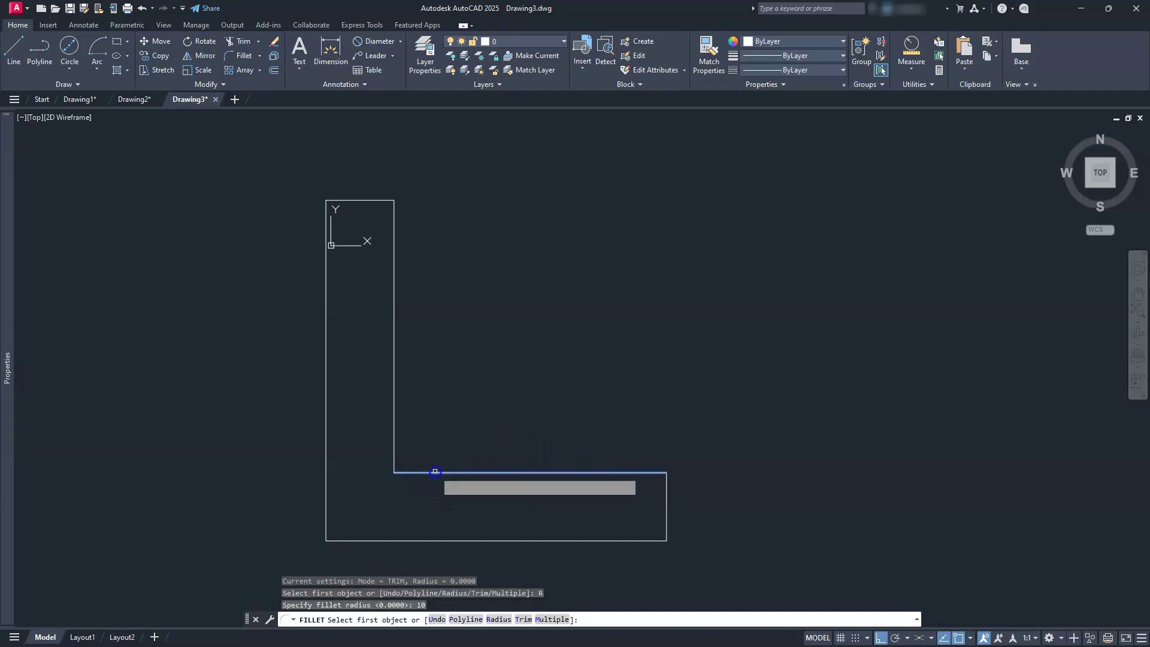
pyautogui.click(436, 472)
pyautogui.click(393, 434)
pyautogui.press('Escape')
pyautogui.press('Escape')
pyautogui.press('Escape')
# Join all lines and the fillet arc of the L profile into one polyline
pyautogui.click(292, 180)
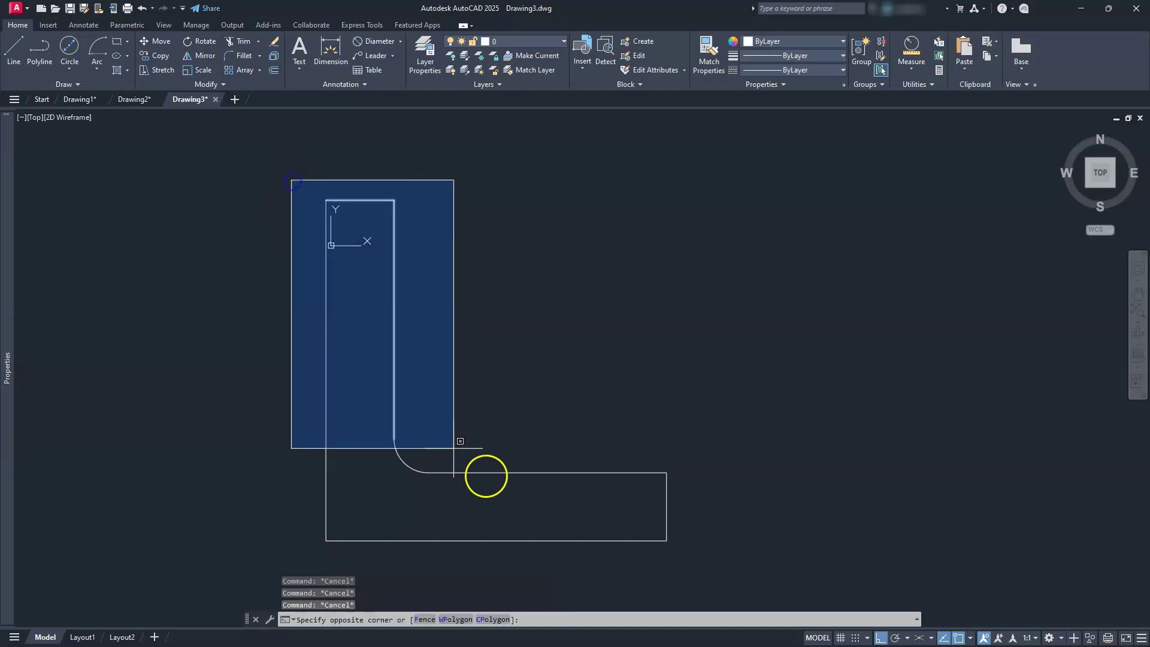
pyautogui.click(705, 558)
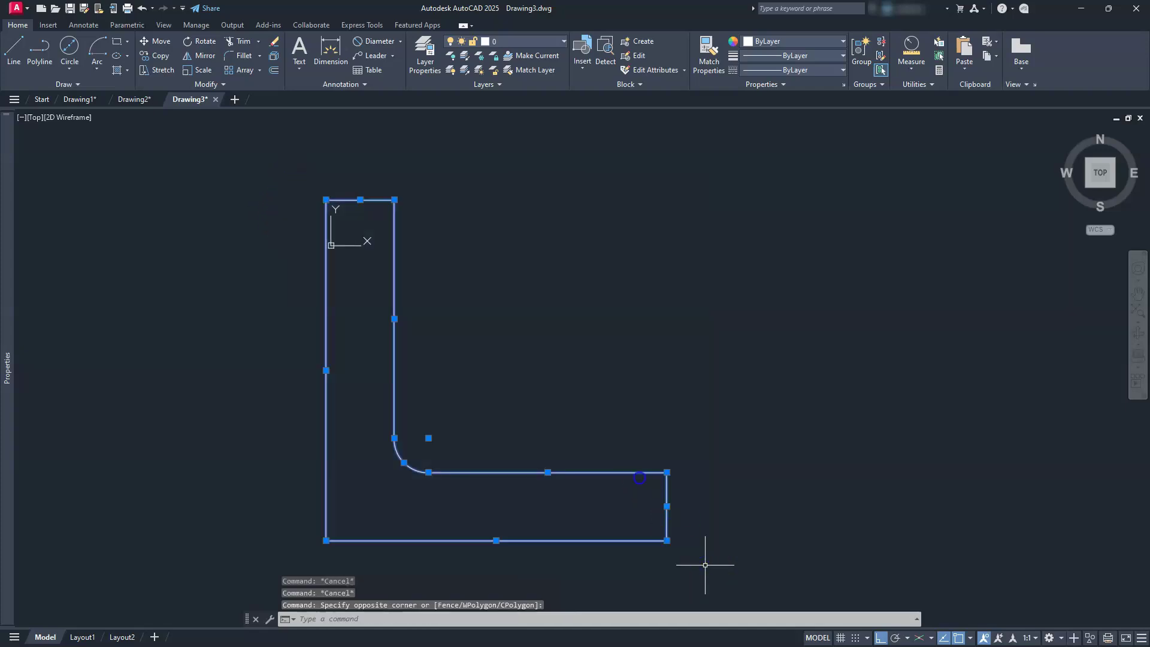
pyautogui.click(219, 85)
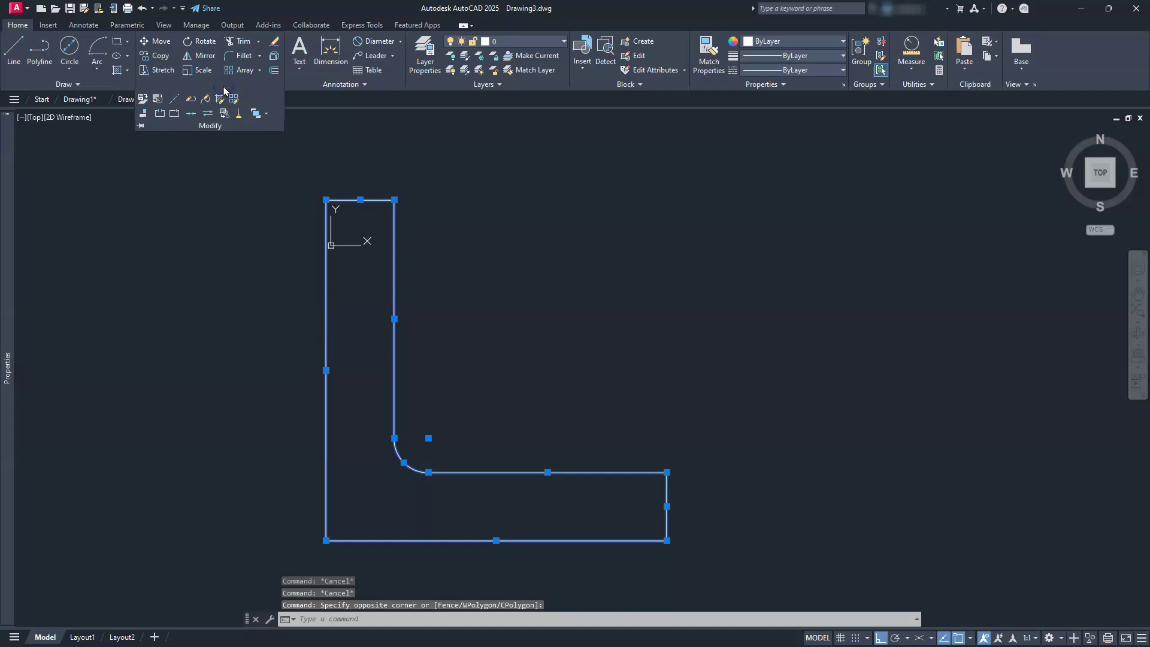
pyautogui.click(192, 113)
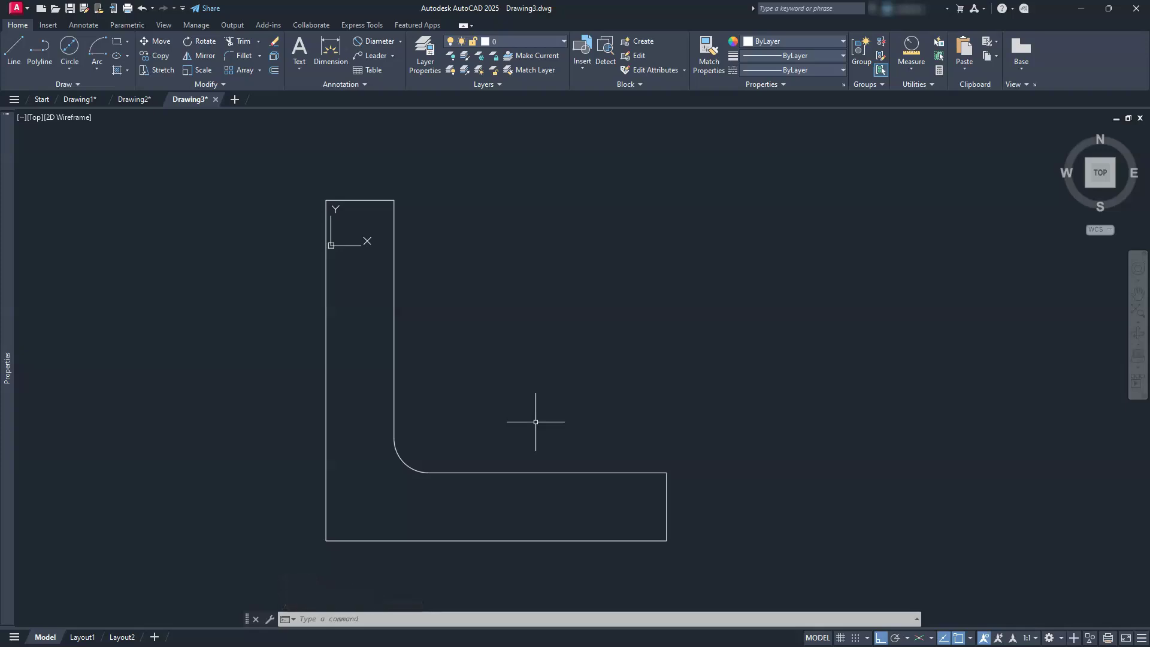
pyautogui.press('Escape')
pyautogui.press('Escape')
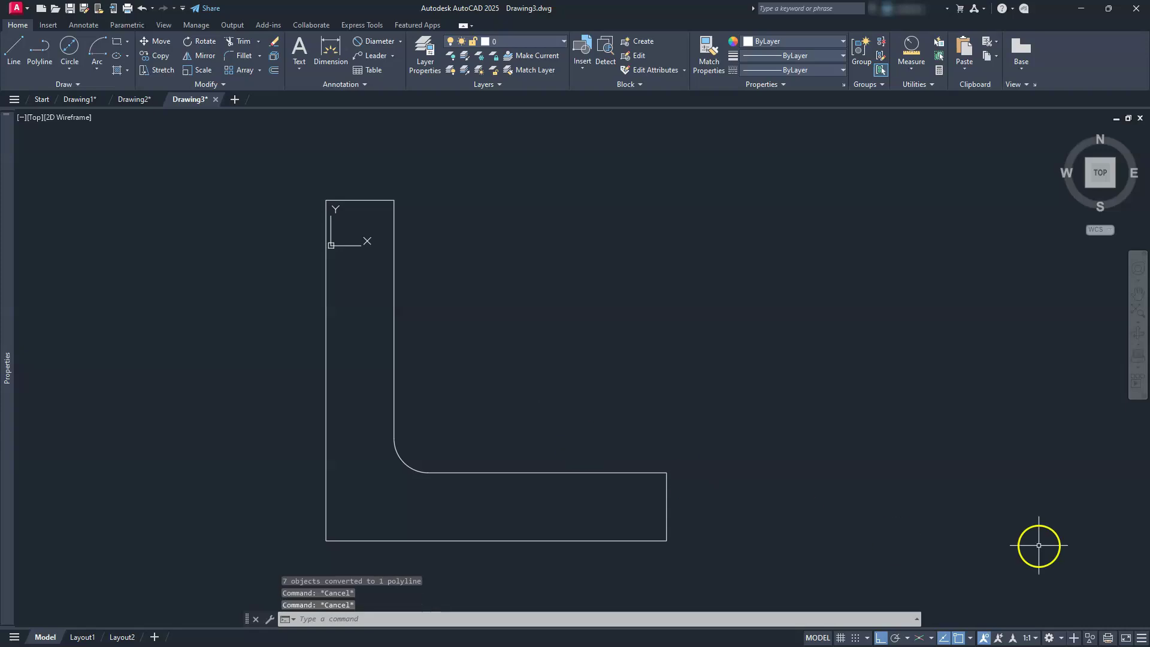
# Draw a circle of radius 30 in the empty space to the right of the L profile
pyautogui.click(74, 70)
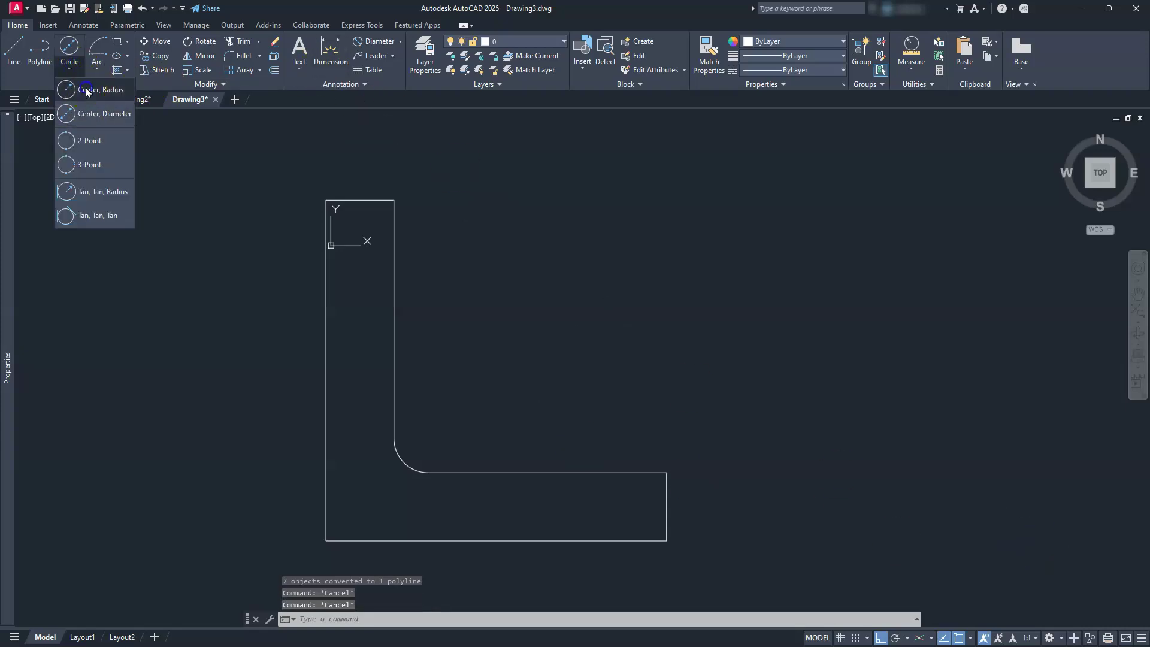
pyautogui.click(87, 91)
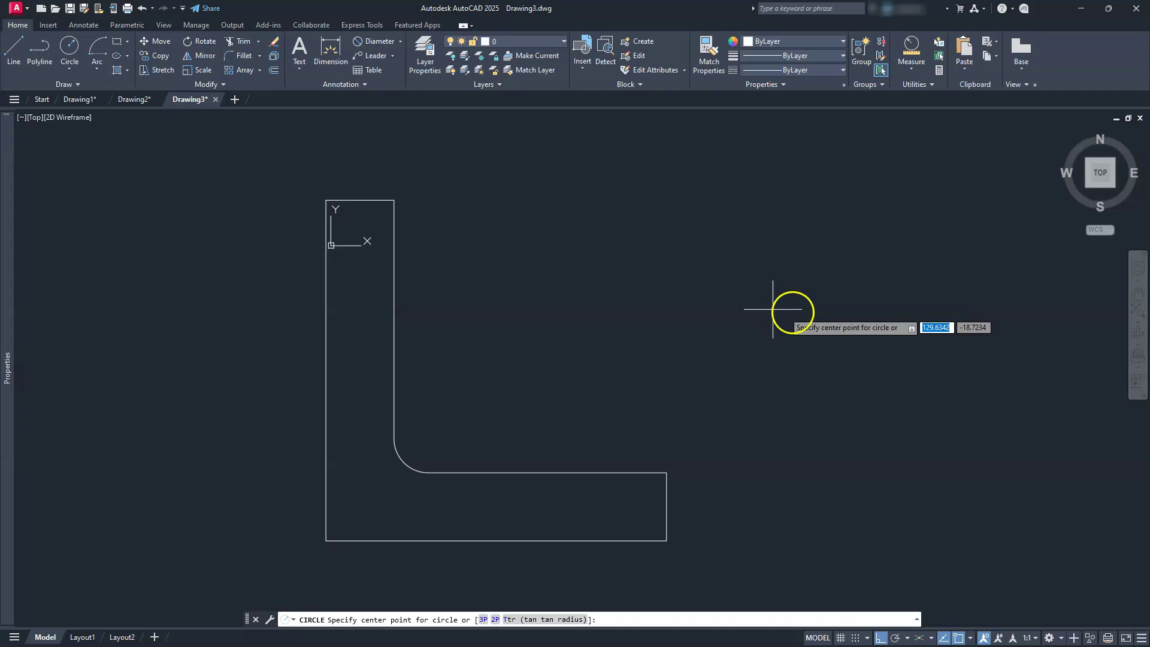
pyautogui.click(822, 233)
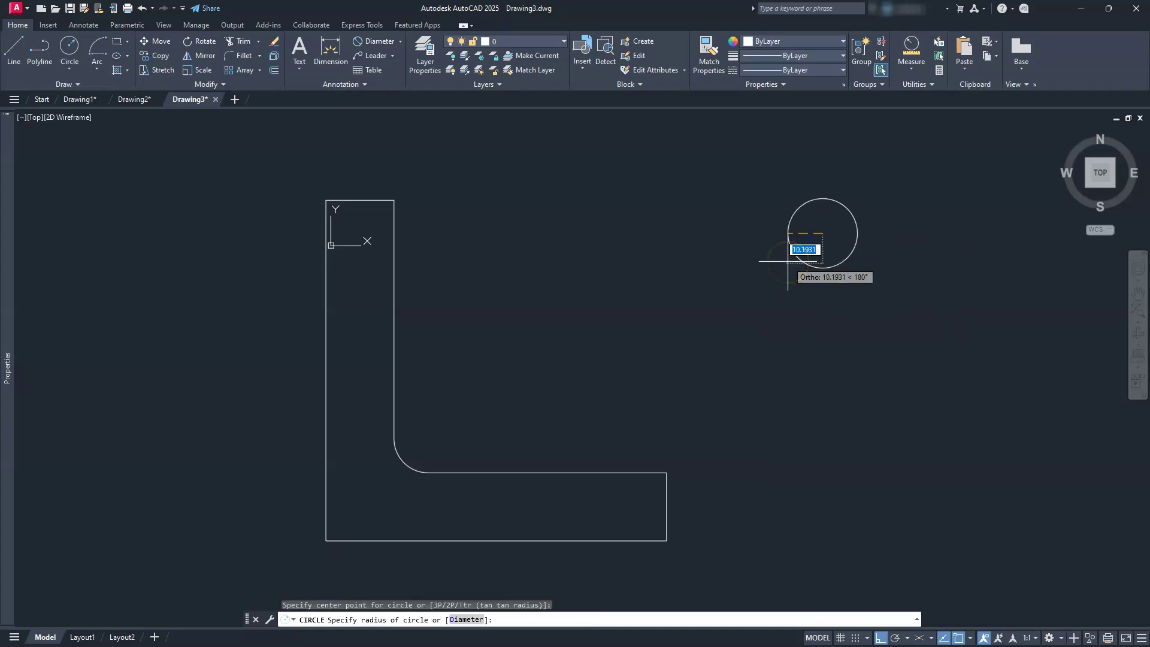
pyautogui.write('30')
pyautogui.press('Return')
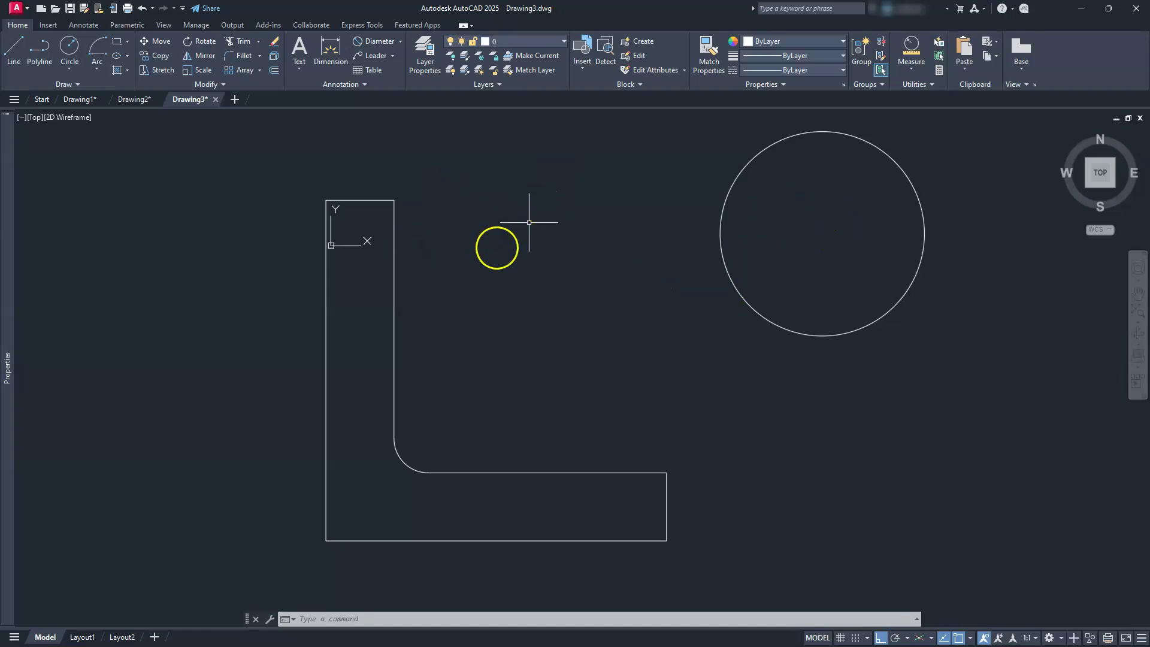
# Draw a circle of radius 15 in the empty space below and to the right of the large circle
pyautogui.moveTo(861, 468); pyautogui.dragTo(671, 392, button='middle')
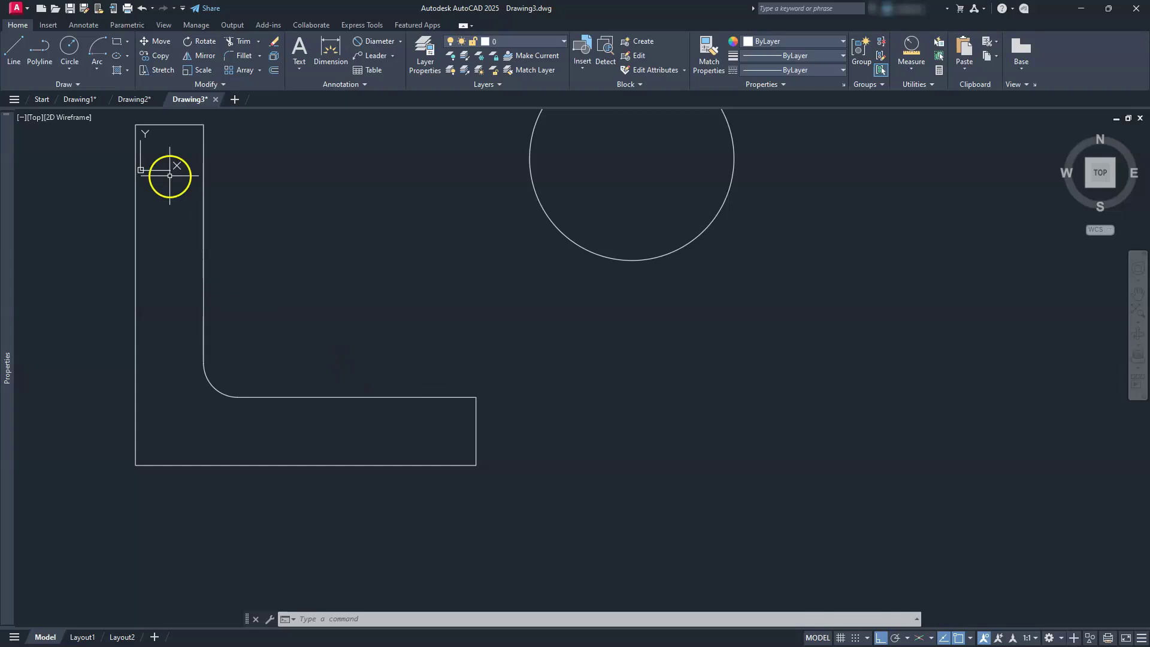
pyautogui.click(69, 48)
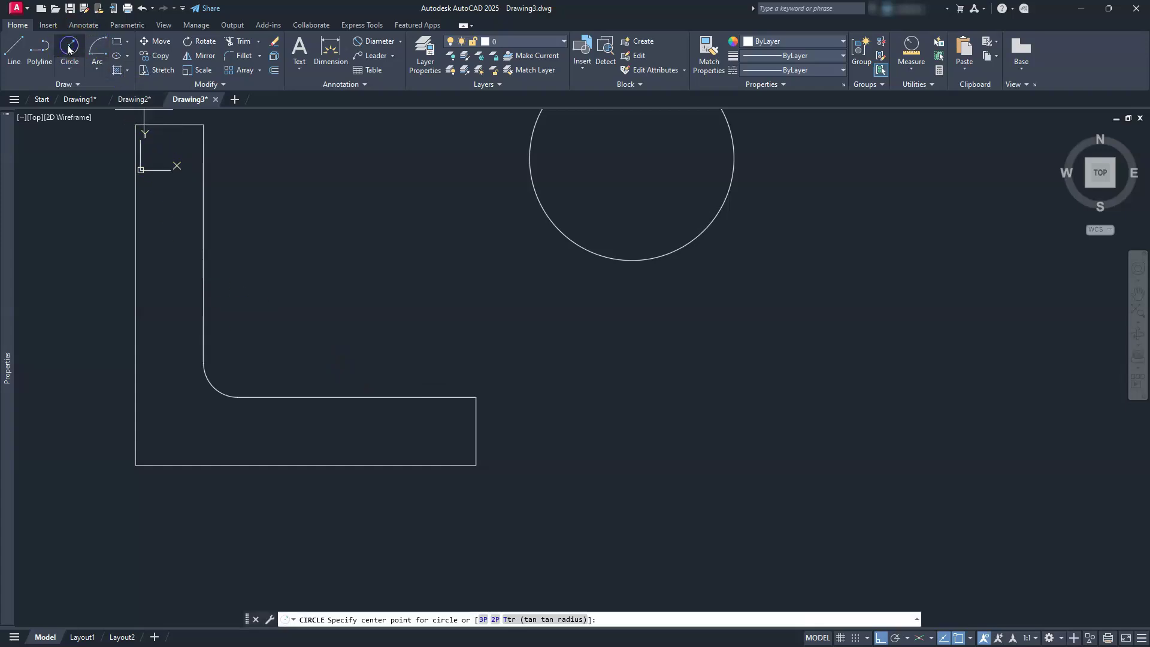
pyautogui.click(746, 393)
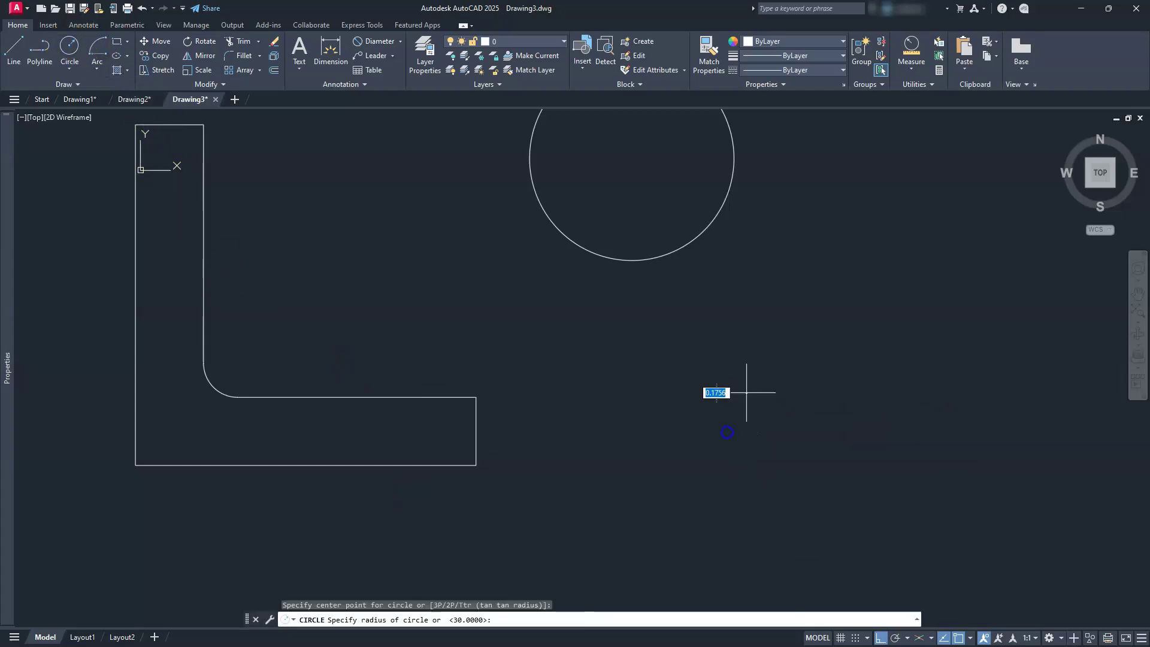
pyautogui.write('1')
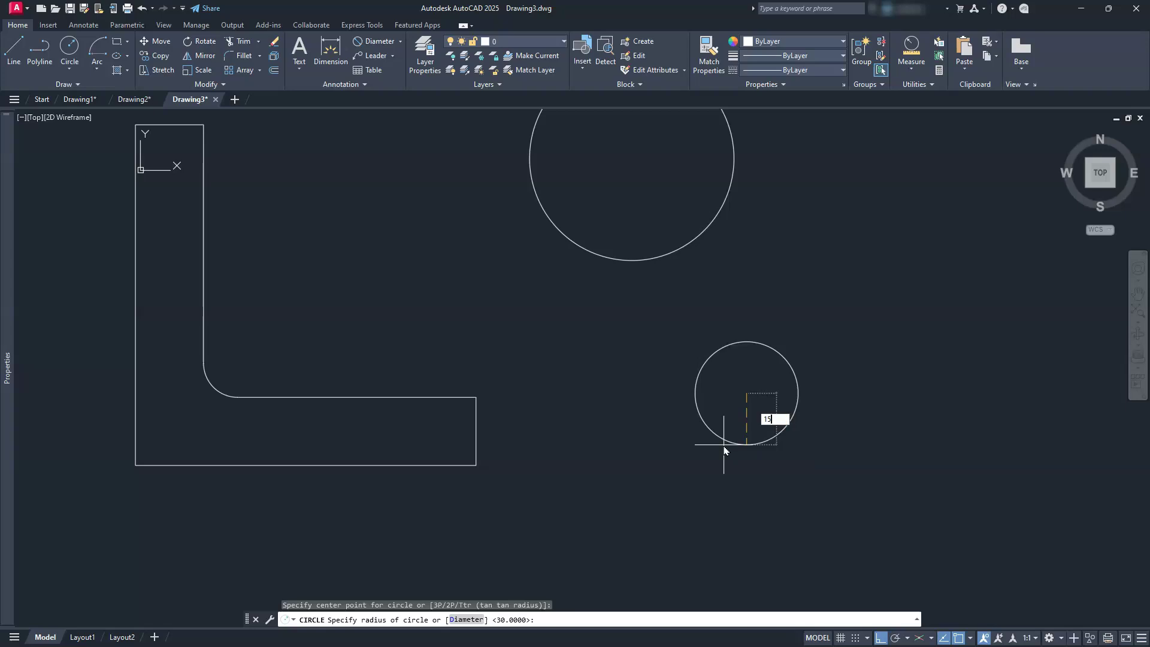
pyautogui.write('5')
pyautogui.press('Return')
pyautogui.press('Escape')
pyautogui.press('Escape')
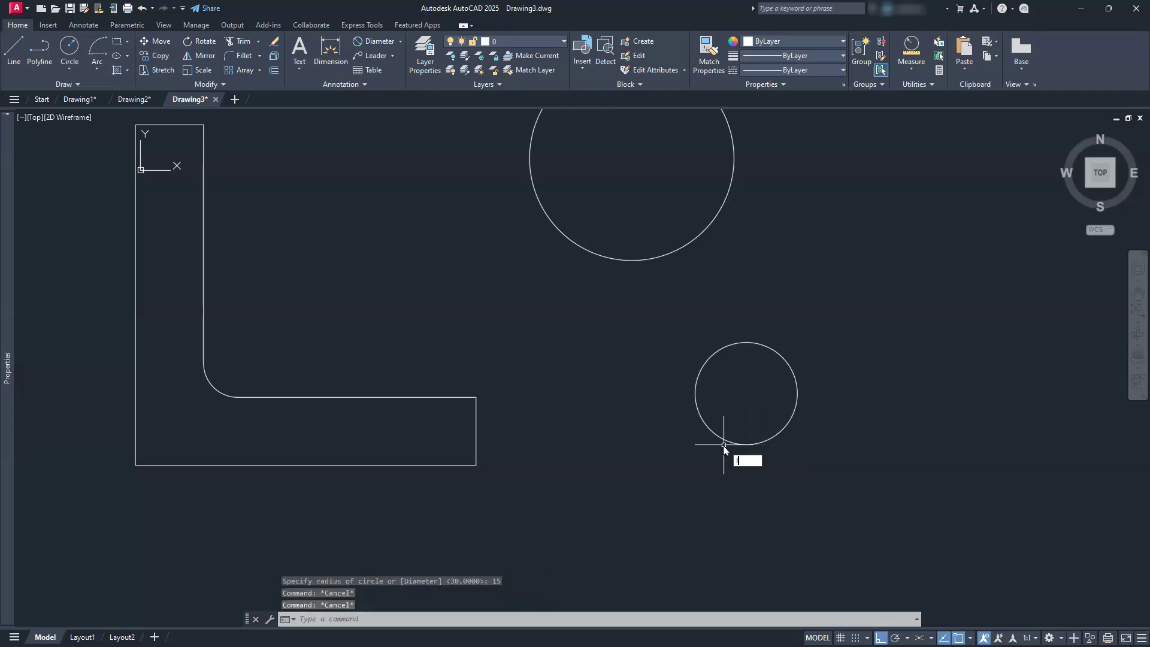
# From the small circle's bottom quadrant, draw lines 35 units right and 30 units up, then back to its top quadrant
pyautogui.write('l')
pyautogui.press('Return')
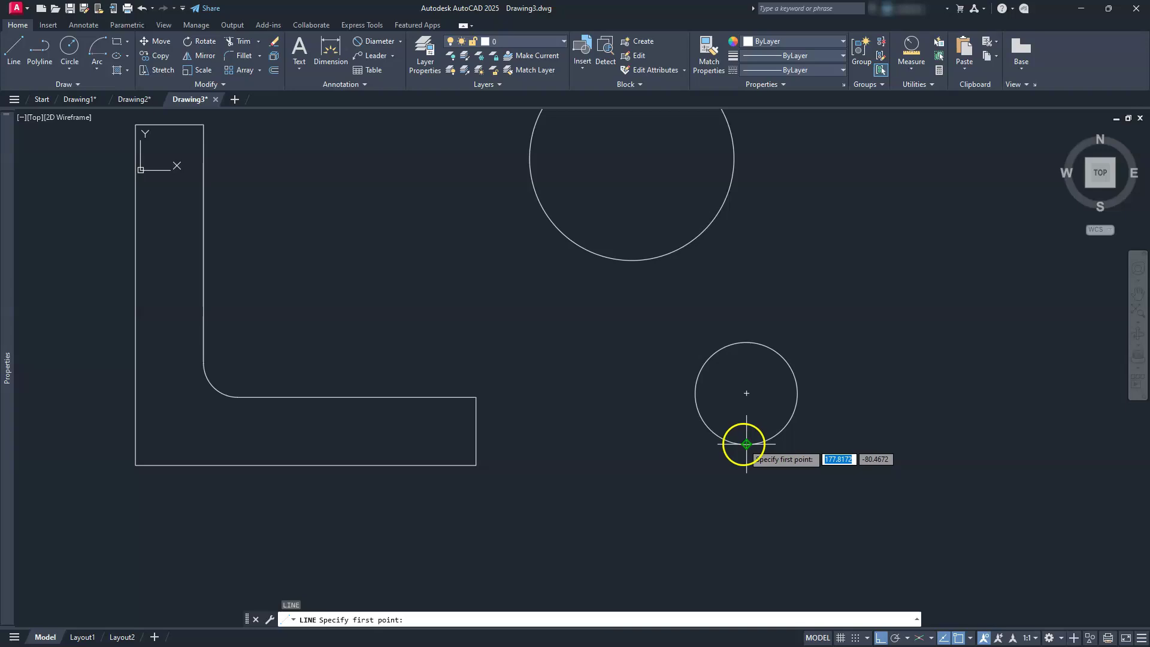
pyautogui.click(746, 444)
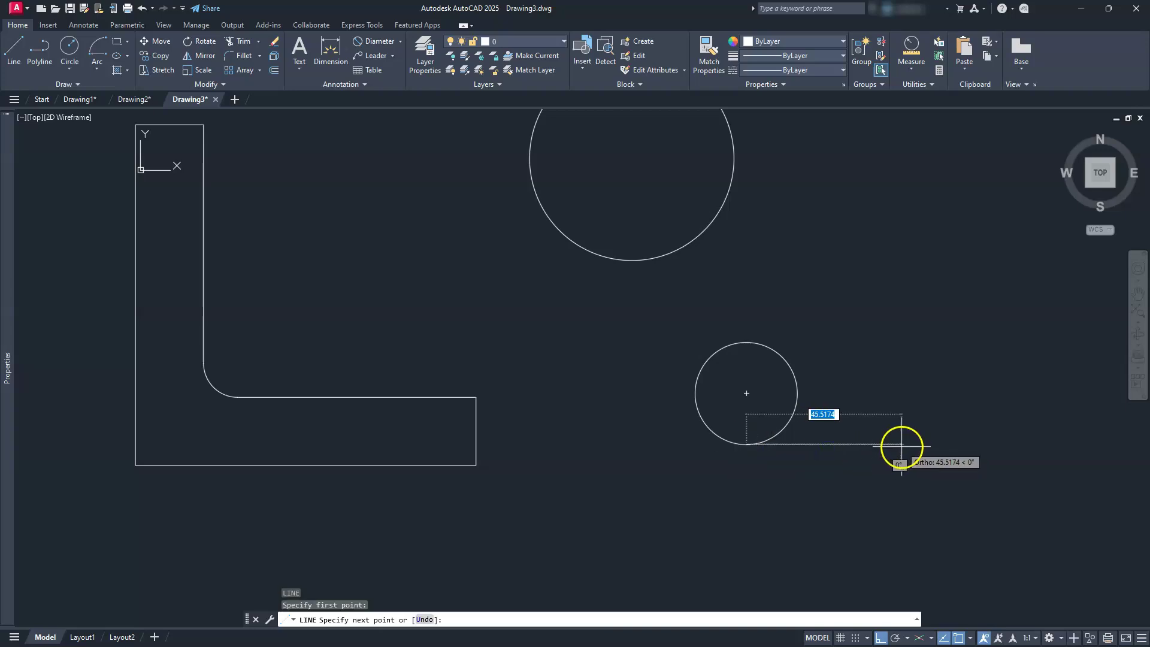
pyautogui.write('35')
pyautogui.press('Return')
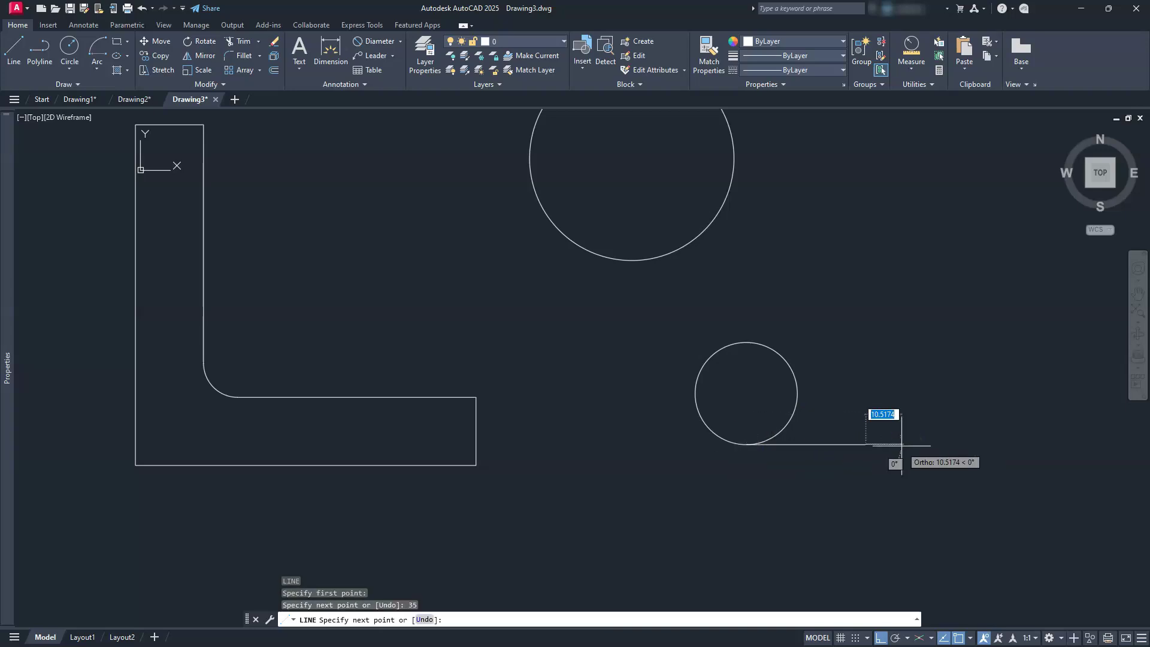
pyautogui.press('BackSpace')
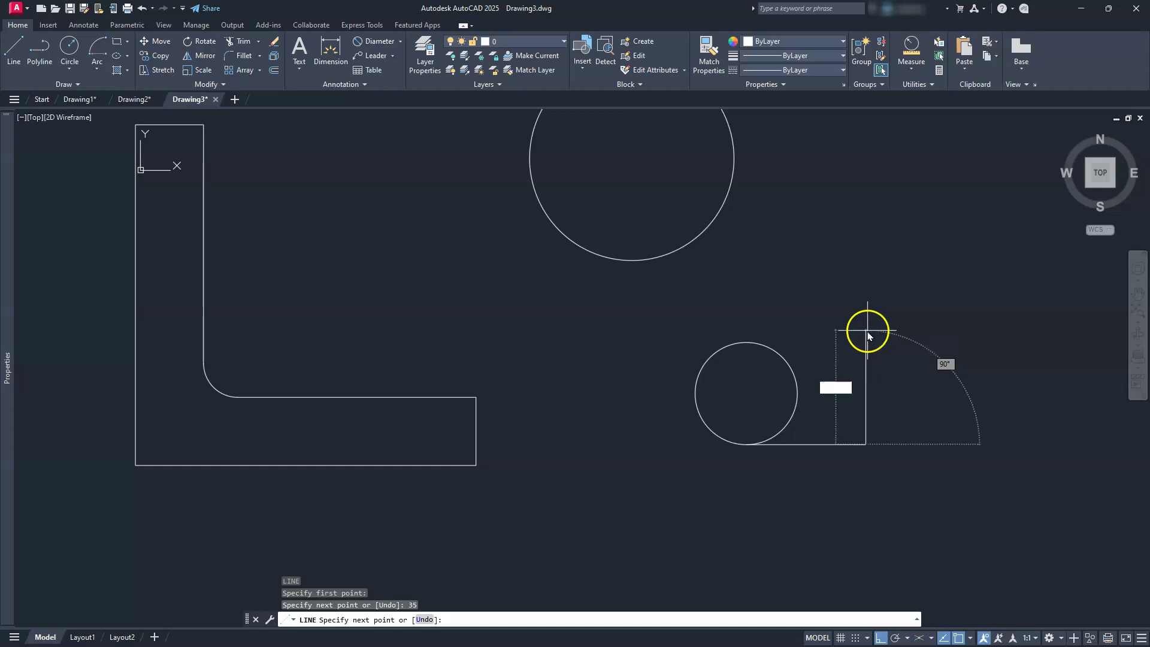
pyautogui.write('30')
pyautogui.press('Return')
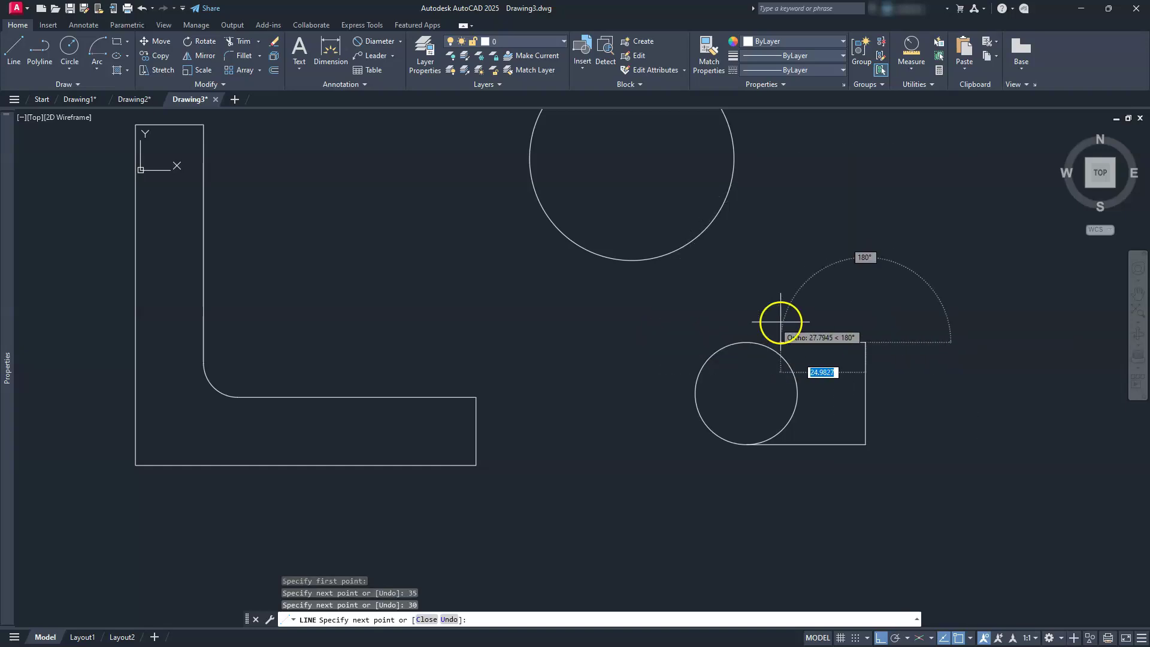
pyautogui.click(747, 342)
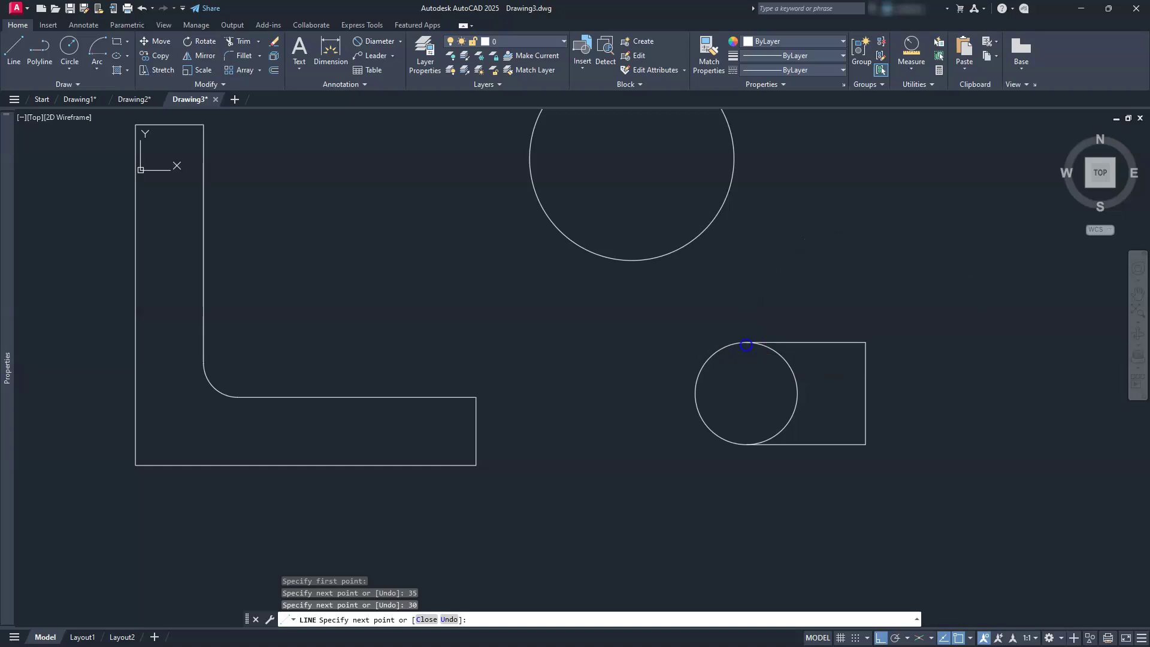
pyautogui.press('Escape')
pyautogui.press('Escape')
pyautogui.press('Escape')
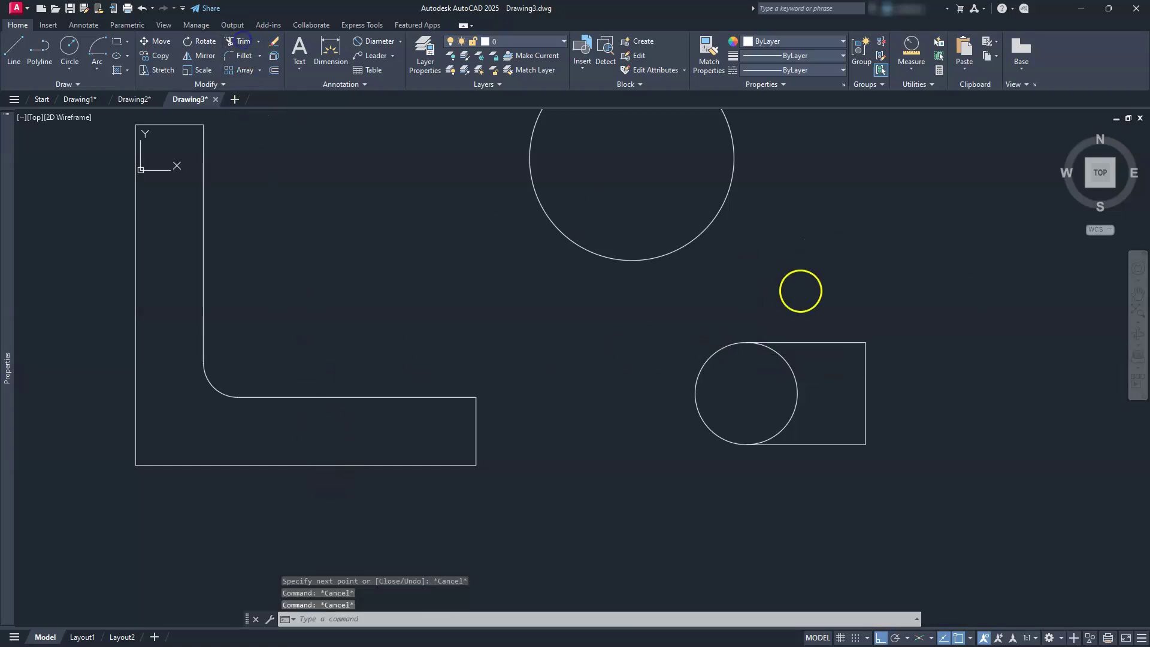
# Trim away the right half of the radius 15 circle that lies inside the attached lines
pyautogui.click(784, 360)
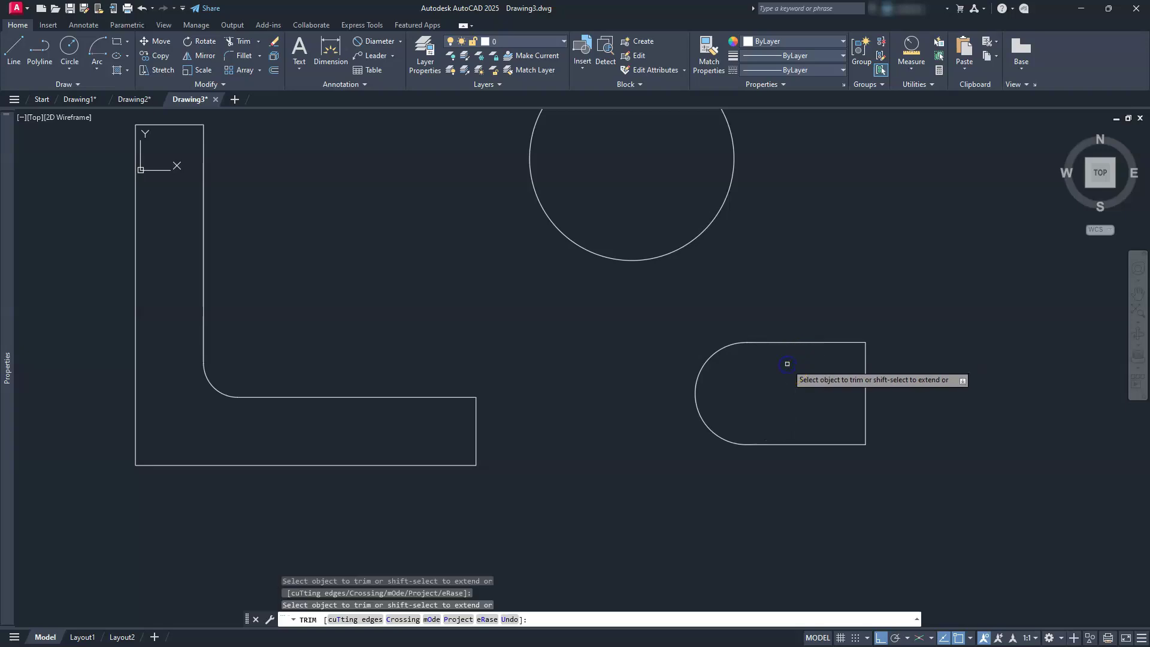
pyautogui.press('Escape')
pyautogui.press('Escape')
pyautogui.press('Escape')
# Join the half-circle arc and its three lines into one polyline
pyautogui.click(647, 303)
pyautogui.click(1013, 528)
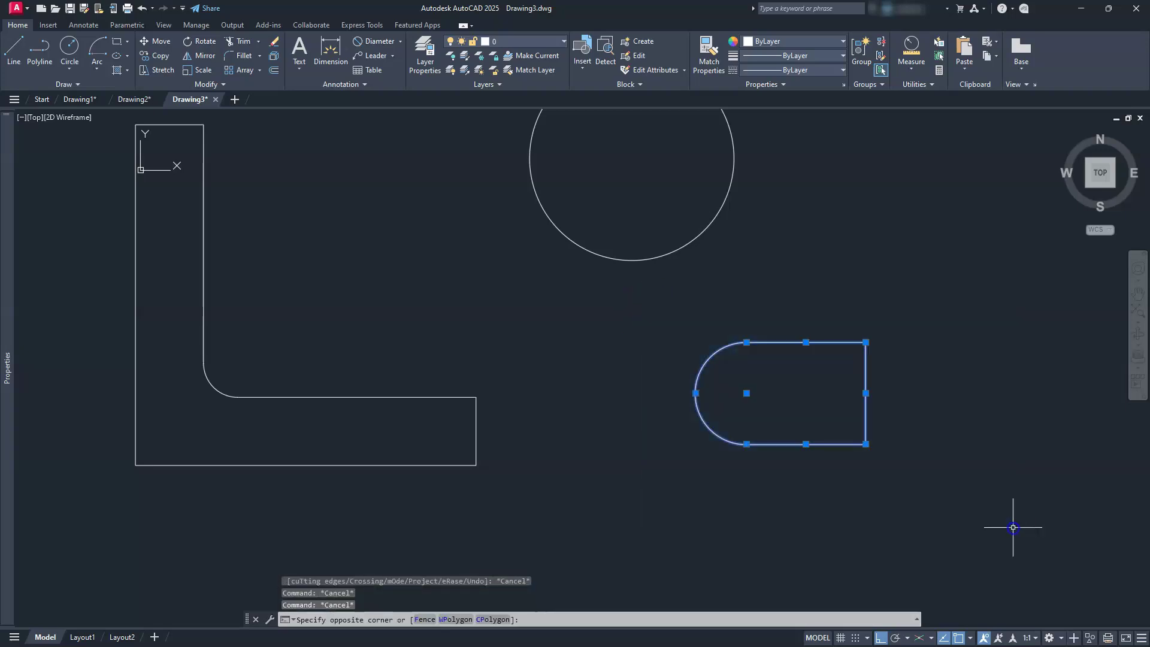
pyautogui.write('j')
pyautogui.press('Return')
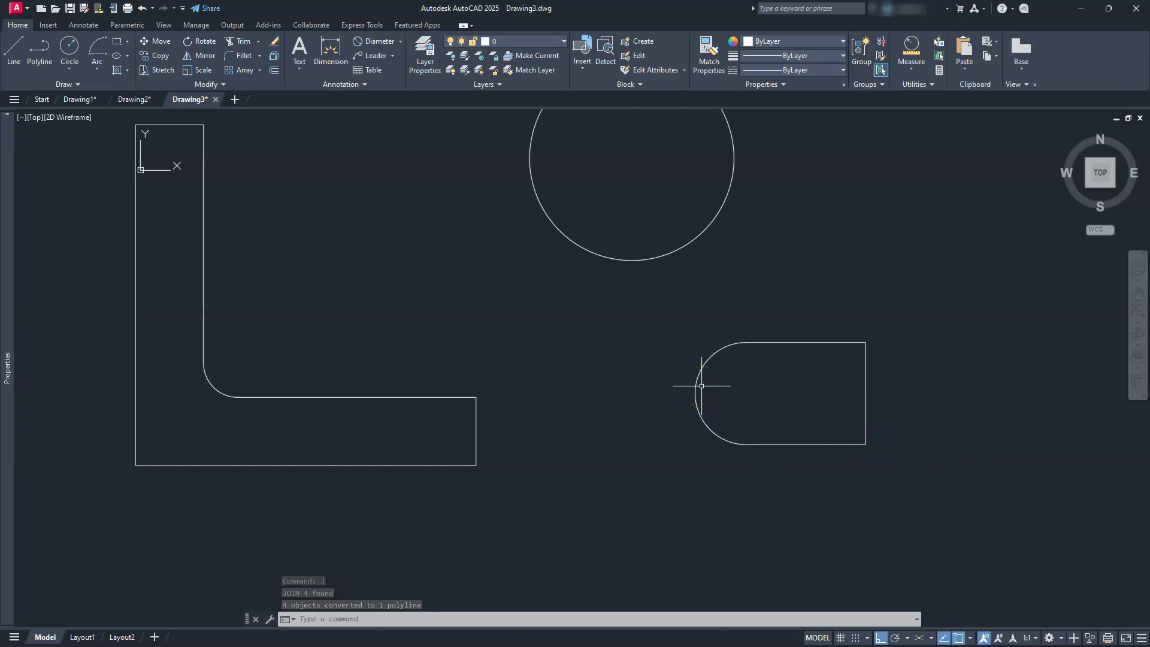
# Draw a horizontal line 20 units long in the empty space between the L profile and the large circle
pyautogui.scroll(-2, 701, 386)
pyautogui.moveTo(605, 395); pyautogui.dragTo(602, 450, button='middle')
pyautogui.scroll(4, 497, 249)
pyautogui.moveTo(571, 441); pyautogui.dragTo(598, 387, button='middle')
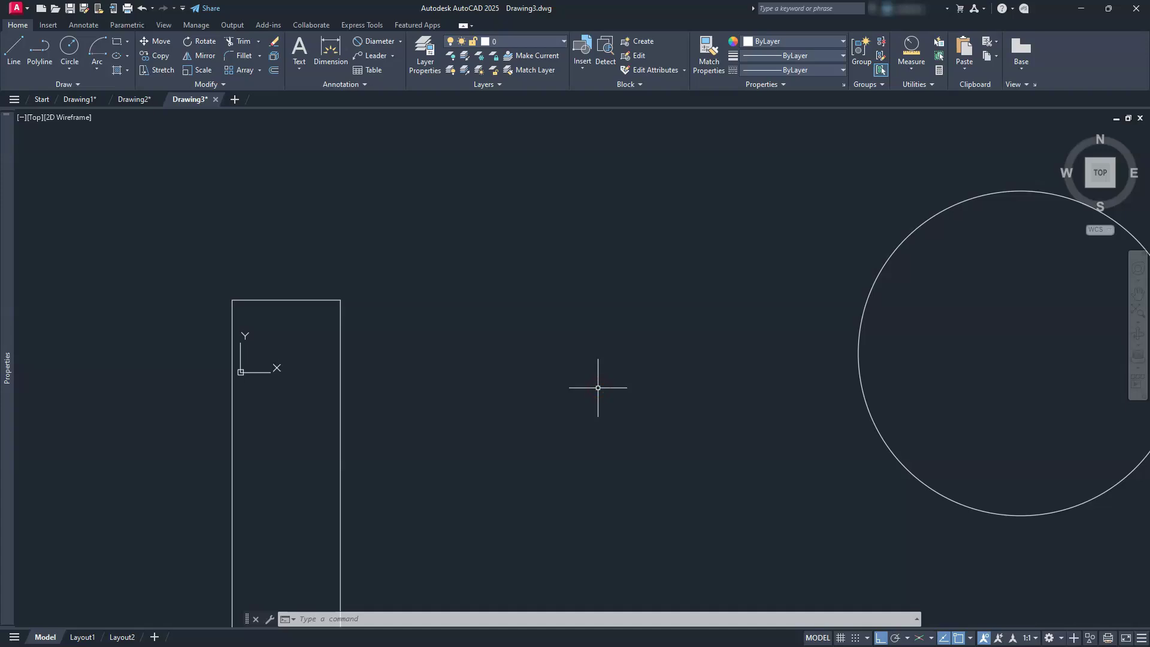
pyautogui.write('l')
pyautogui.press('Return')
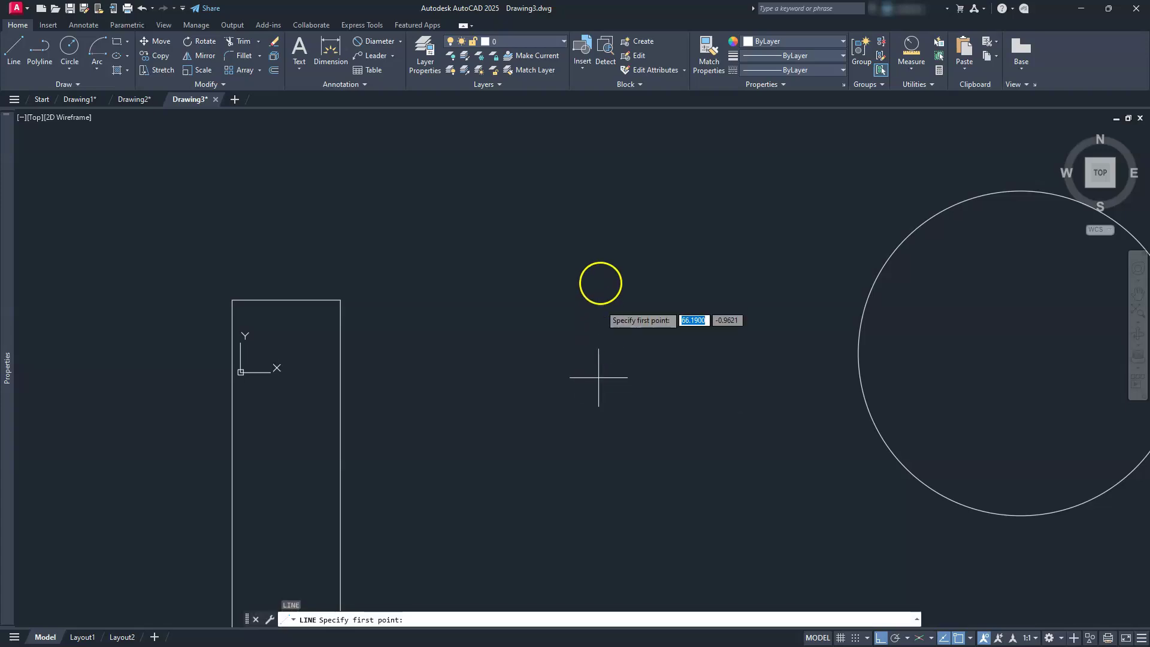
pyautogui.click(602, 271)
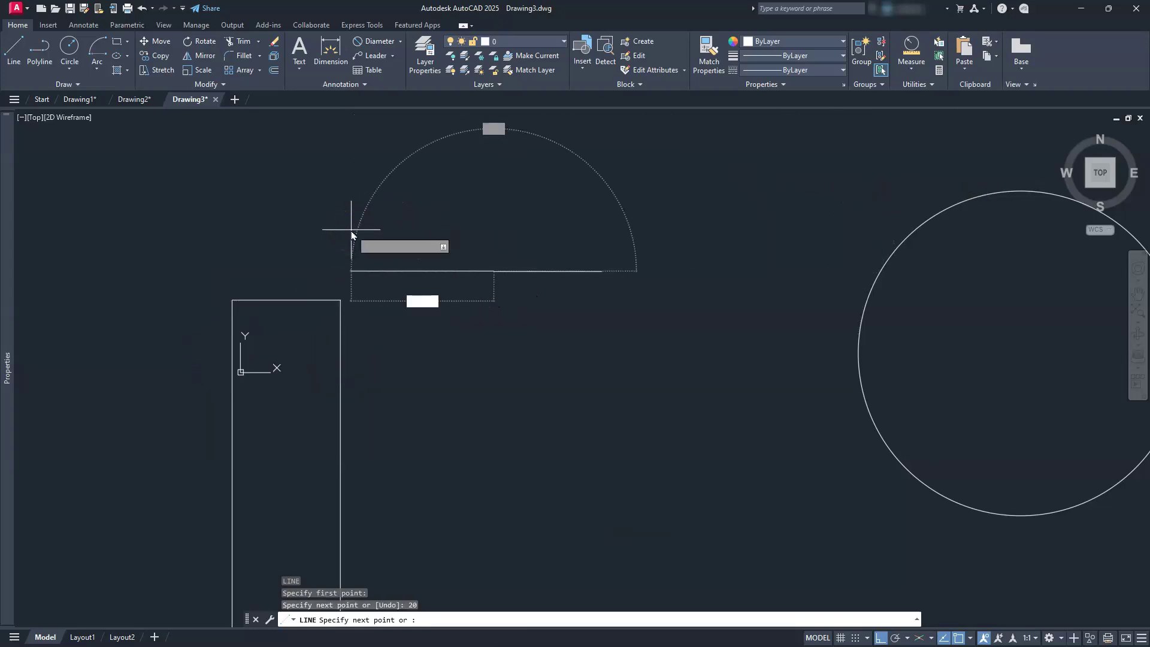
pyautogui.press('Return')
pyautogui.press('Escape')
pyautogui.press('Escape')
# Copy the 20-unit line straight up twice, at distances of 8 and 6 units
pyautogui.moveTo(529, 277); pyautogui.dragTo(526, 396, button='middle')
pyautogui.scroll(4, 531, 287)
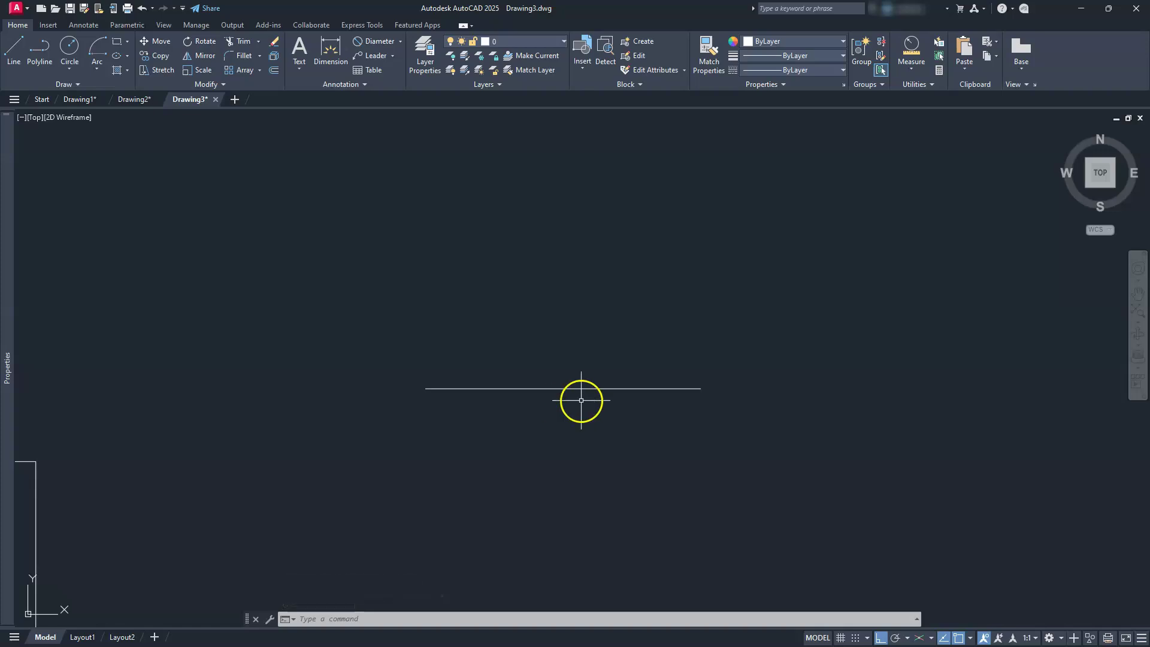
pyautogui.press('Escape')
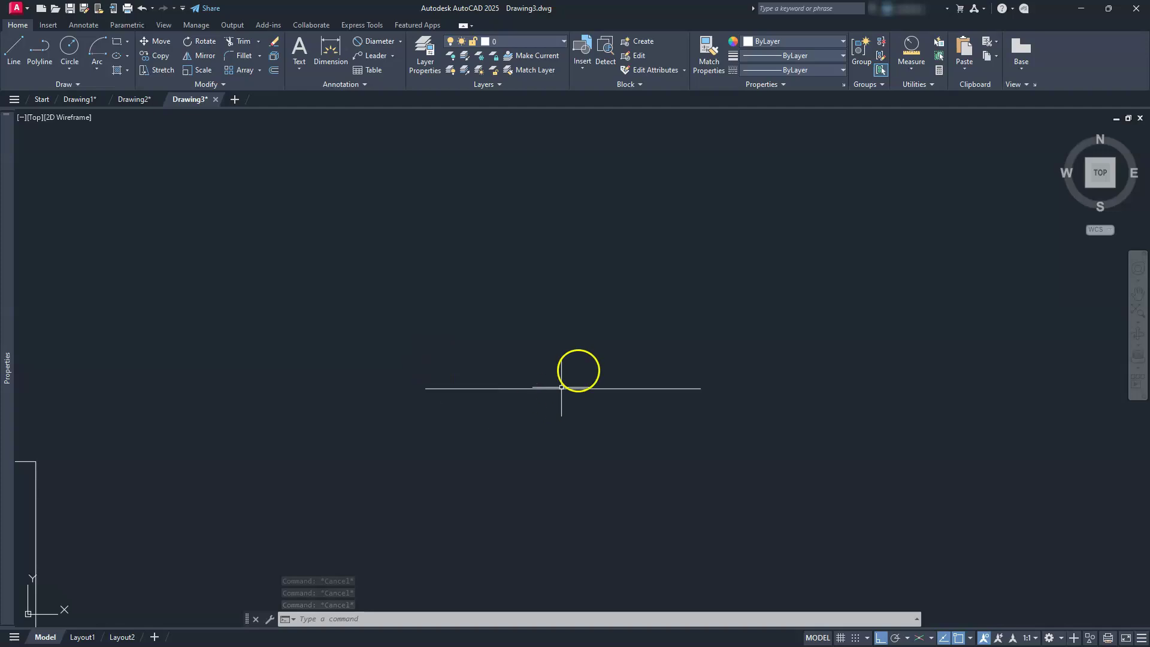
pyautogui.click(579, 363)
pyautogui.click(544, 423)
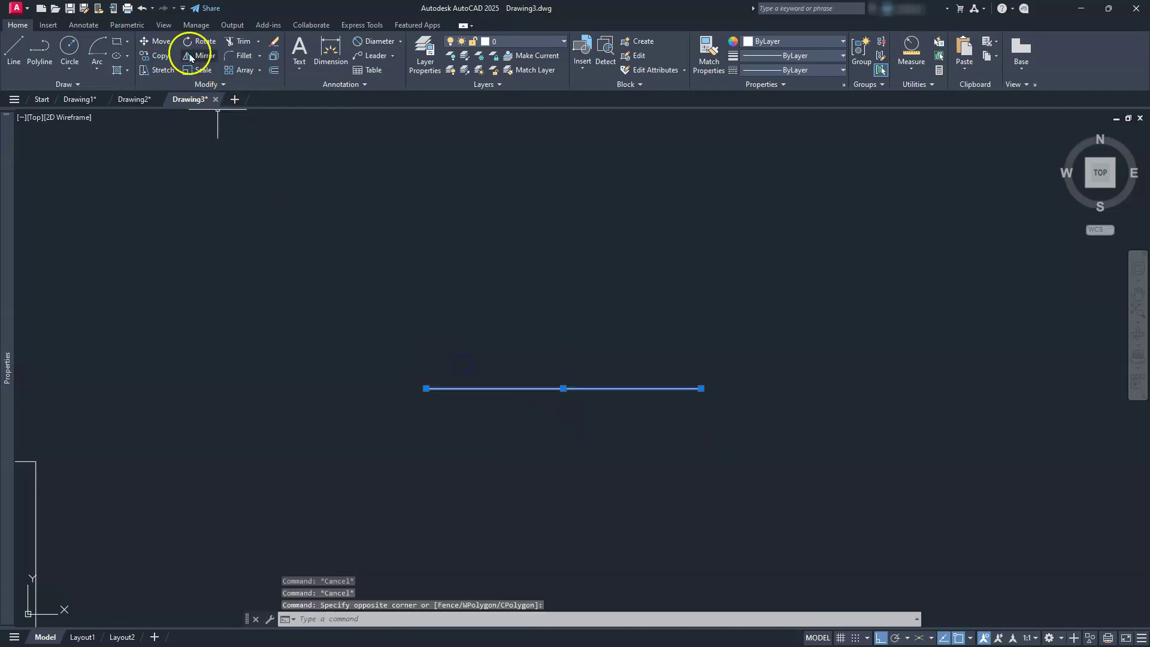
pyautogui.click(156, 55)
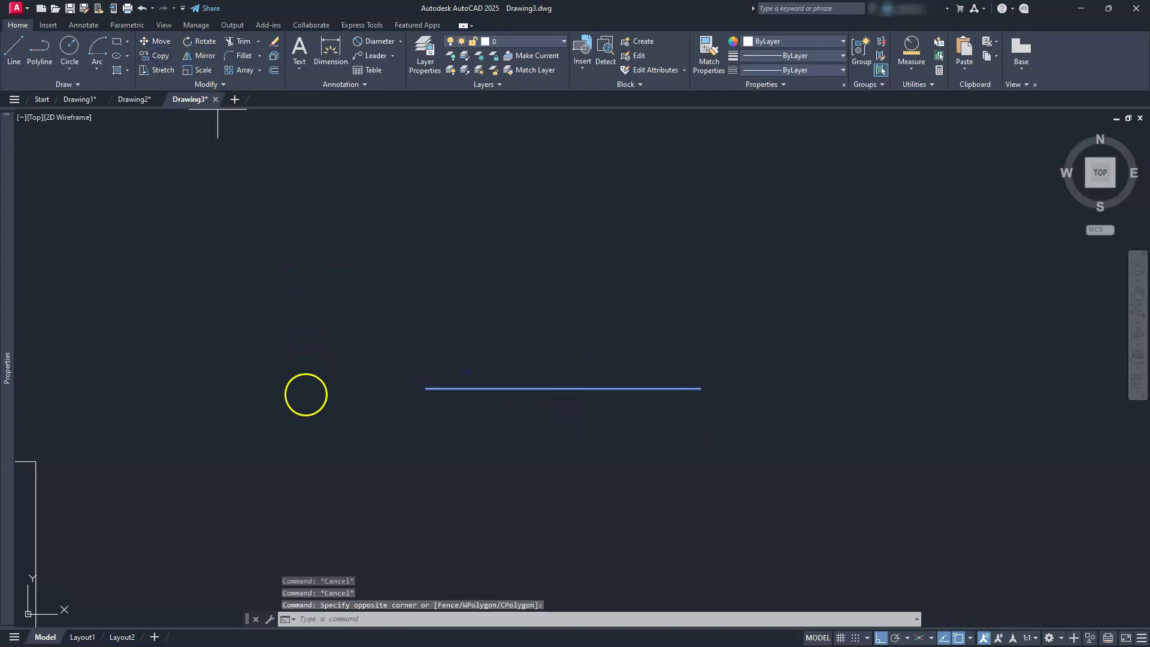
pyautogui.click(307, 427)
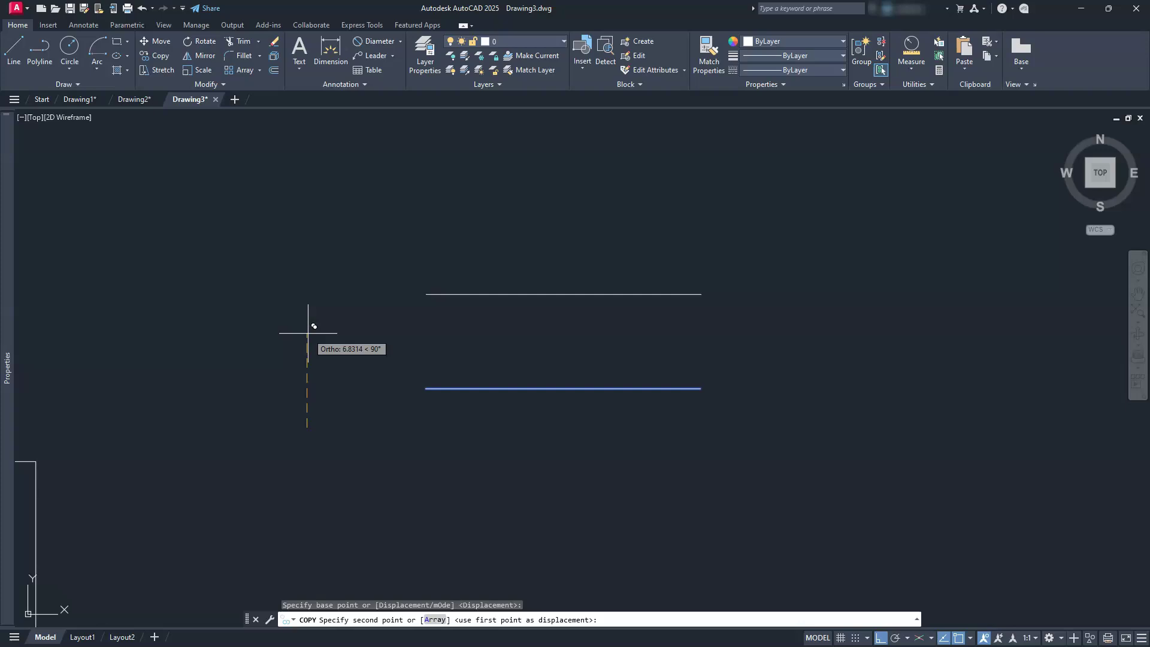
pyautogui.write('8')
pyautogui.press('Return')
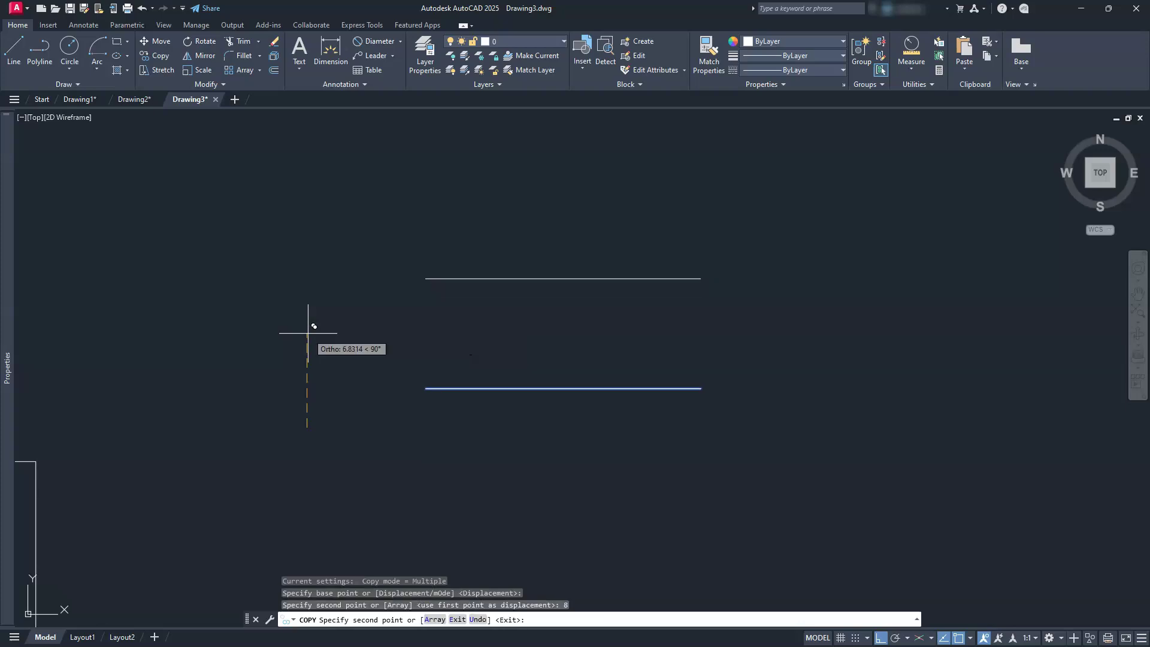
pyautogui.write('6')
pyautogui.press('Return')
pyautogui.press('Escape')
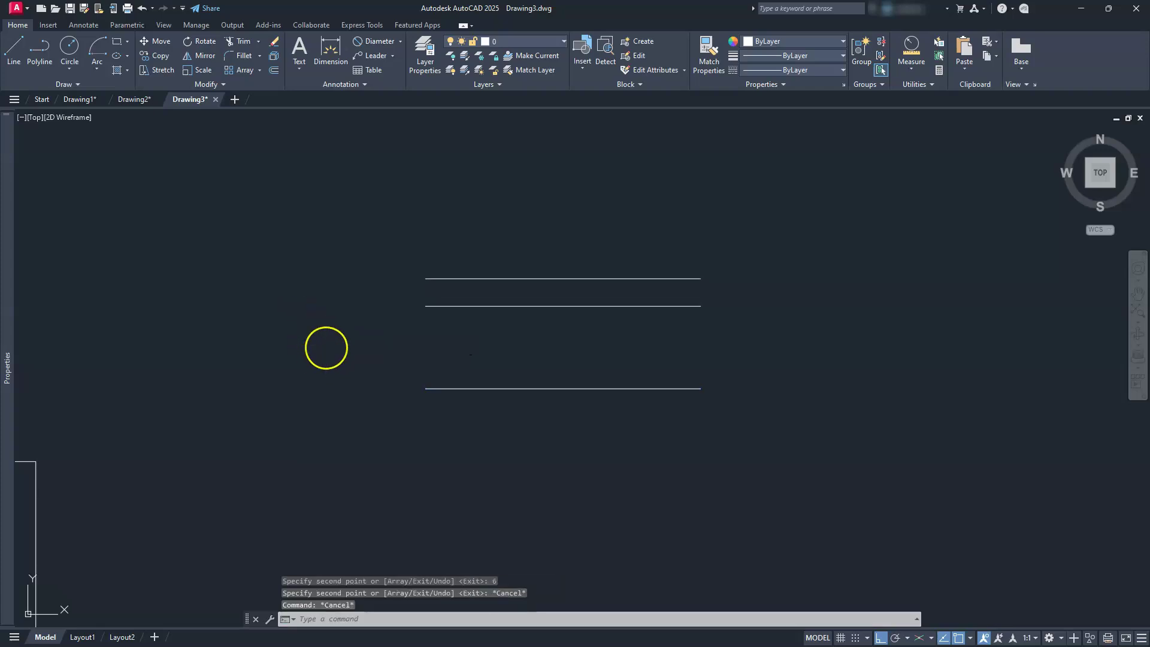
pyautogui.press('Escape')
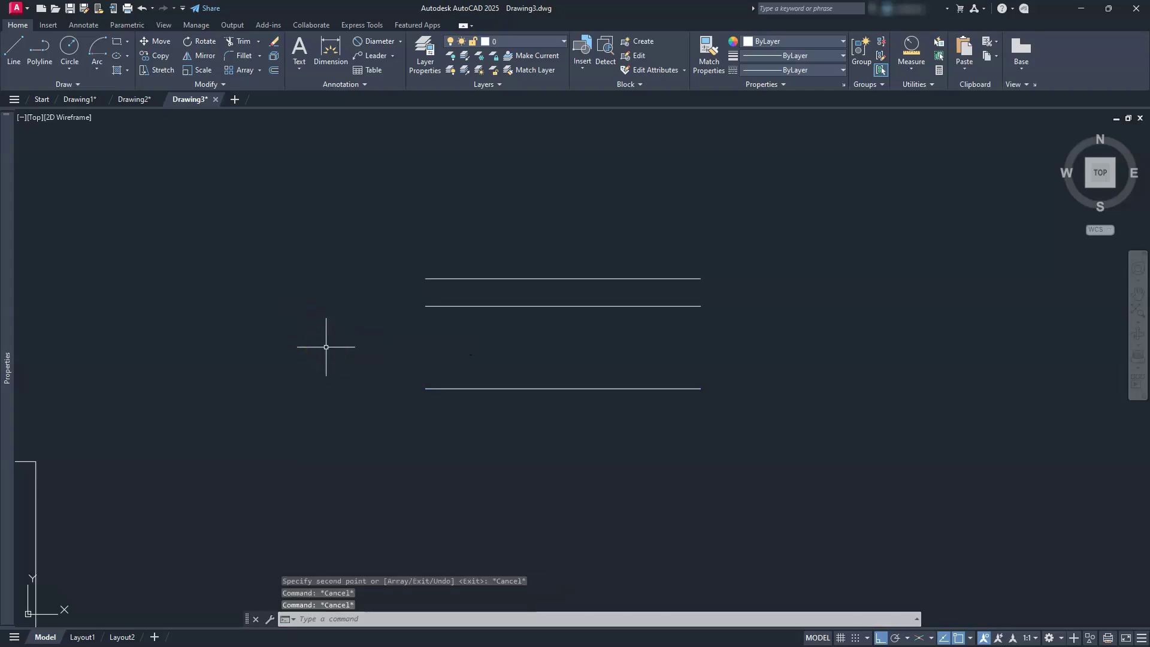
# Close both ends of the three horizontal lines with vertical lines from the lowest line to the highest
pyautogui.write('l')
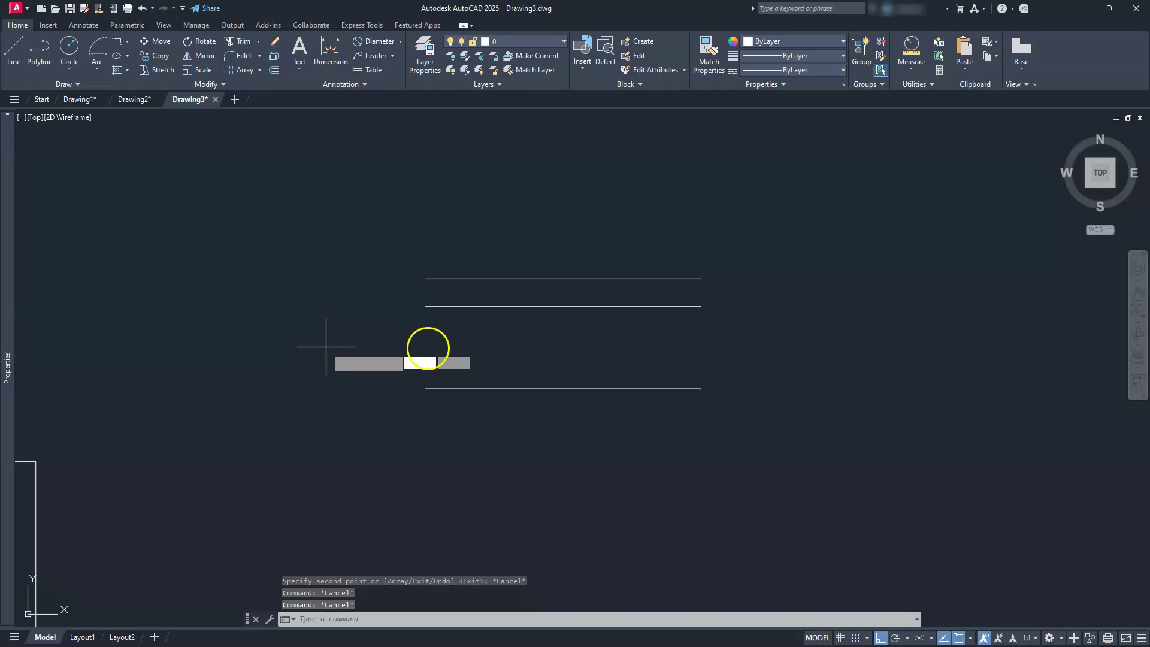
pyautogui.press('Return')
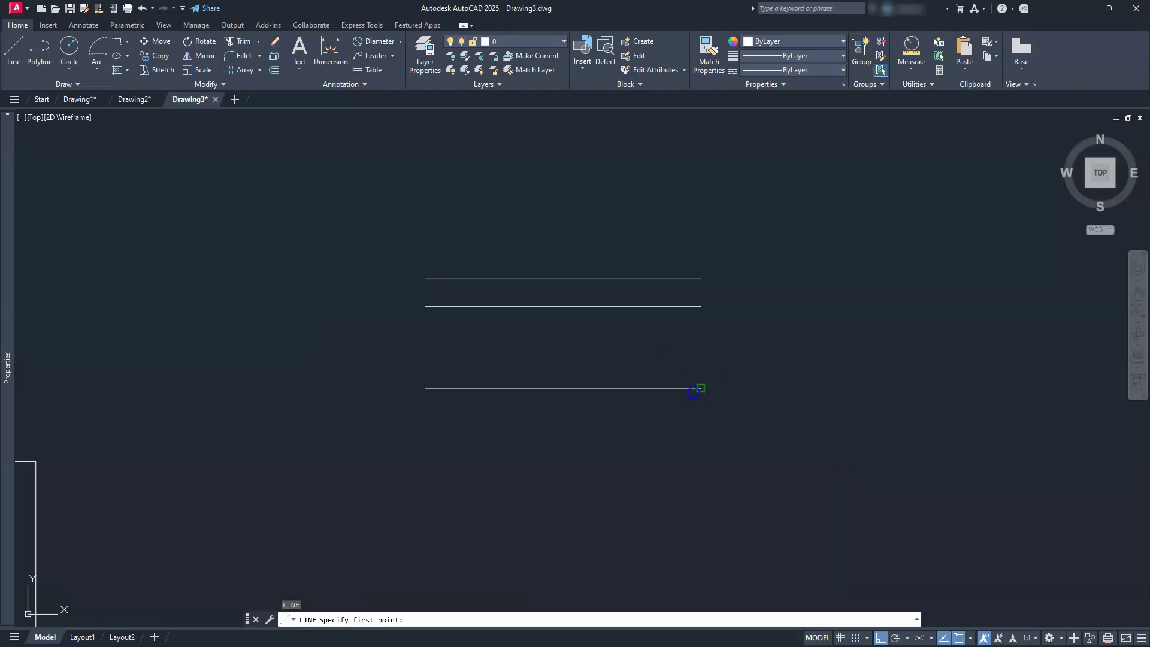
pyautogui.click(699, 388)
pyautogui.click(701, 275)
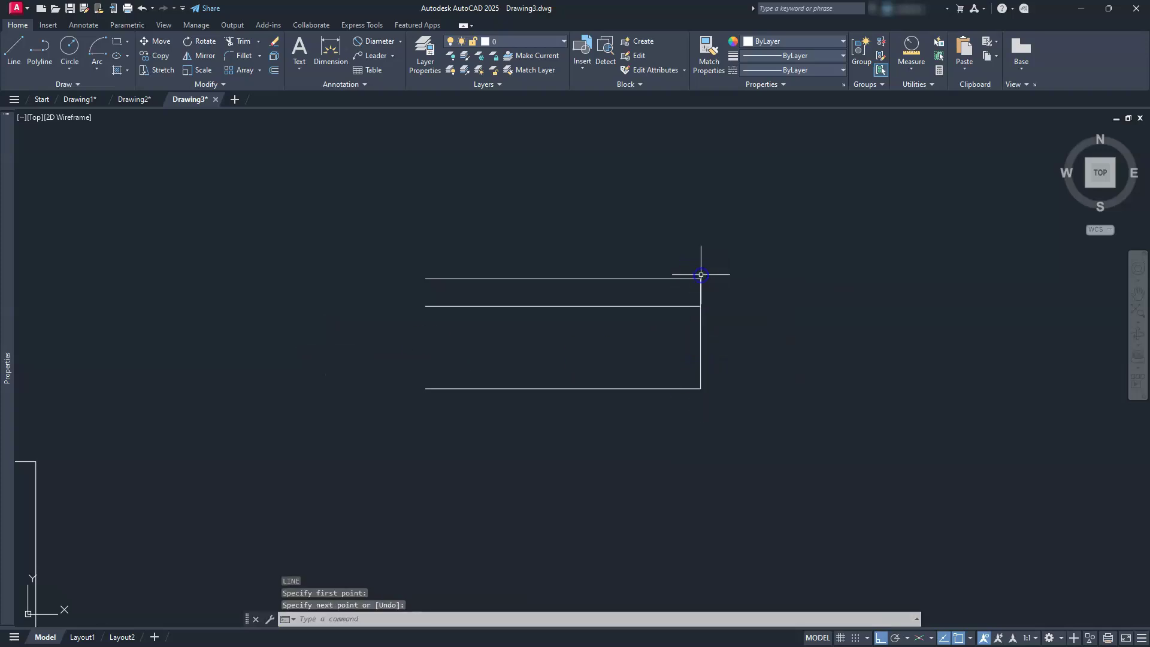
pyautogui.press('Return')
pyautogui.press('Return')
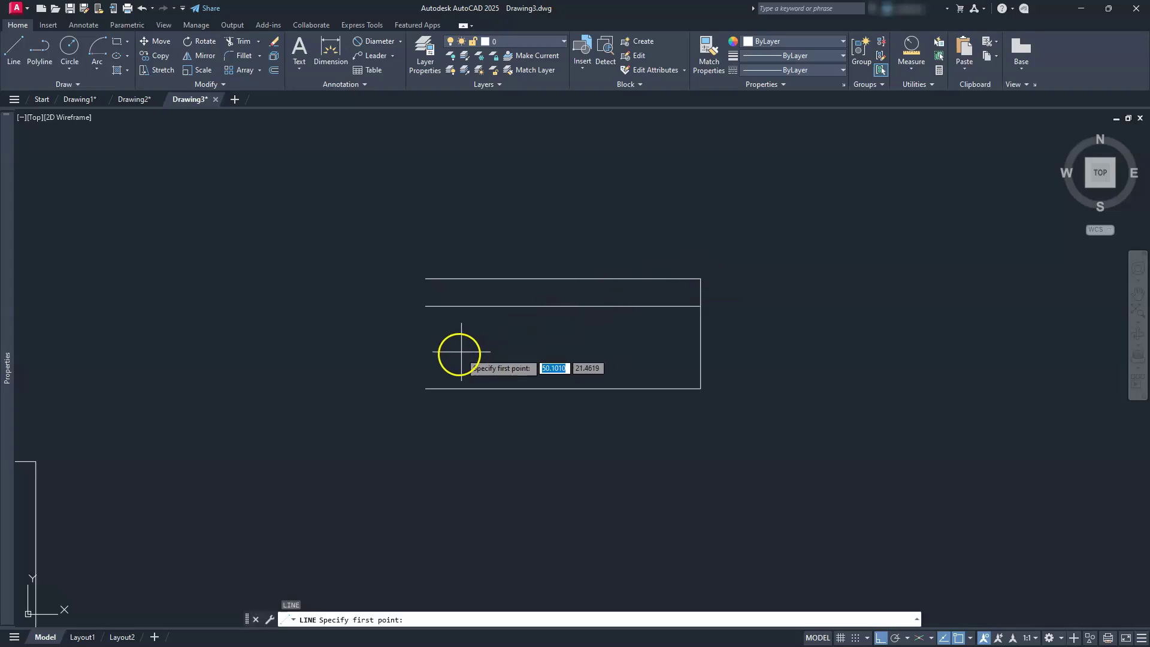
pyautogui.click(426, 389)
pyautogui.click(433, 282)
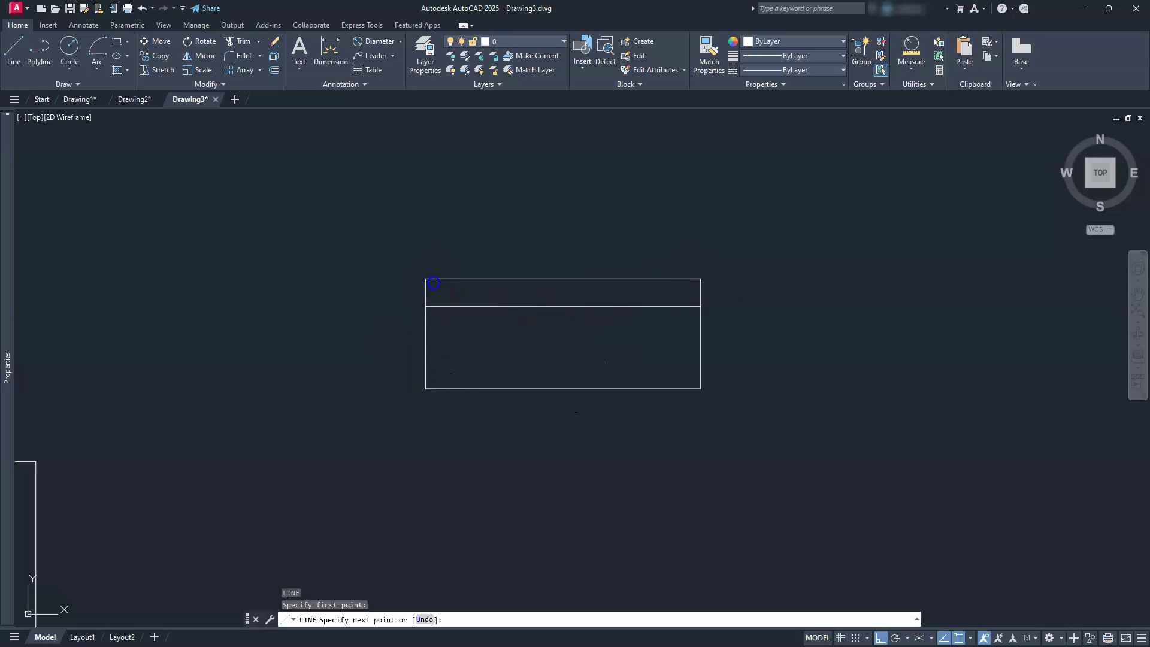
pyautogui.press('Escape')
pyautogui.press('Escape')
pyautogui.press('Escape')
pyautogui.click(657, 367)
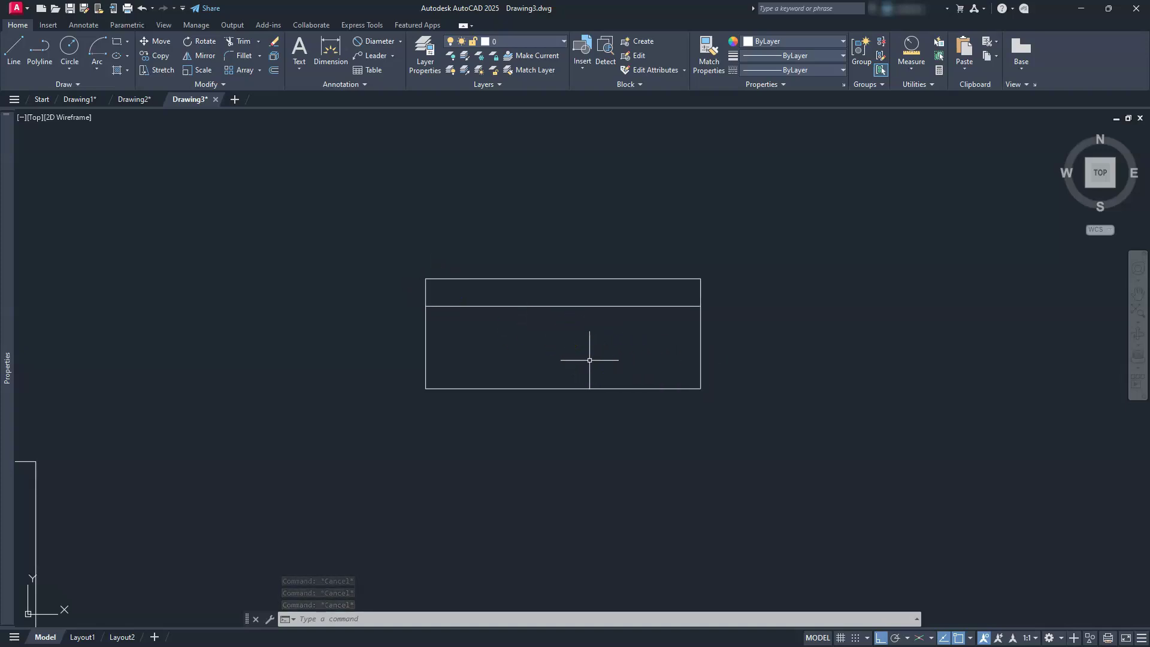
# Offset the rectangle's right vertical edge 8 units inward
pyautogui.click(274, 70)
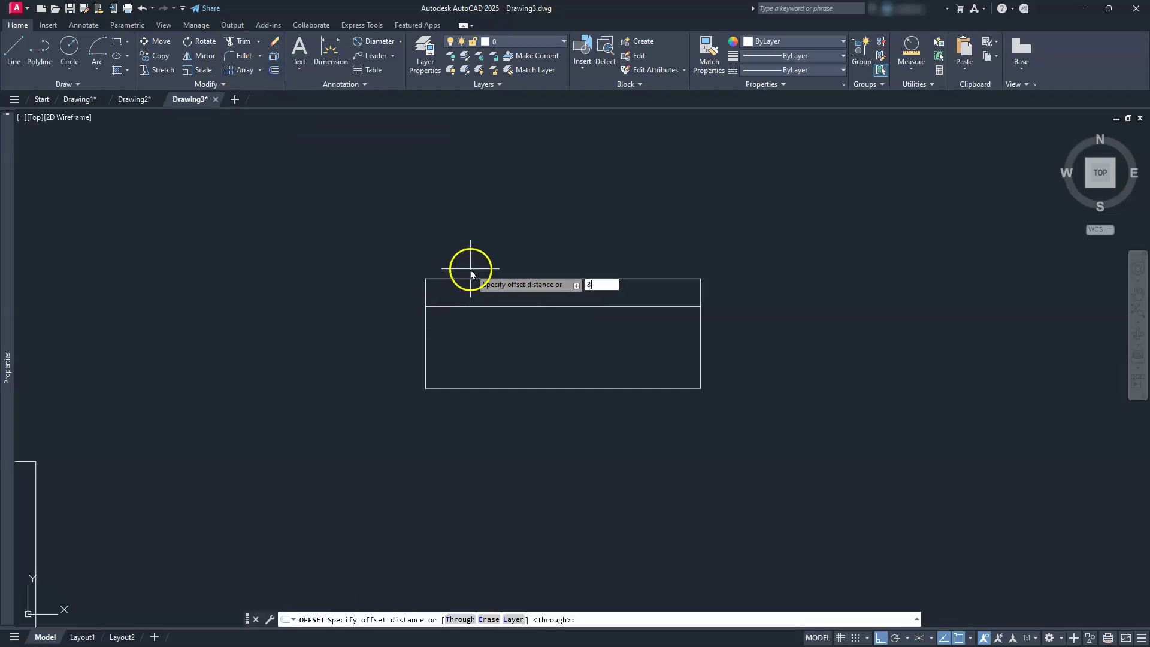
pyautogui.write('8')
pyautogui.press('Return')
pyautogui.click(700, 361)
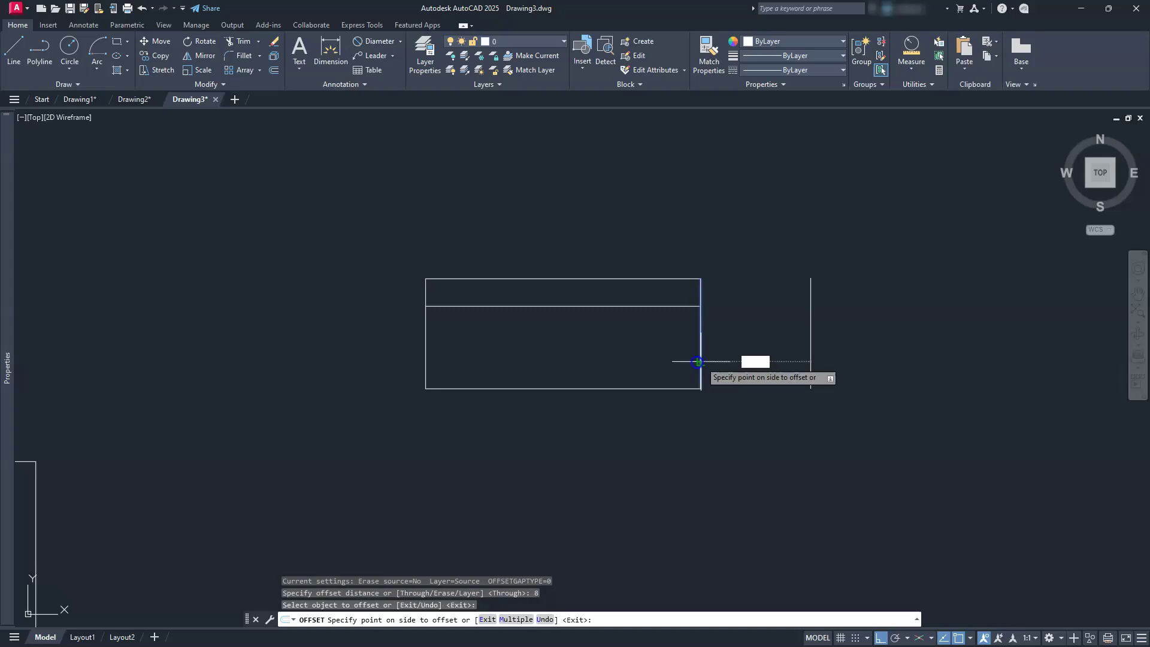
pyautogui.click(612, 350)
pyautogui.press('Escape')
pyautogui.press('Escape')
pyautogui.press('Escape')
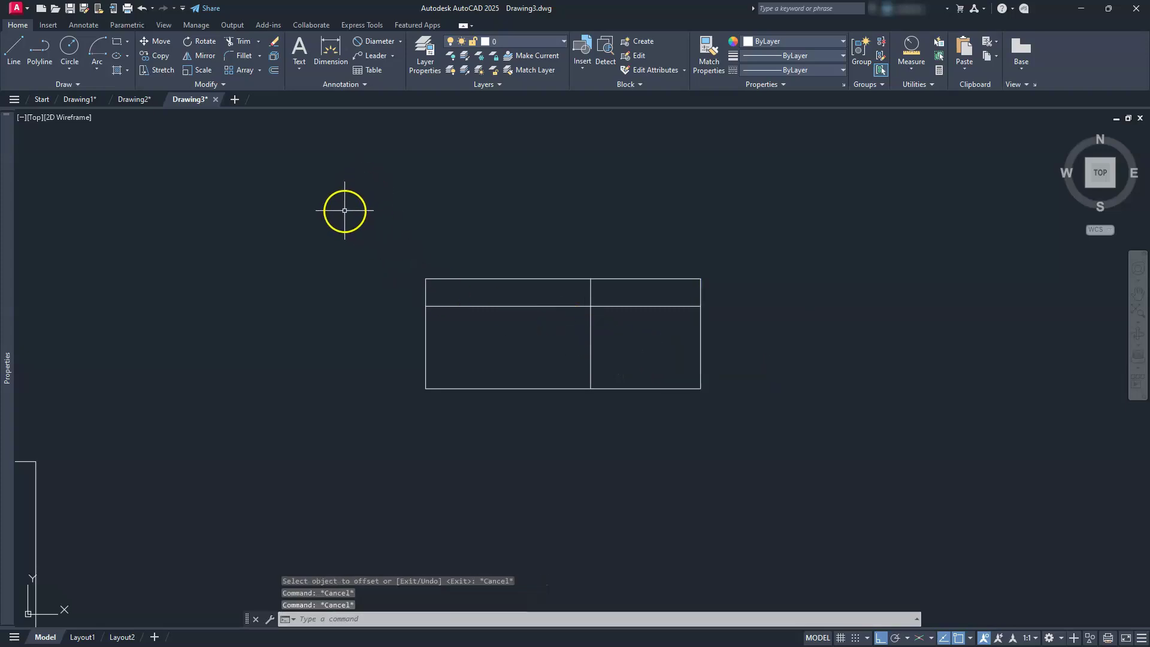
# Trim the small profile's inner lines and upper-left corner to leave a stepped outline, low on the left and tall on the right
pyautogui.click(237, 37)
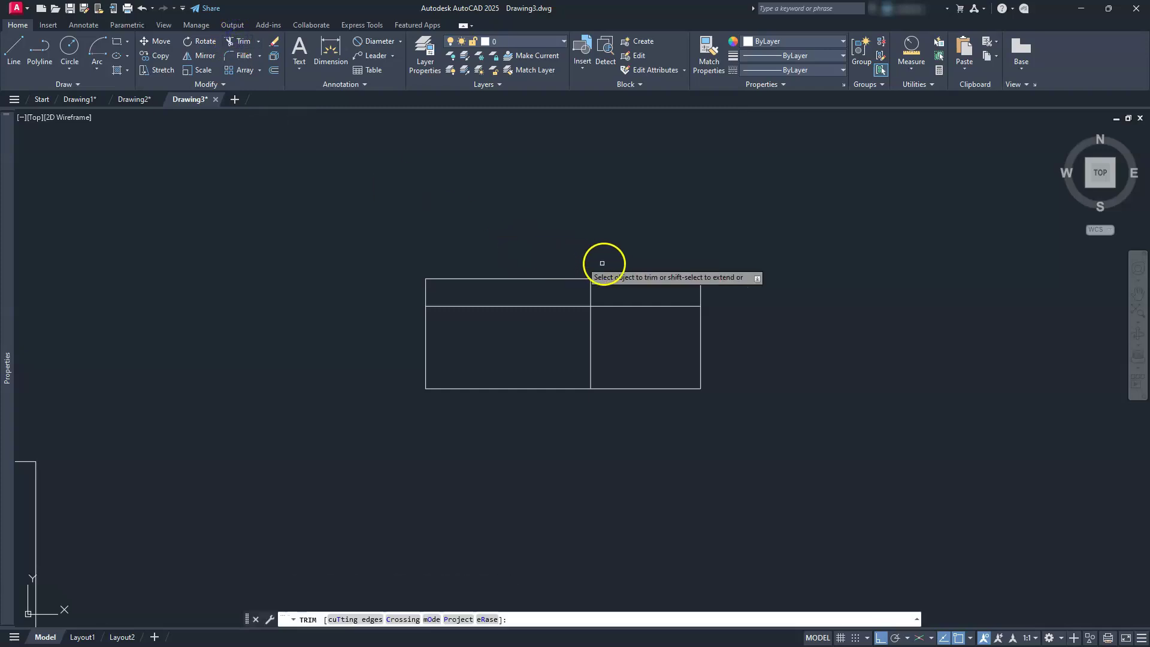
pyautogui.click(631, 306)
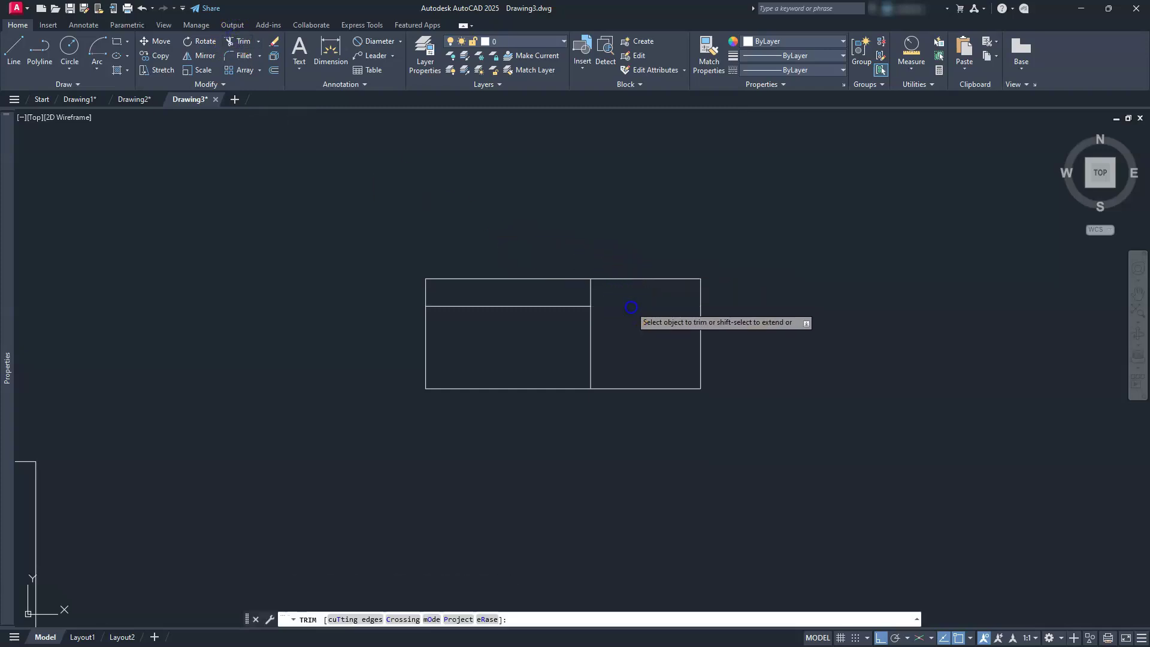
pyautogui.click(460, 278)
pyautogui.click(427, 282)
pyautogui.moveTo(426, 282)
pyautogui.mouseDown()
pyautogui.moveTo(604, 367)
pyautogui.moveTo(591, 362)
pyautogui.mouseUp()
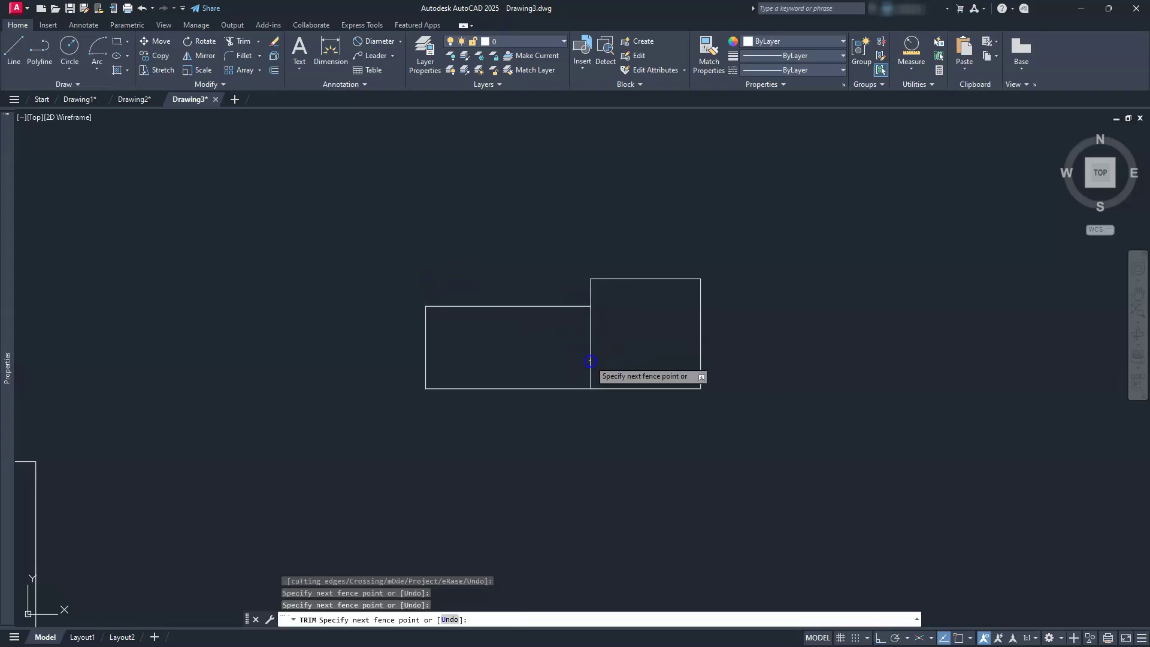
pyautogui.click(631, 342)
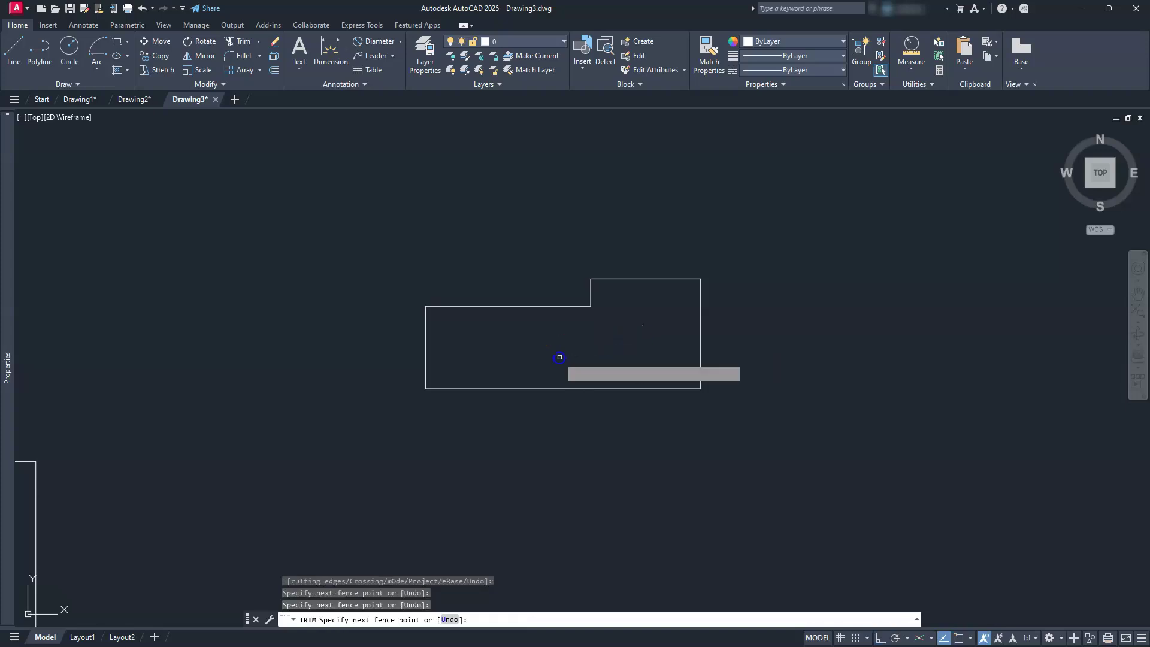
pyautogui.press('Return')
pyautogui.press('Escape')
pyautogui.press('Escape')
pyautogui.press('Escape')
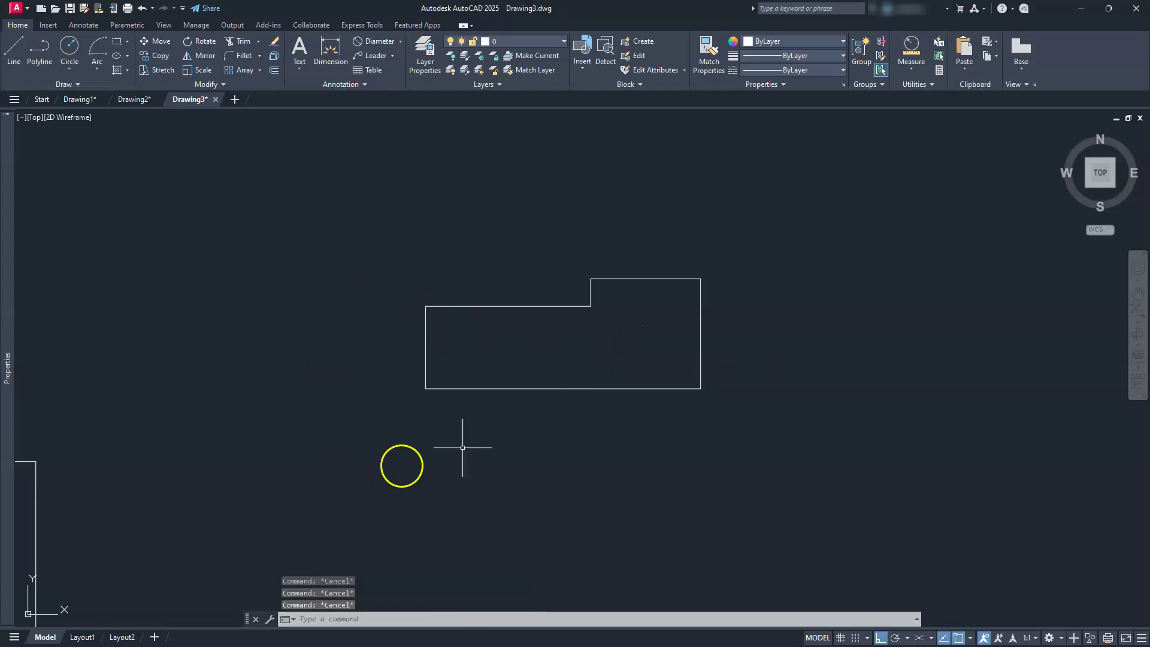
# Join the six lines of the small stepped outline into a single polyline
pyautogui.click(357, 422)
pyautogui.click(834, 231)
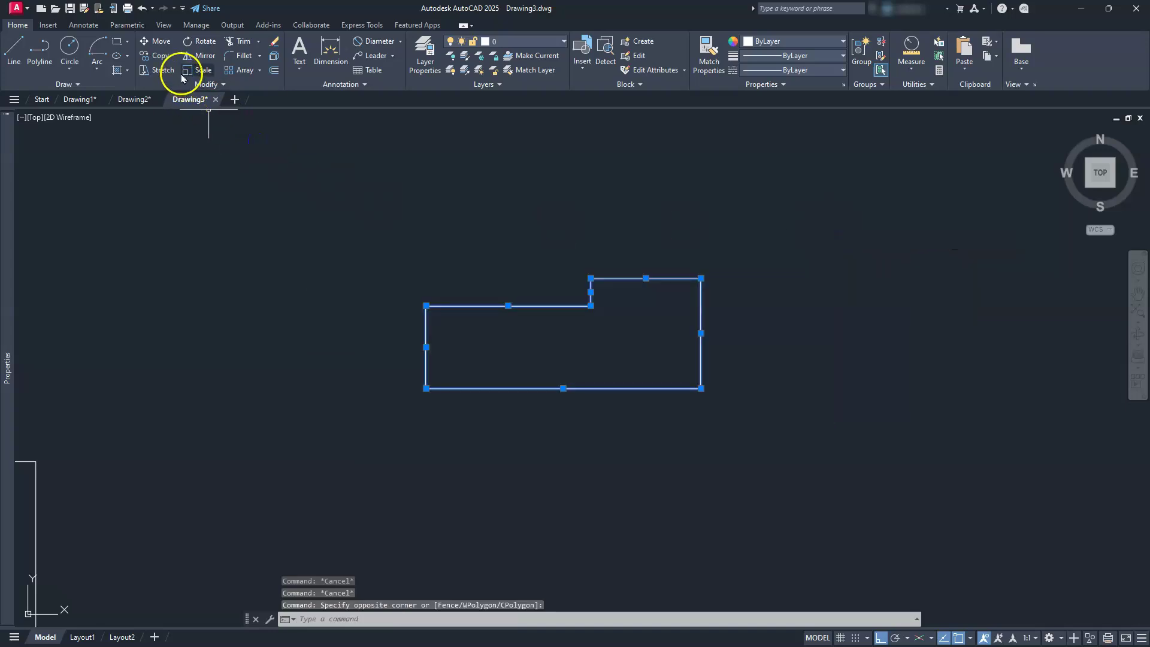
pyautogui.click(214, 86)
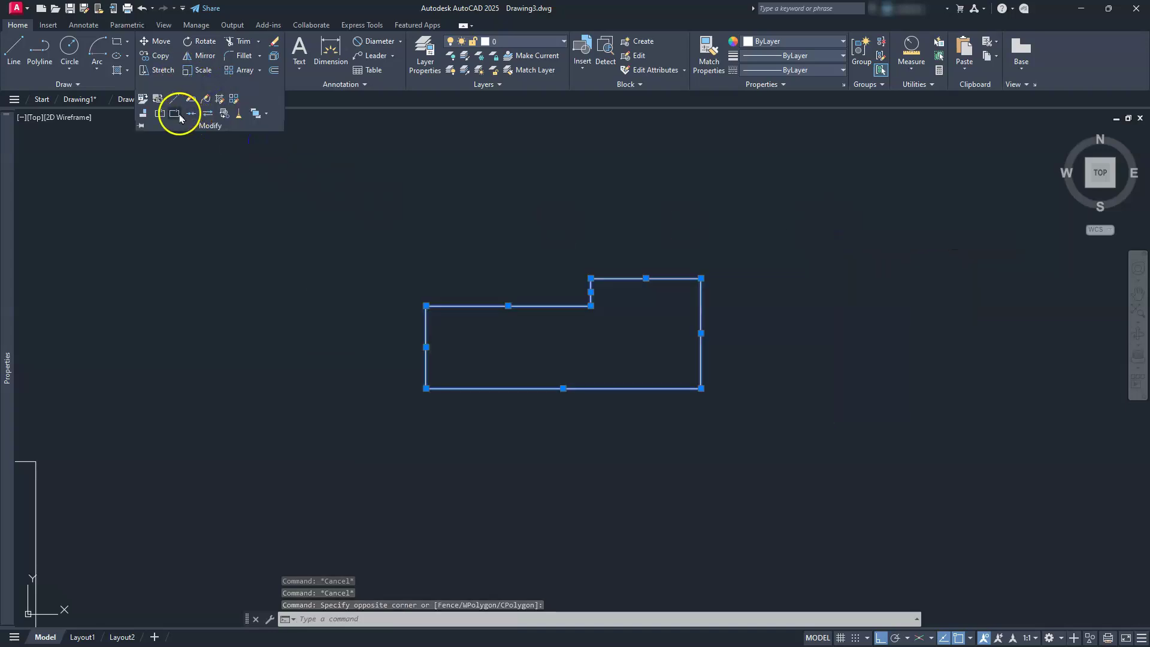
pyautogui.click(191, 113)
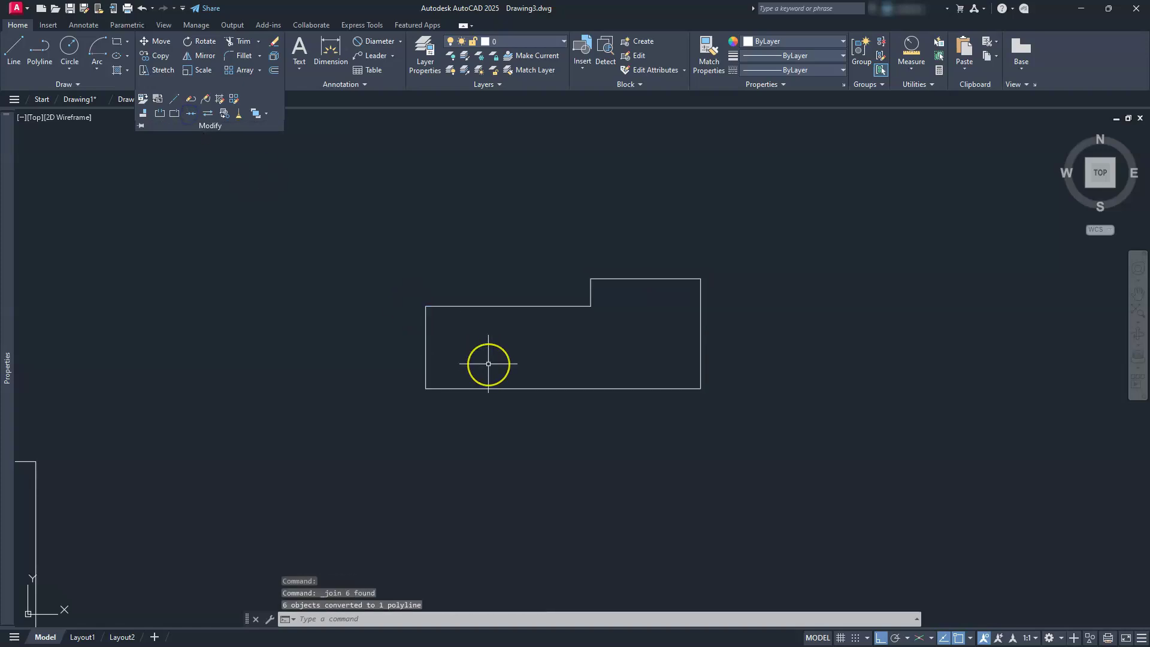
pyautogui.scroll(-8, 488, 364)
pyautogui.press('Escape')
pyautogui.press('Escape')
pyautogui.click(522, 438)
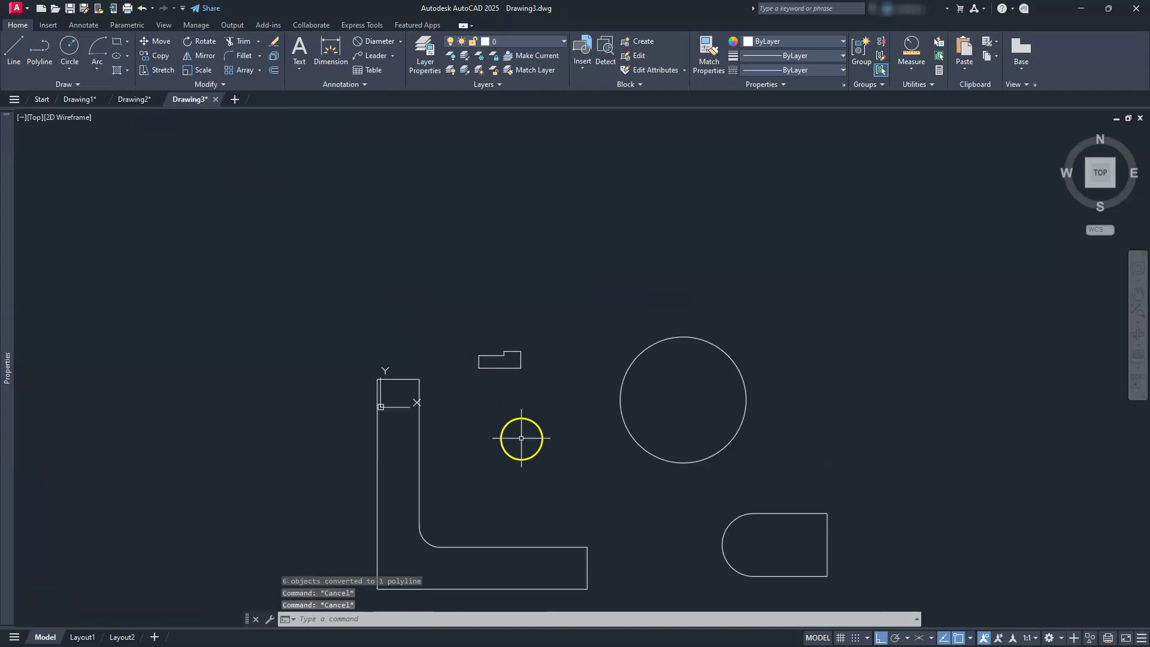
# Switch the workspace to 3D Modeling
pyautogui.moveTo(521, 437); pyautogui.dragTo(515, 393, button='middle')
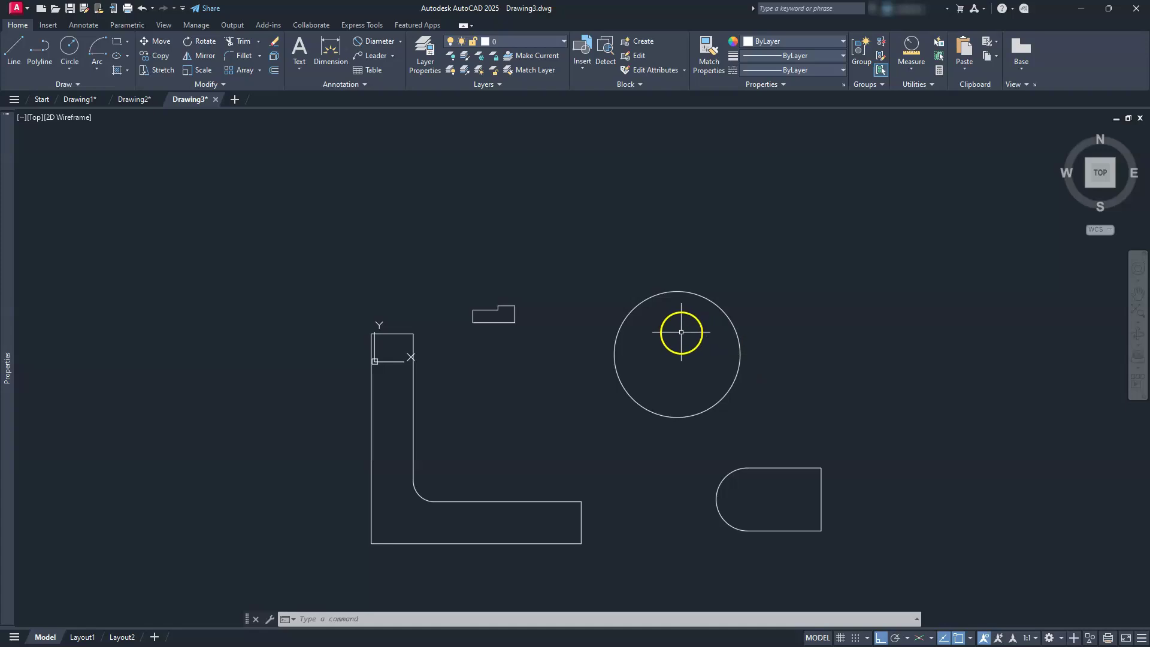
pyautogui.moveTo(483, 320)
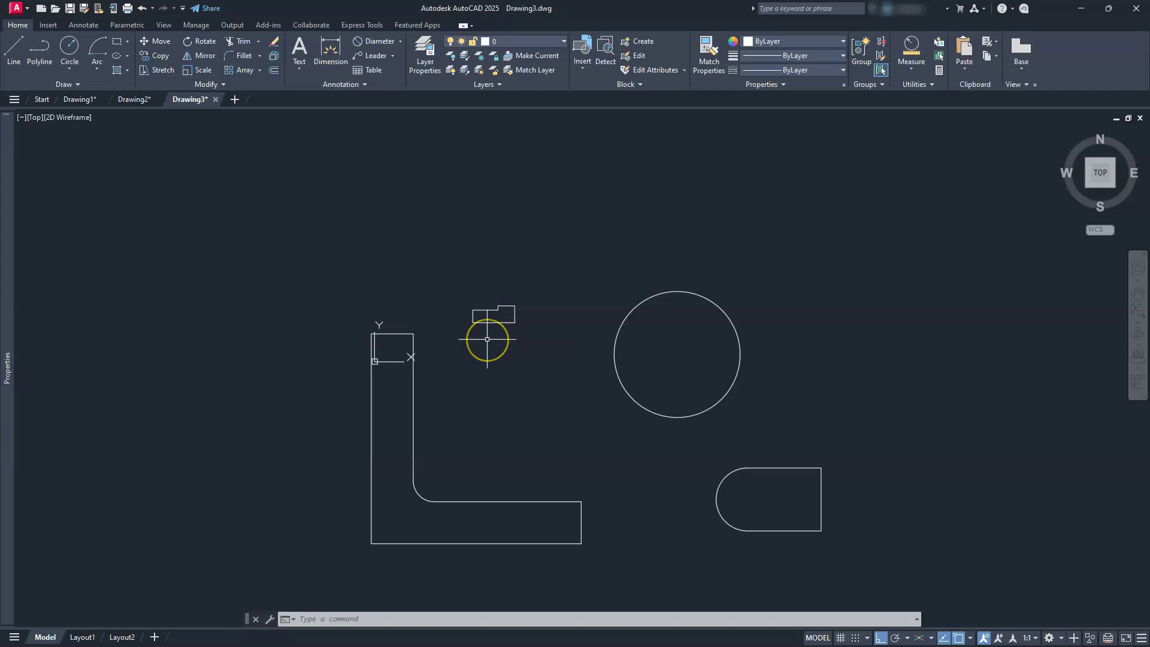
pyautogui.click(1062, 639)
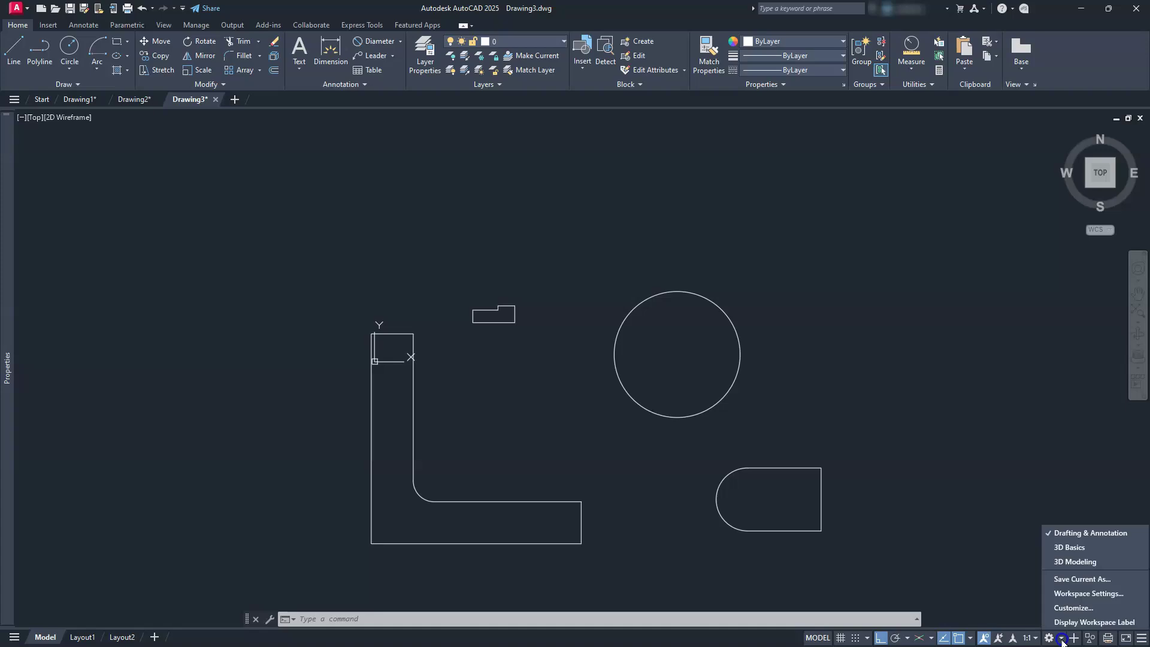
pyautogui.click(1065, 564)
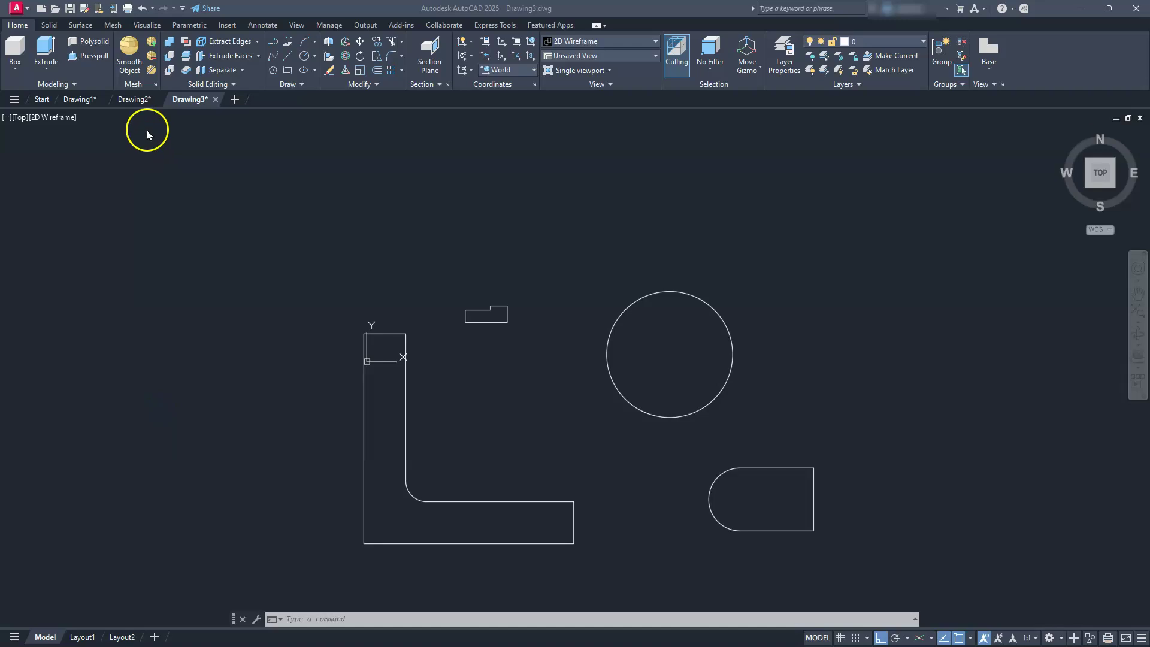
# Set the visual style to Wireframe and the view to SW Isometric
pyautogui.click(48, 118)
pyautogui.click(96, 253)
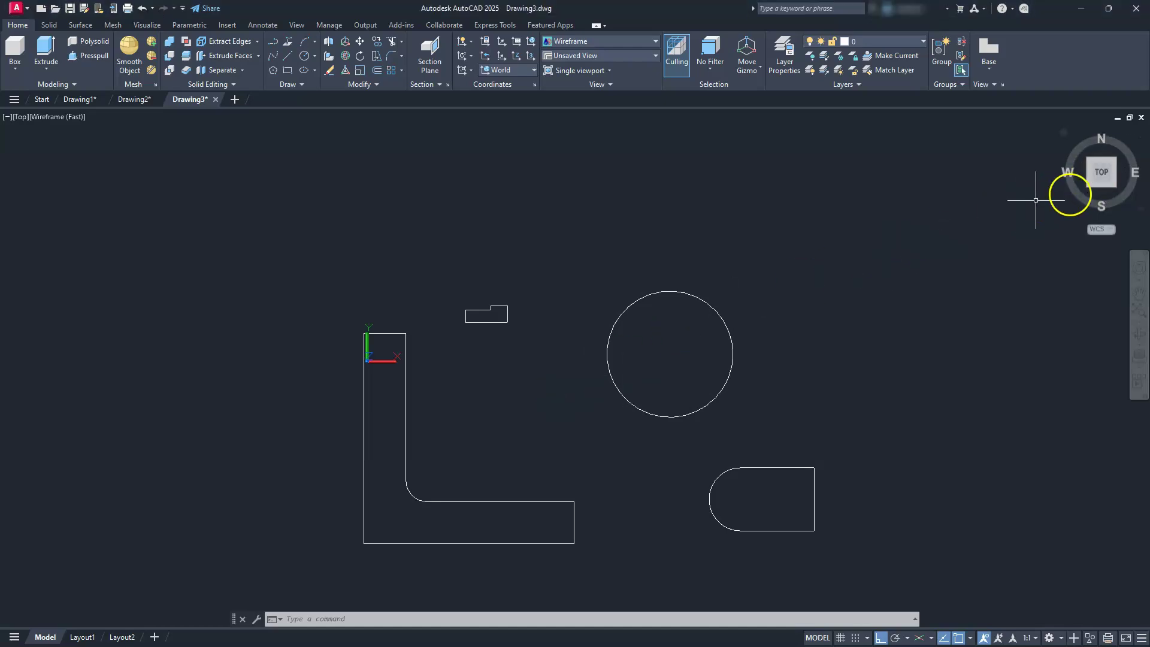
pyautogui.click(1089, 186)
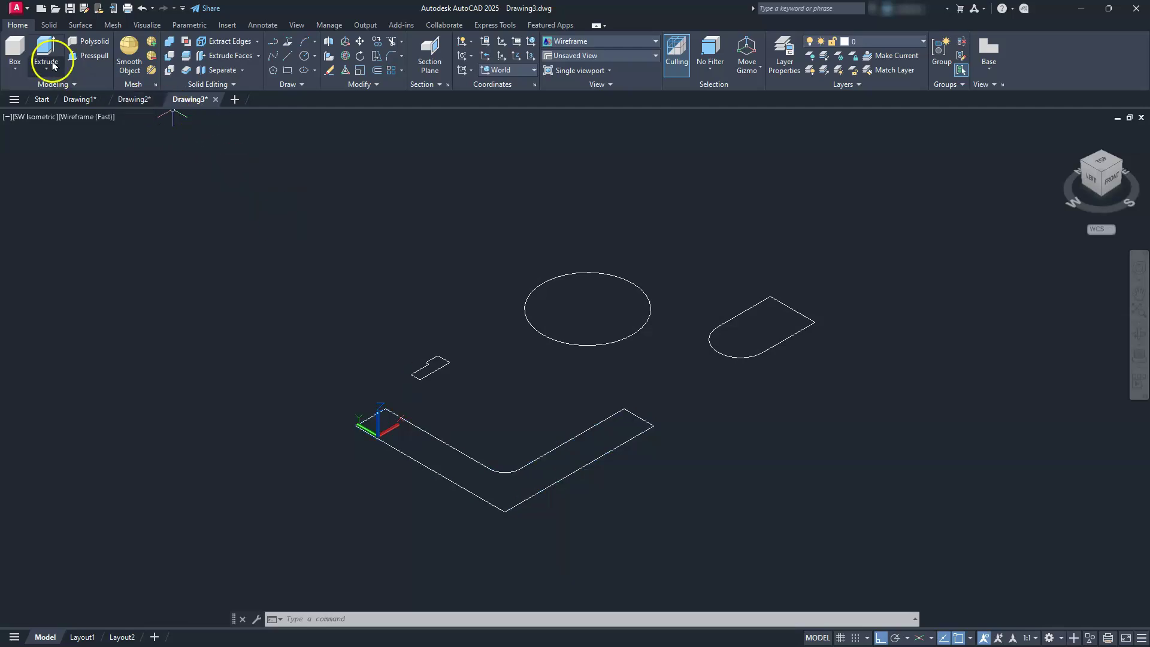
# Extrude the L-shaped profile 120 units downward into a solid
pyautogui.click(456, 484)
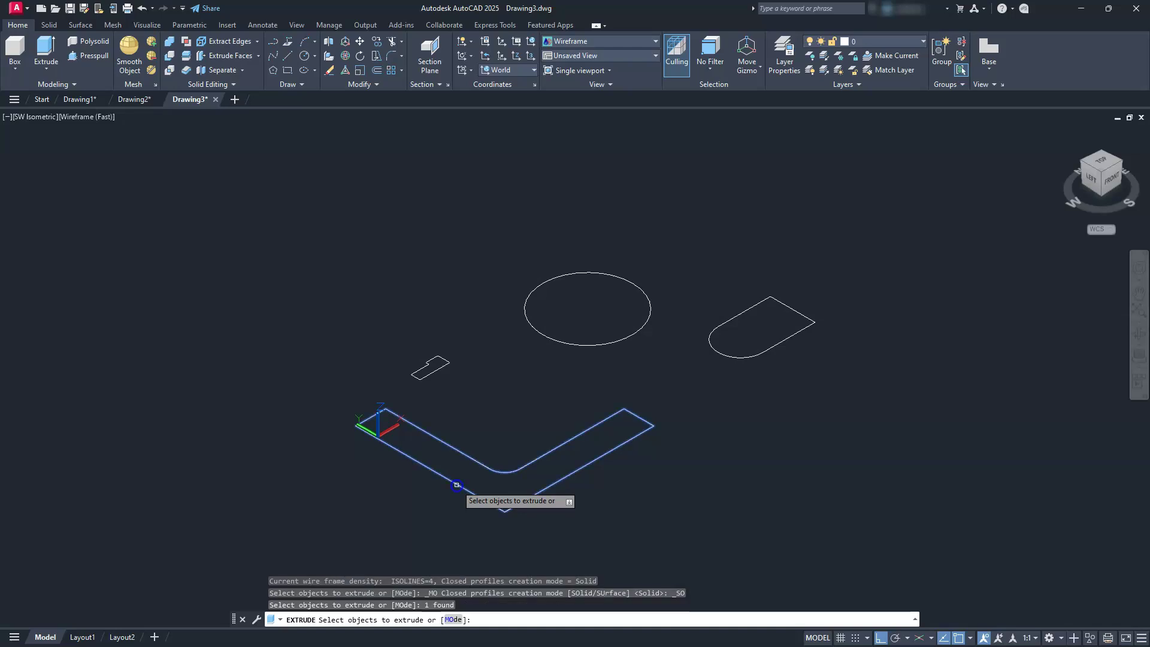
pyautogui.press('Return')
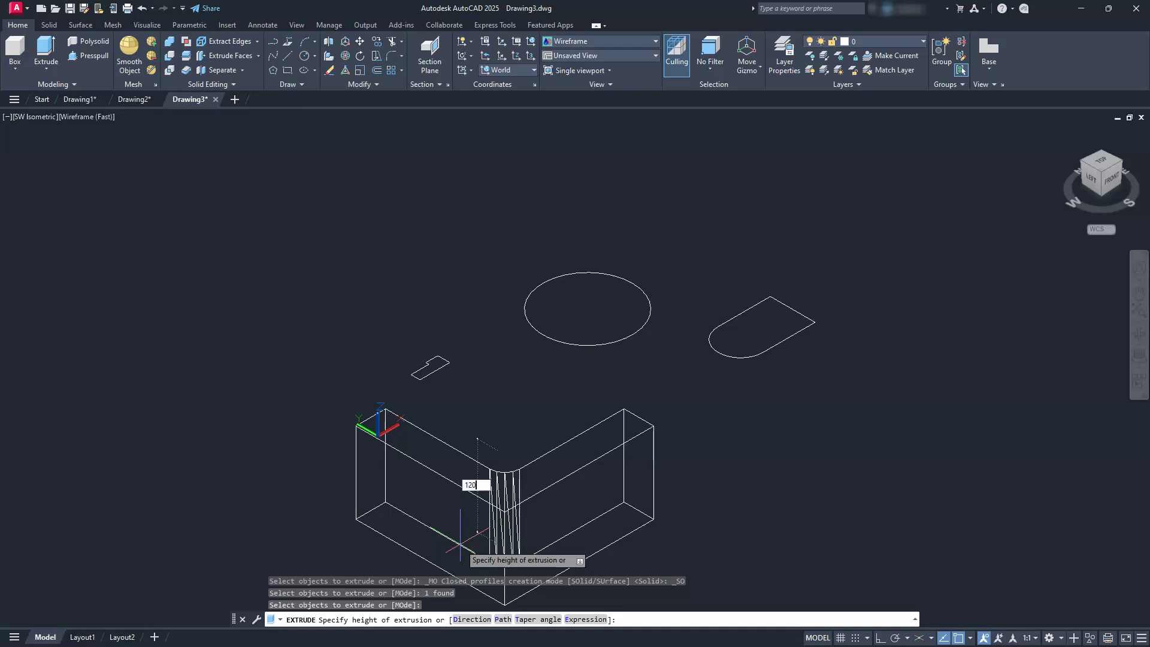
pyautogui.press('Return')
pyautogui.scroll(-4, 509, 354)
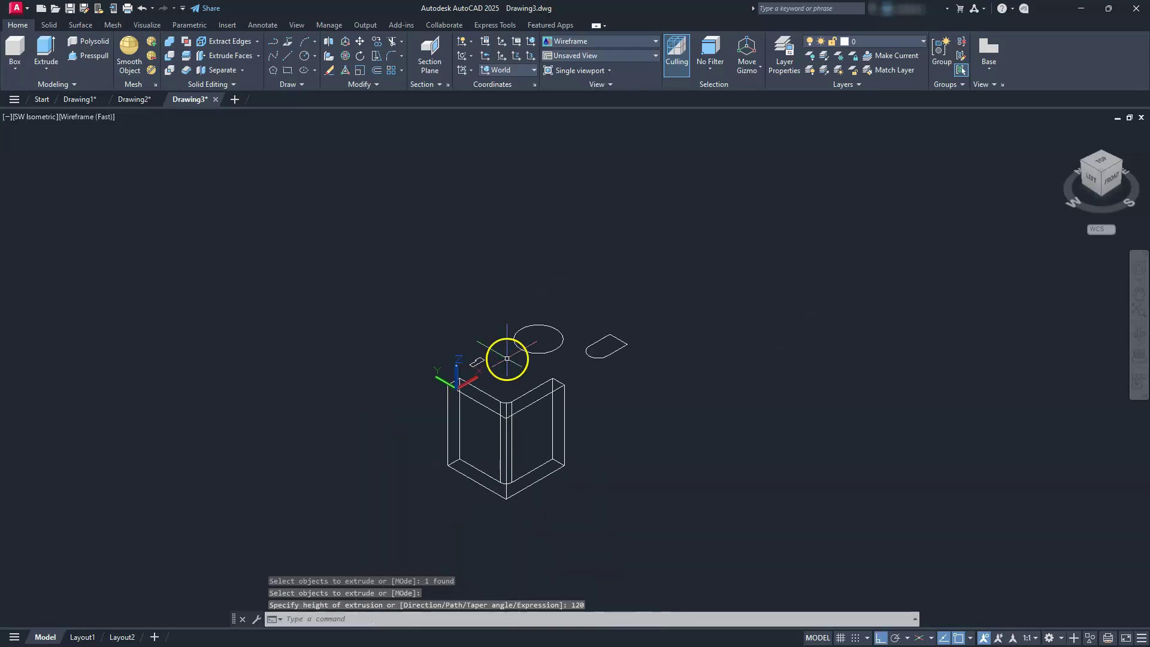
pyautogui.moveTo(521, 444); pyautogui.dragTo(588, 359, button='middle')
pyautogui.scroll(3, 542, 318)
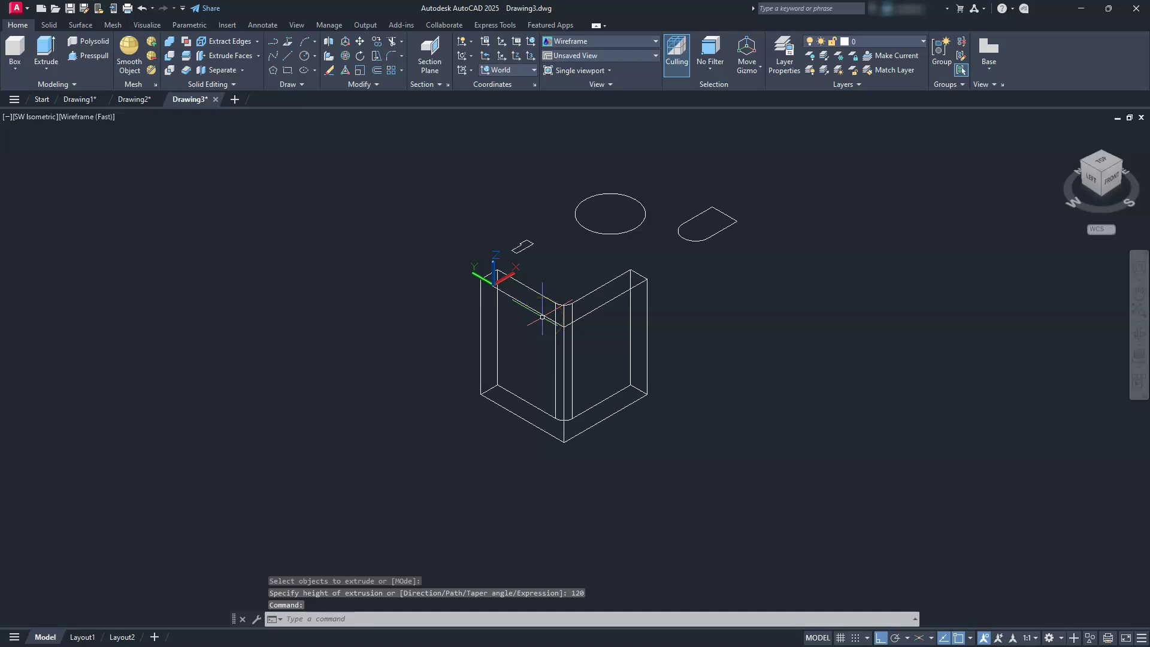
# Change the view to SE Isometric with the L solid and the remaining profiles in sight
pyautogui.click(1121, 163)
pyautogui.scroll(2, 777, 355)
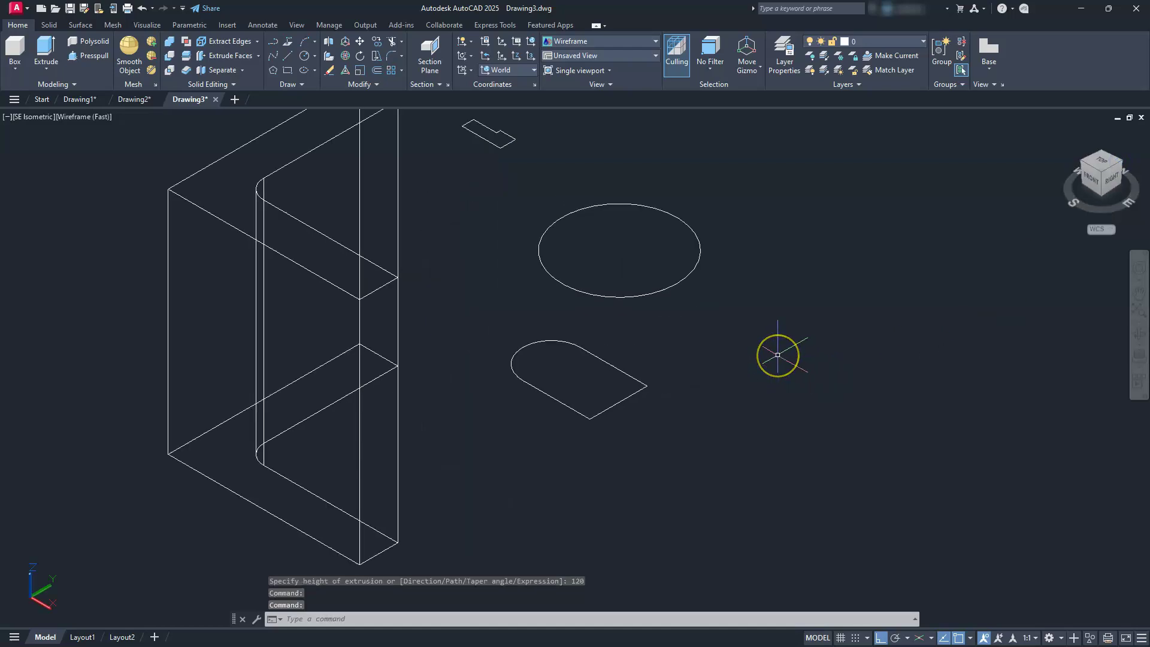
pyautogui.scroll(-2, 777, 355)
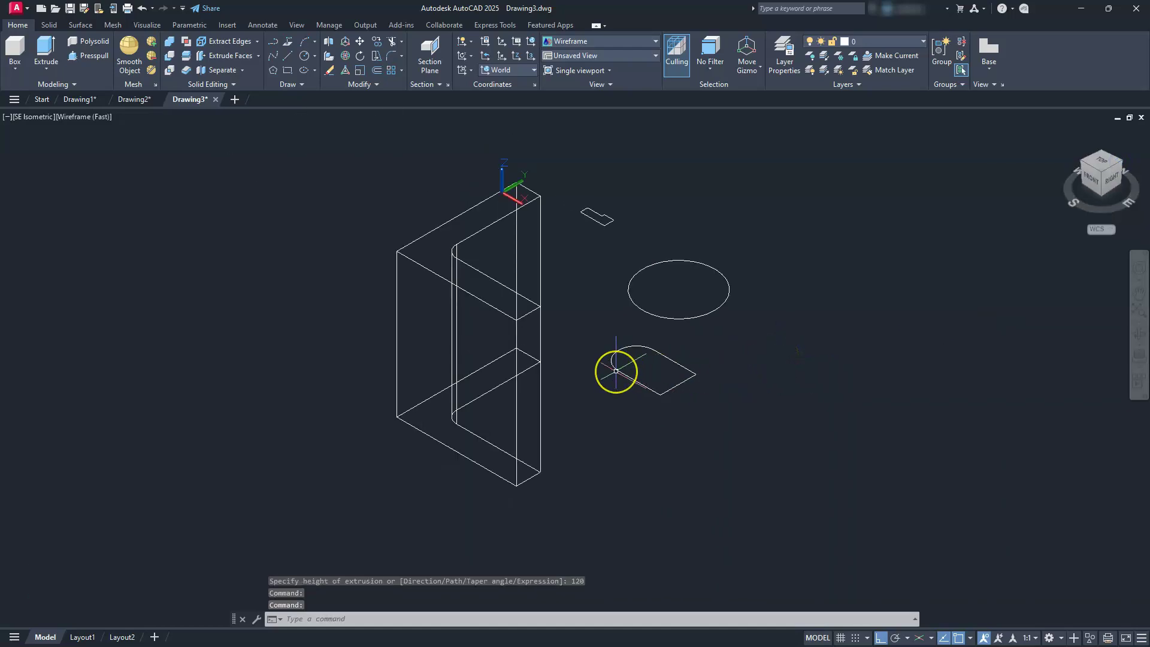
pyautogui.press('Escape')
pyautogui.press('Escape')
pyautogui.press('Escape')
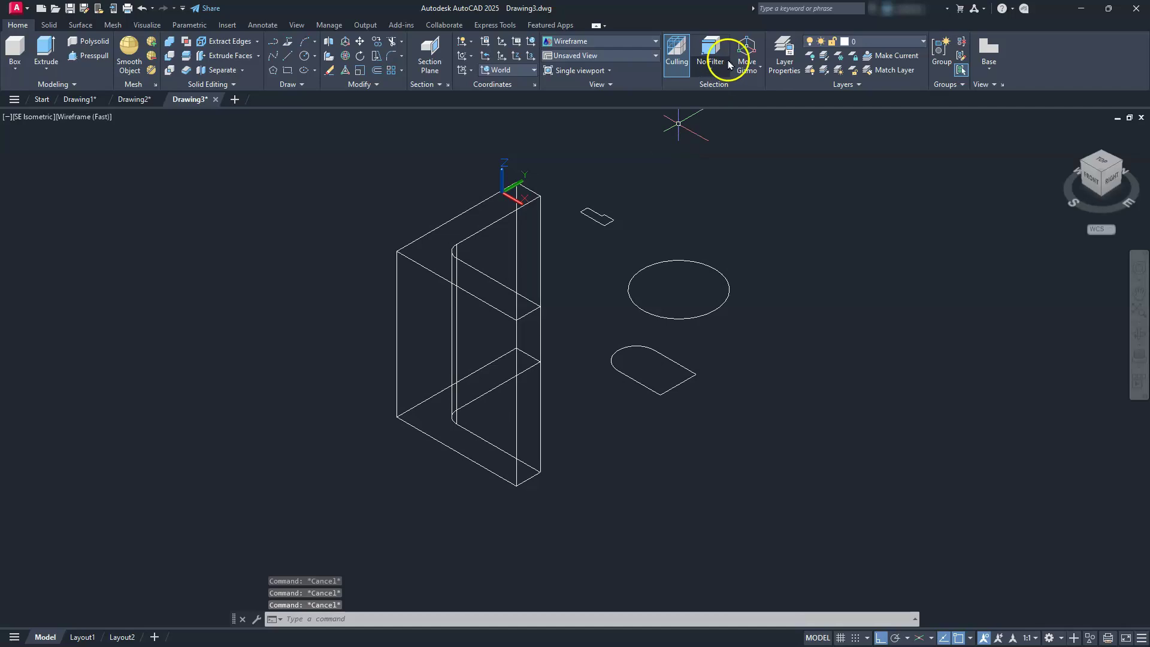
# Rotate the L solid about the X axis with the Rotate gizmo so one leg lies flat and the other stands upright
pyautogui.click(747, 66)
pyautogui.click(762, 115)
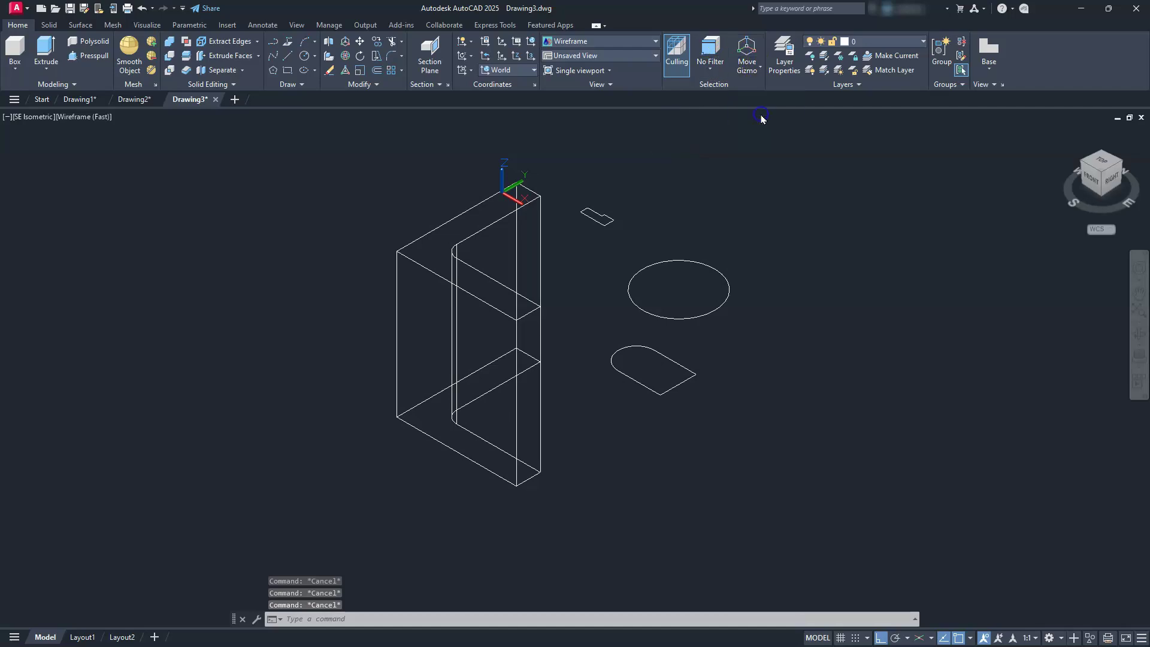
pyautogui.click(487, 231)
pyautogui.click(456, 202)
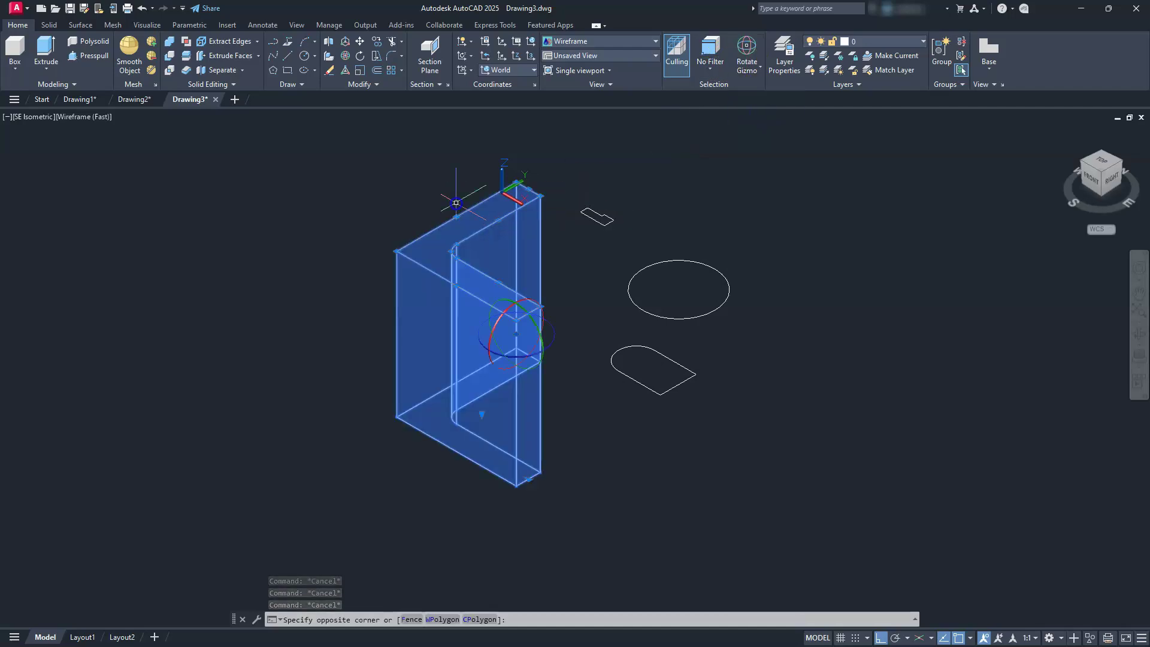
pyautogui.click(513, 308)
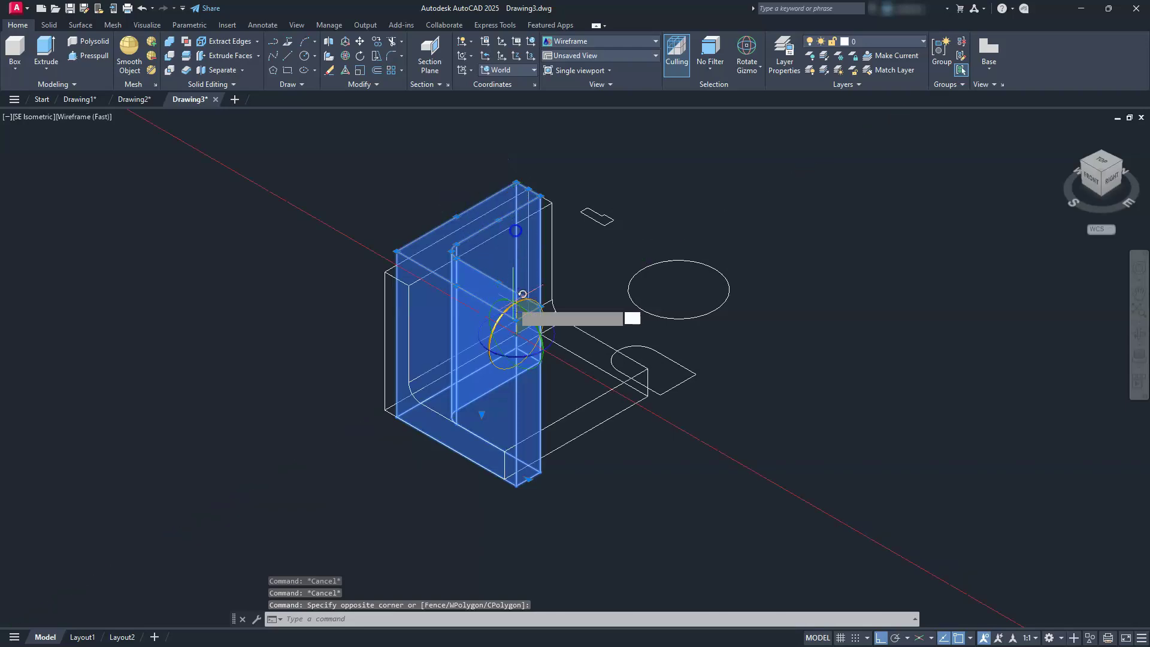
pyautogui.press('Escape')
pyautogui.press('Escape')
pyautogui.press('Escape')
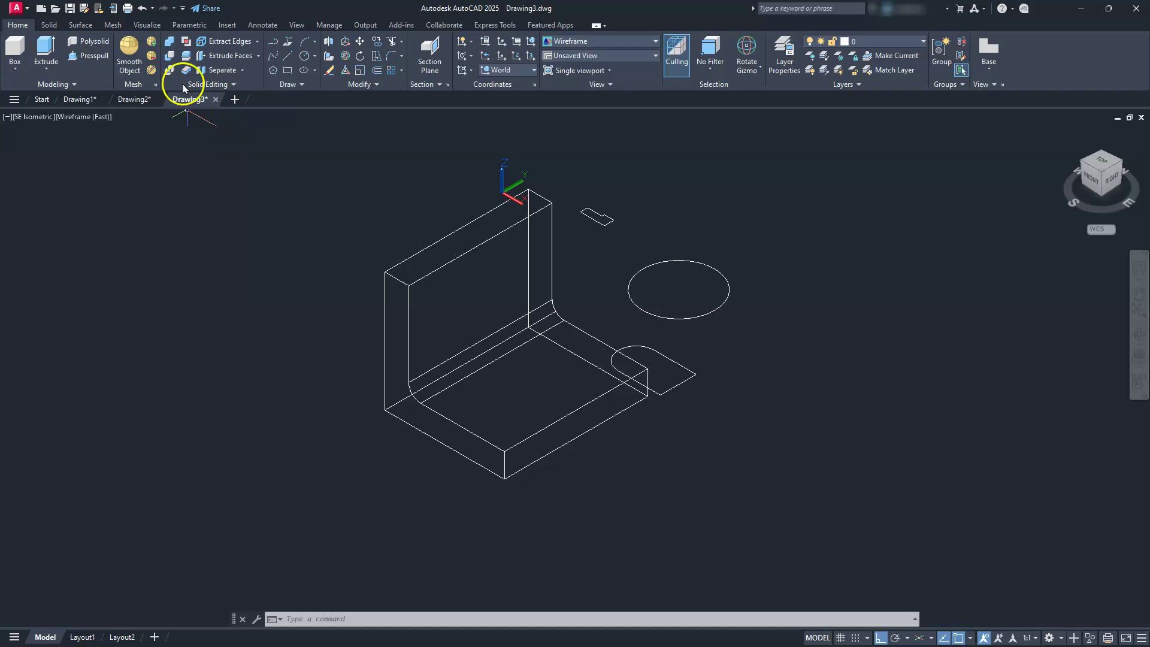
# Move the rounded-end profile by its straight edge's midpoint to the midpoint of the base leg's upper front edge
pyautogui.click(359, 41)
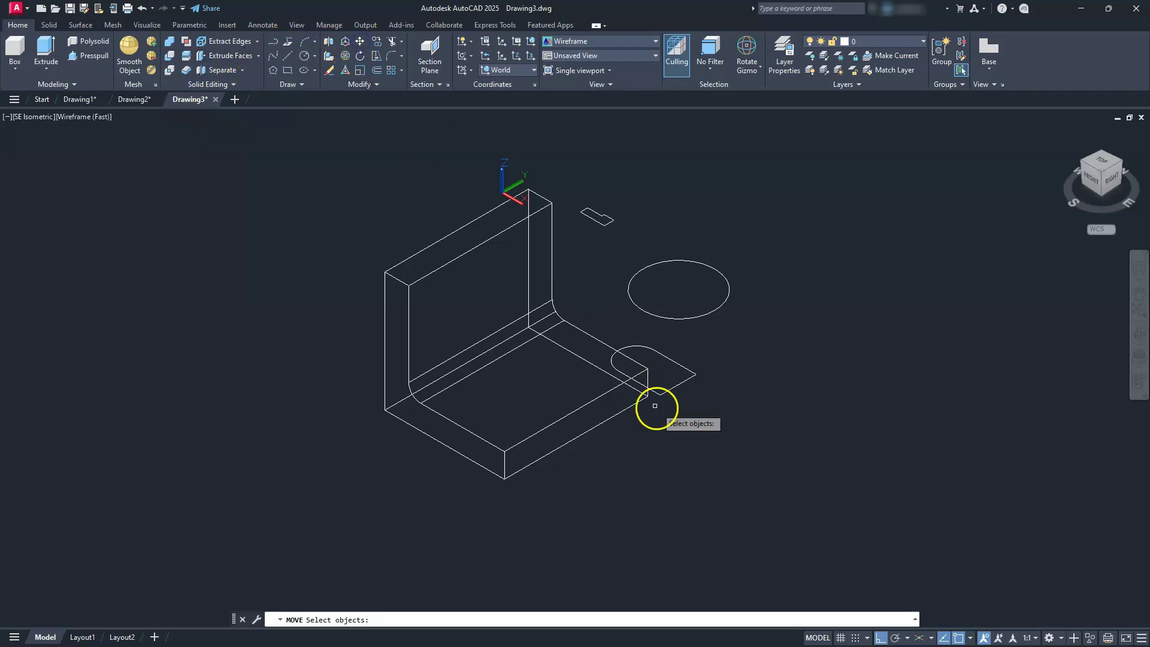
pyautogui.click(684, 382)
pyautogui.click(824, 378)
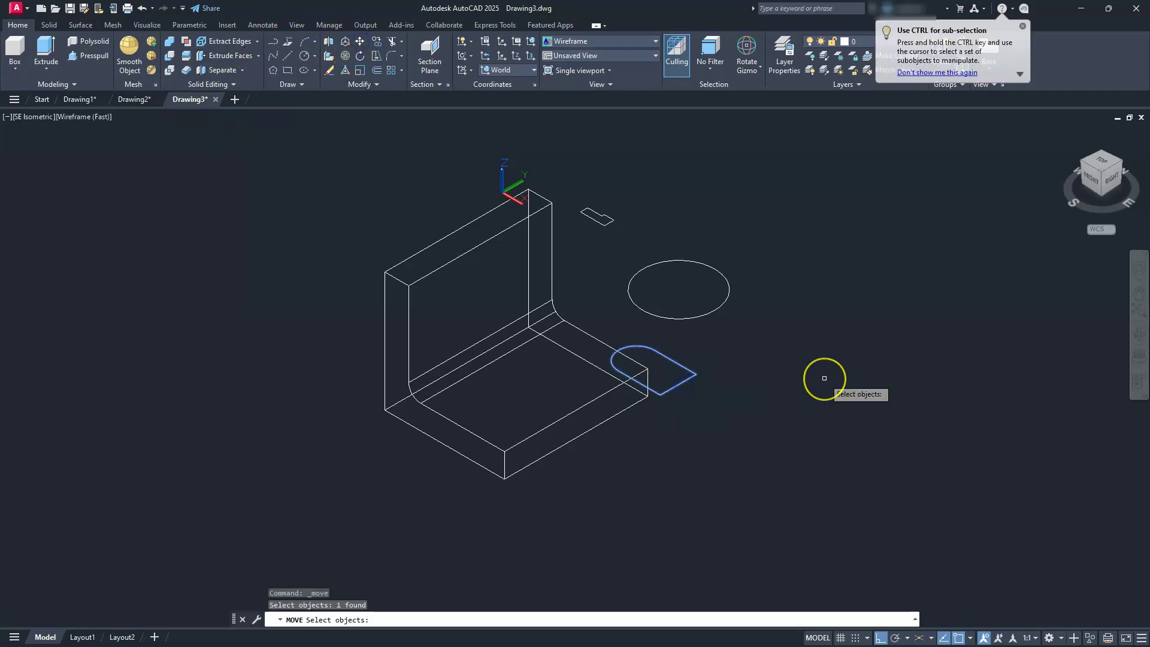
pyautogui.press('Return')
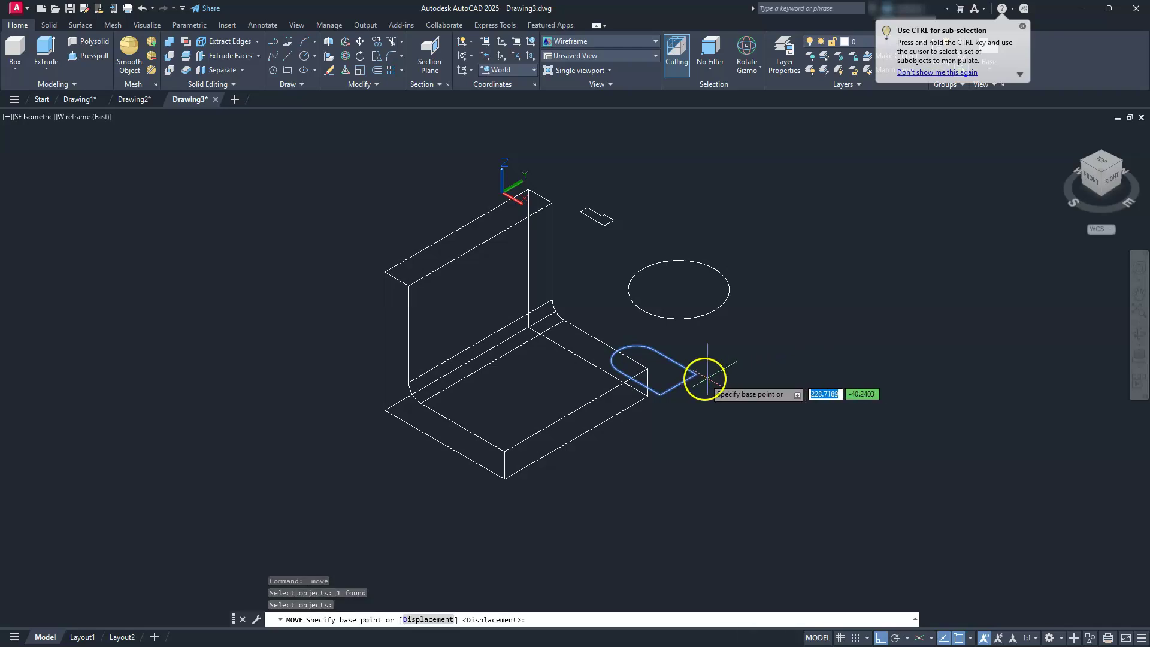
pyautogui.click(677, 384)
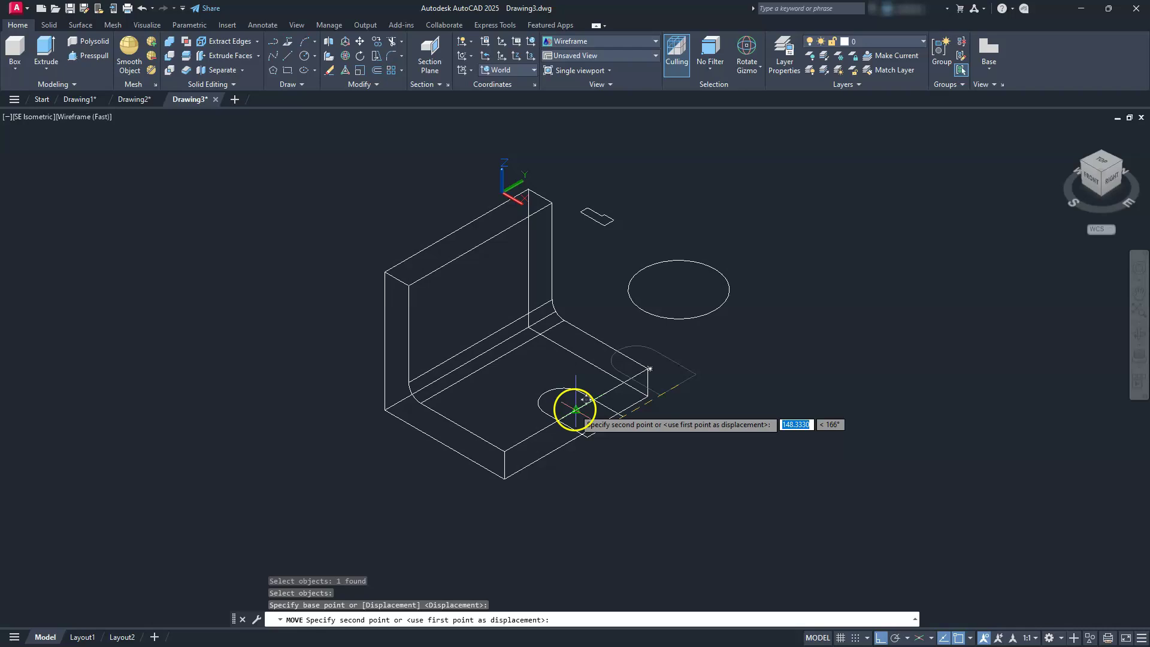
pyautogui.click(584, 410)
pyautogui.scroll(2, 566, 411)
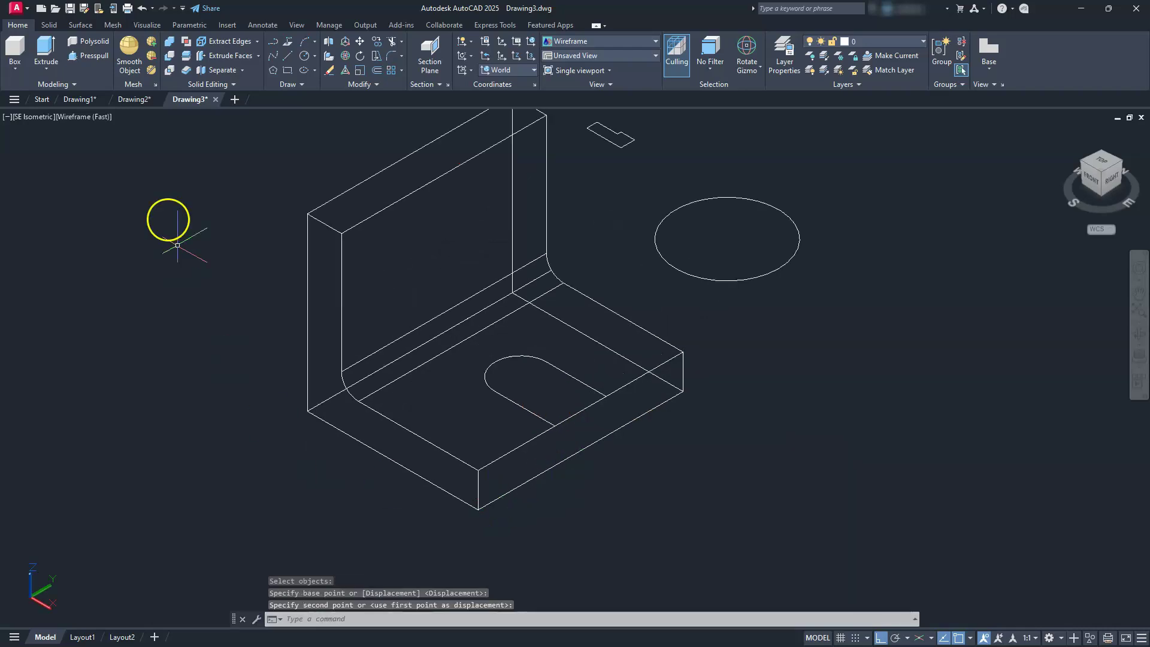
# Extrude the rounded-end profile about 73 units downward through the base leg
pyautogui.click(47, 50)
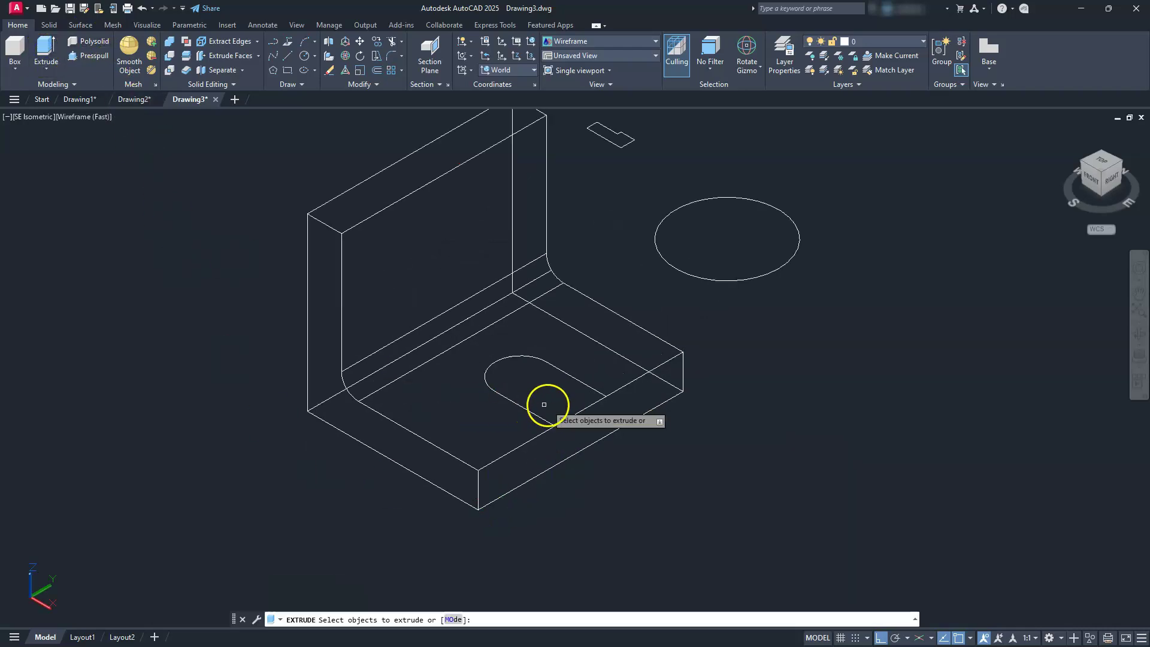
pyautogui.click(526, 410)
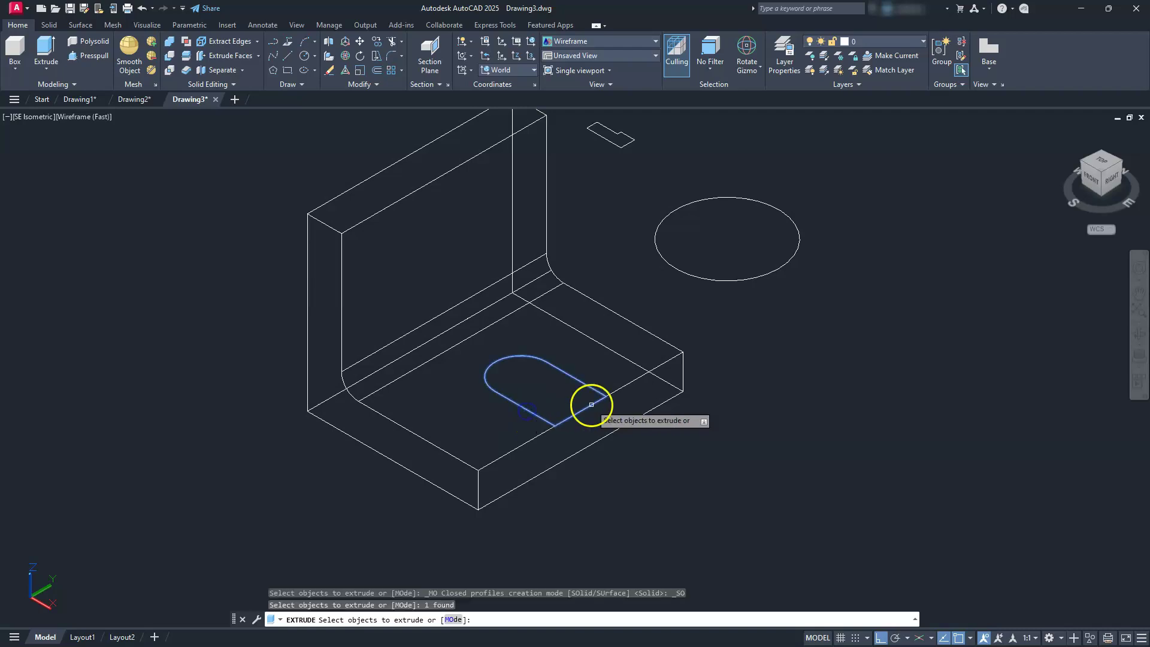
pyautogui.press('Return')
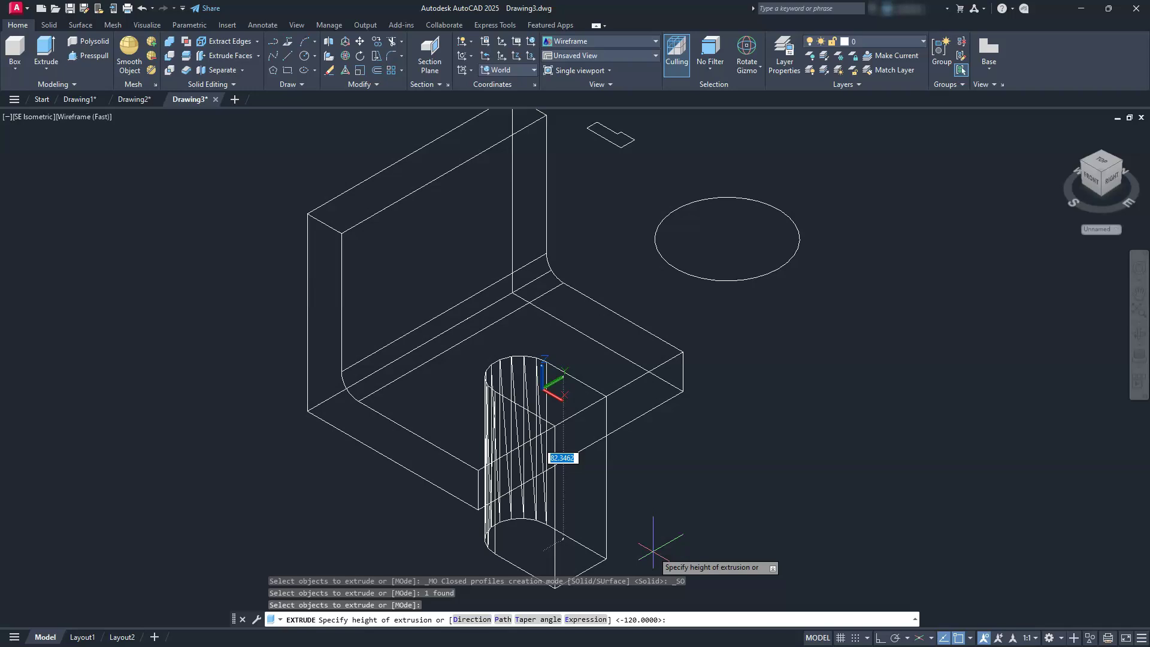
pyautogui.click(657, 506)
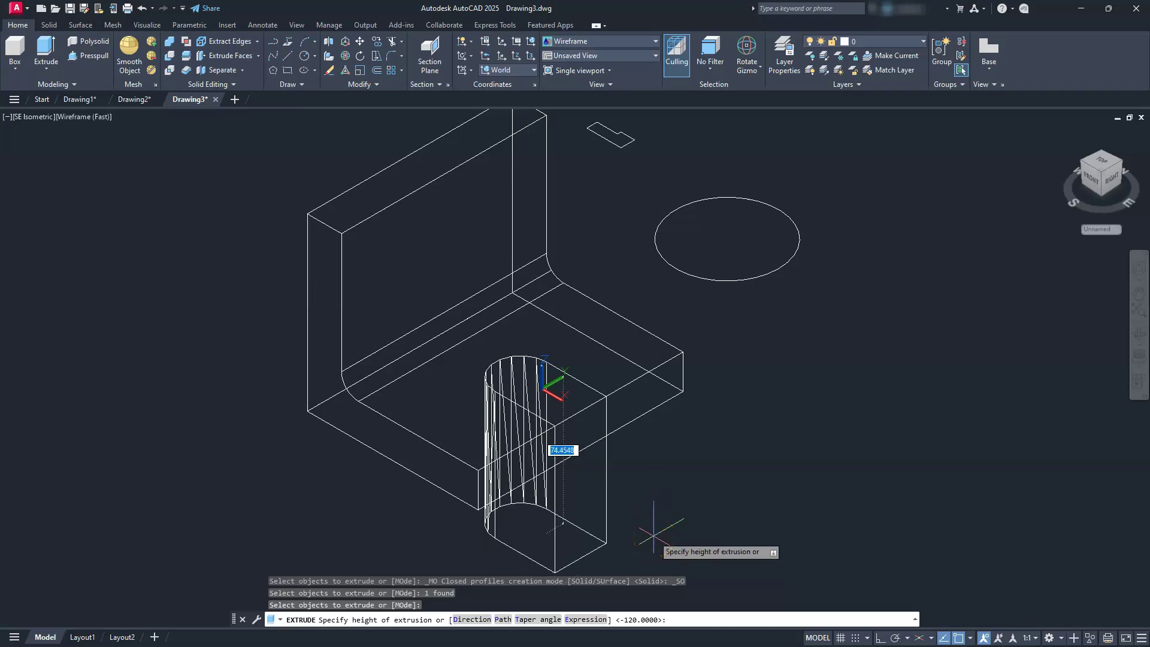
pyautogui.click(647, 532)
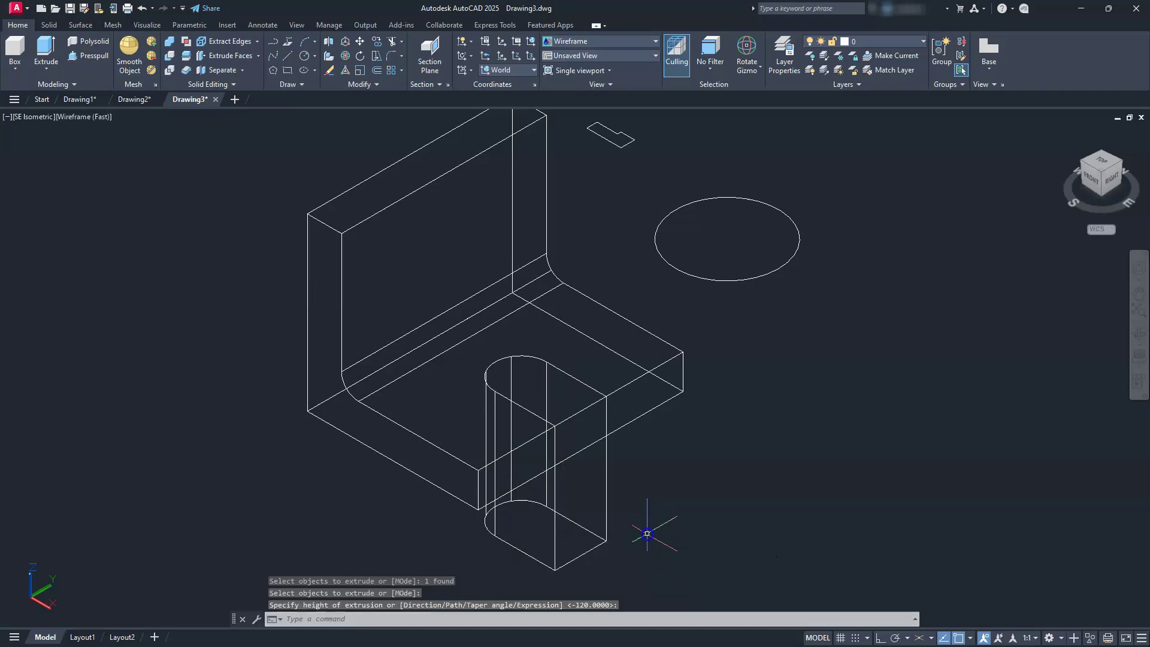
pyautogui.press('Escape')
pyautogui.press('Escape')
pyautogui.press('Escape')
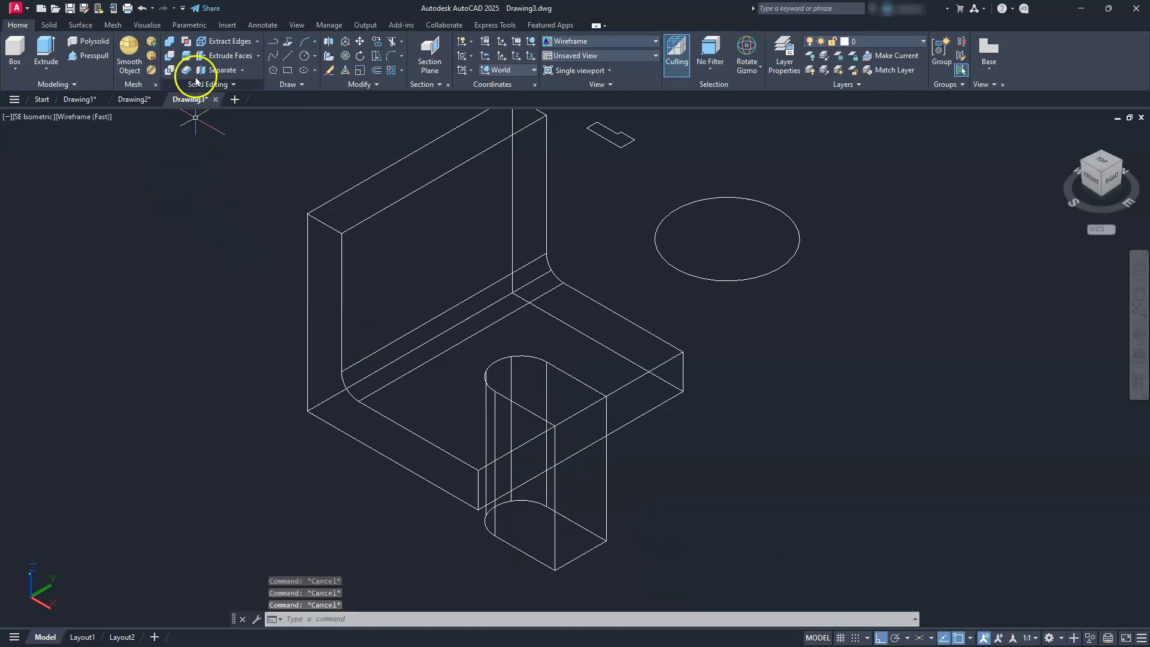
# Subtract the rounded-end solid from the L solid to cut an open slot through the base leg
pyautogui.click(170, 58)
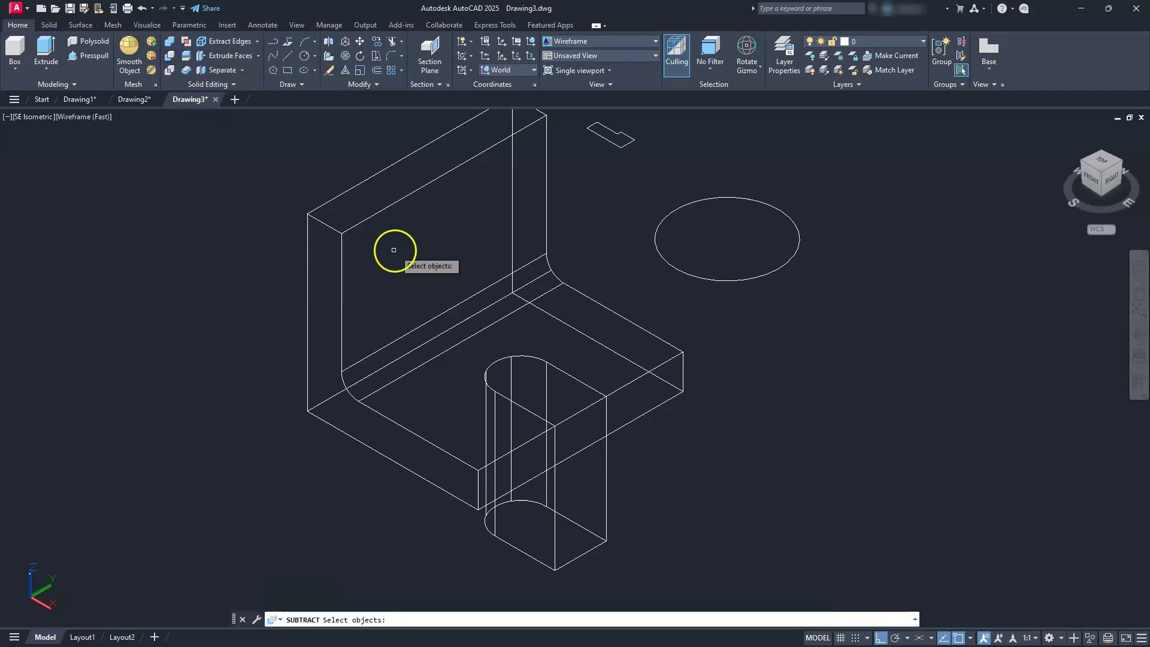
pyautogui.click(387, 204)
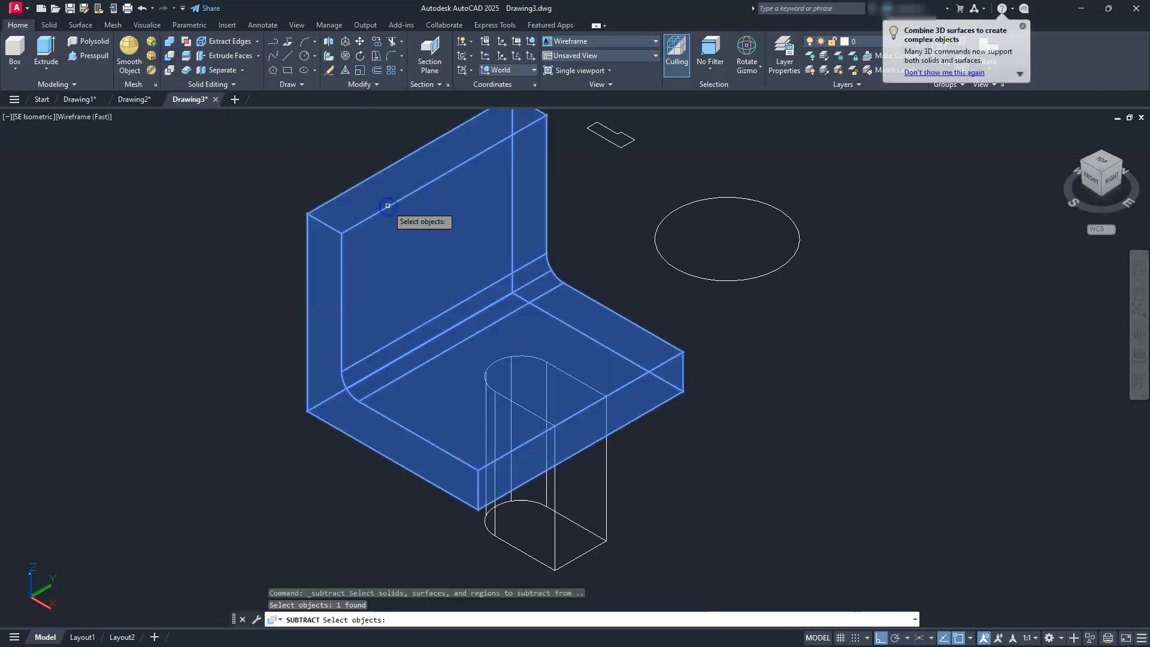
pyautogui.press('Return')
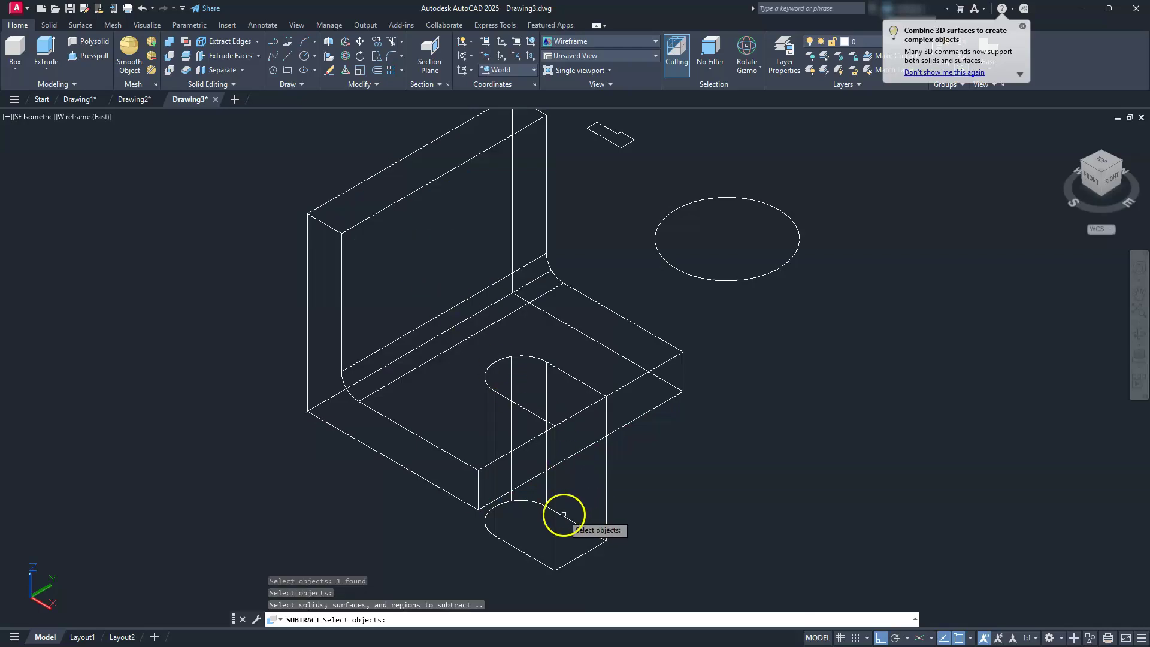
pyautogui.click(558, 513)
pyautogui.rightClick(687, 462)
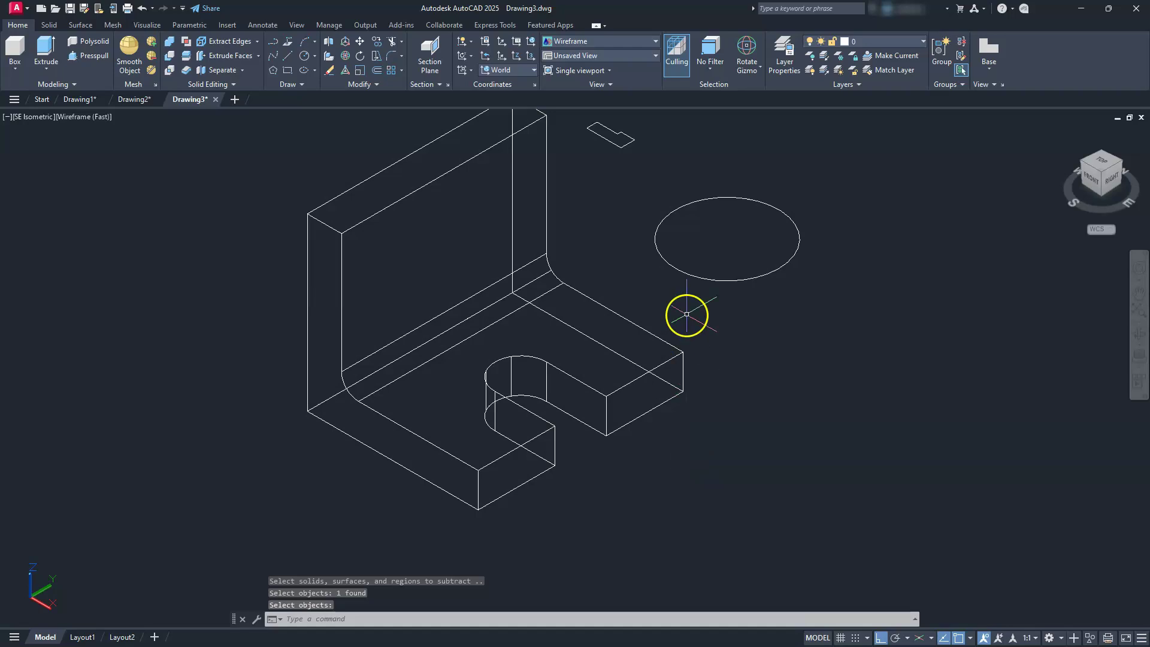
# Rotate the circle about the Y axis with the Rotate gizmo so it stands parallel to the upright leg's face
pyautogui.moveTo(687, 314); pyautogui.dragTo(683, 404, button='middle')
pyautogui.rightClick(693, 334)
pyautogui.click(693, 366)
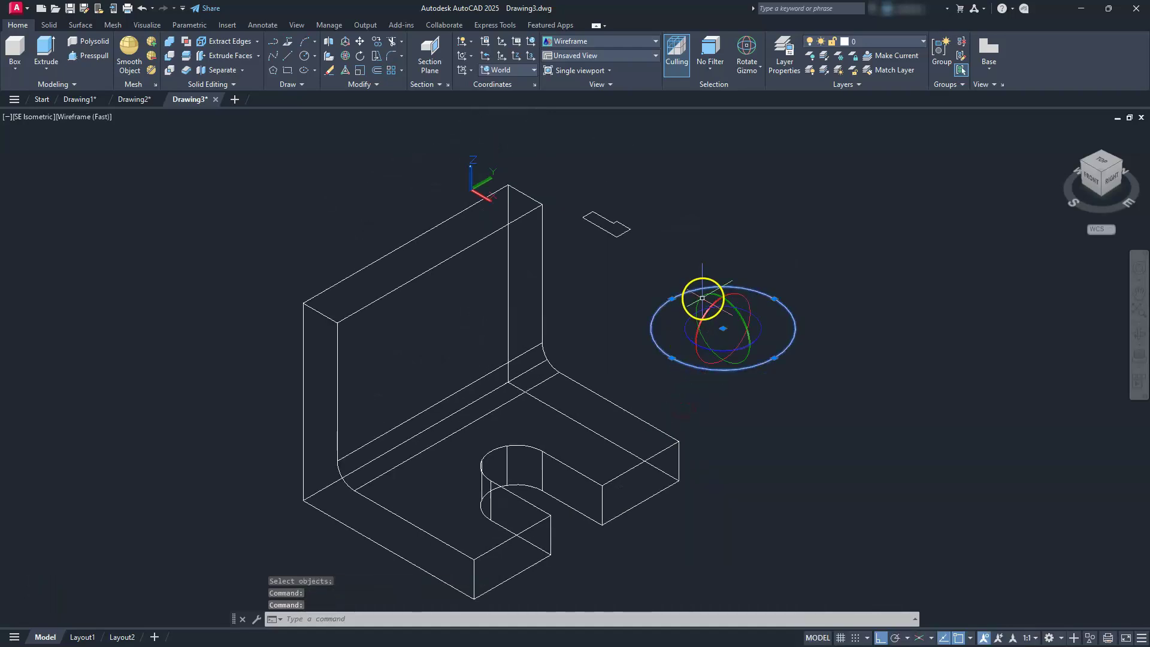
pyautogui.click(703, 298)
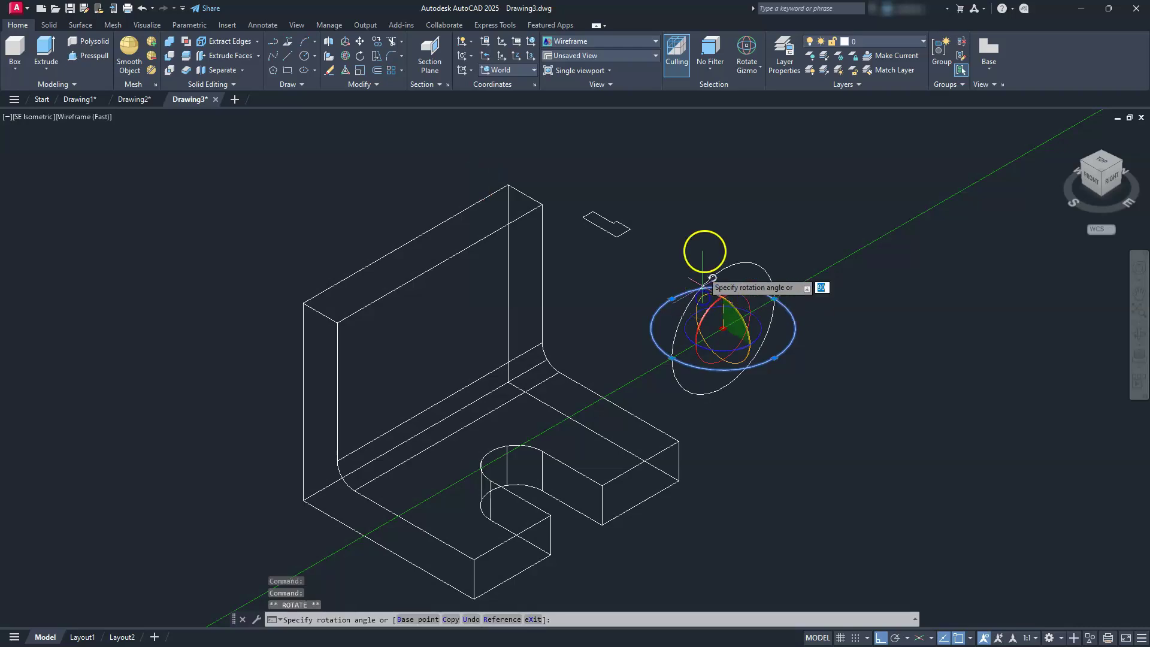
pyautogui.click(726, 198)
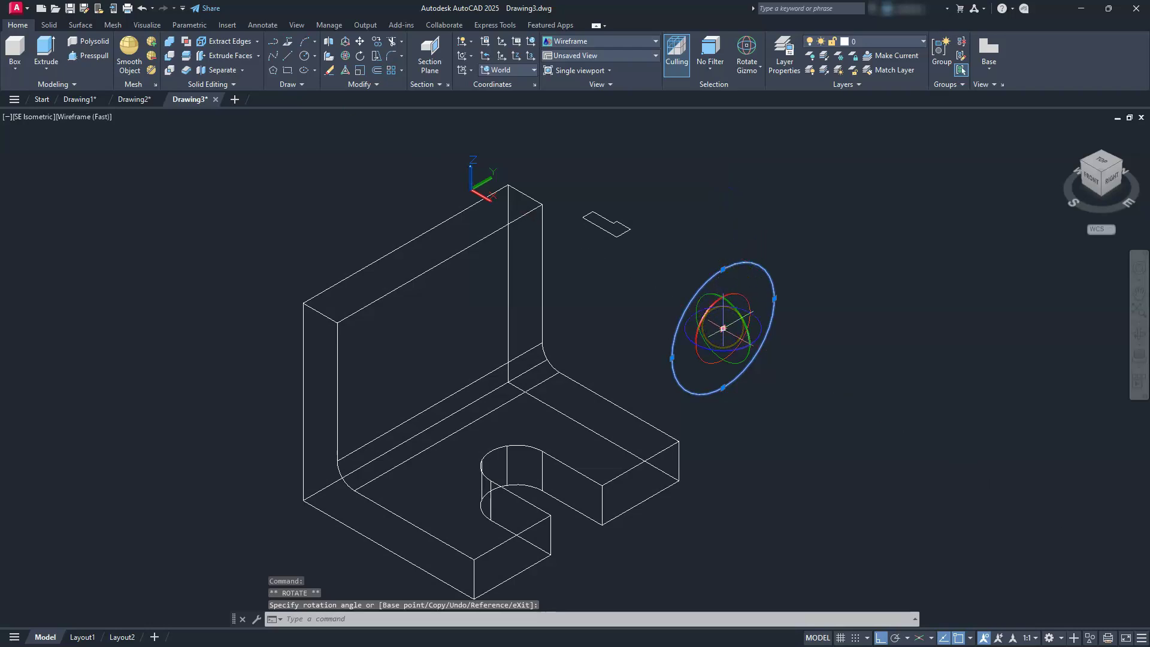
# Move the circle by its center to the midpoint of the upright leg's upper inner edge
pyautogui.click(723, 329)
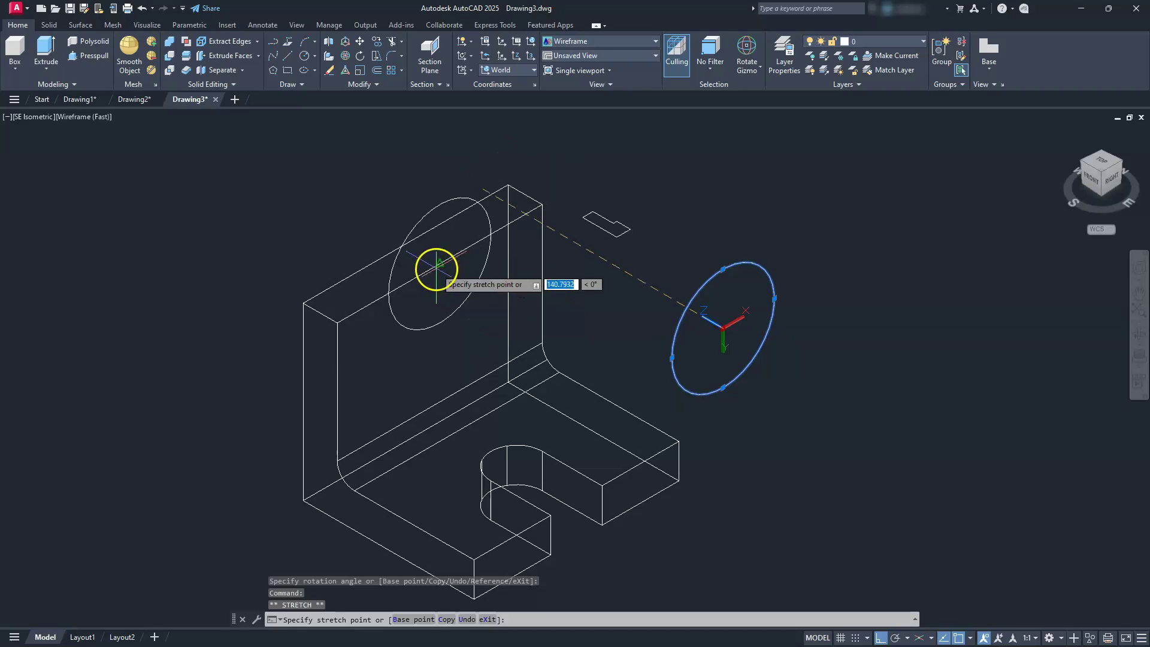
pyautogui.click(436, 267)
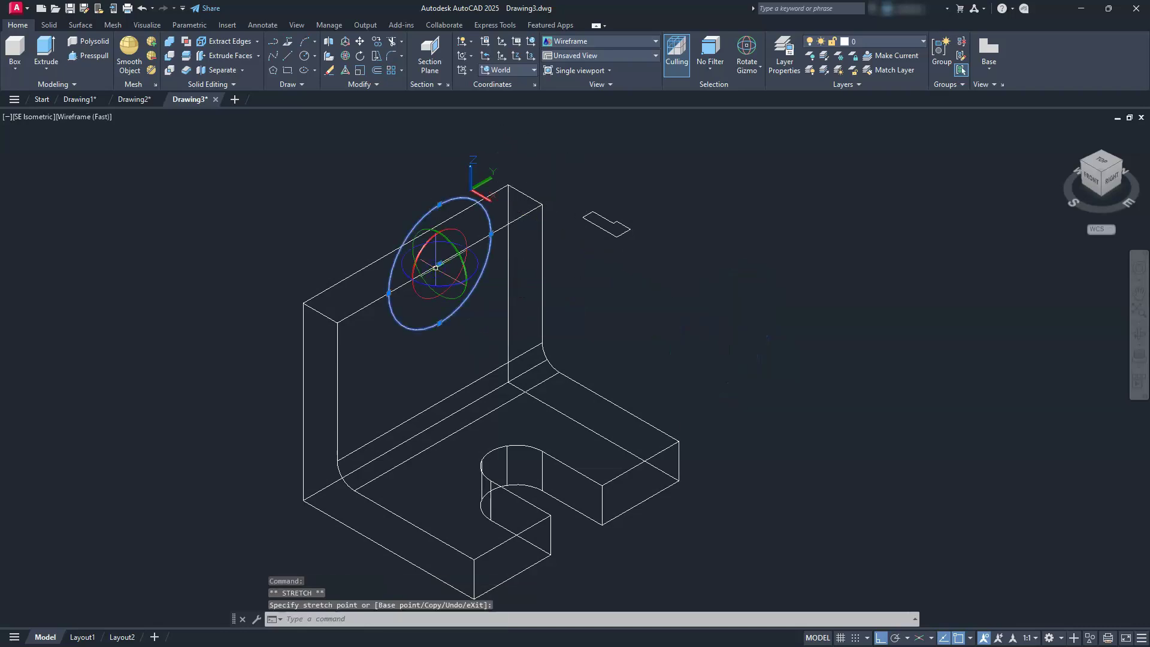
pyautogui.press('Escape')
pyautogui.press('Escape')
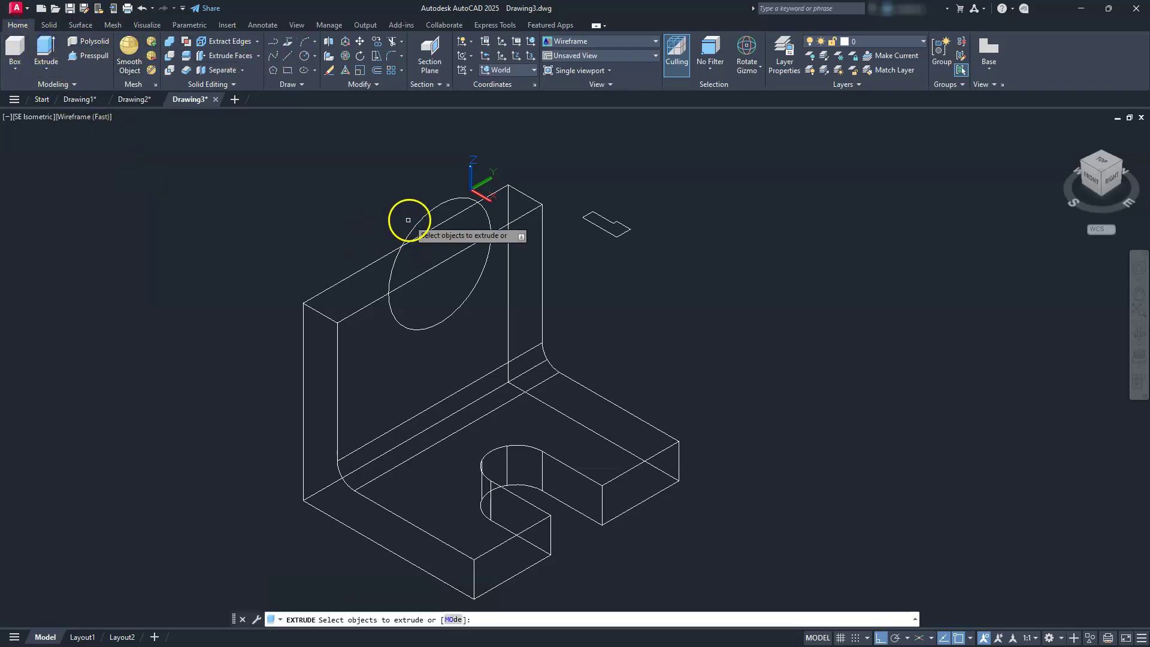
# Extrude the circle about 110 units backward through the upright leg
pyautogui.click(431, 211)
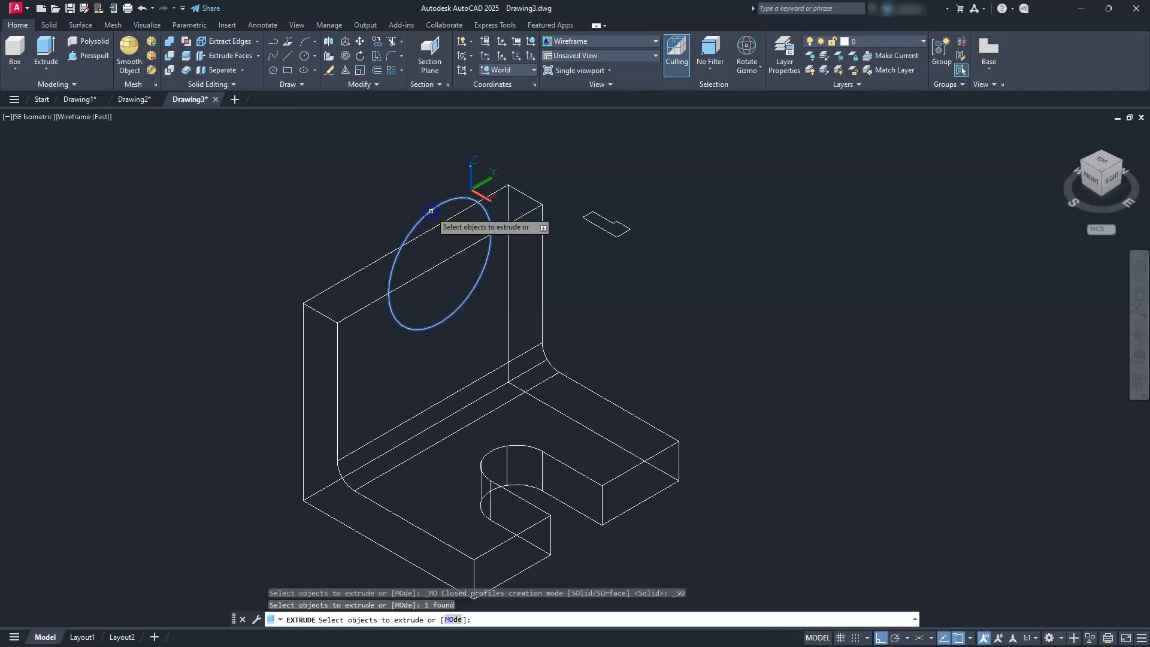
pyautogui.press('Return')
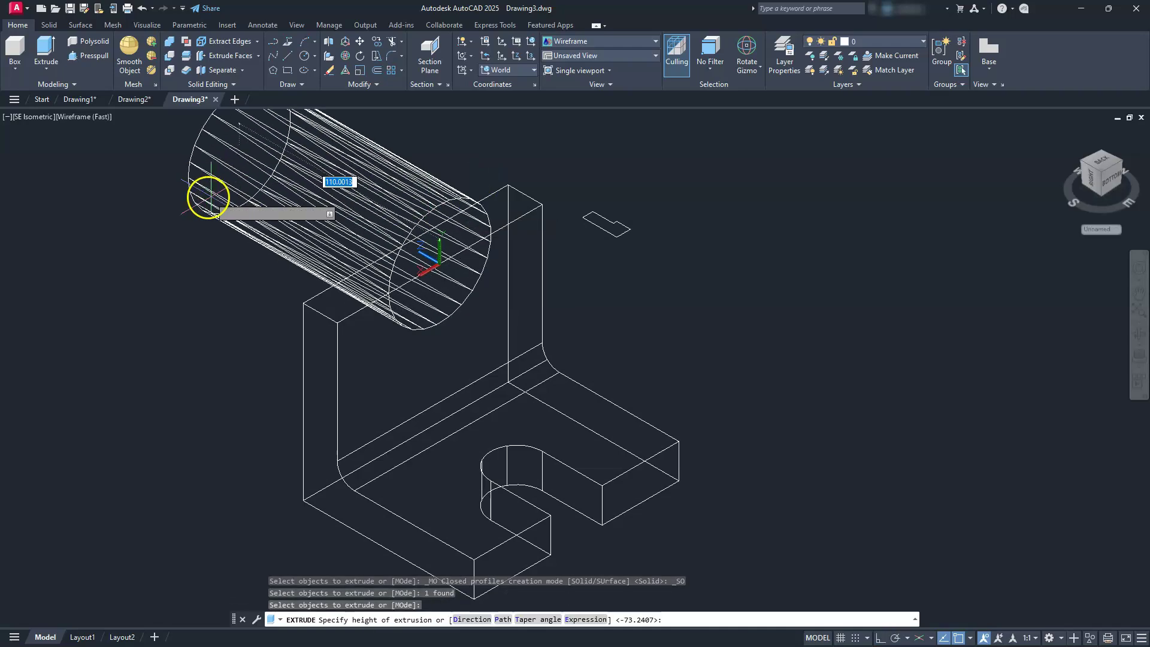
pyautogui.click(207, 196)
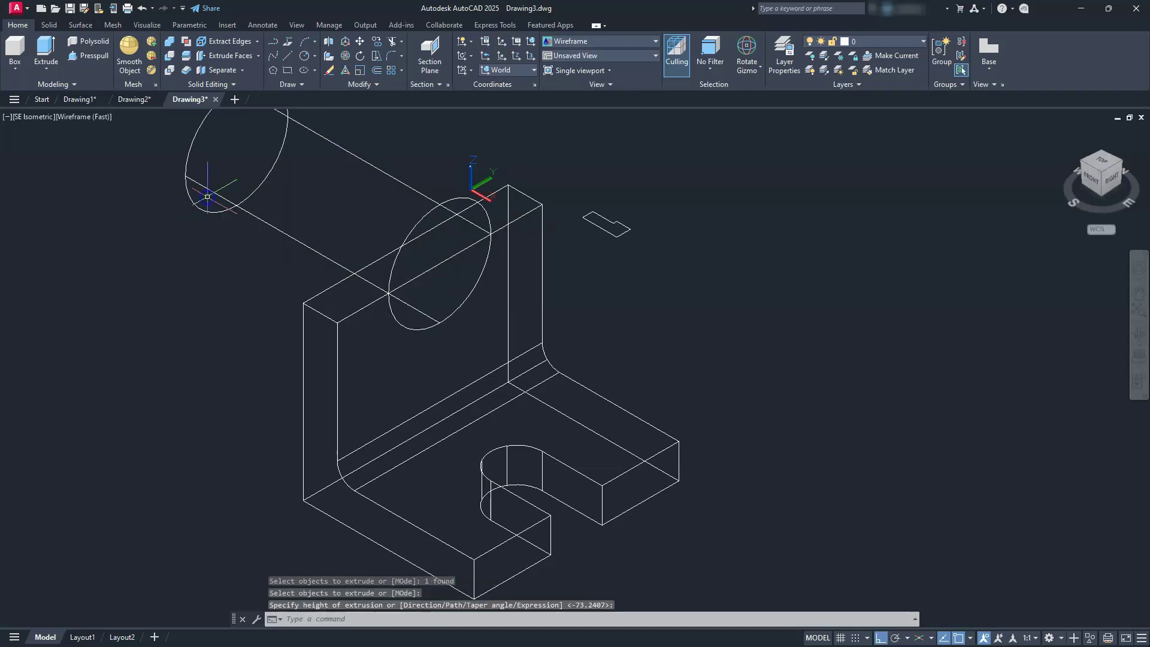
# Subtract the cylinder from the L solid to cut a semicircular recess into the top of the upright leg
pyautogui.click(169, 57)
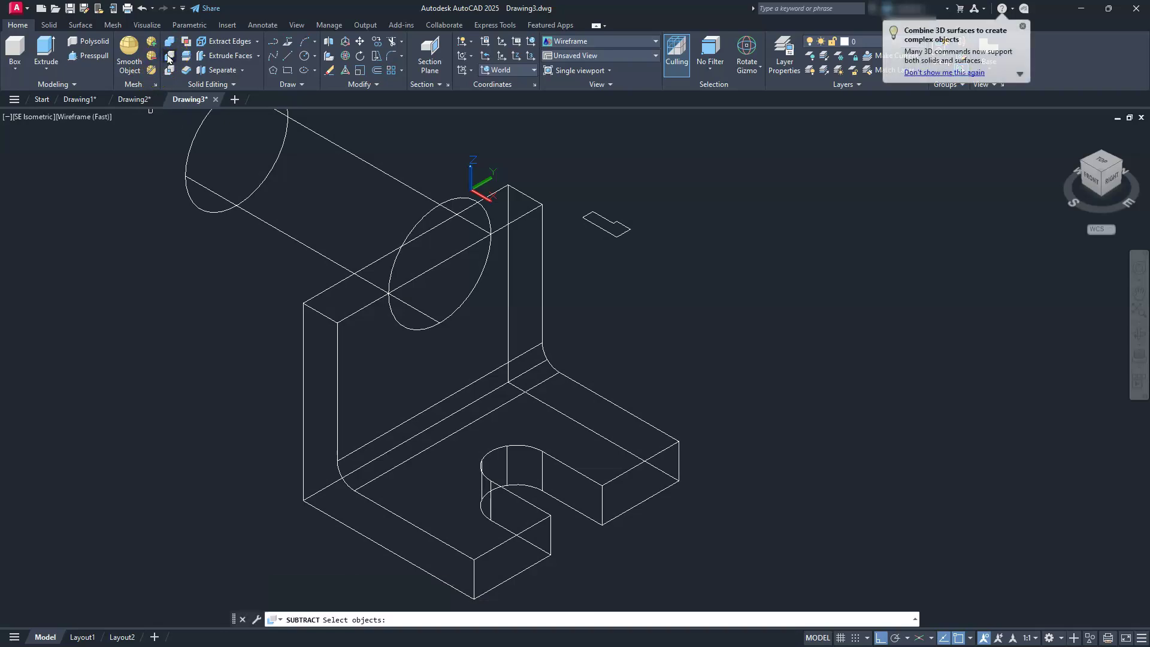
pyautogui.click(304, 302)
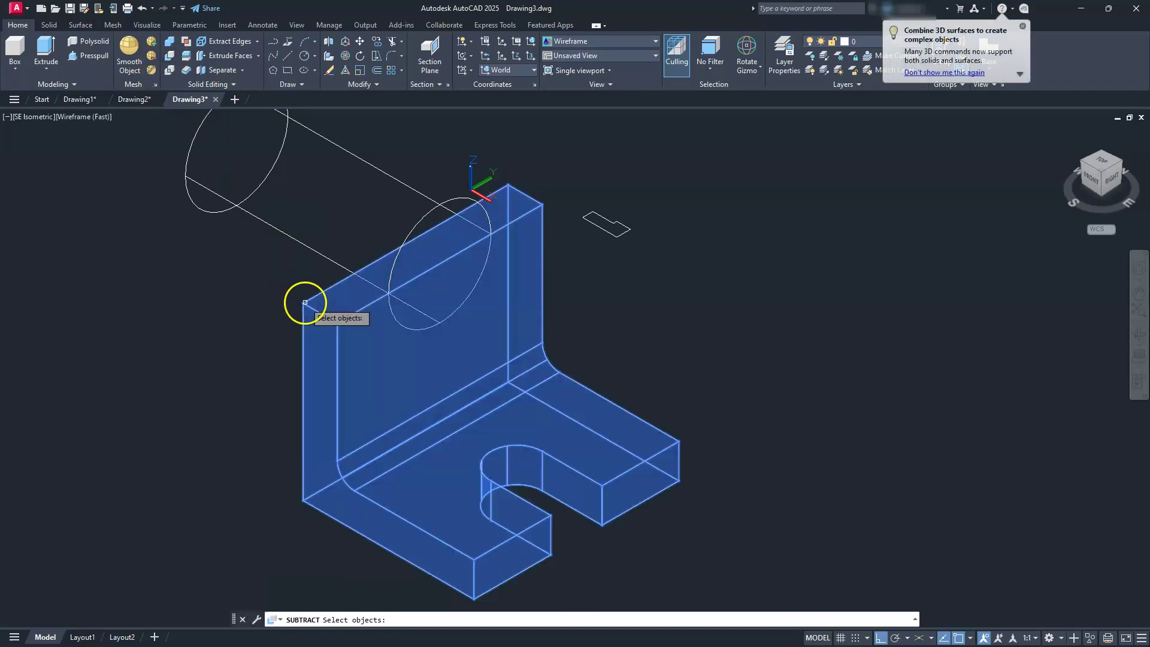
pyautogui.press('Return')
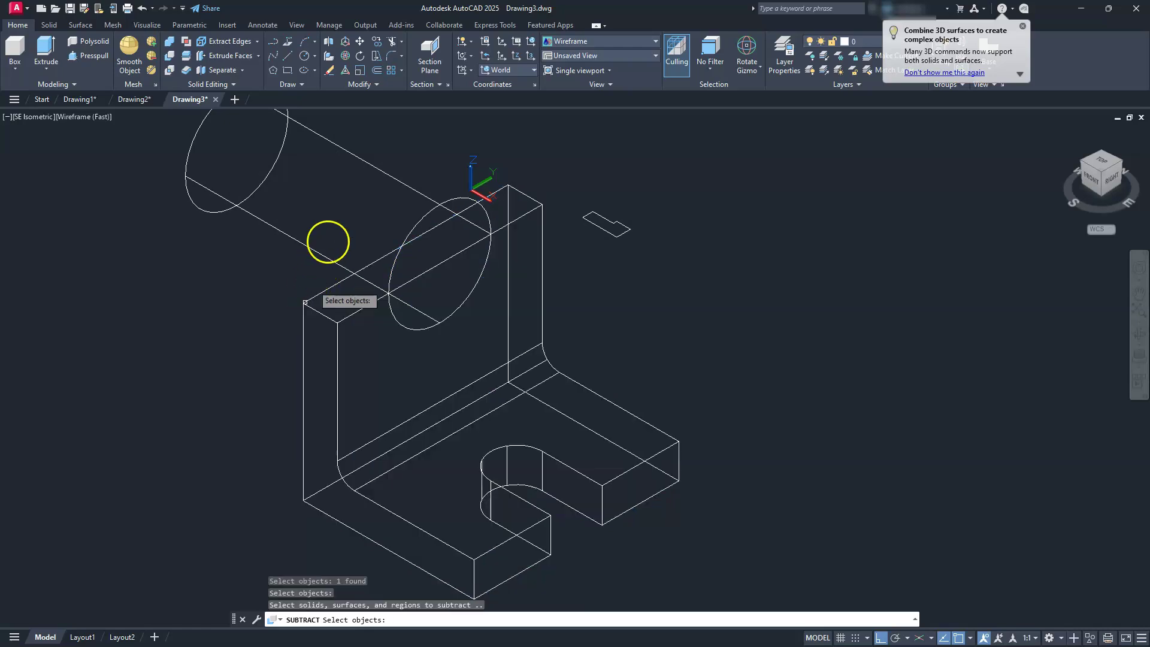
pyautogui.click(329, 253)
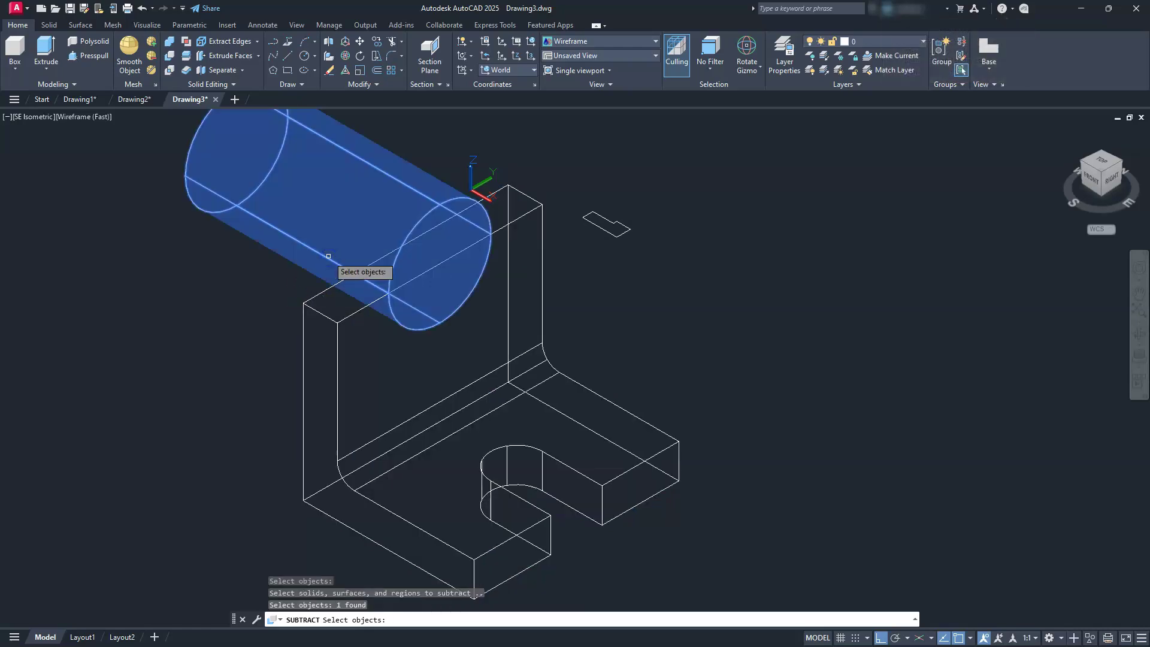
pyautogui.press('Return')
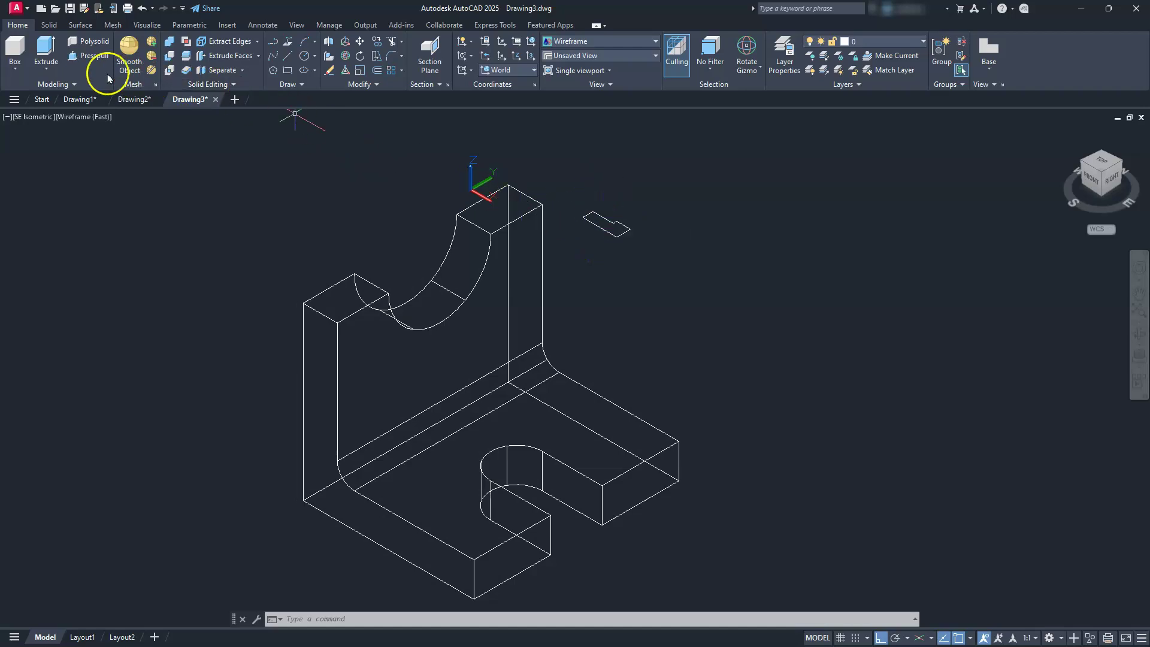
# Revolve the small stepped profile 360 degrees about its long straight edge into a solid
pyautogui.click(45, 70)
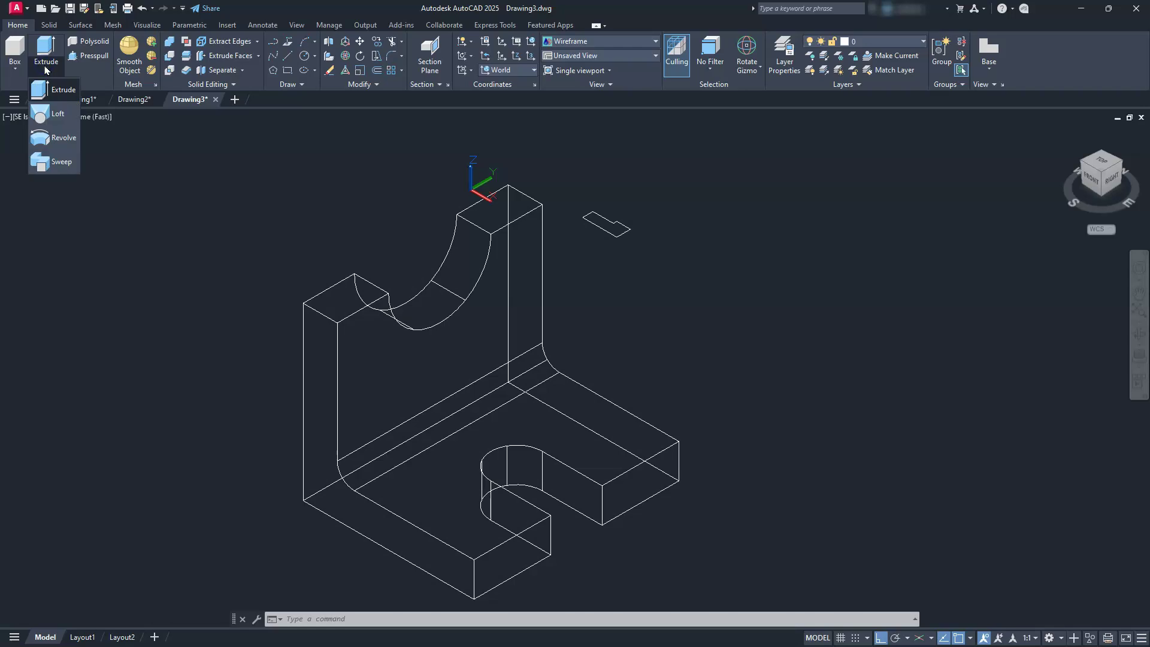
pyautogui.click(50, 141)
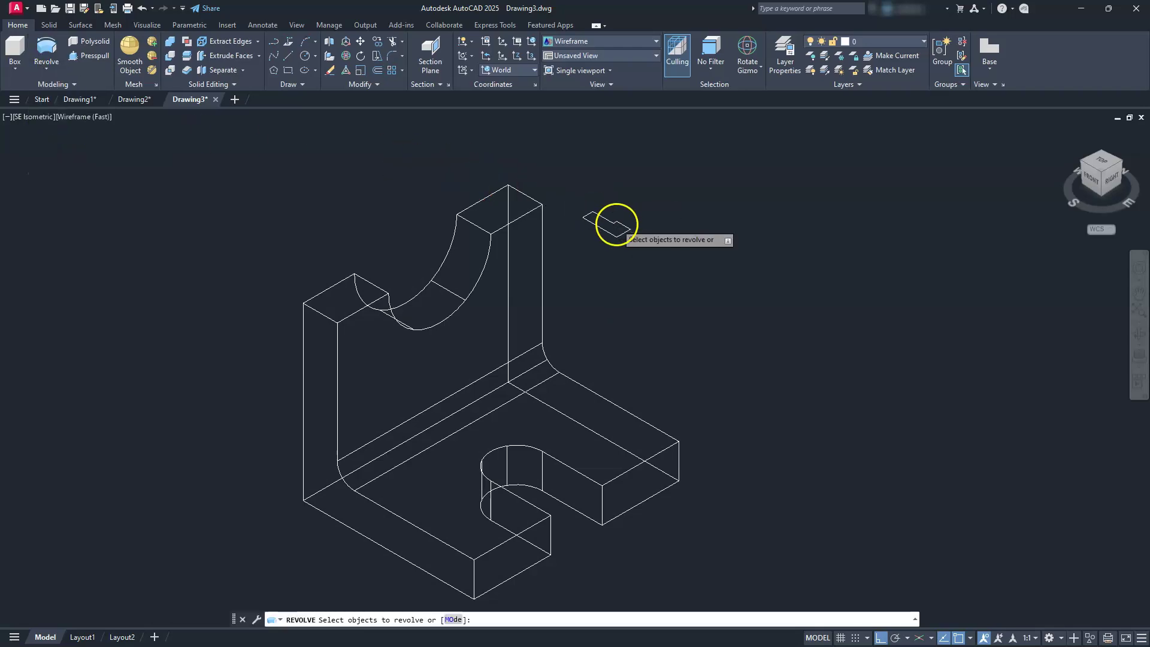
pyautogui.scroll(3, 616, 224)
pyautogui.click(616, 224)
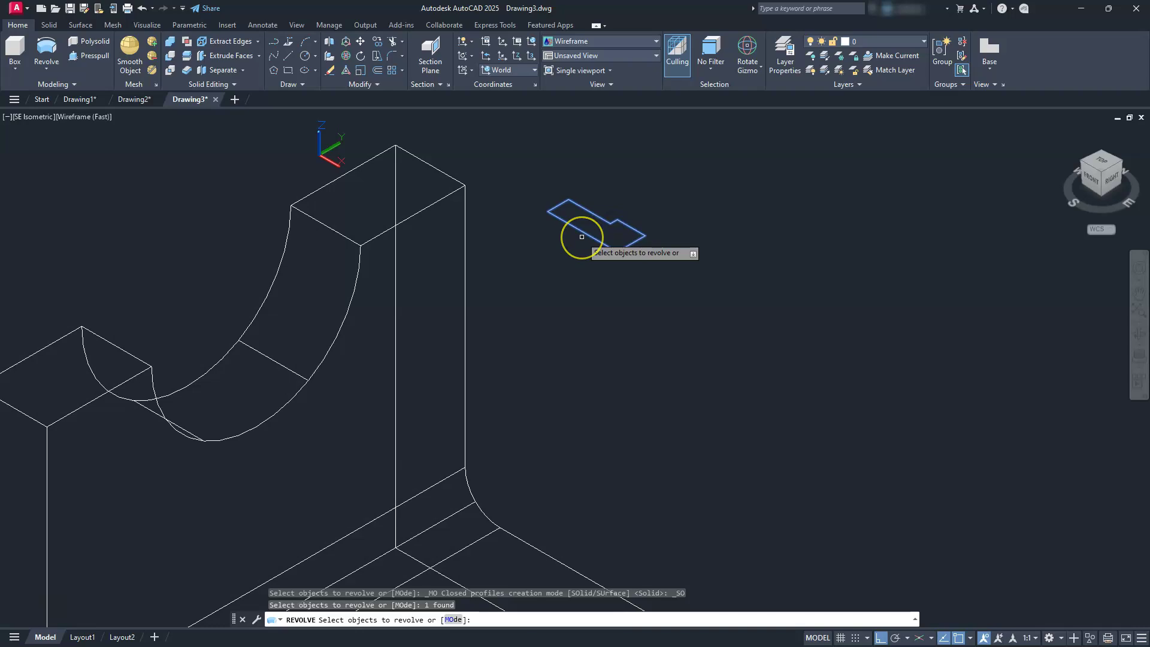
pyautogui.press('Return')
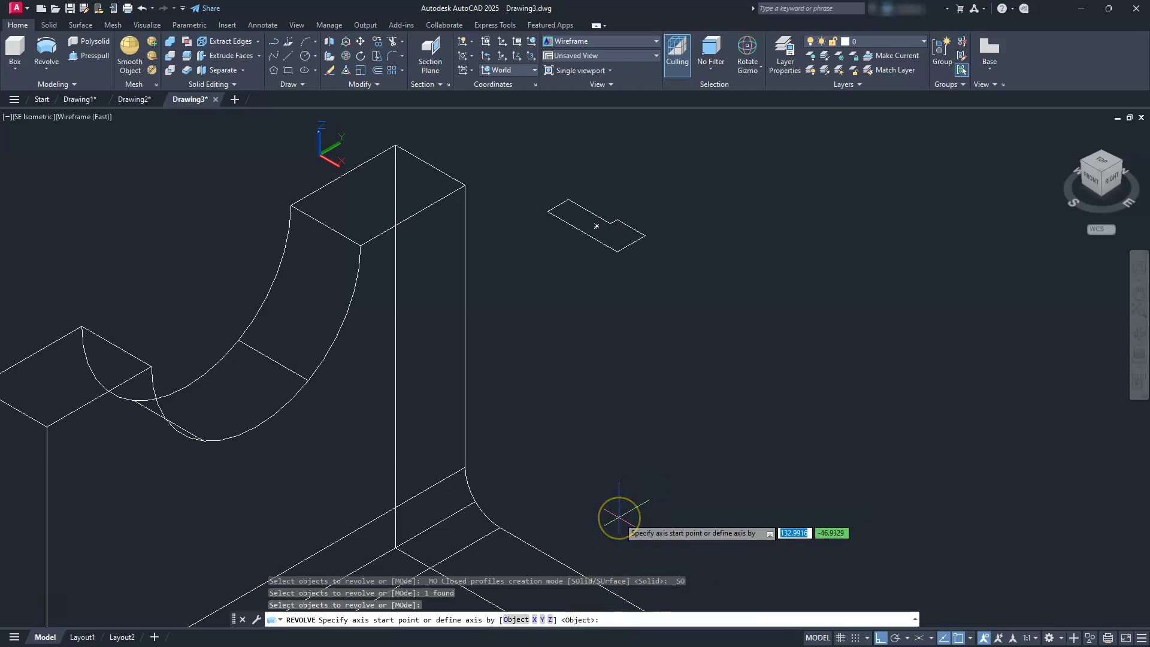
pyautogui.click(548, 212)
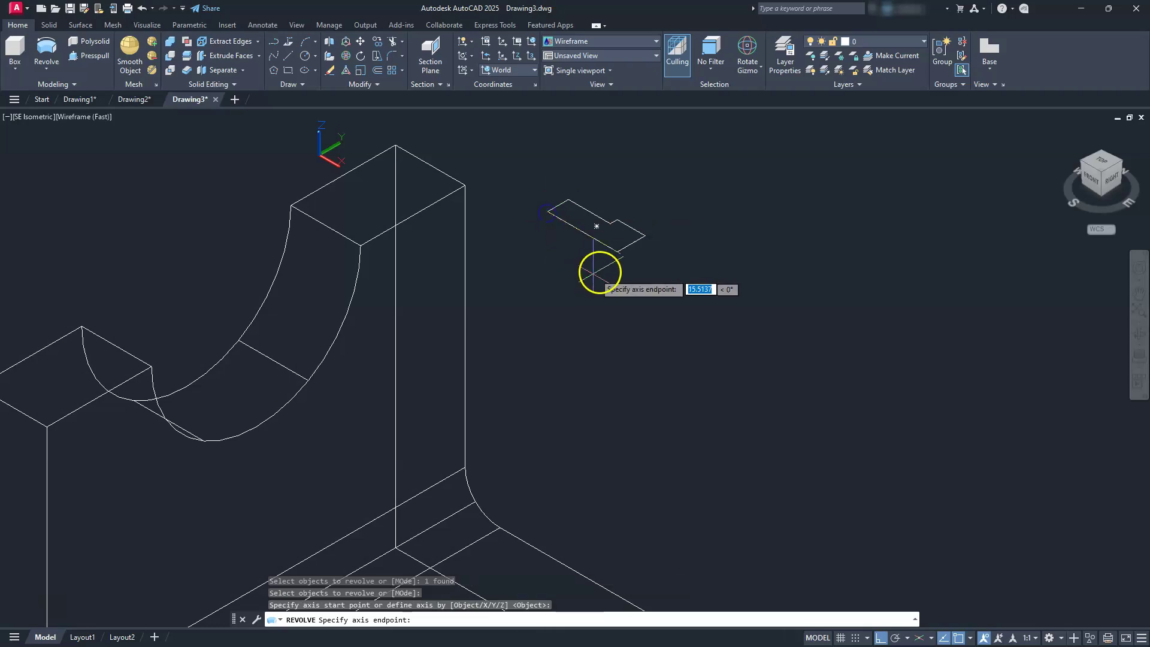
pyautogui.click(615, 252)
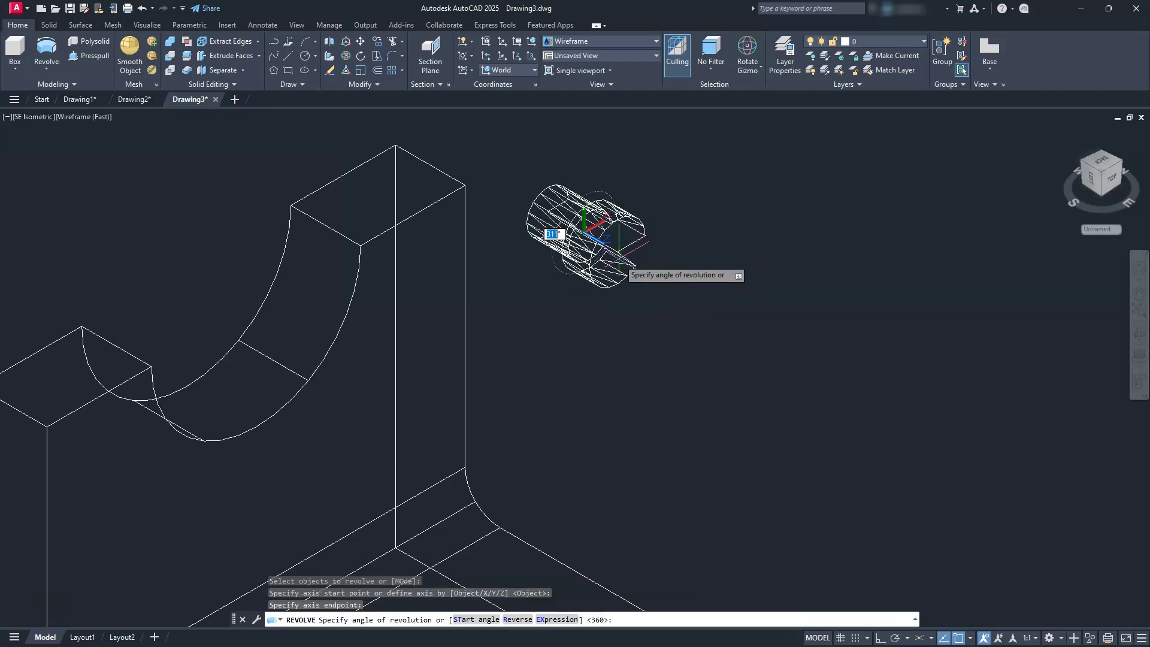
pyautogui.press('Return')
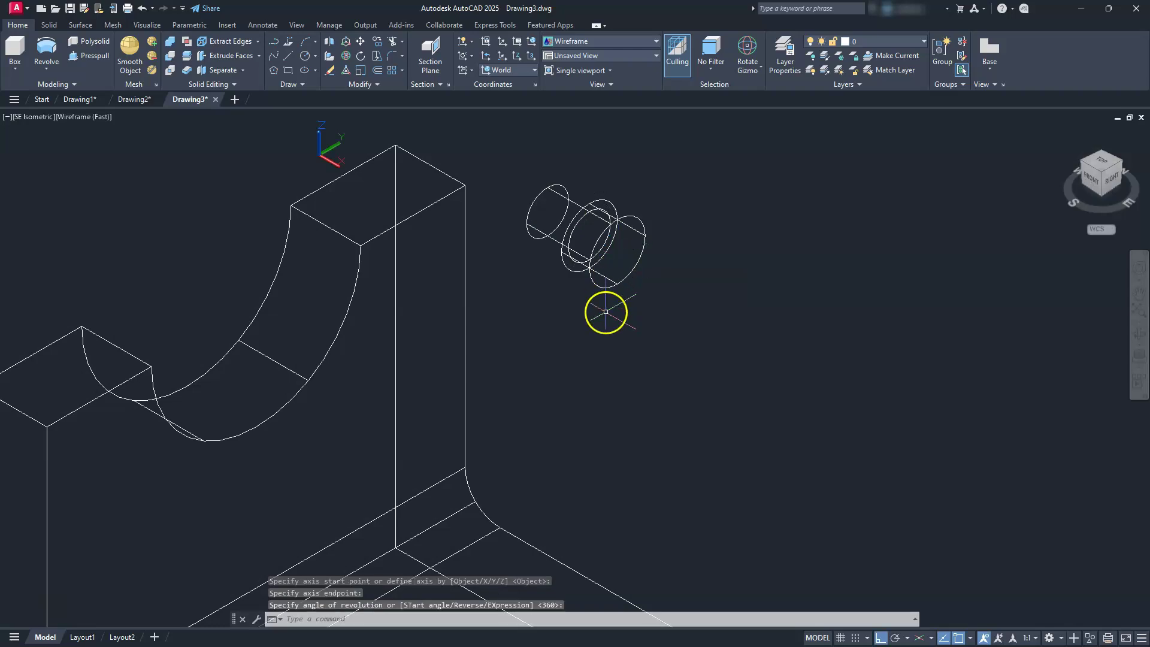
# Set the default selection gizmo to the Move Gizmo
pyautogui.scroll(-5, 587, 317)
pyautogui.moveTo(627, 300); pyautogui.dragTo(720, 282, button='middle')
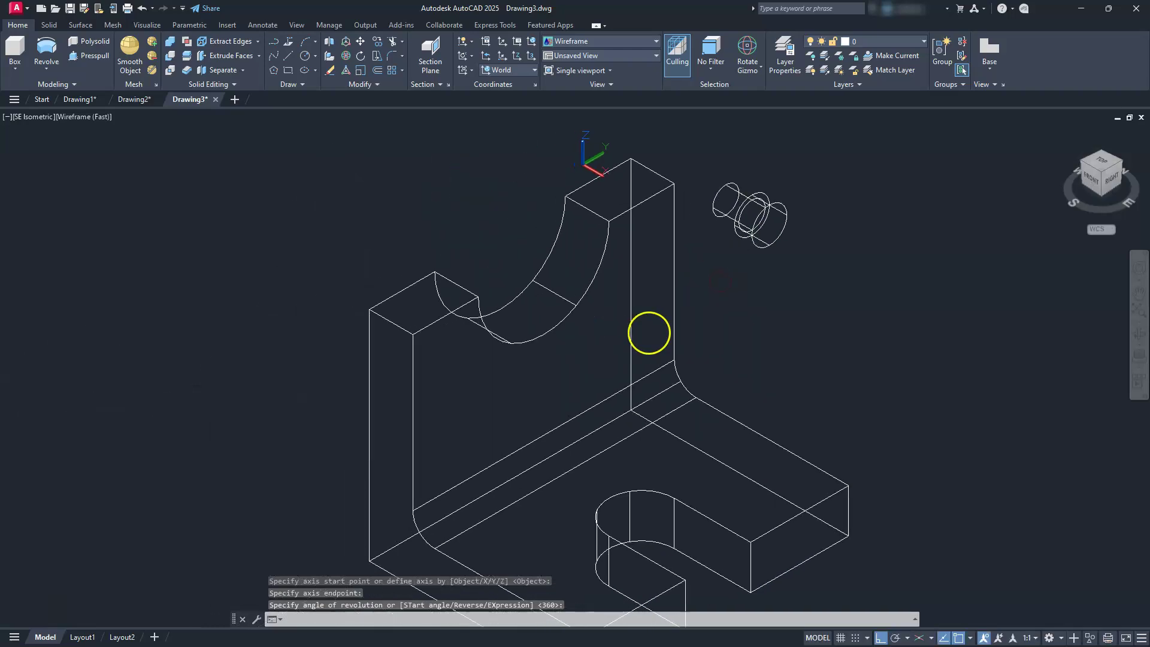
pyautogui.moveTo(649, 333); pyautogui.dragTo(694, 276, button='middle')
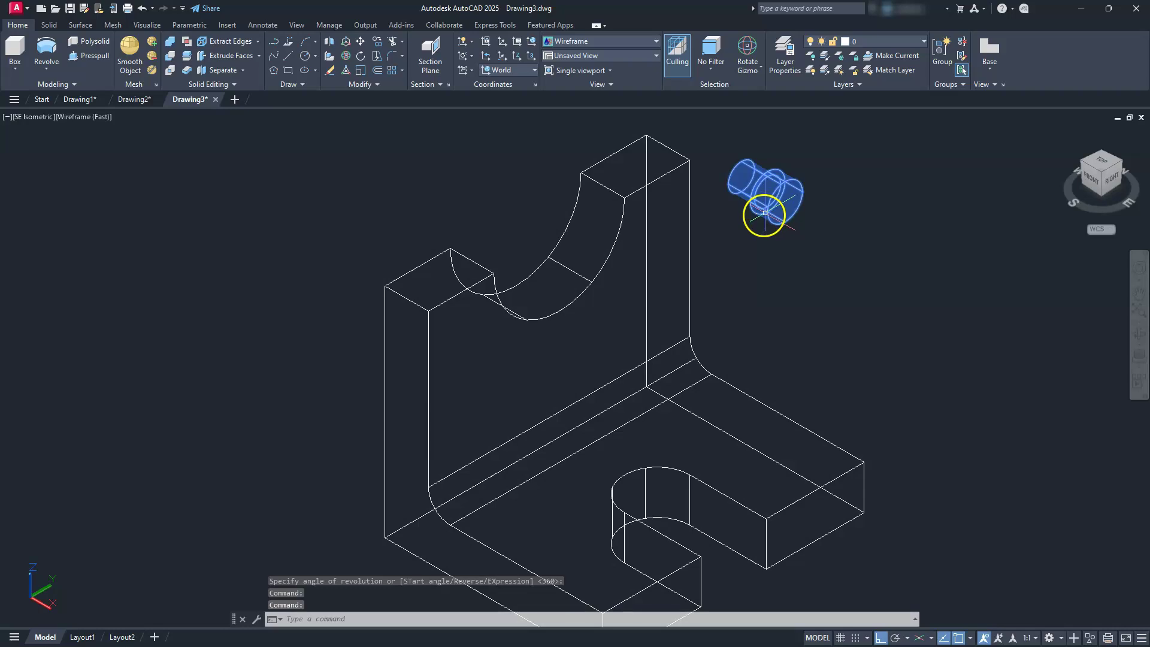
pyautogui.click(756, 72)
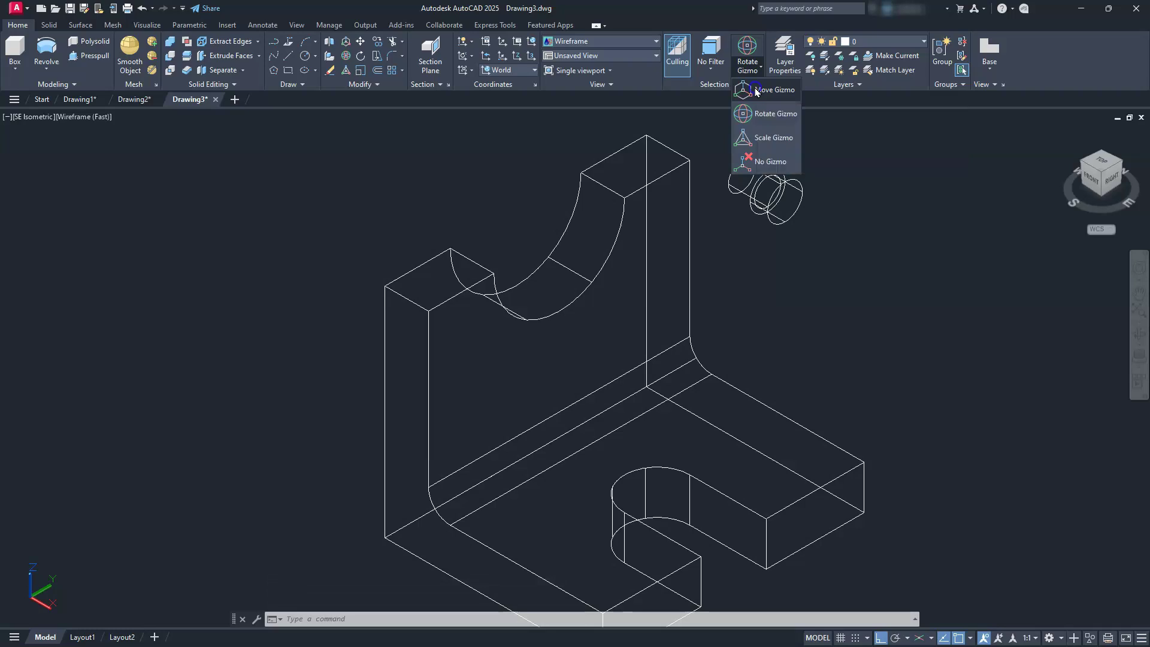
pyautogui.click(756, 90)
# Move the revolved stepped solid by the center of its larger end face to the bracket's lower outer corner beneath the upright leg
pyautogui.click(769, 178)
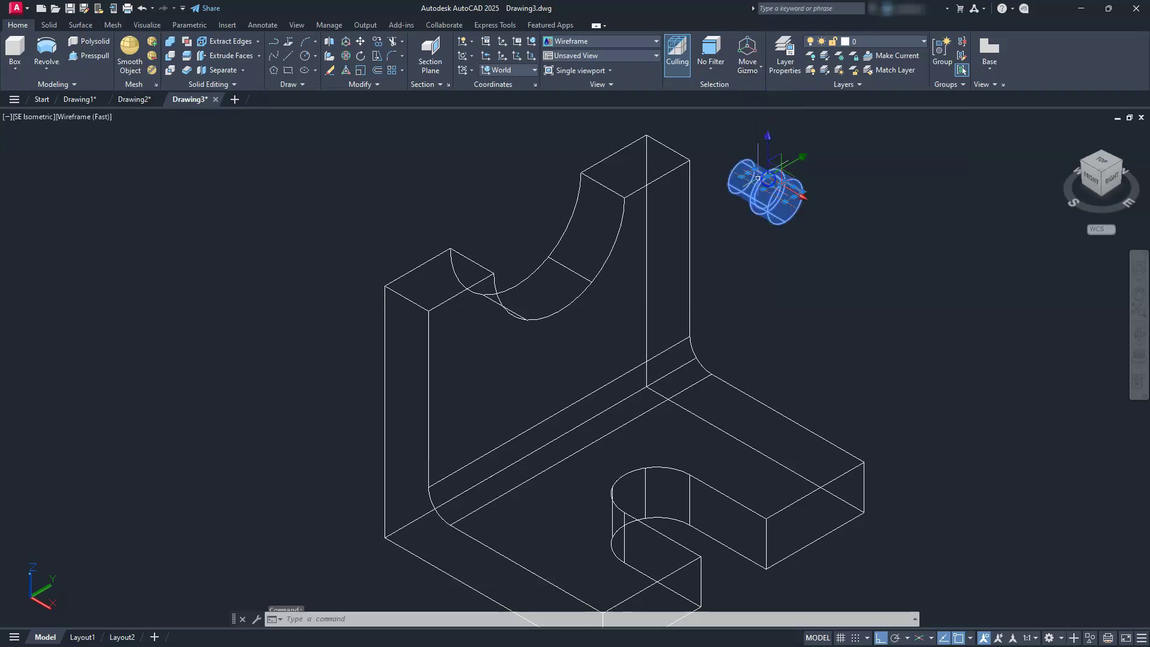
pyautogui.click(360, 45)
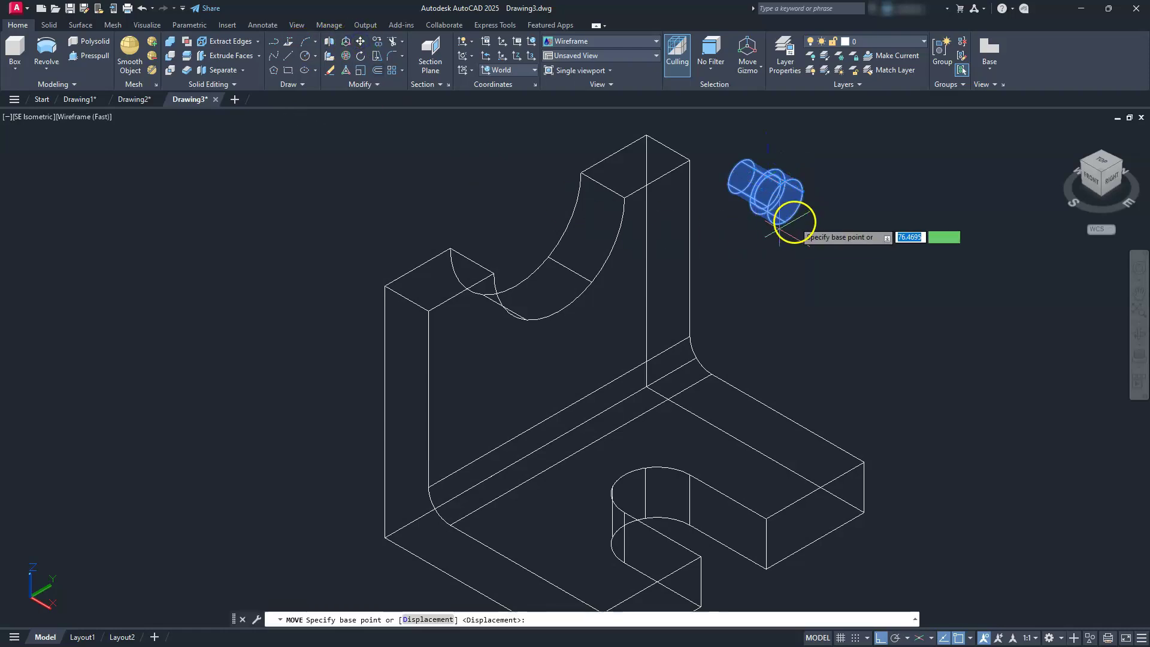
pyautogui.scroll(3, 794, 221)
pyautogui.scroll(2, 778, 174)
pyautogui.moveTo(778, 175); pyautogui.dragTo(626, 335, button='middle')
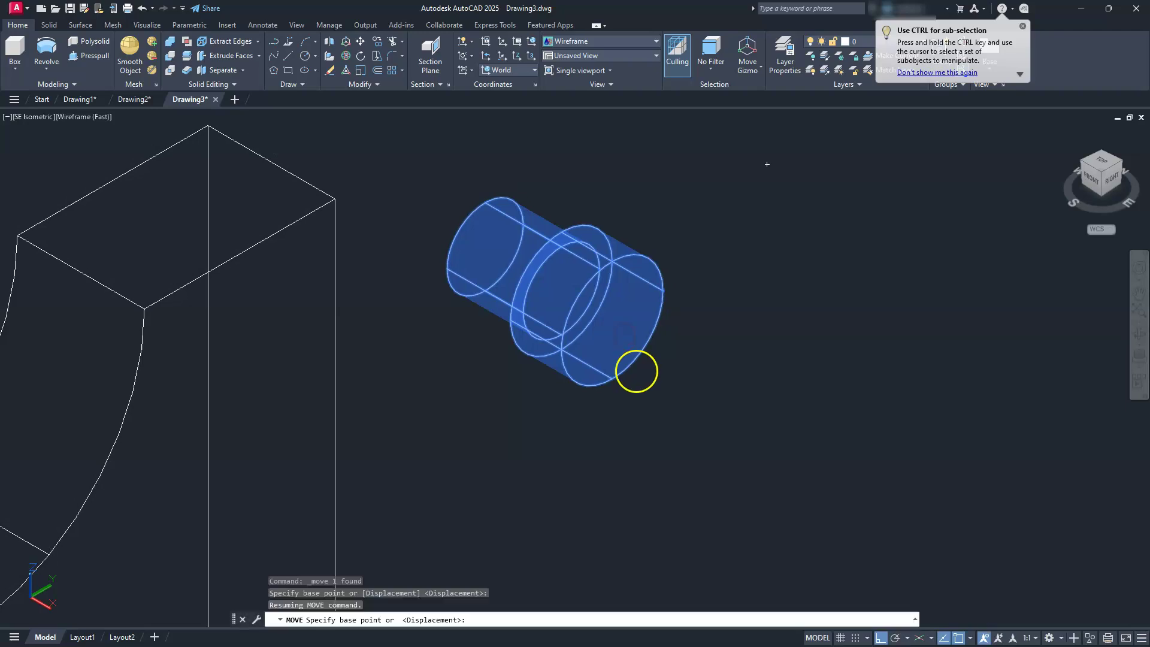
pyautogui.click(649, 342)
pyautogui.scroll(-8, 653, 335)
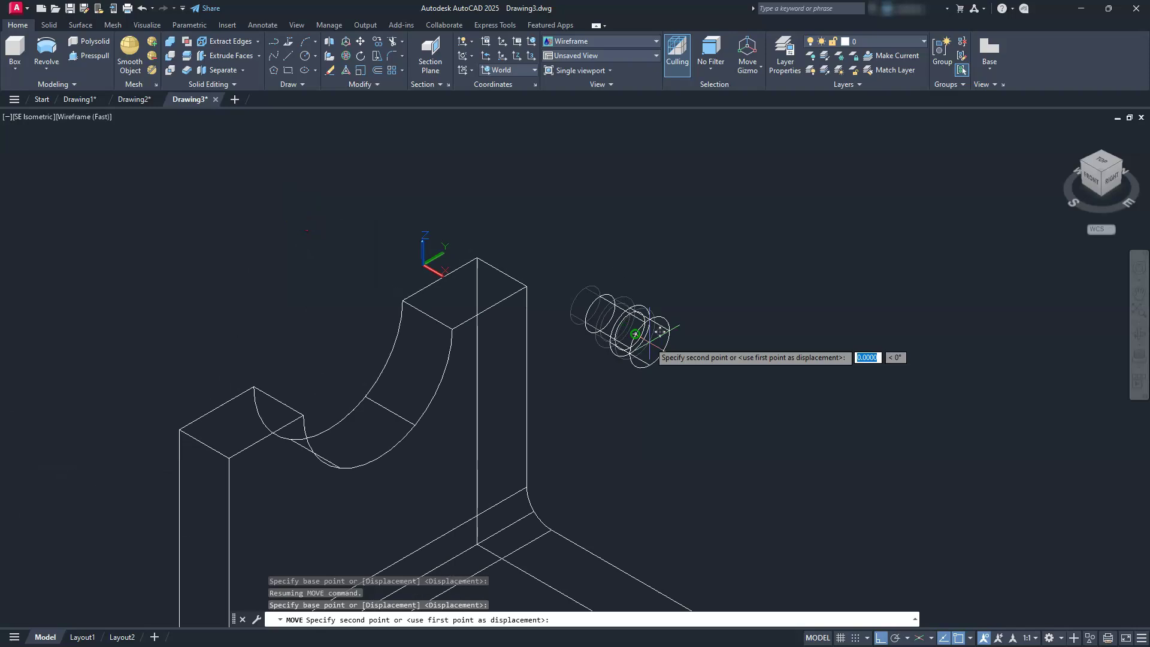
pyautogui.moveTo(593, 402); pyautogui.dragTo(706, 321, button='middle')
pyautogui.scroll(2, 598, 385)
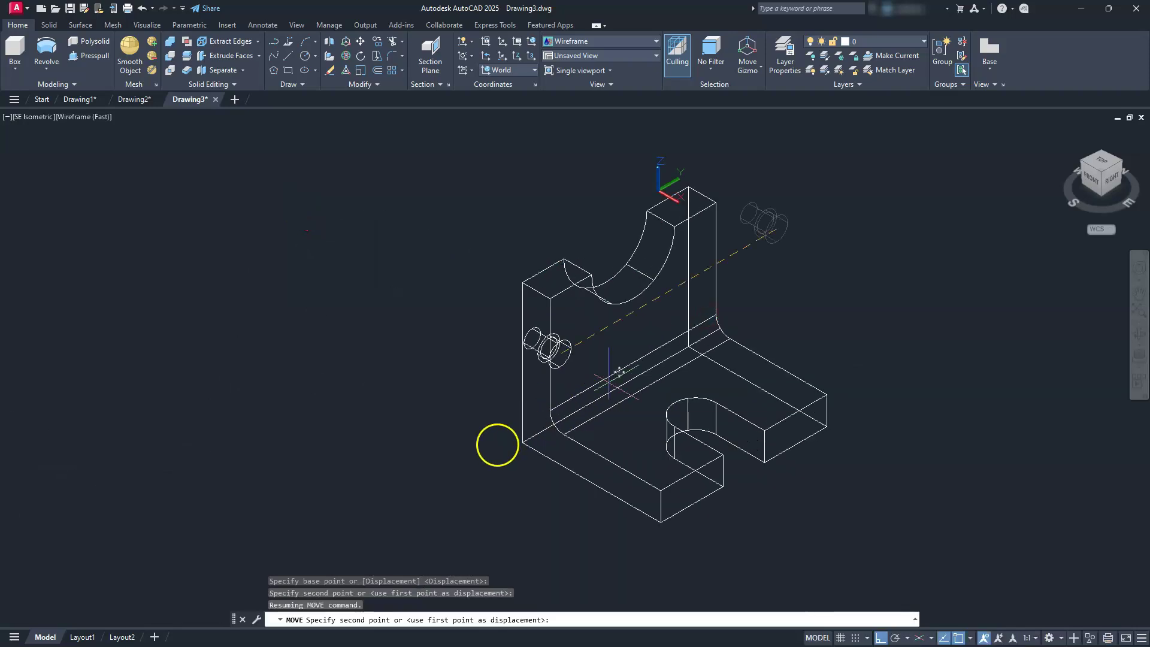
pyautogui.click(520, 439)
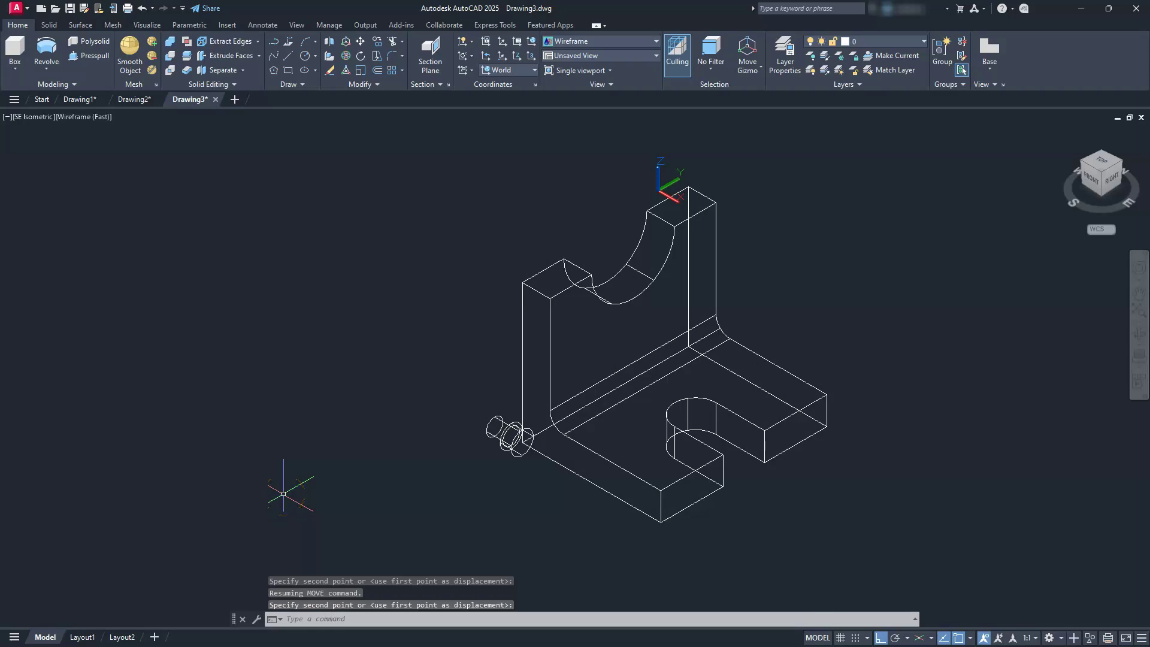
pyautogui.press('Escape')
pyautogui.press('Escape')
pyautogui.press('Escape')
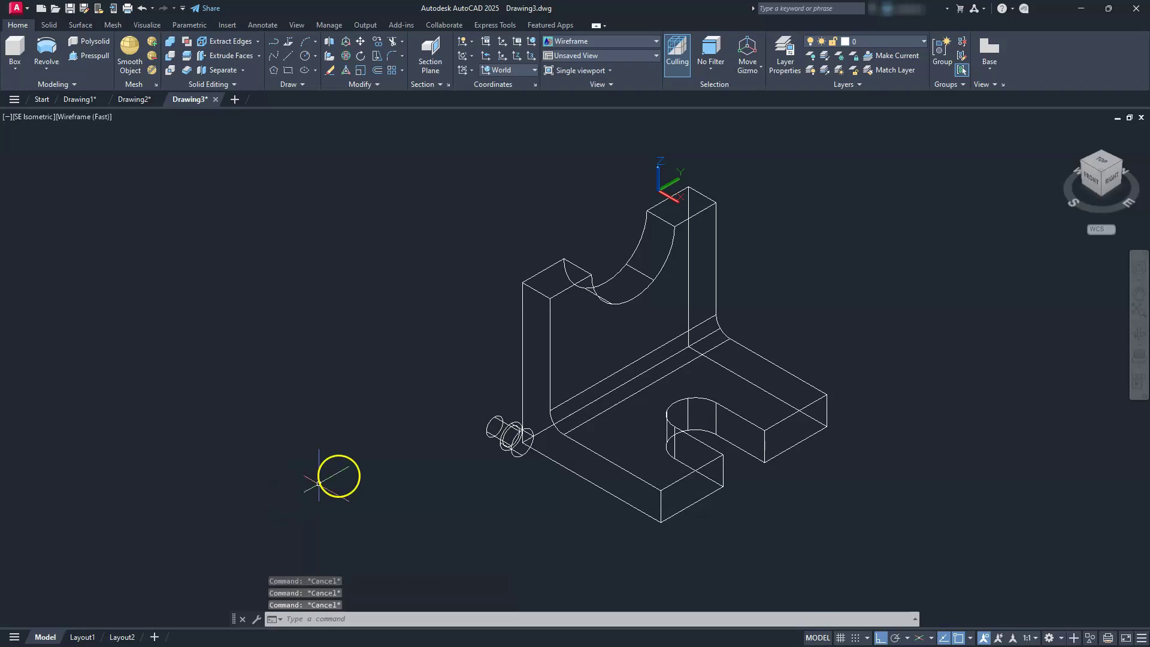
# Move the stepped solid 23 units along the positive Y axis and 20 units along the positive X axis
pyautogui.click(484, 430)
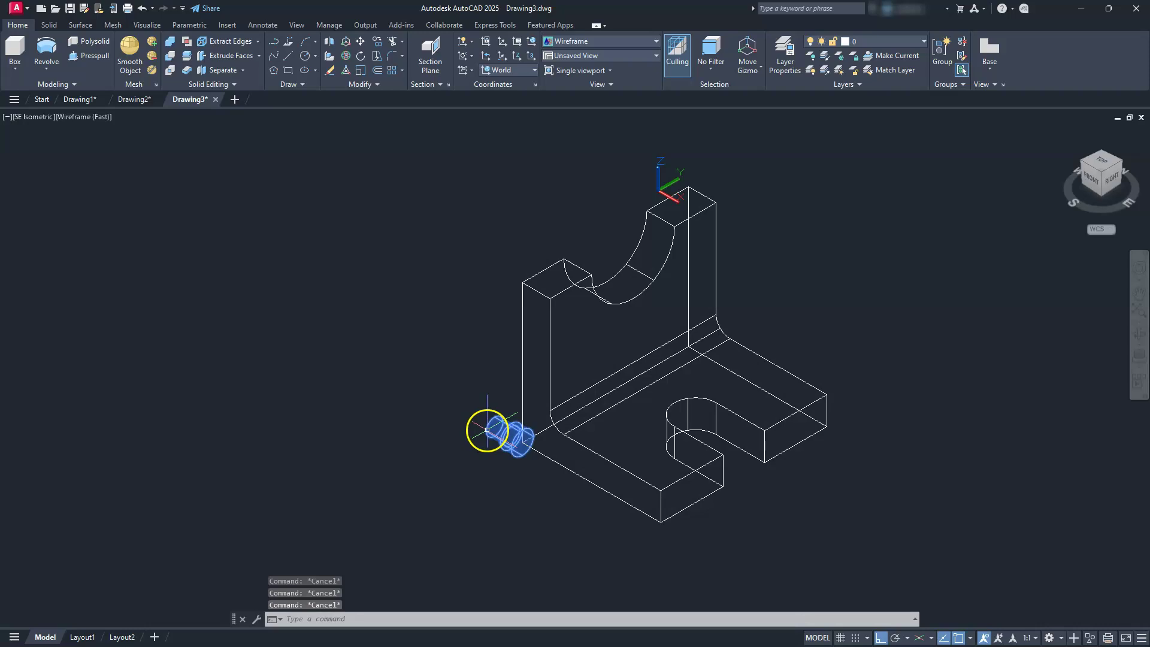
pyautogui.click(543, 414)
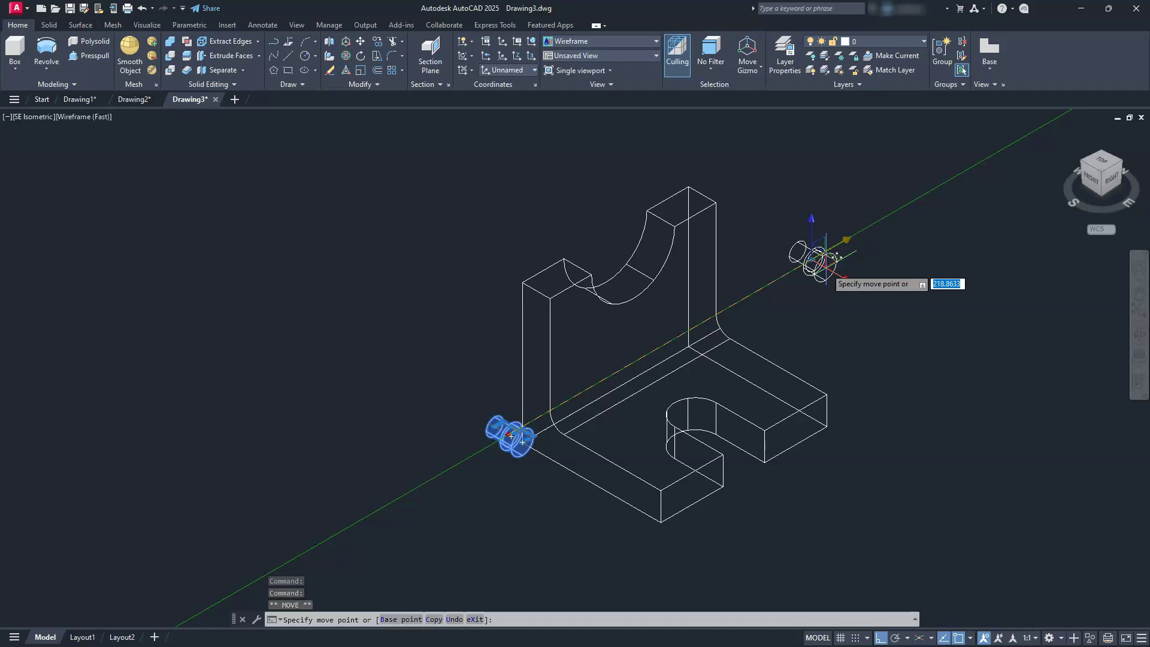
pyautogui.press('Return')
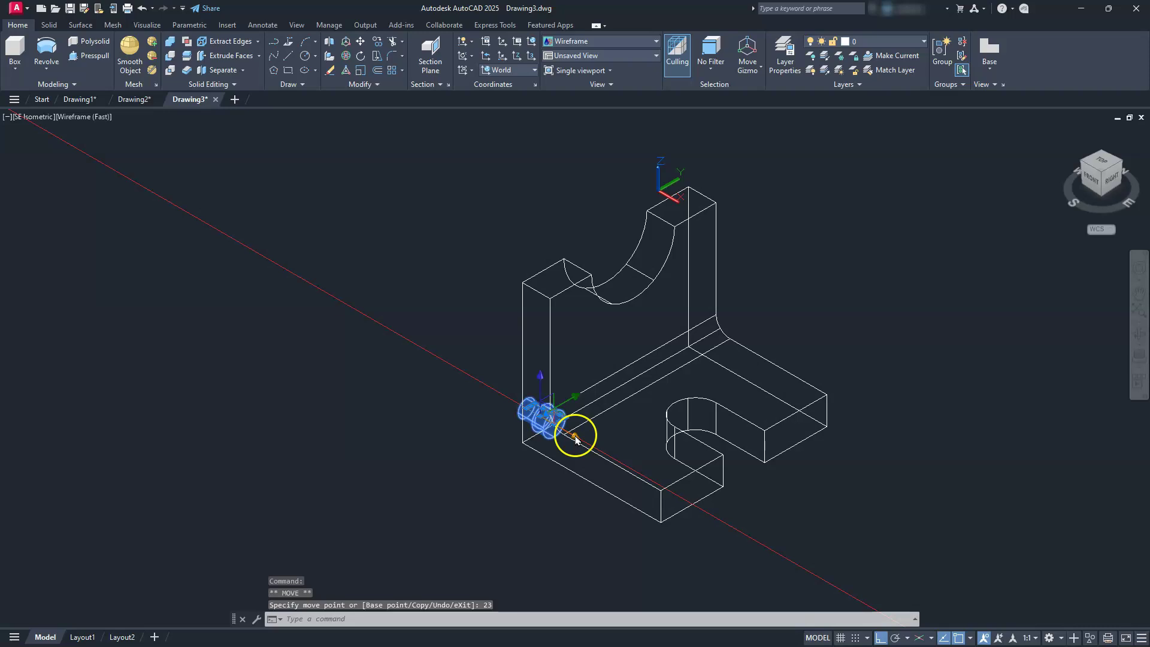
pyautogui.moveTo(574, 436); pyautogui.dragTo(727, 519)
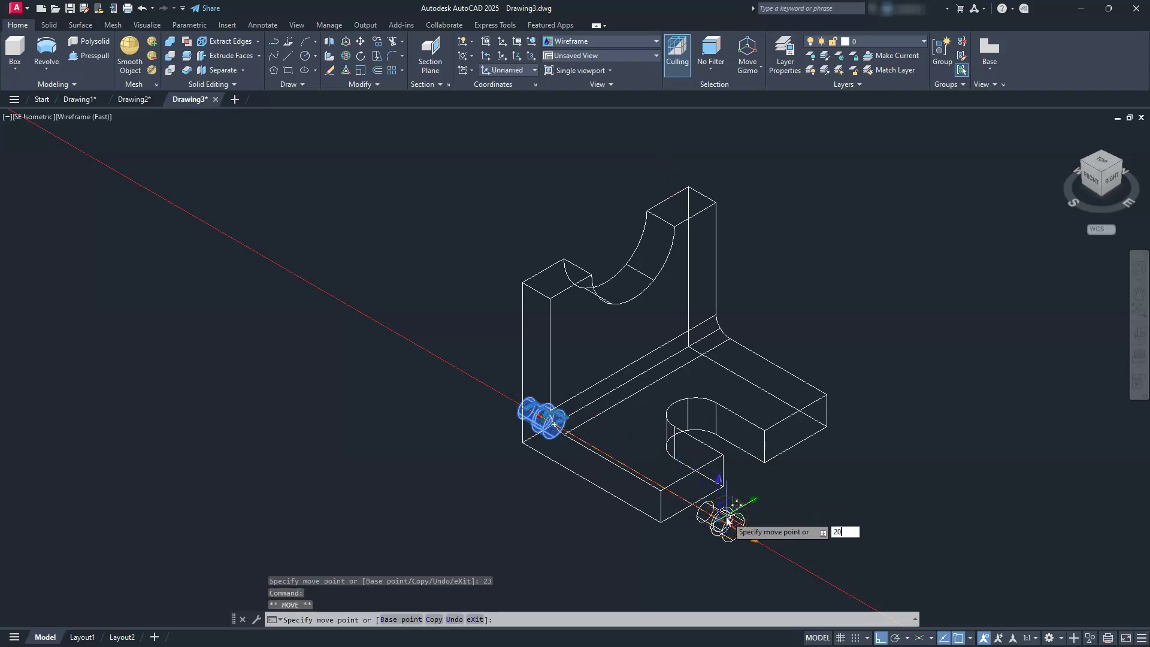
pyautogui.write('20')
pyautogui.press('Return')
# Raise the stepped solid 53 units along the Z axis into the upright leg
pyautogui.click(617, 509)
pyautogui.click(553, 381)
pyautogui.keyDown('shift'); pyautogui.click(552, 381); pyautogui.keyUp('shift')
pyautogui.moveTo(569, 395); pyautogui.dragTo(543, 207)
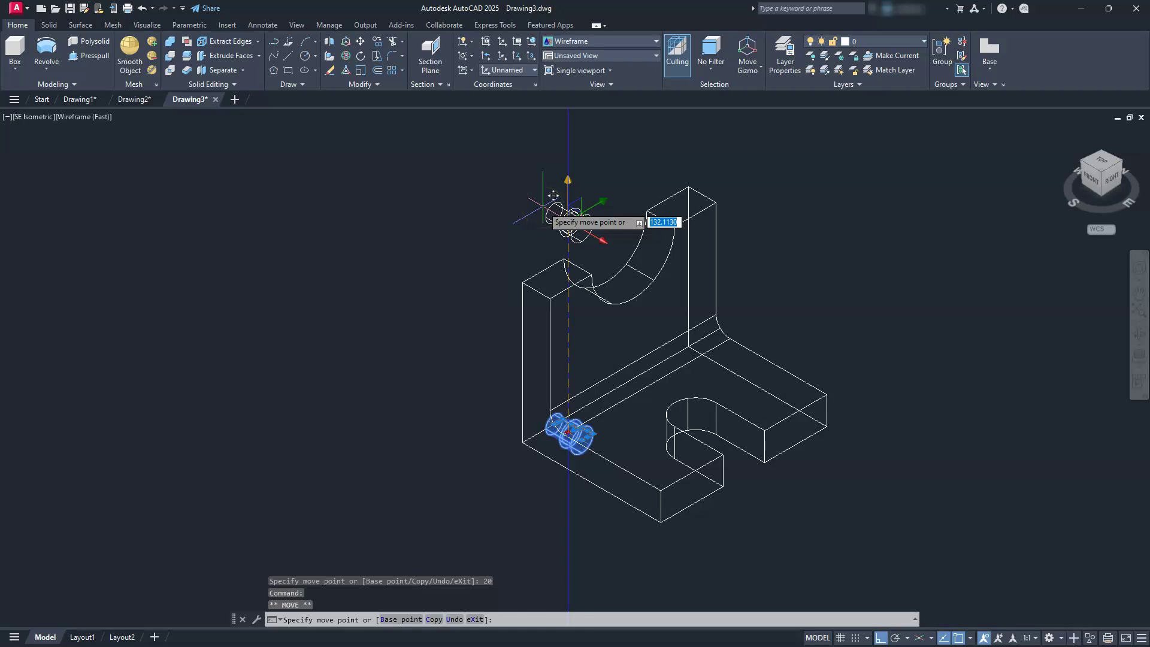
pyautogui.press('Return')
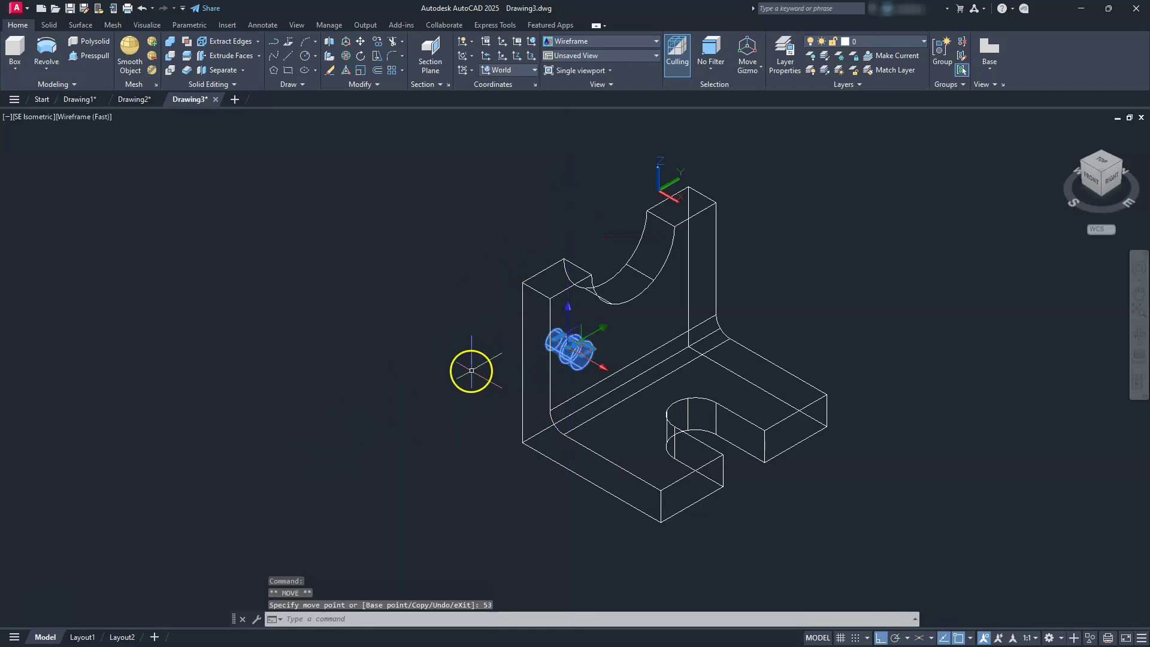
pyautogui.press('Escape')
pyautogui.press('Escape')
pyautogui.press('Escape')
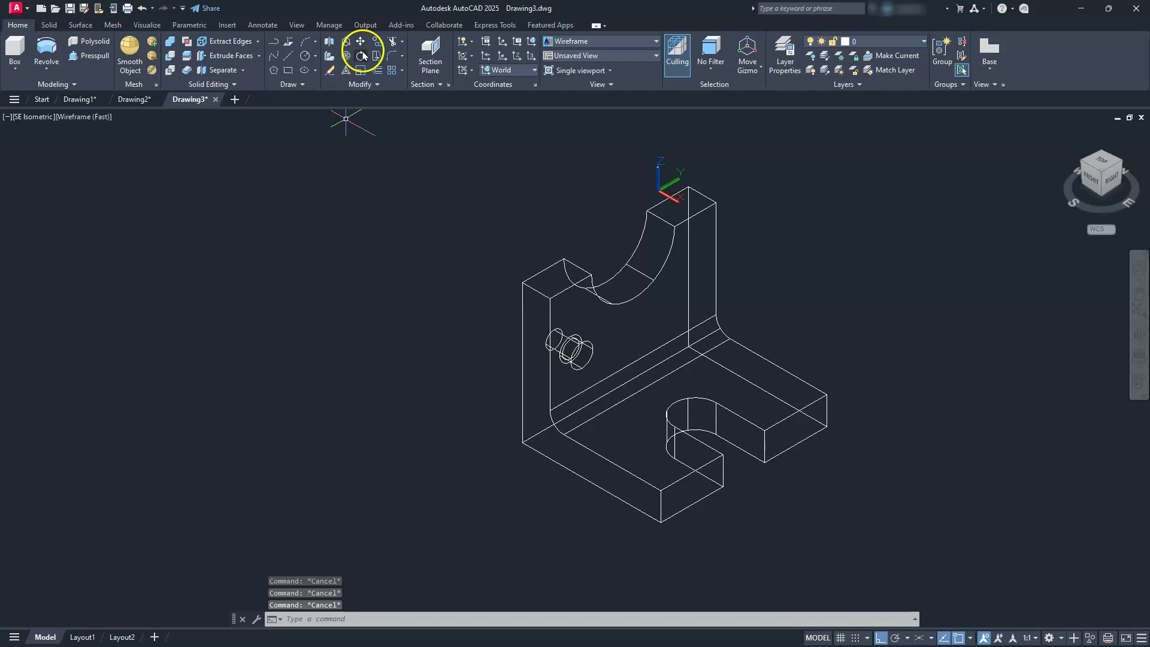
# Copy the stepped solid 74 units along the positive Y axis to the other side of the upright leg
pyautogui.click(378, 42)
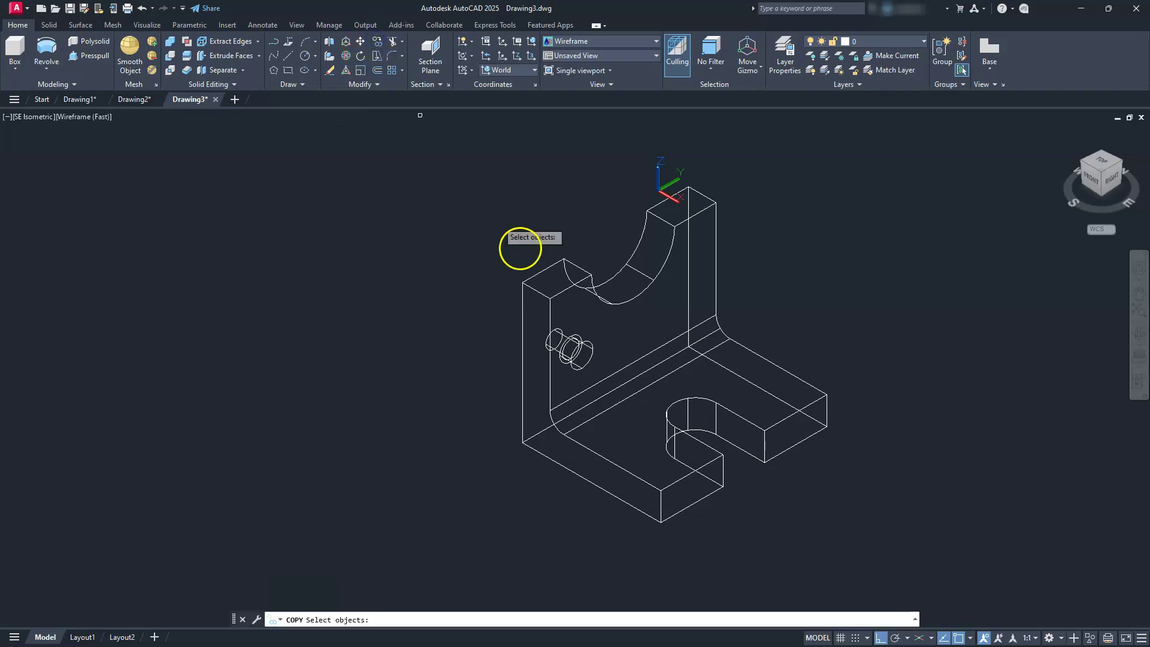
pyautogui.click(591, 342)
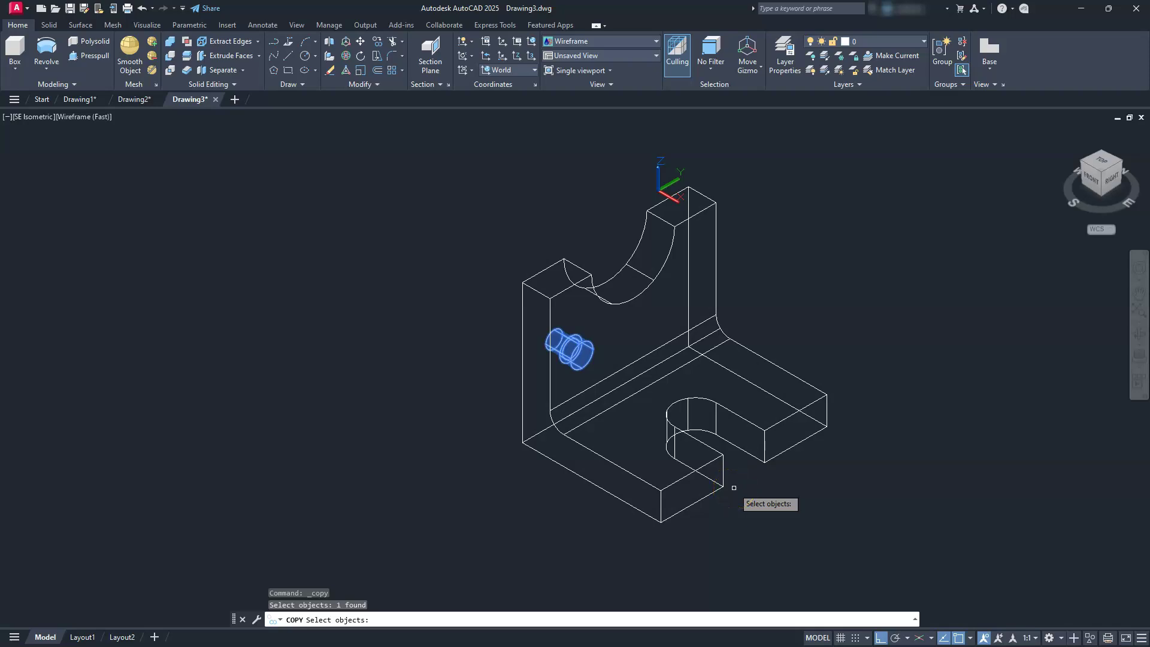
pyautogui.press('Return')
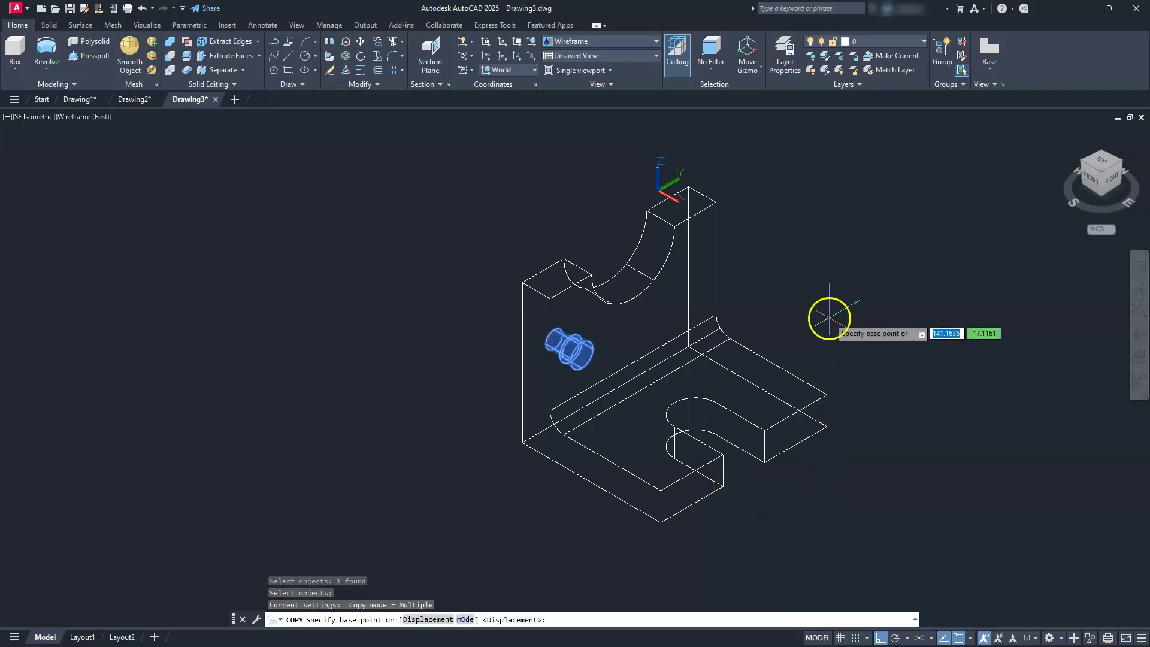
pyautogui.click(825, 317)
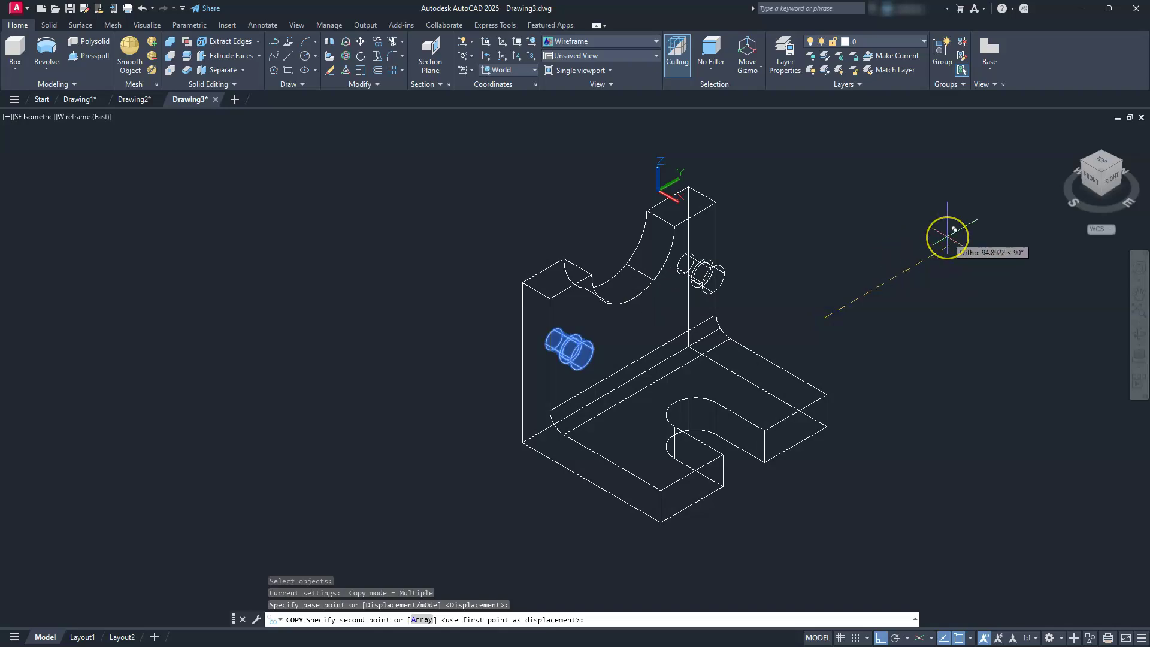
pyautogui.write('5')
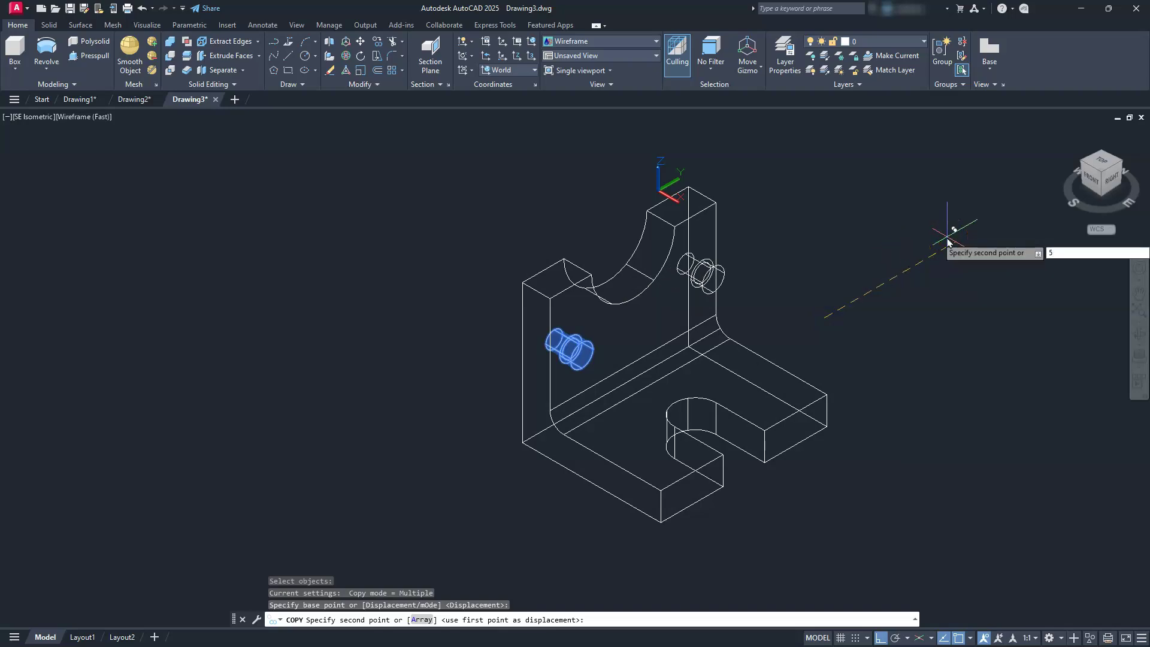
pyautogui.press('BackSpace')
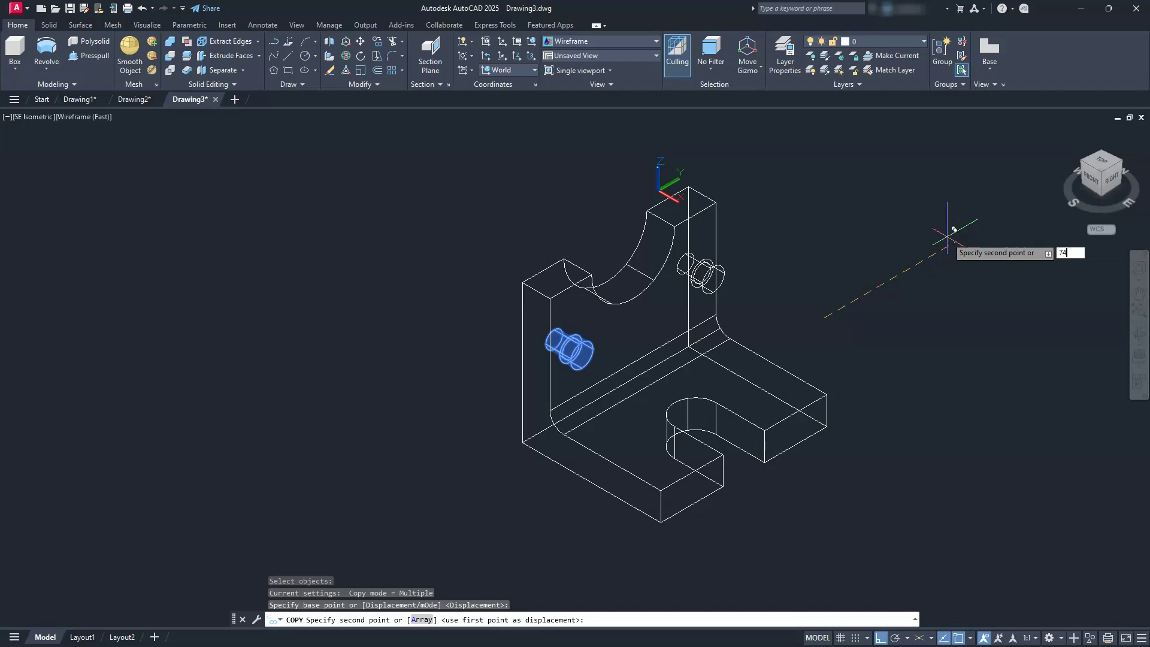
pyautogui.write('74')
pyautogui.press('Return')
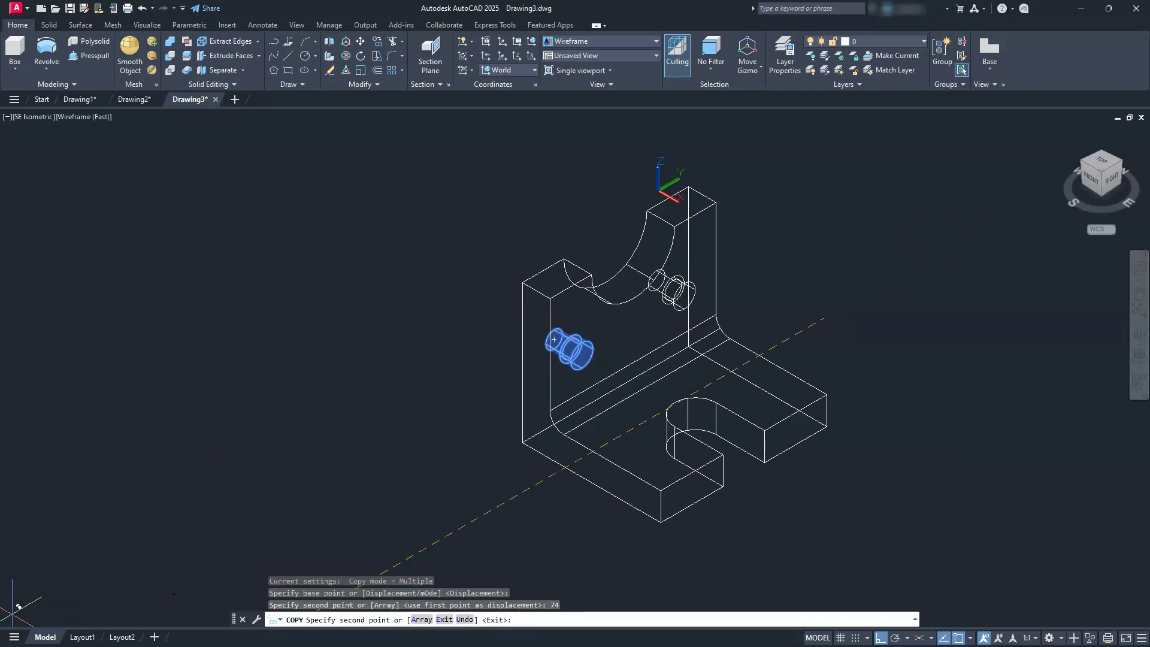
pyautogui.click(458, 408)
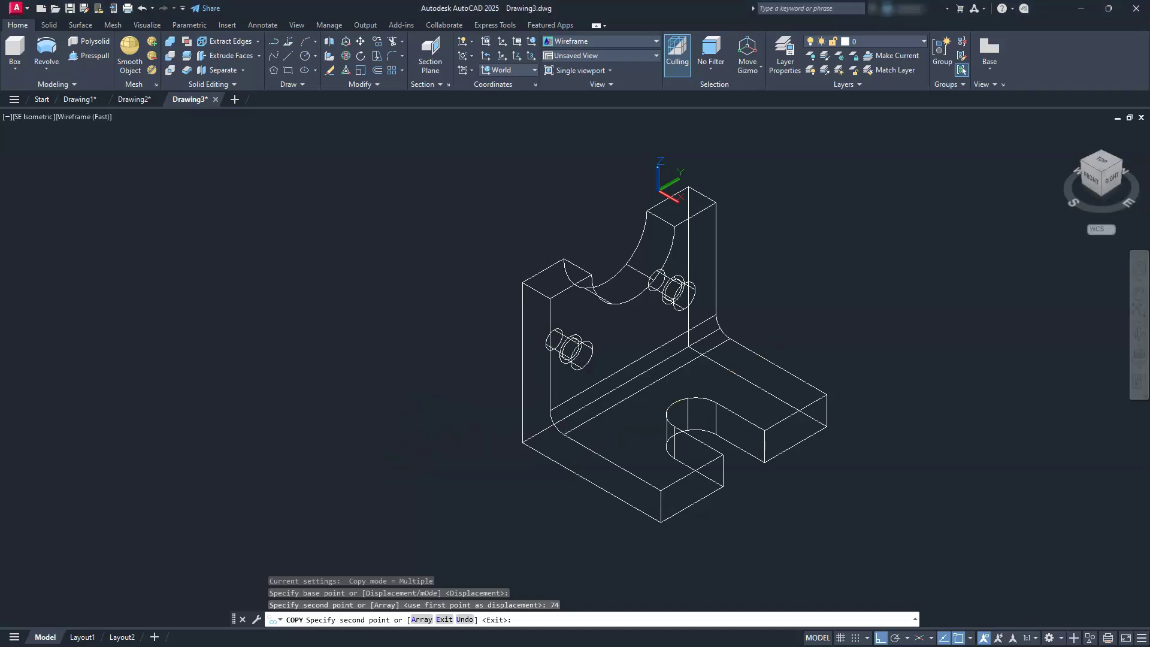
pyautogui.press('Escape')
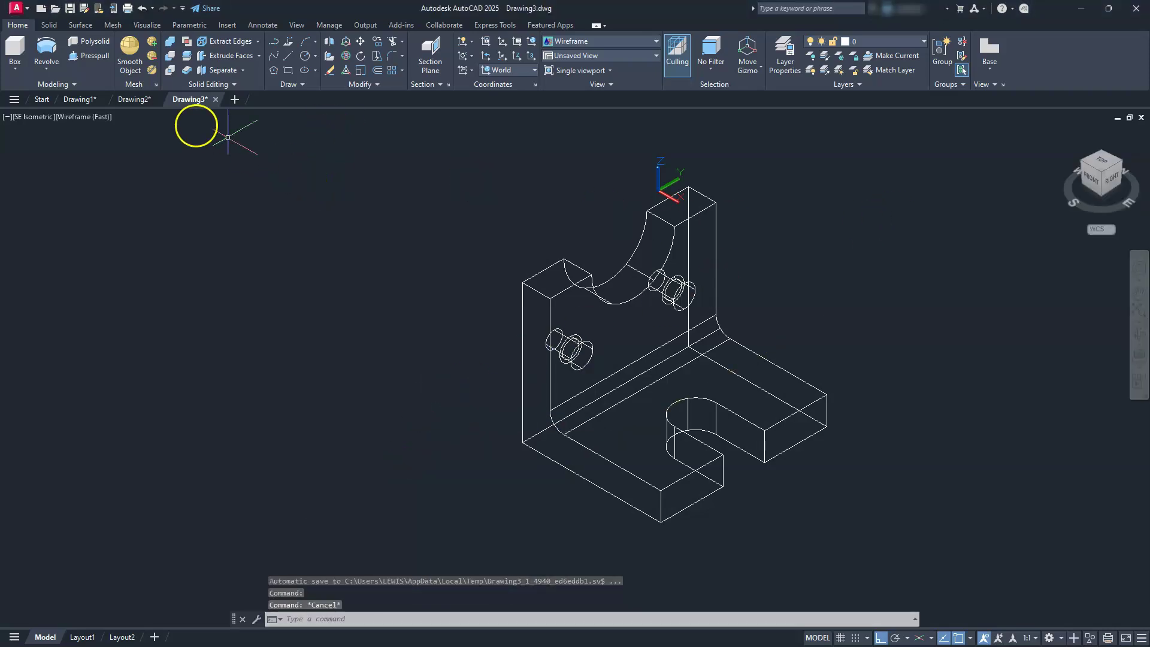
# Display the model in Shades of Gray and subtract both stepped solids from the bracket to cut two stepped holes
pyautogui.click(85, 120)
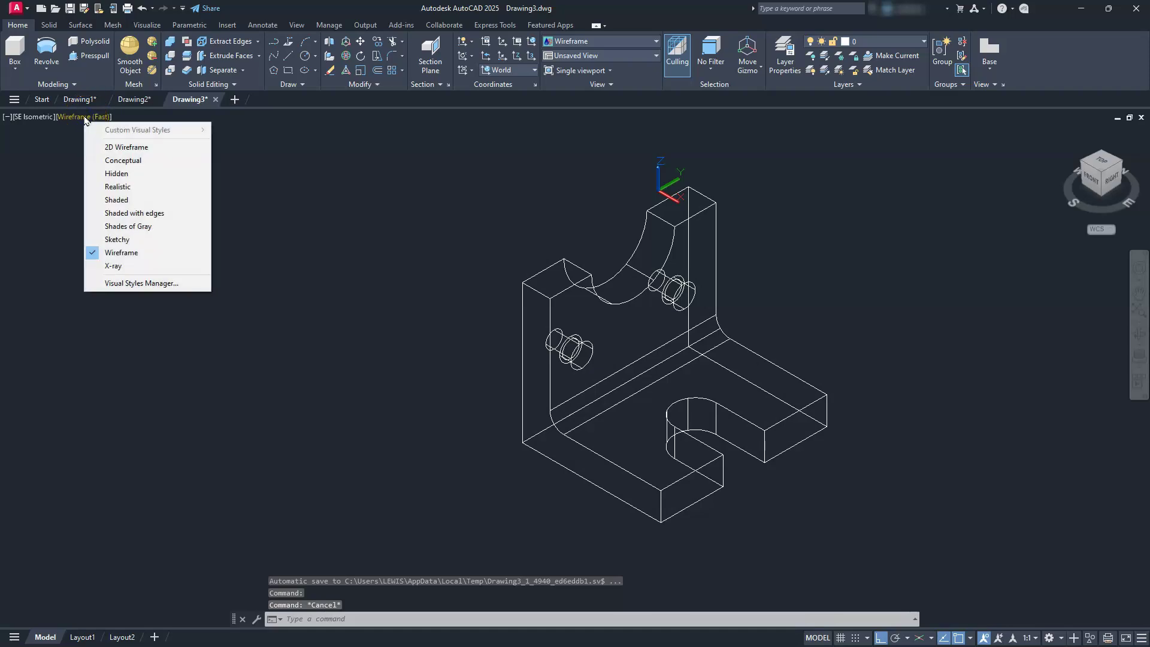
pyautogui.click(127, 227)
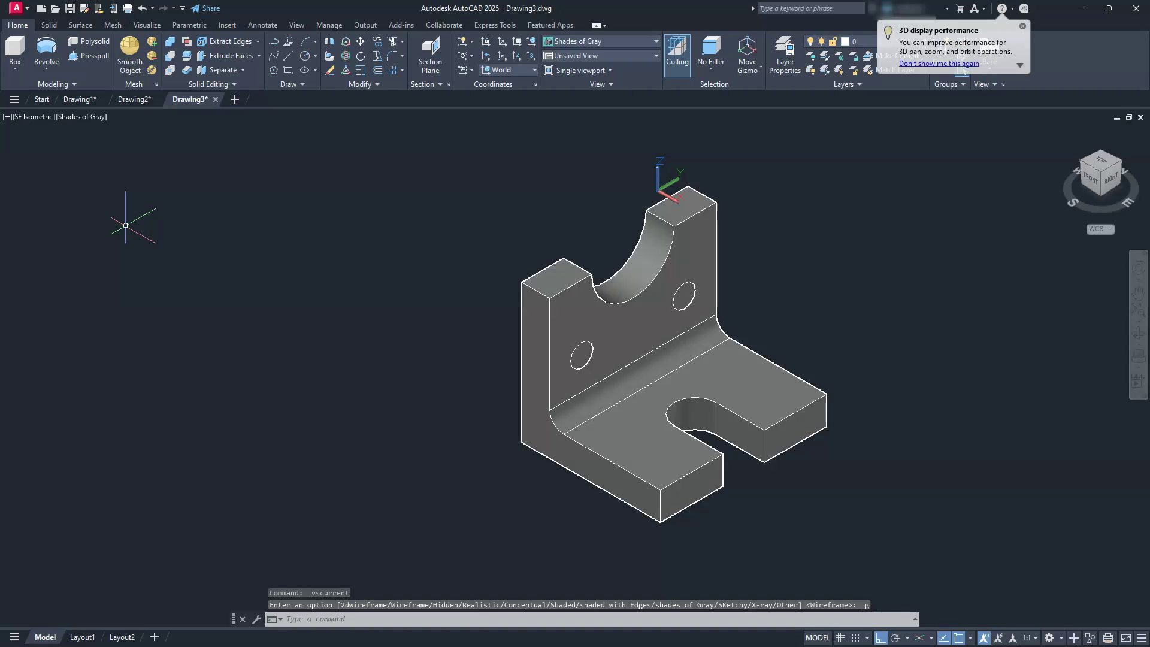
pyautogui.click(170, 57)
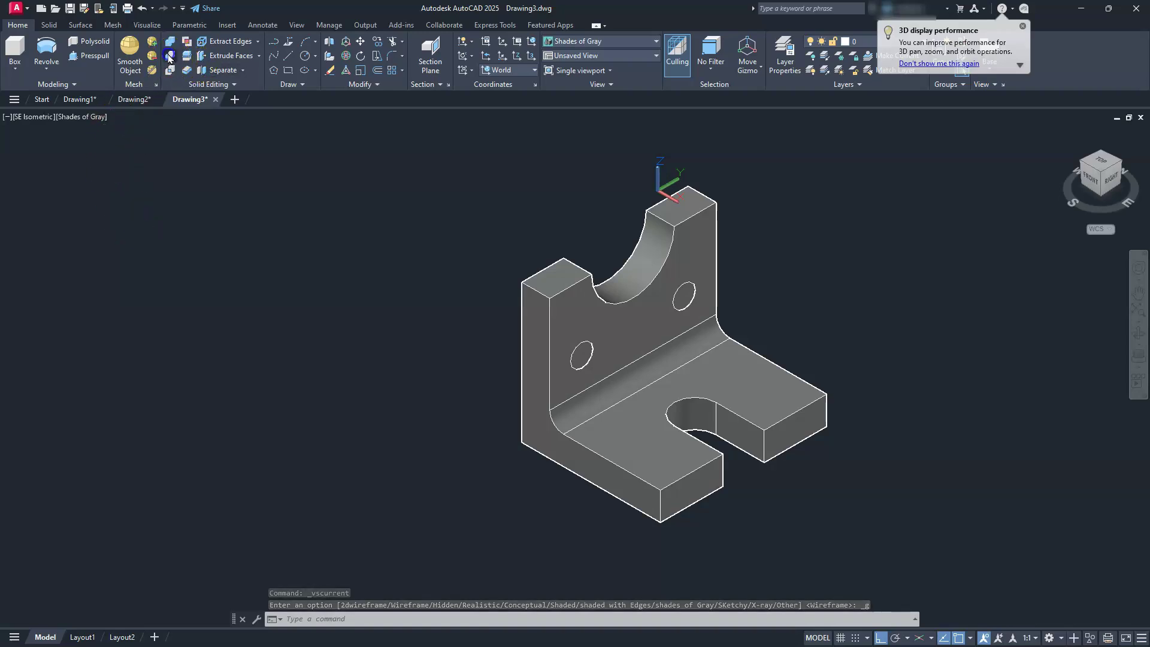
pyautogui.click(547, 300)
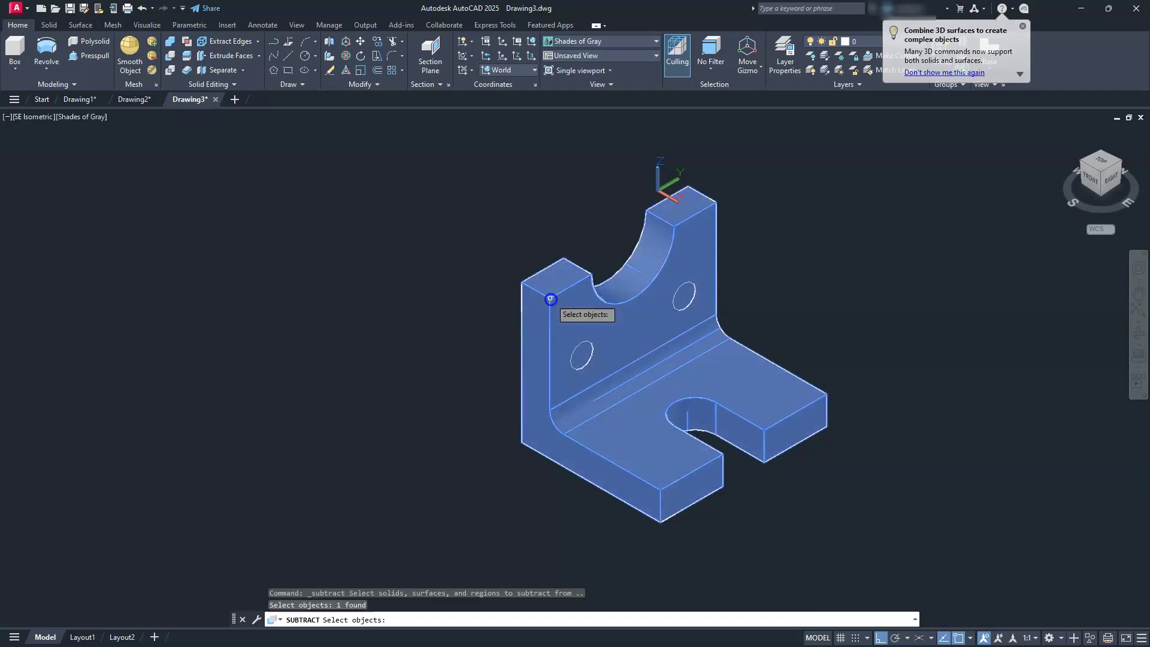
pyautogui.rightClick(453, 223)
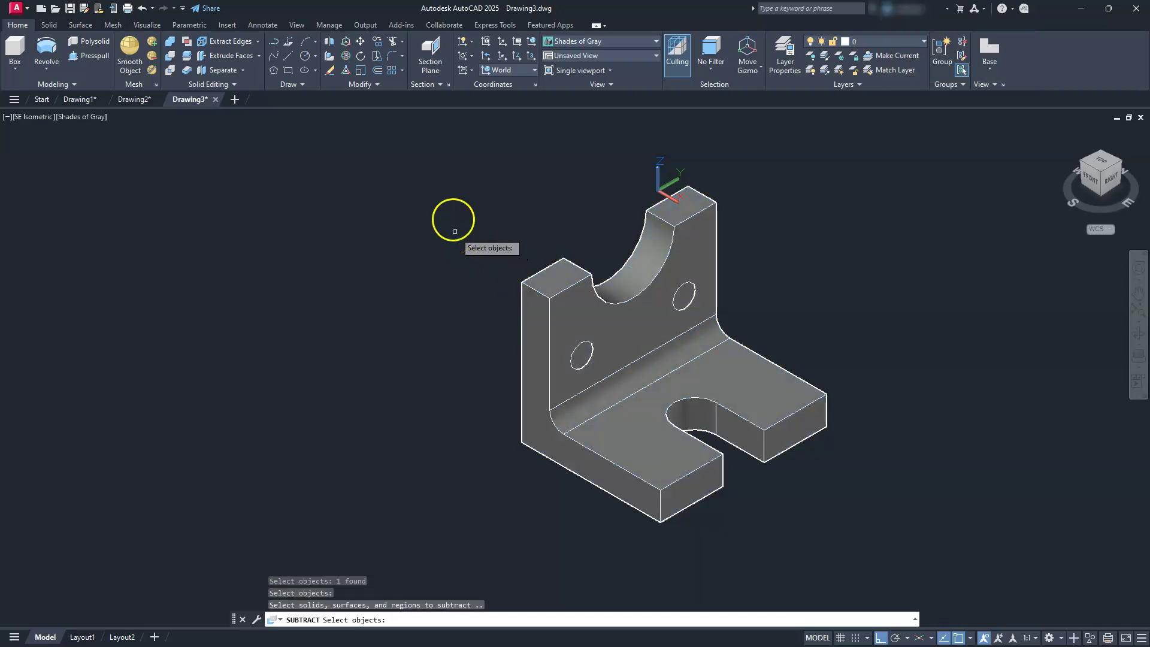
pyautogui.click(462, 168)
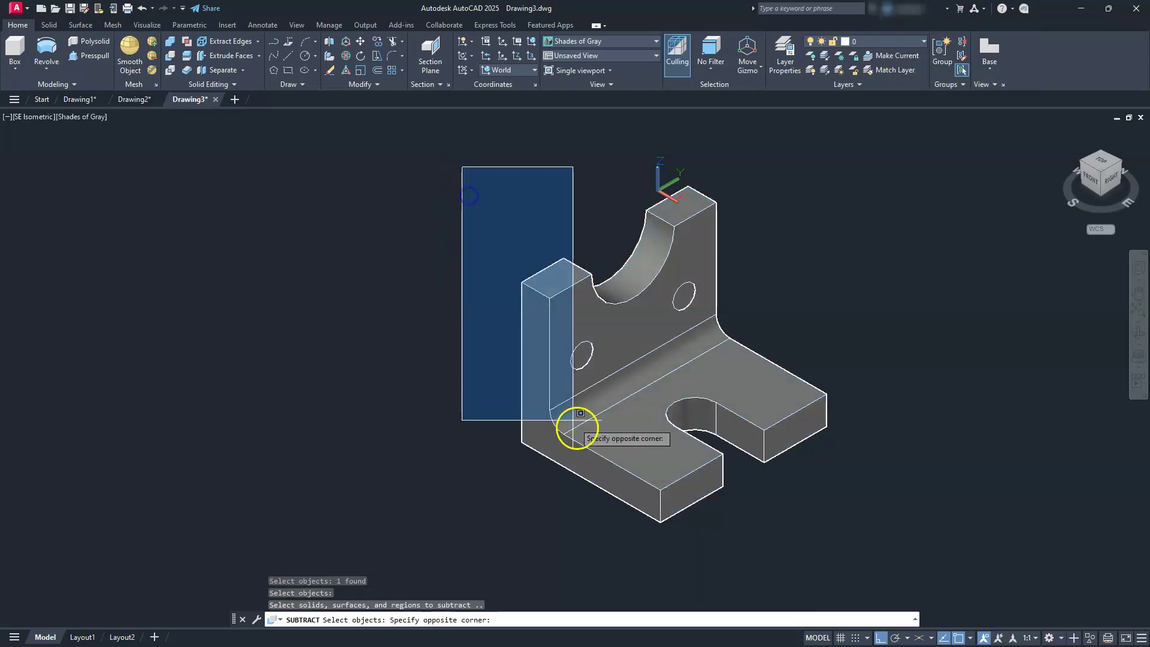
pyautogui.click(780, 398)
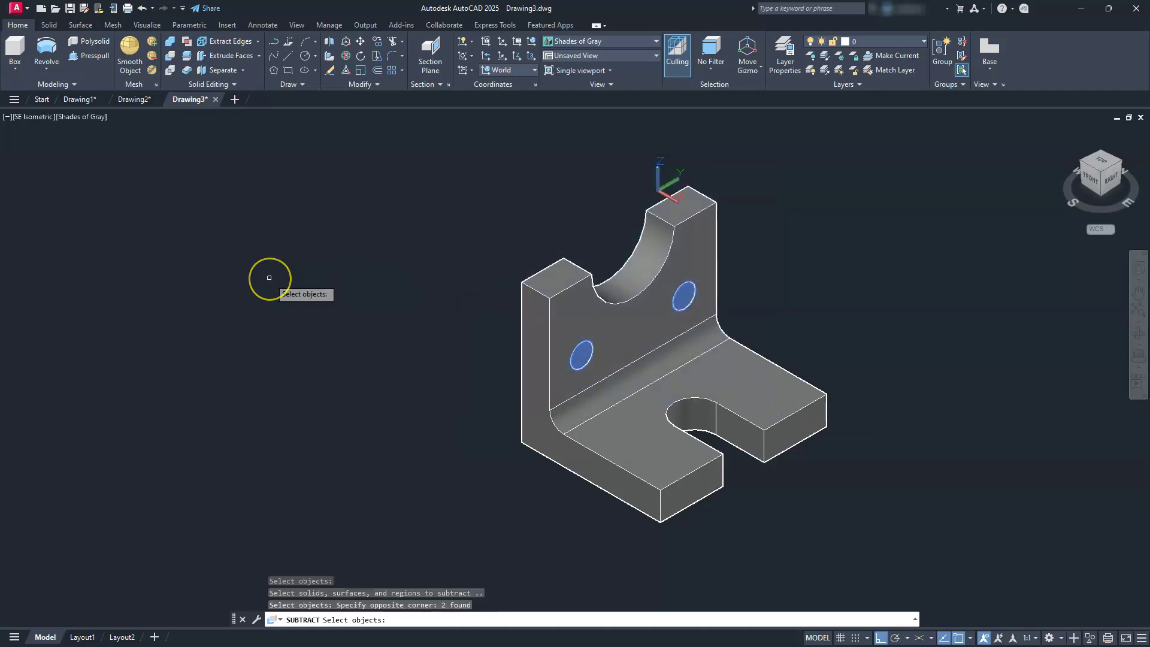
pyautogui.rightClick(269, 277)
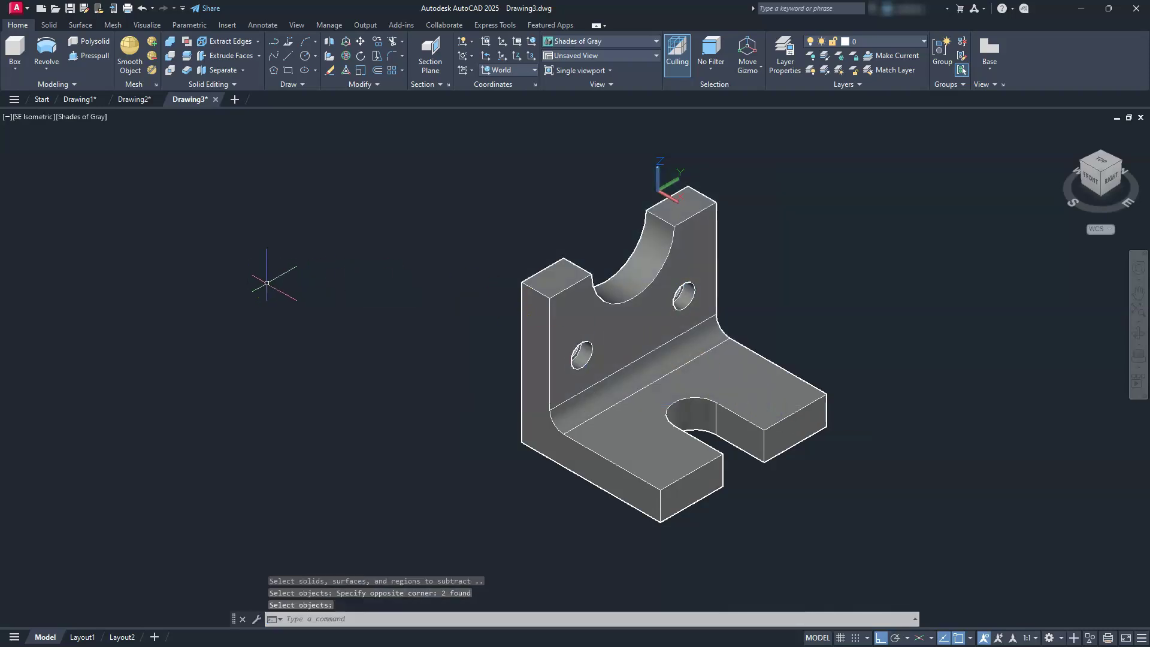
pyautogui.click(649, 321)
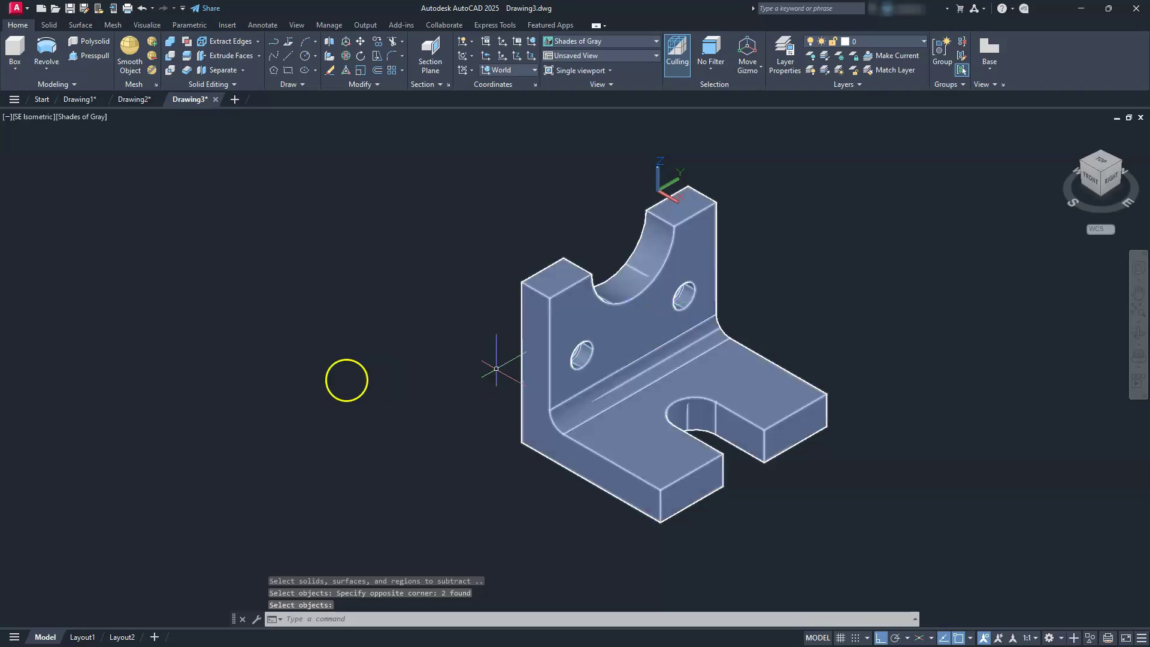
# Display the bracket in the Wireframe visual style
pyautogui.press('Escape')
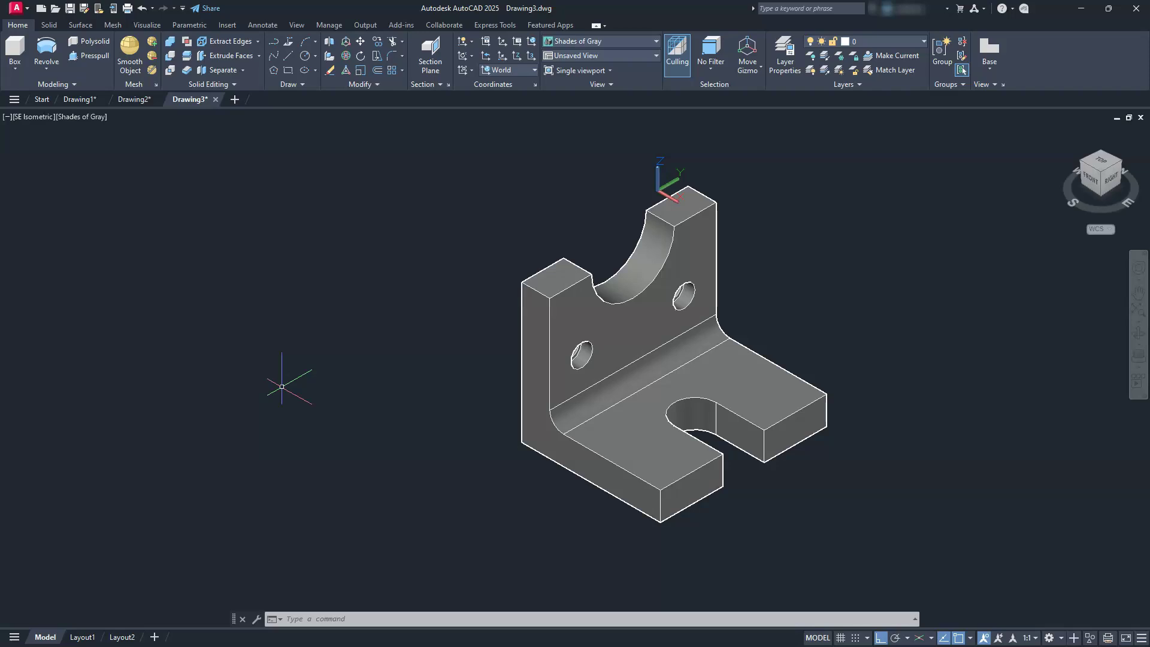
pyautogui.click(84, 117)
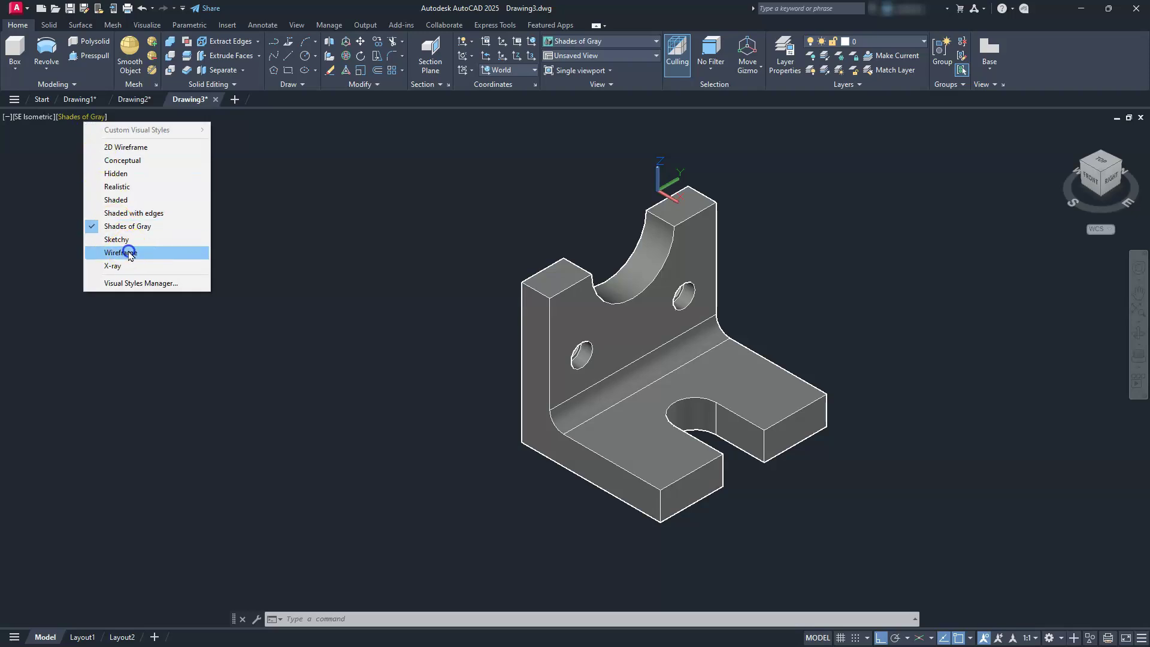
pyautogui.click(129, 252)
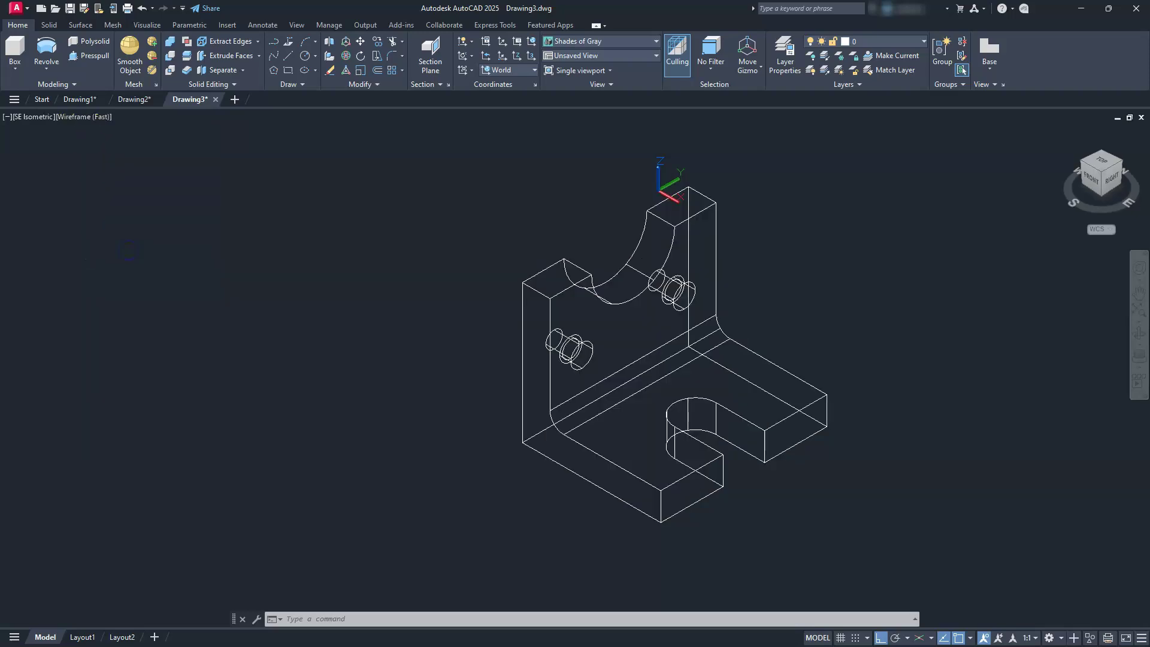
# Chamfer the upright leg's outer top edge on the negative Y side with both distances set to 20
pyautogui.click(45, 26)
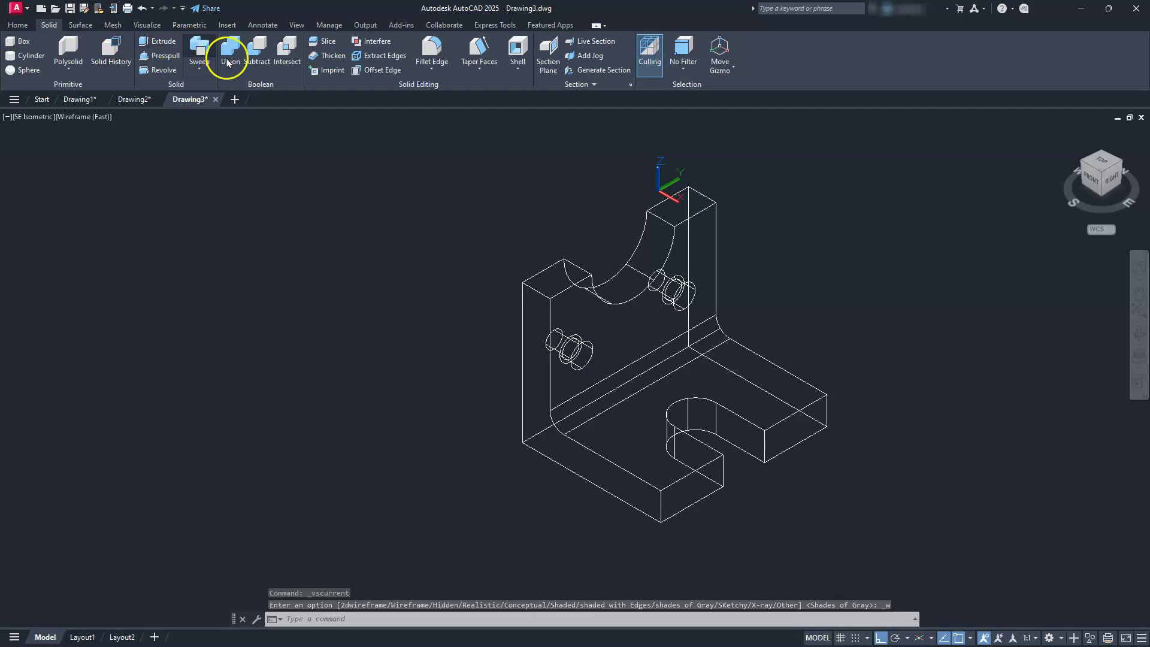
pyautogui.click(441, 71)
pyautogui.click(424, 72)
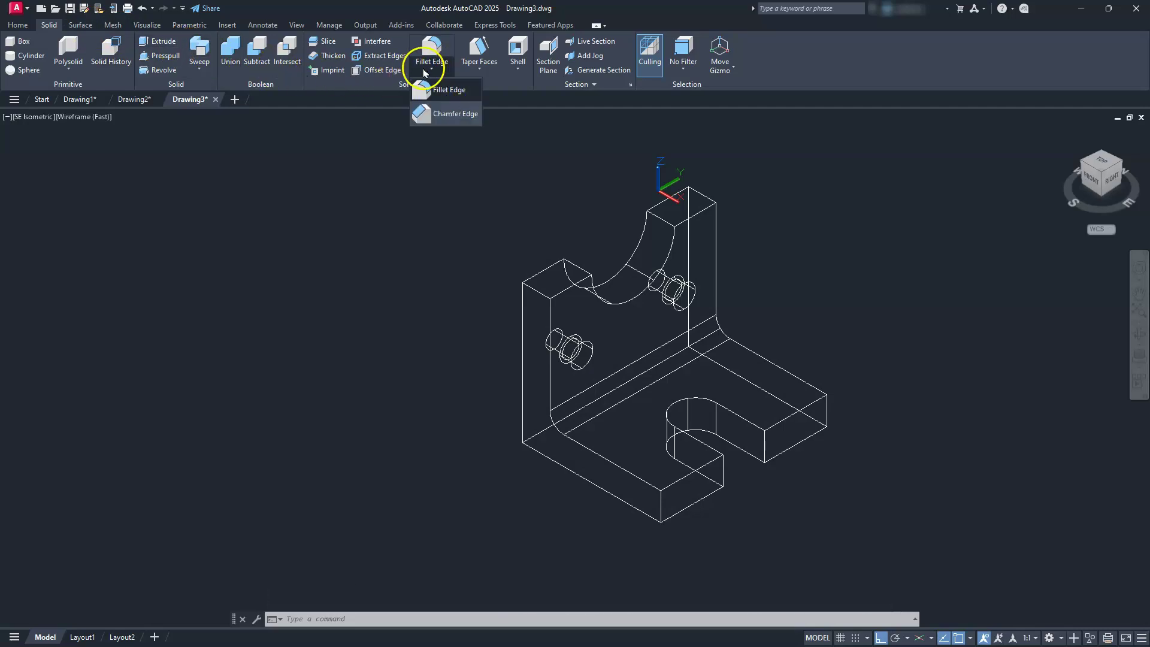
pyautogui.click(438, 114)
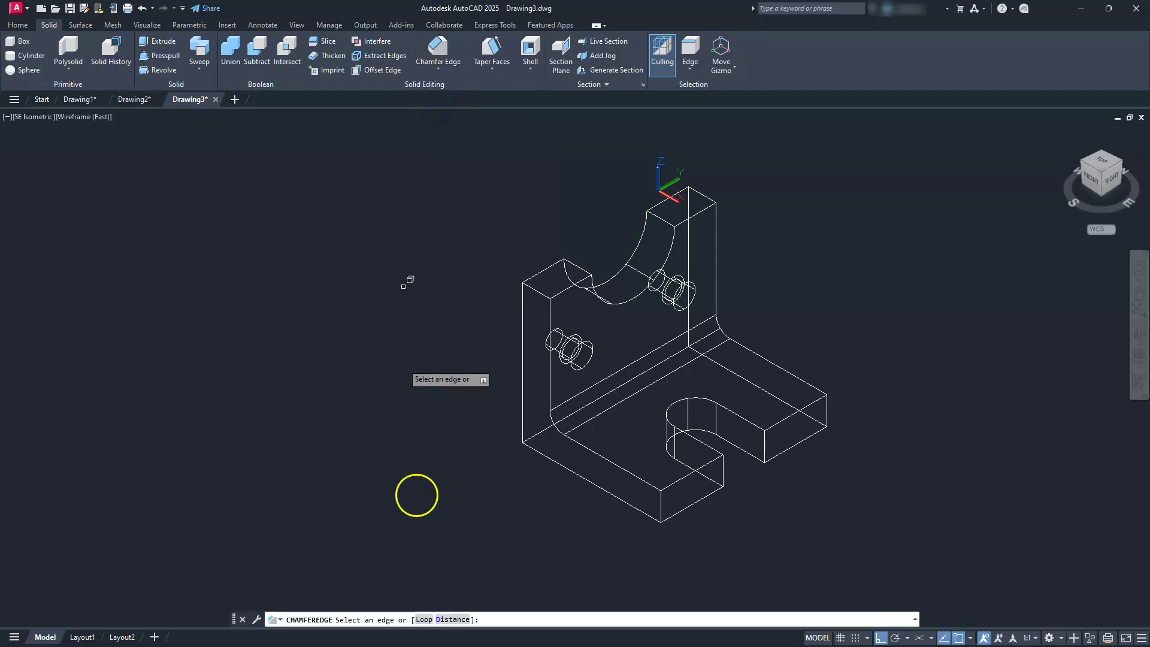
pyautogui.click(449, 619)
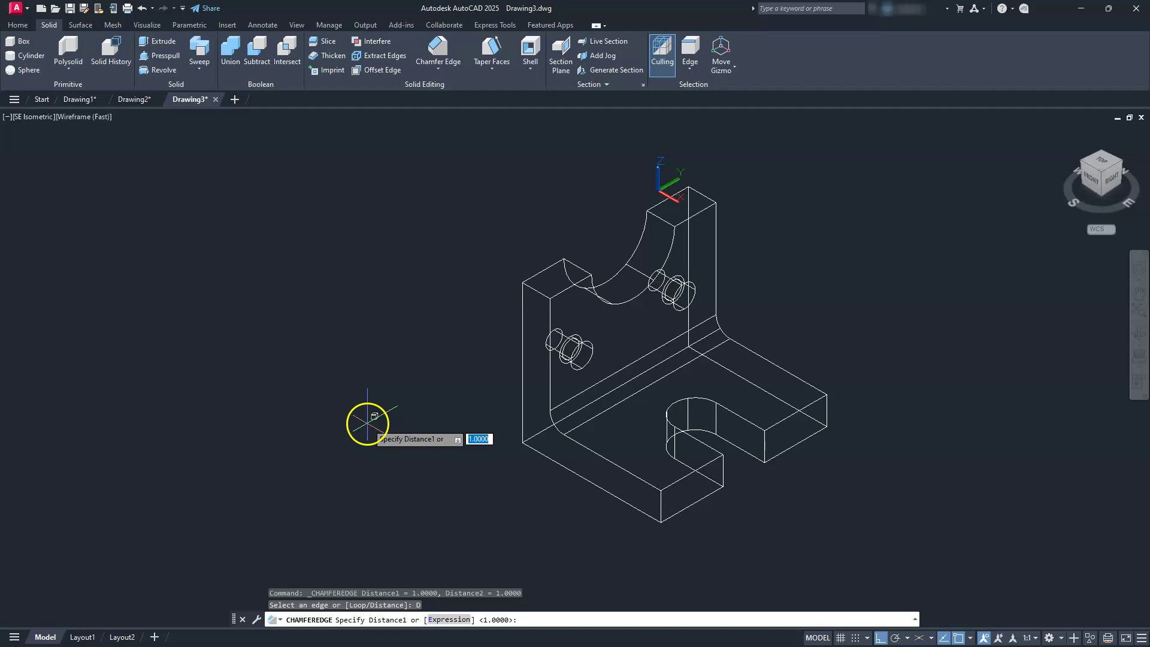
pyautogui.write('20')
pyautogui.press('Return')
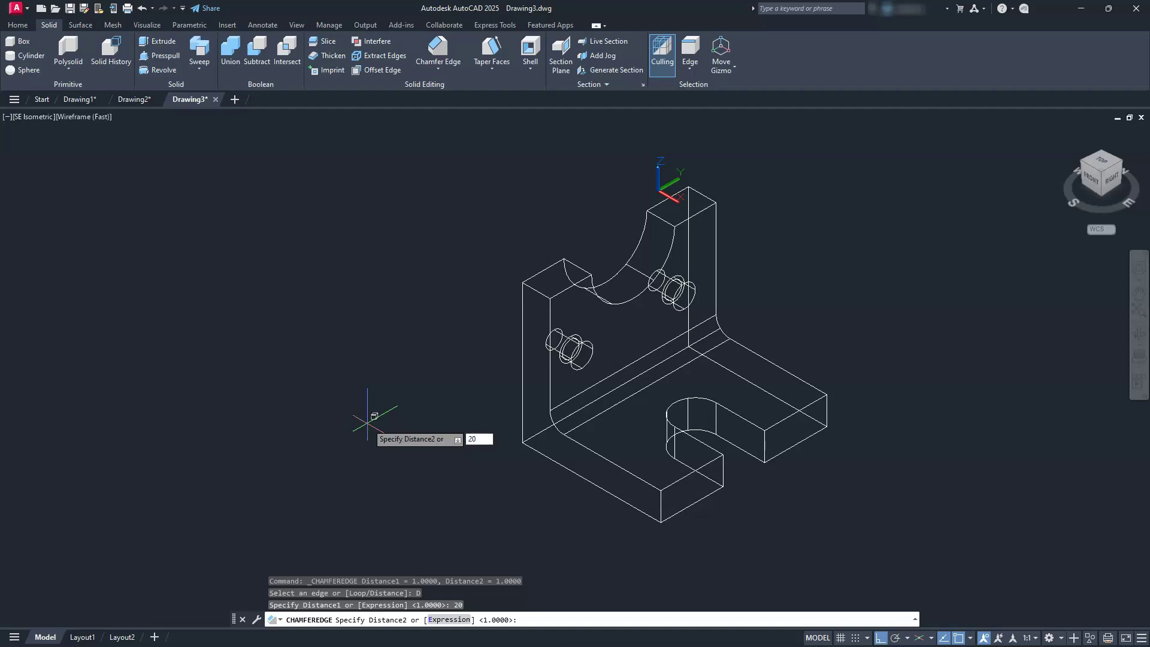
pyautogui.press('Return')
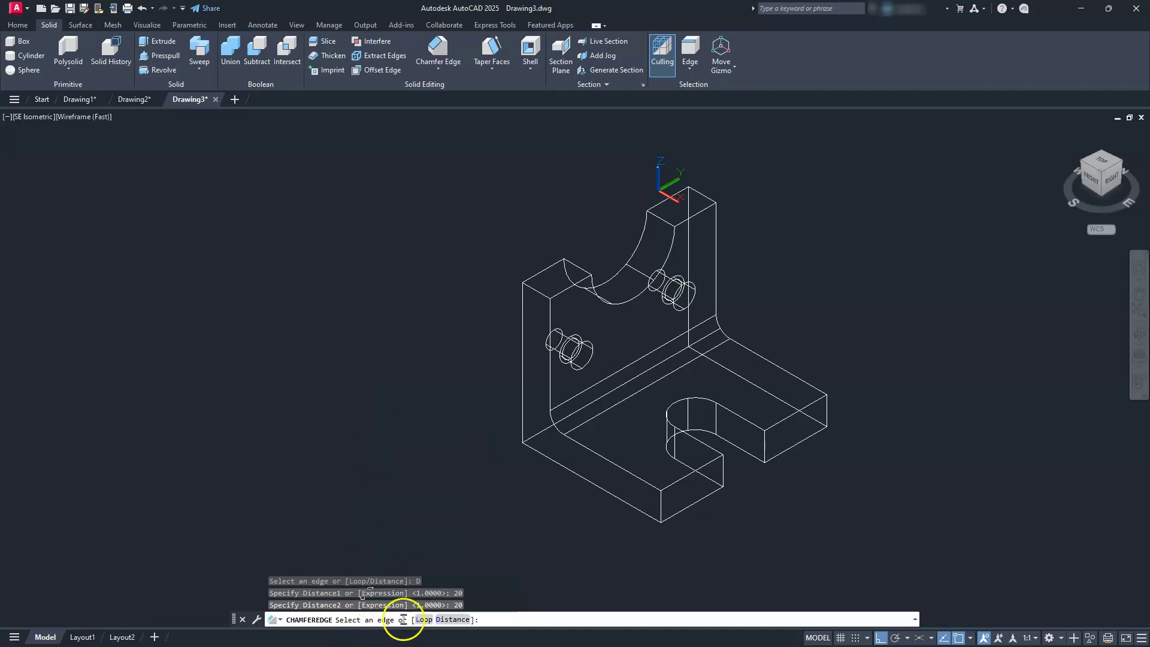
pyautogui.click(547, 285)
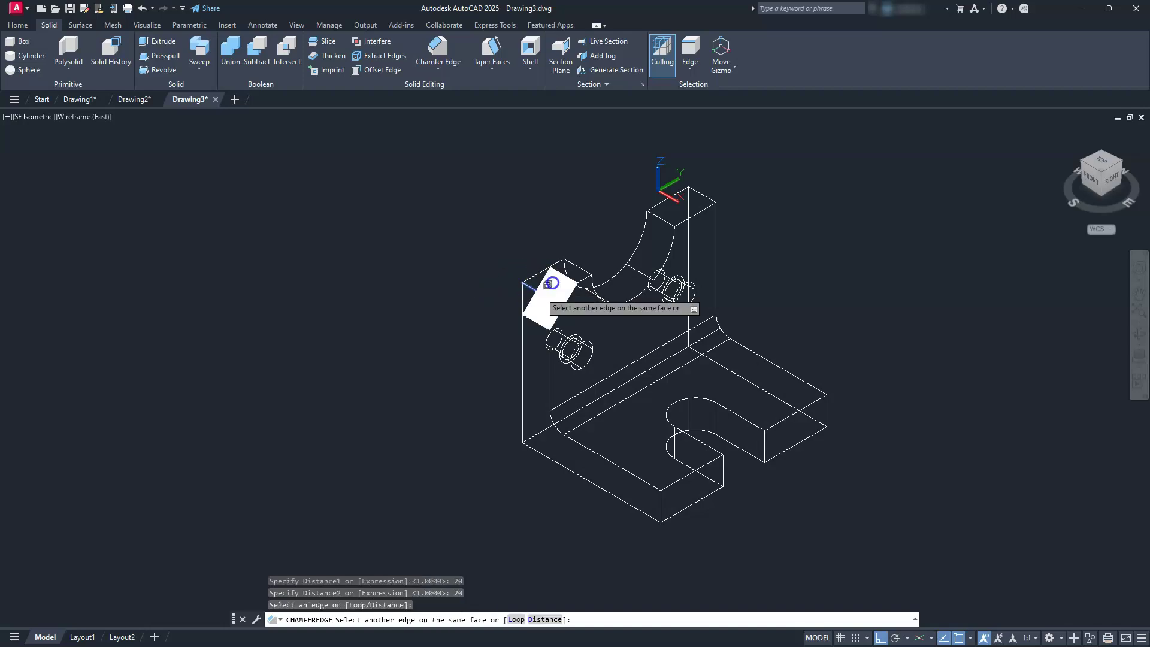
pyautogui.click(707, 197)
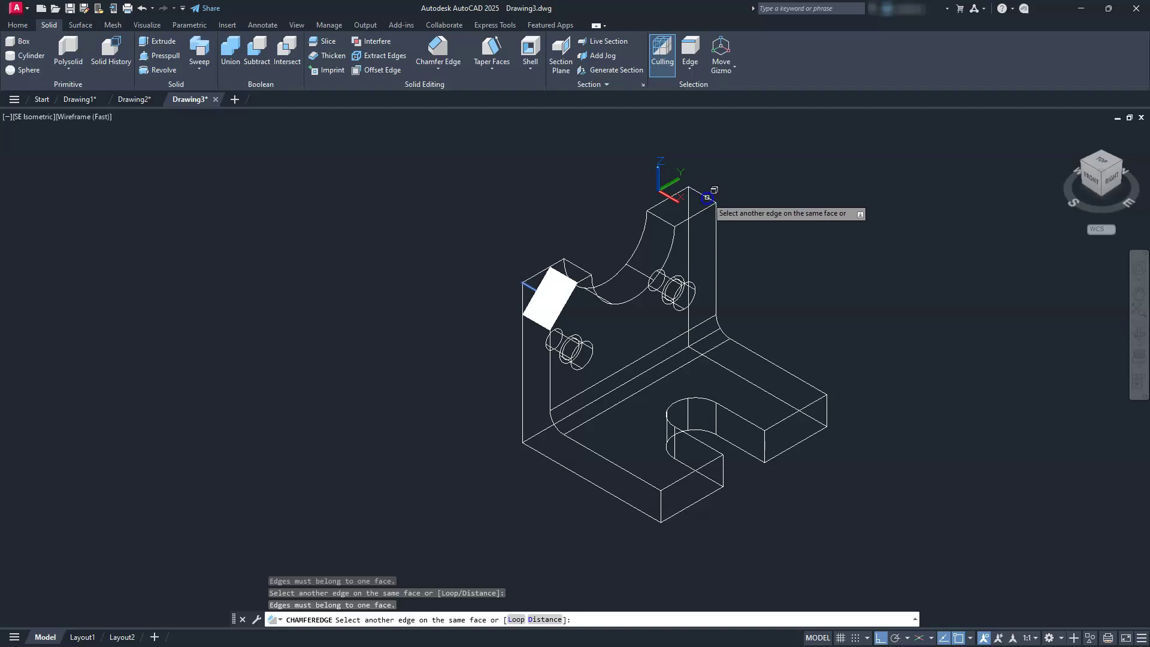
pyautogui.rightClick(829, 183)
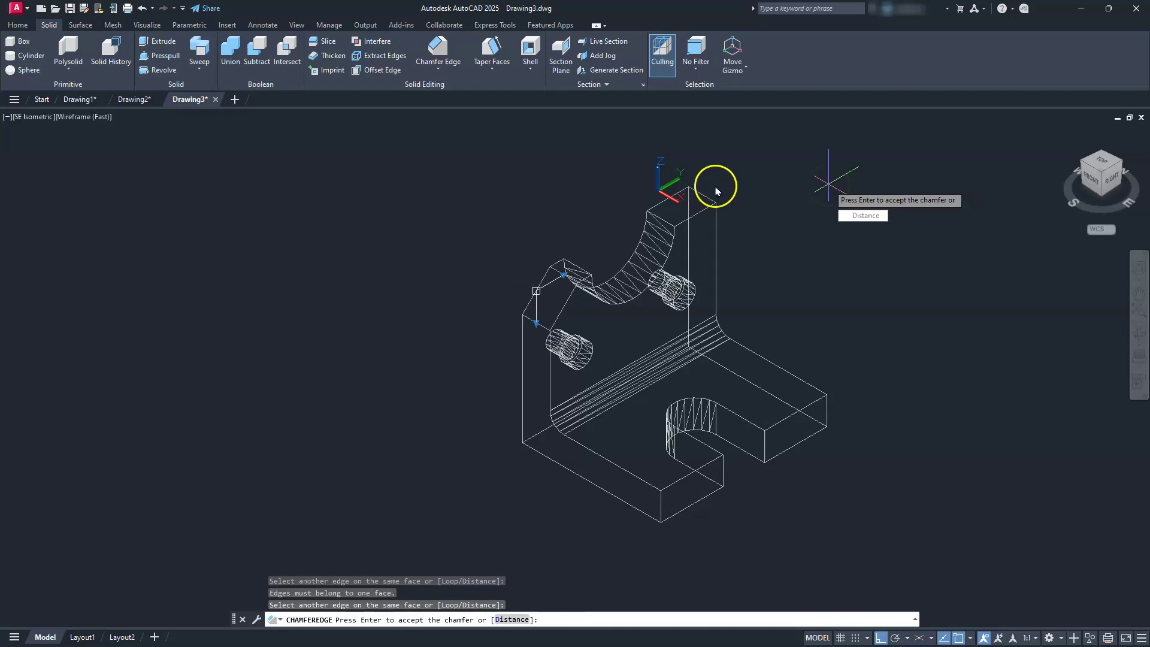
pyautogui.rightClick(829, 184)
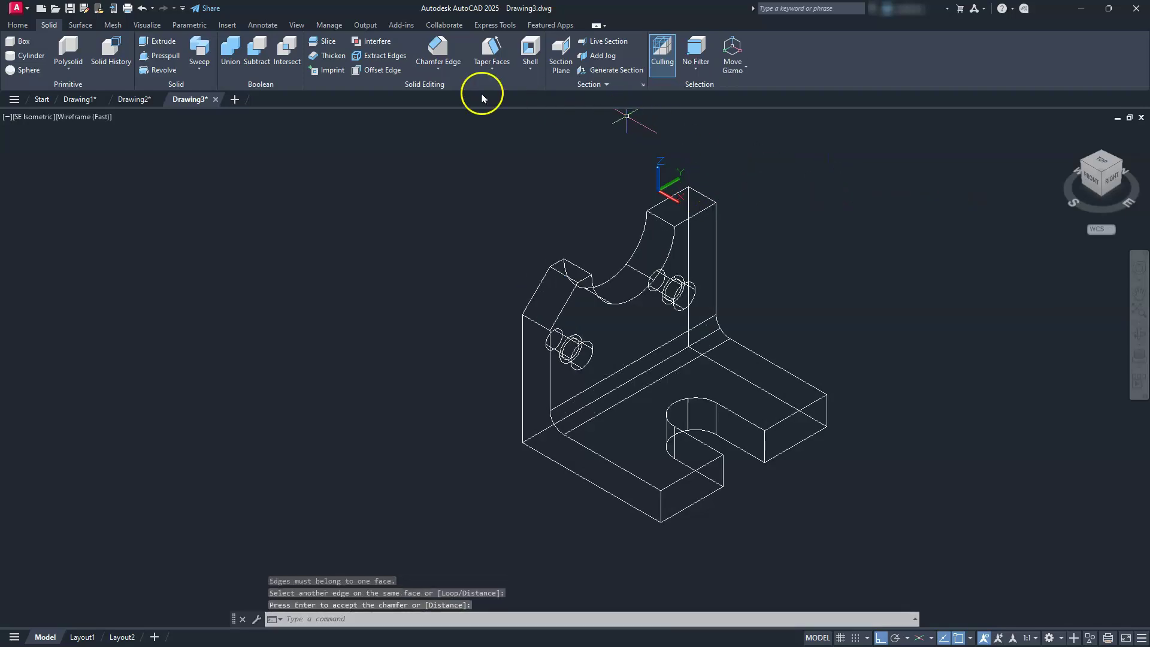
# Chamfer the upright leg's outer top edge on the positive Y side, keeping both distances at 20
pyautogui.click(442, 60)
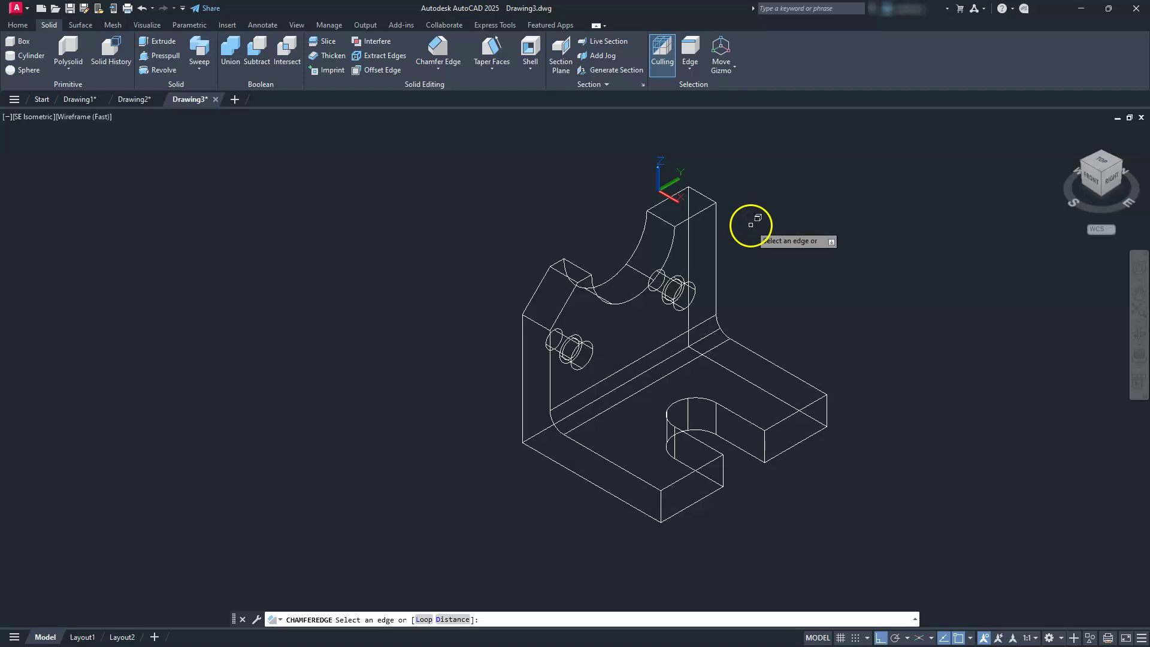
pyautogui.click(453, 619)
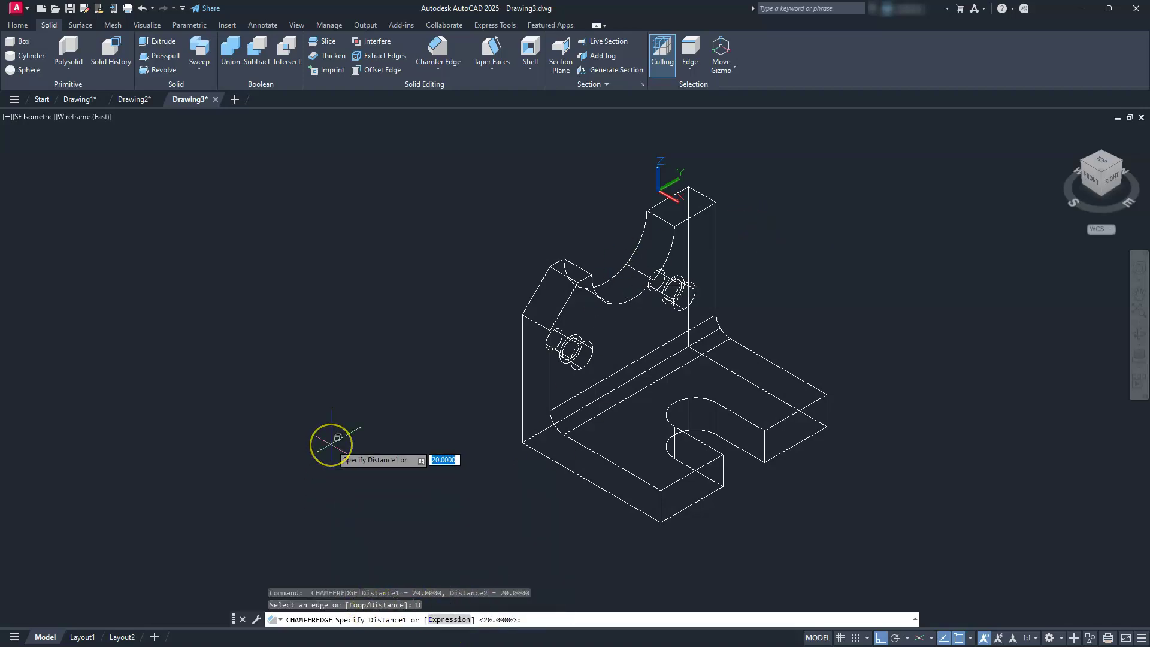
pyautogui.press('Return')
pyautogui.press('Return')
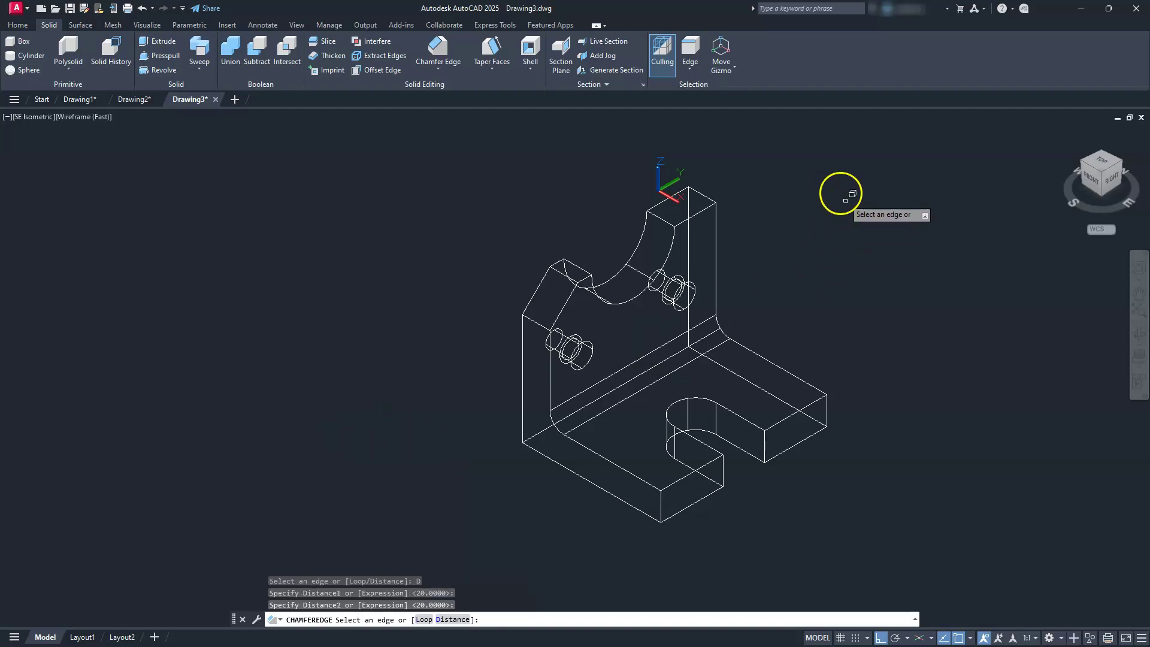
pyautogui.click(708, 195)
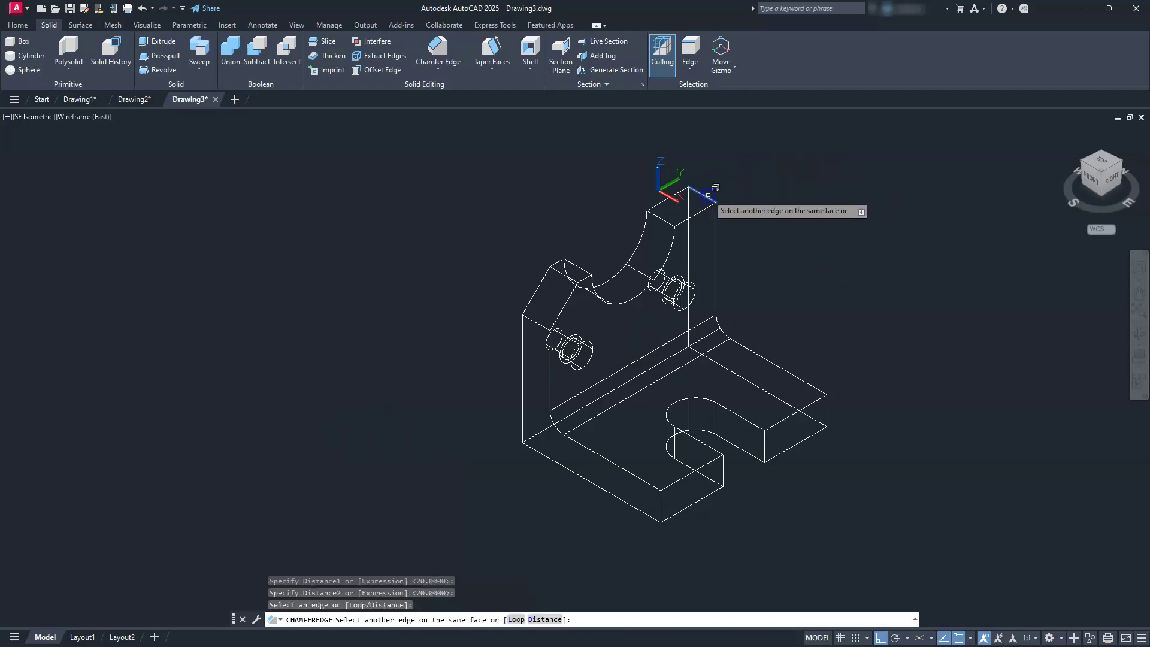
pyautogui.click(758, 166)
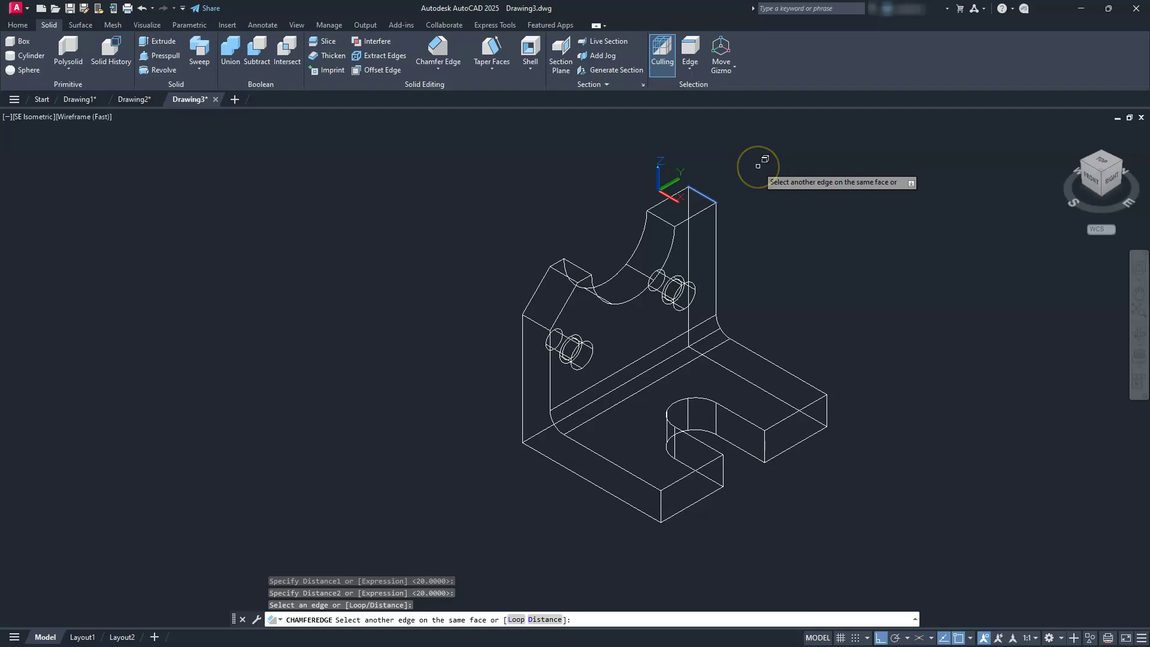
pyautogui.press('Return')
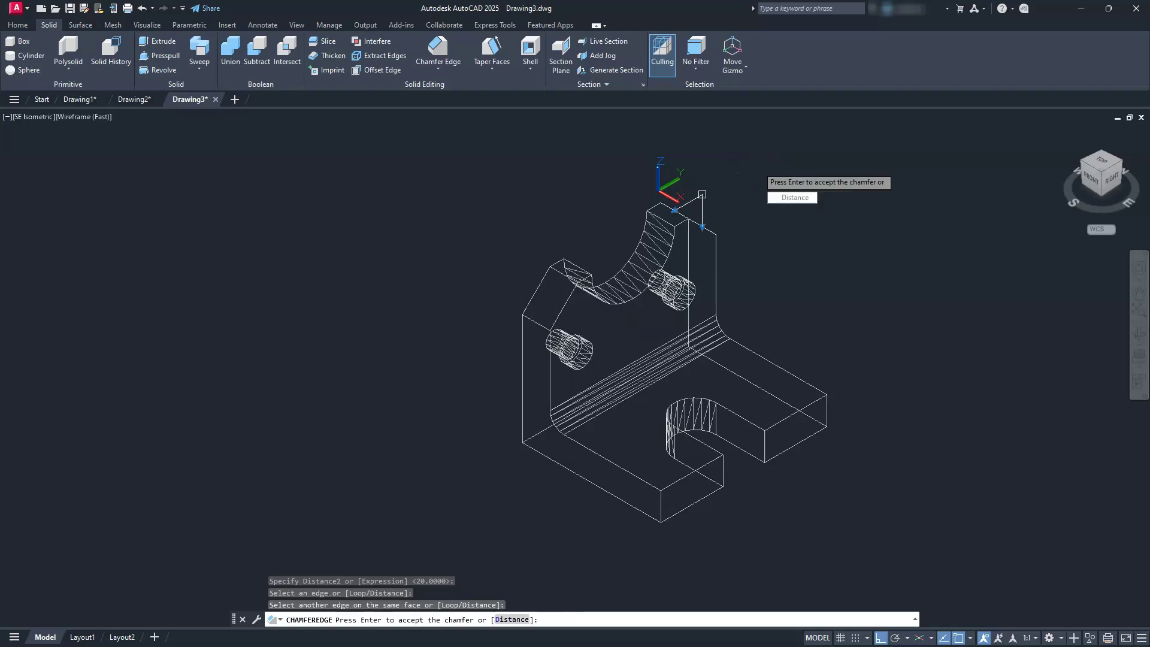
pyautogui.press('Return')
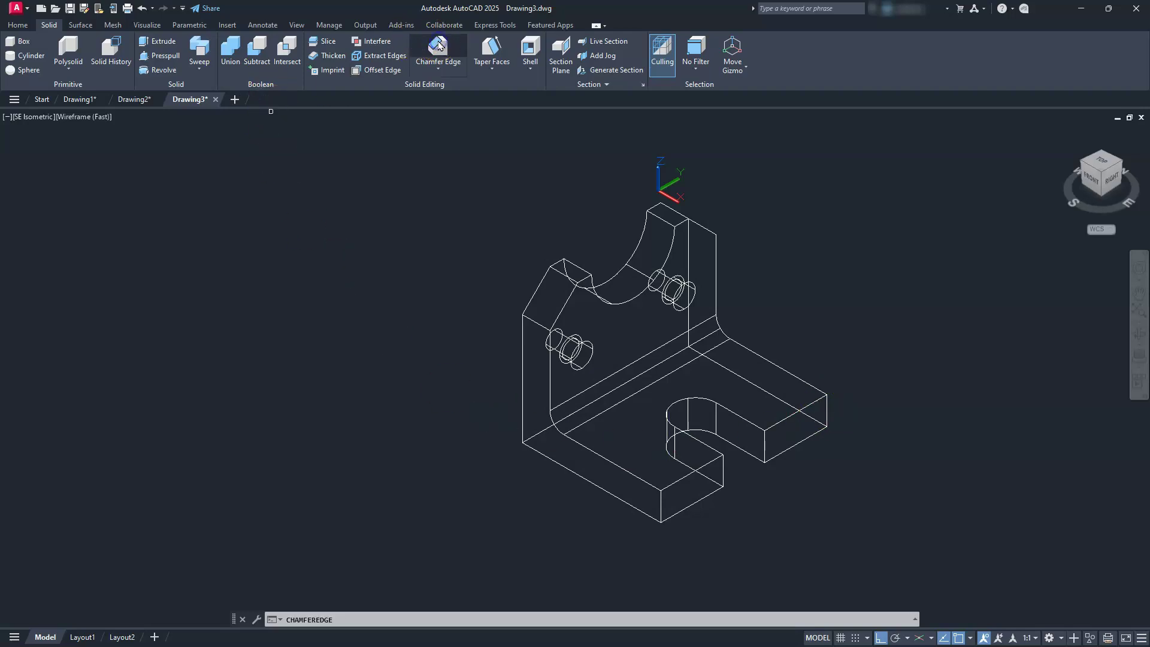
# Chamfer the vertical outer corner edge at the base's slotted end, negative Y side, with both distances set to 15
pyautogui.click(439, 45)
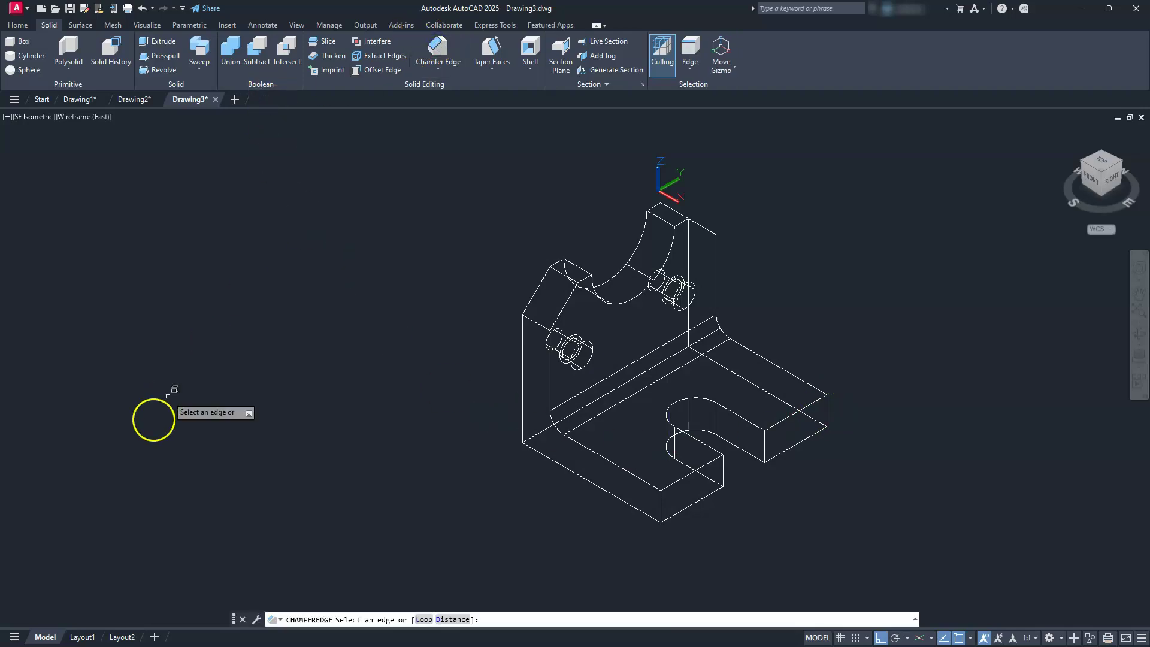
pyautogui.click(449, 619)
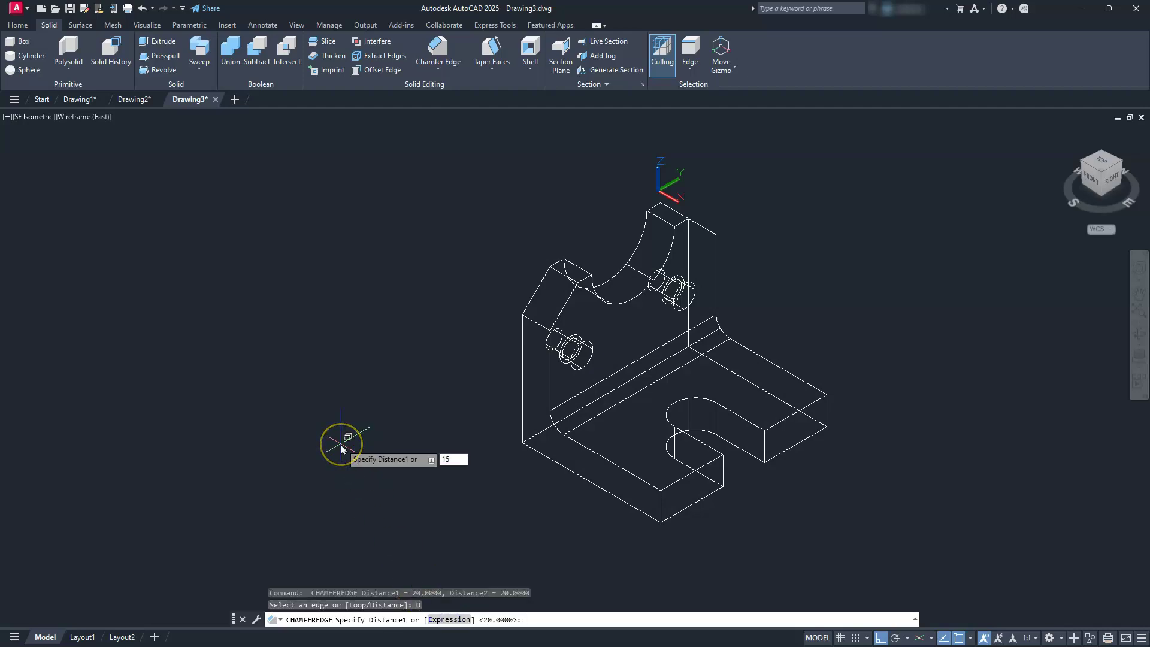
pyautogui.press('Return')
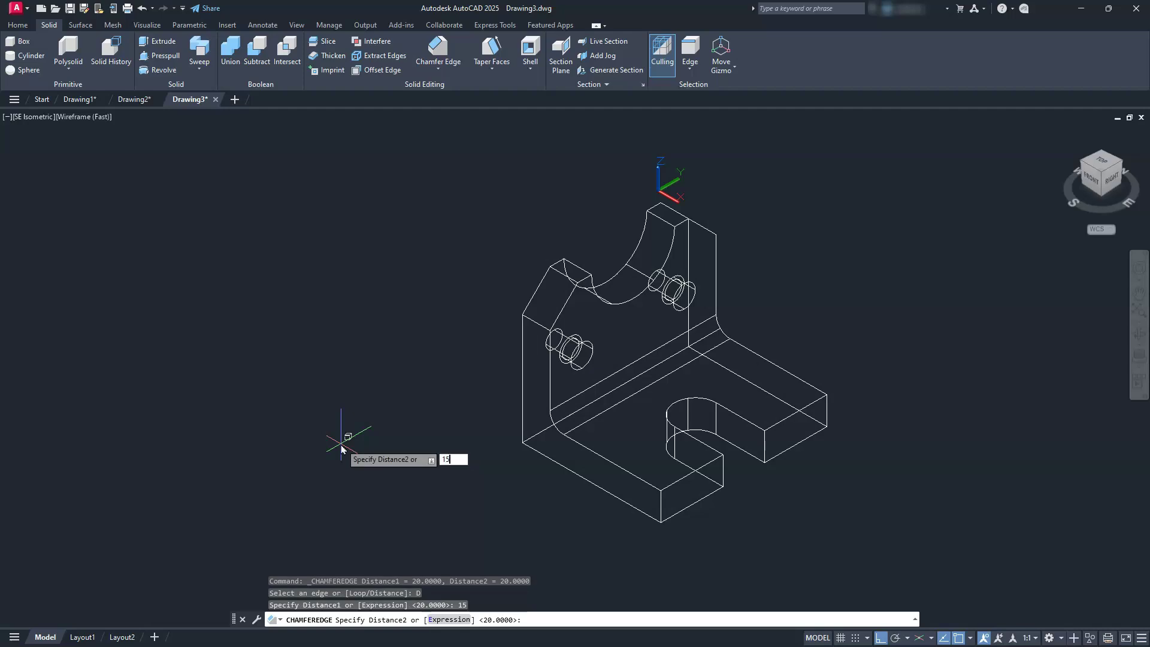
pyautogui.write('15')
pyautogui.press('Return')
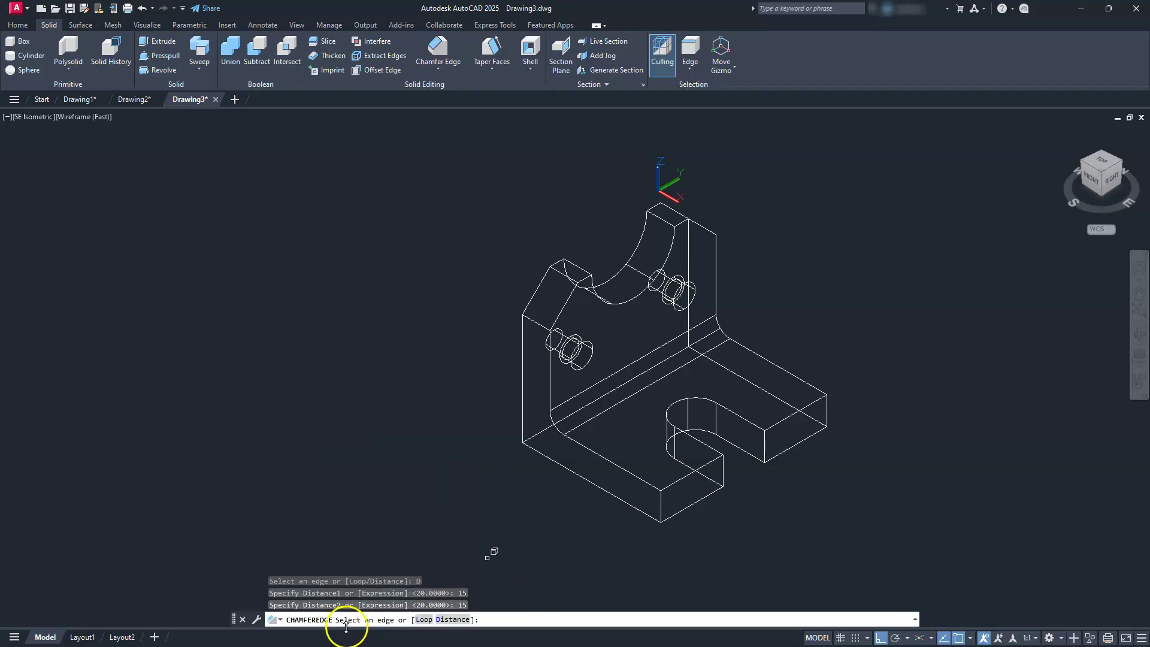
pyautogui.click(661, 504)
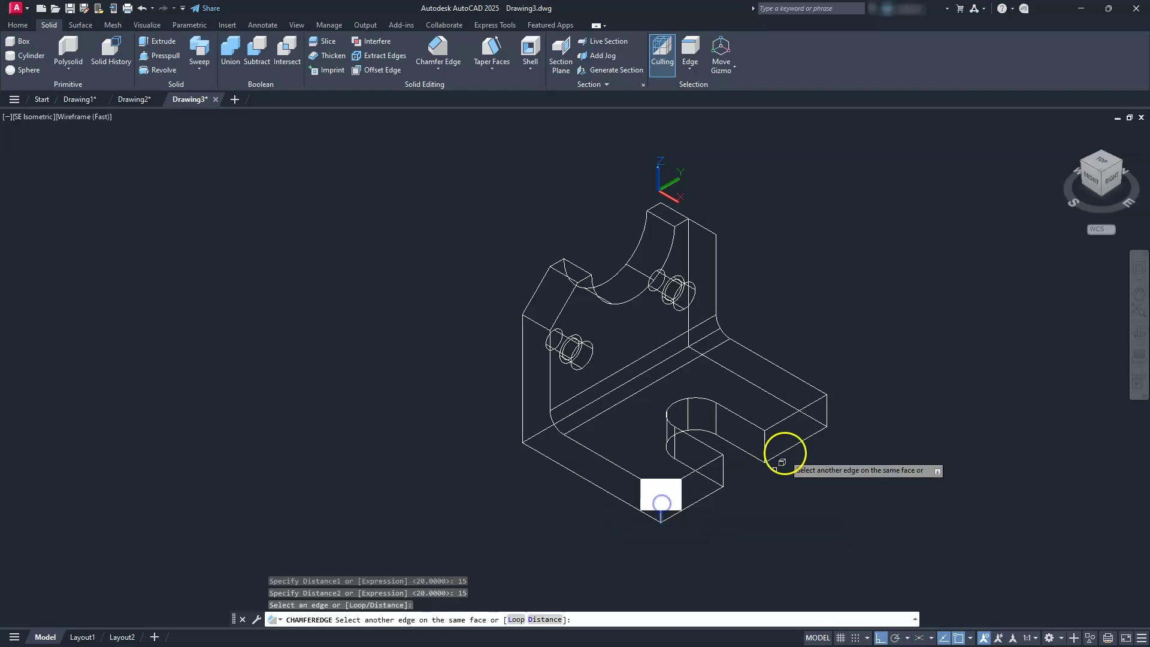
pyautogui.click(828, 410)
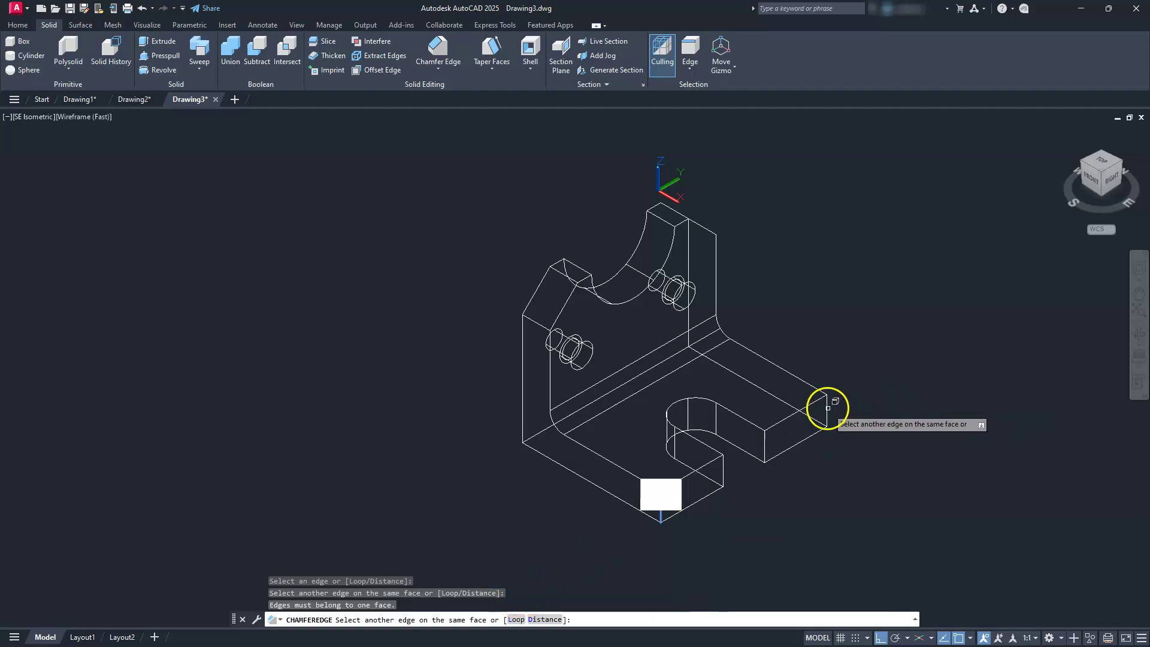
pyautogui.click(952, 352)
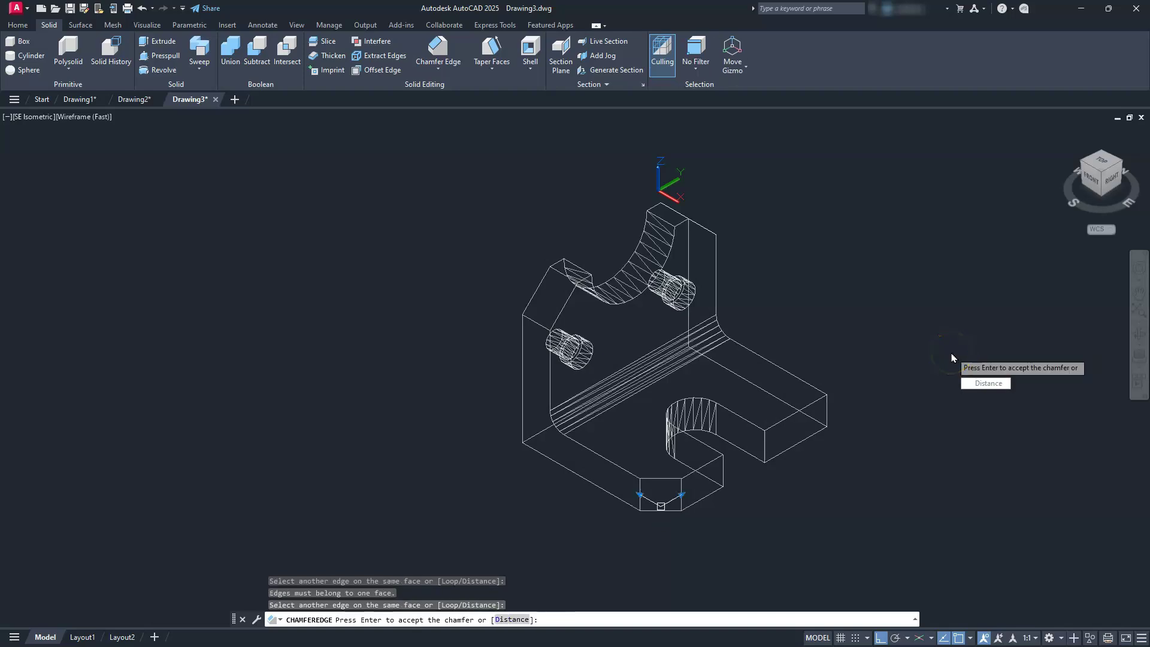
pyautogui.press('Return')
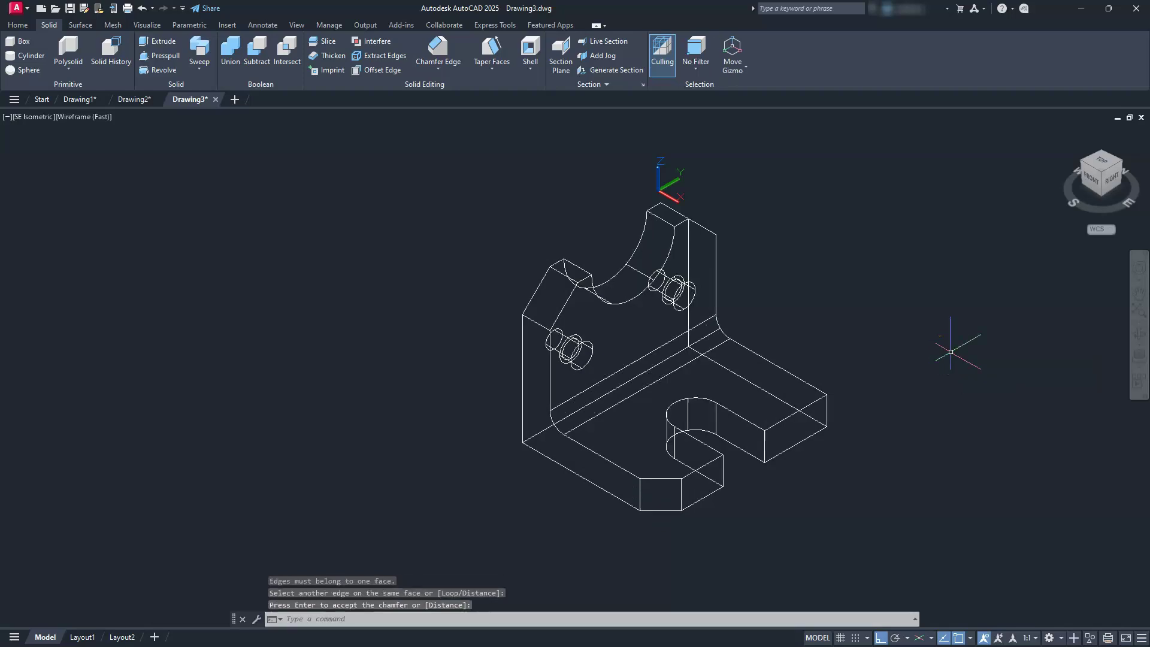
# Chamfer the remaining vertical outer corner edge of the base, on the positive Y side, with the same 15 distances
pyautogui.rightClick(929, 349)
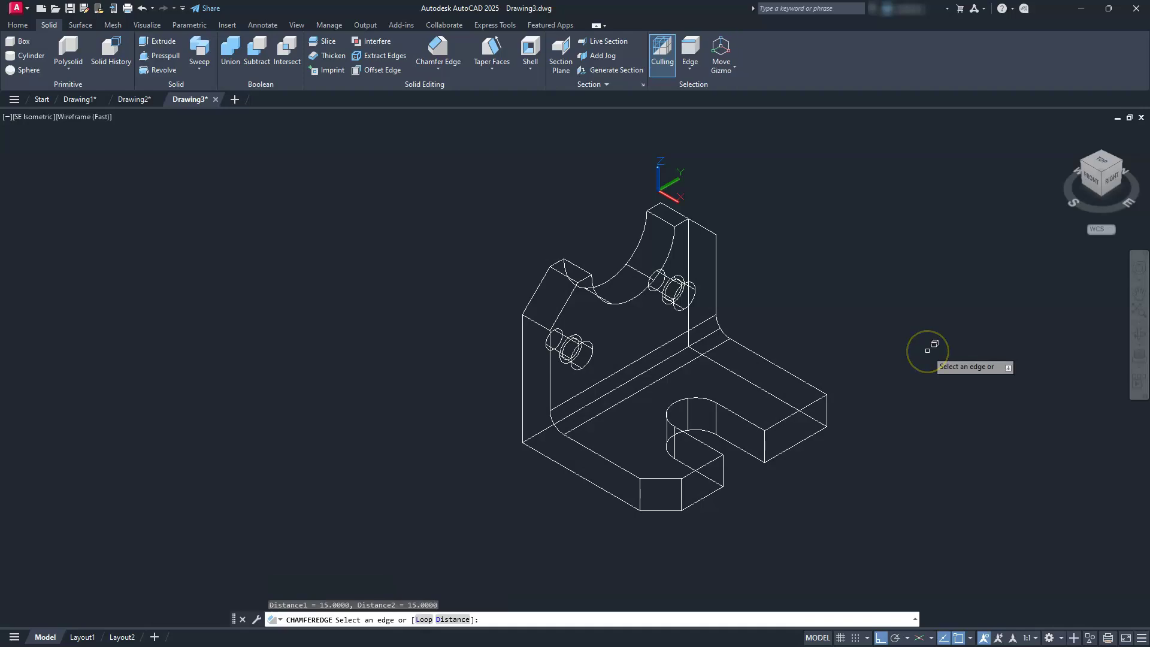
pyautogui.click(827, 409)
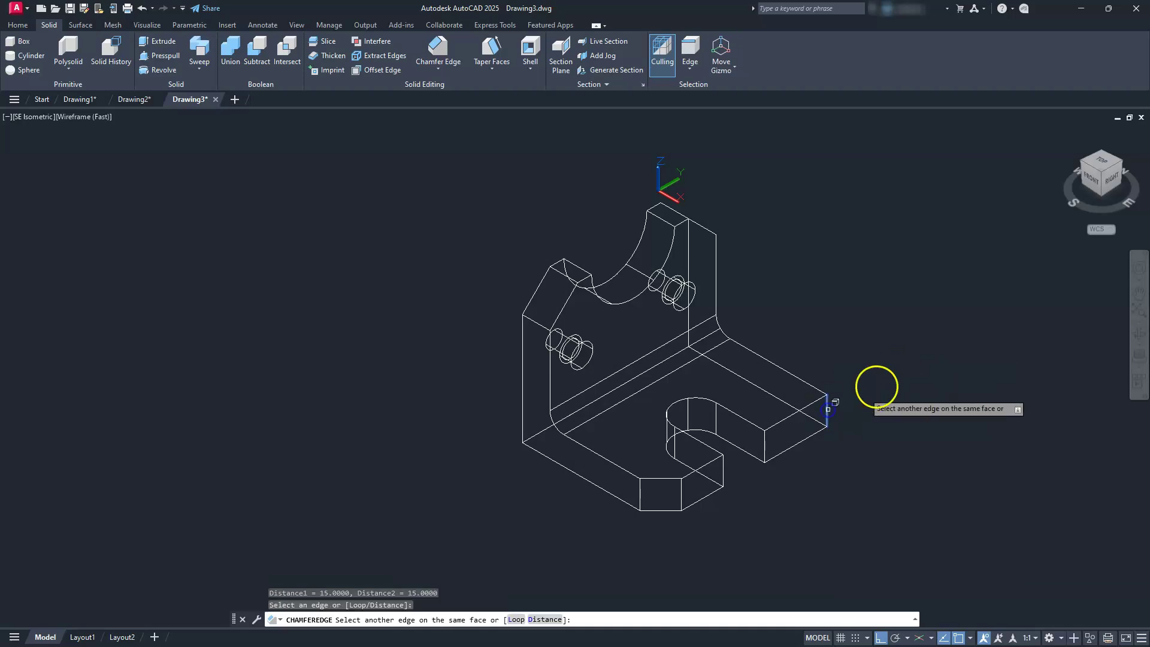
pyautogui.rightClick(912, 340)
pyautogui.rightClick(909, 342)
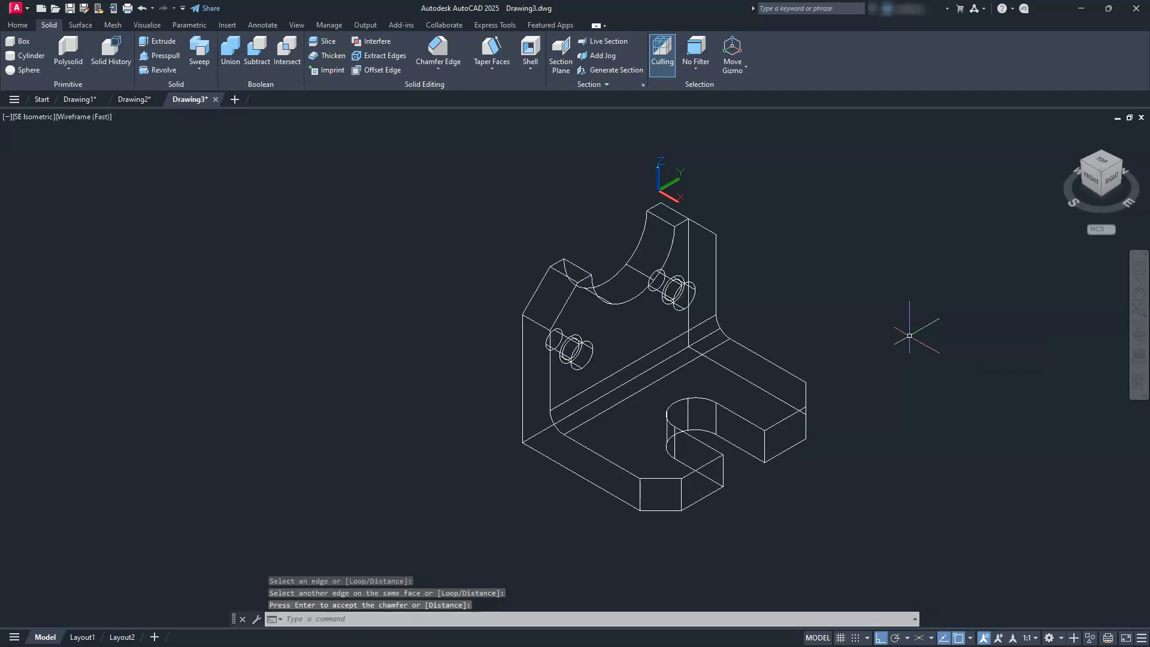
pyautogui.press('Escape')
pyautogui.press('Escape')
pyautogui.press('Escape')
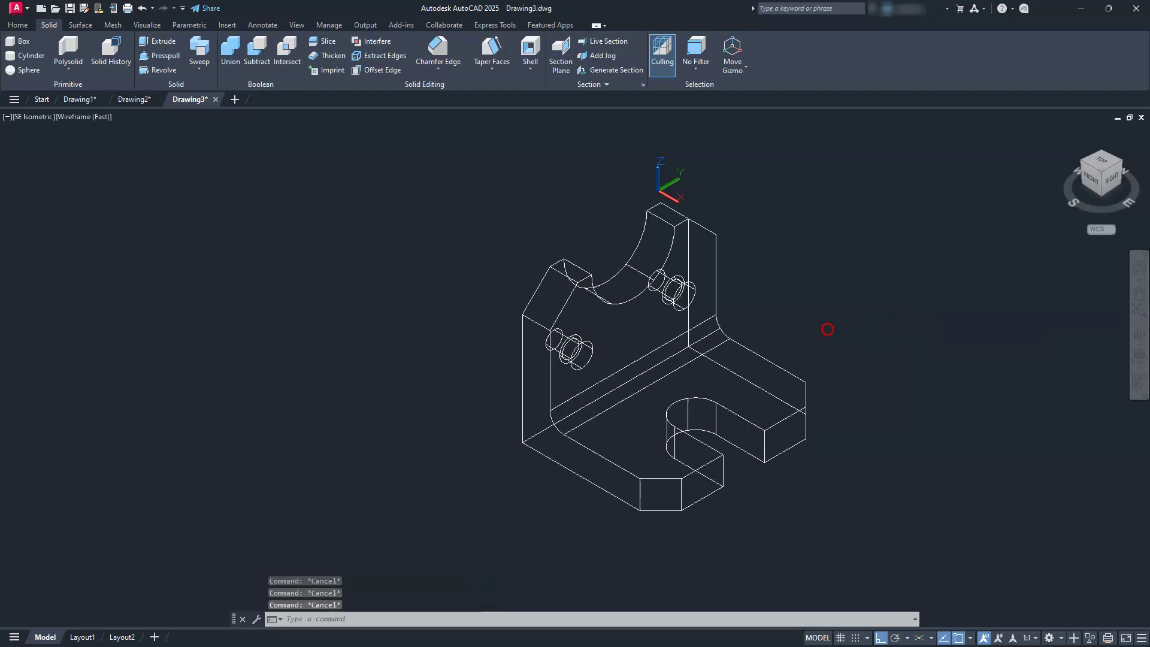
# Display the finished bracket in the Shades of Gray visual style
pyautogui.middleClick(810, 349)
pyautogui.middleClick(810, 349)
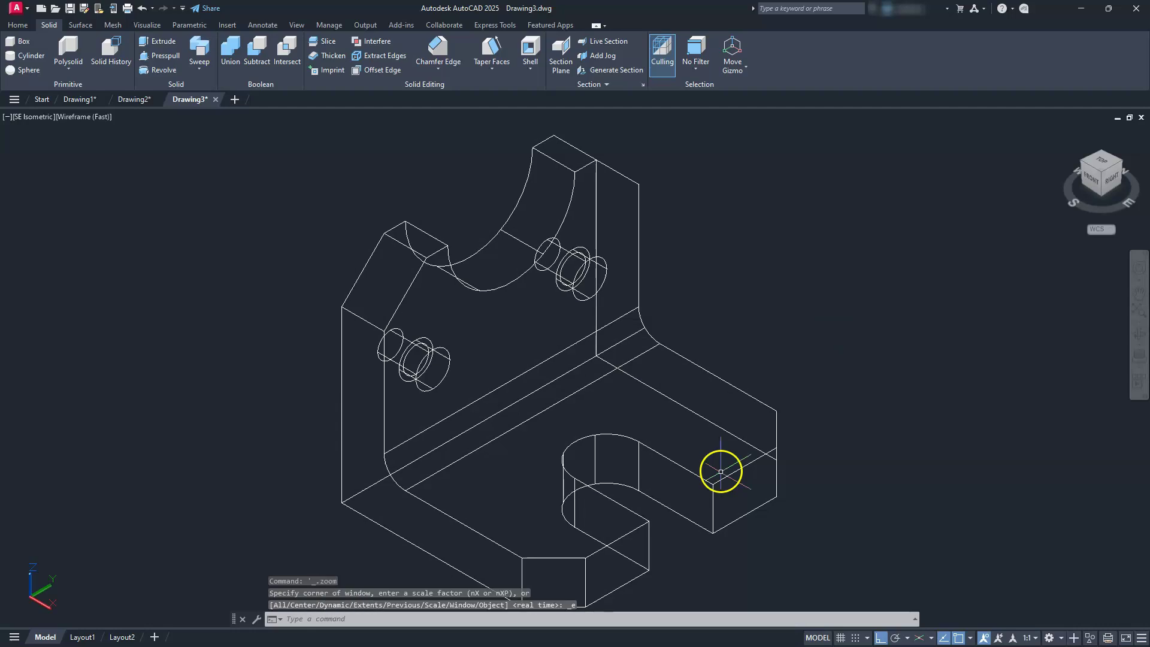
pyautogui.scroll(-2, 696, 282)
pyautogui.moveTo(719, 331); pyautogui.dragTo(706, 319, button='middle')
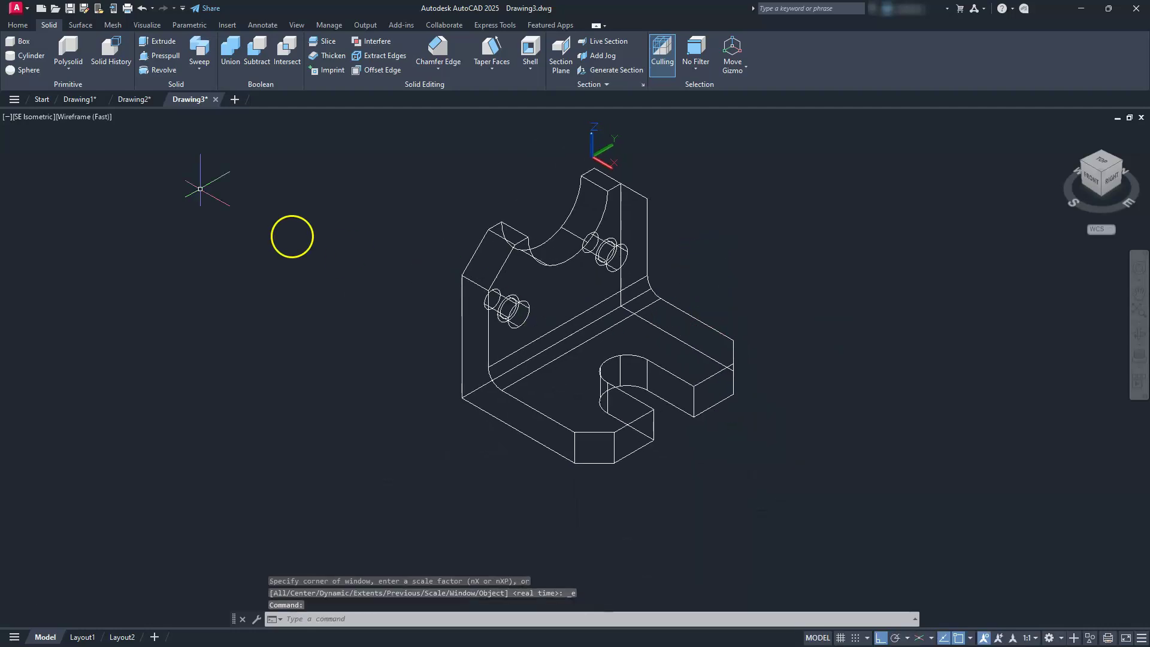
pyautogui.click(84, 118)
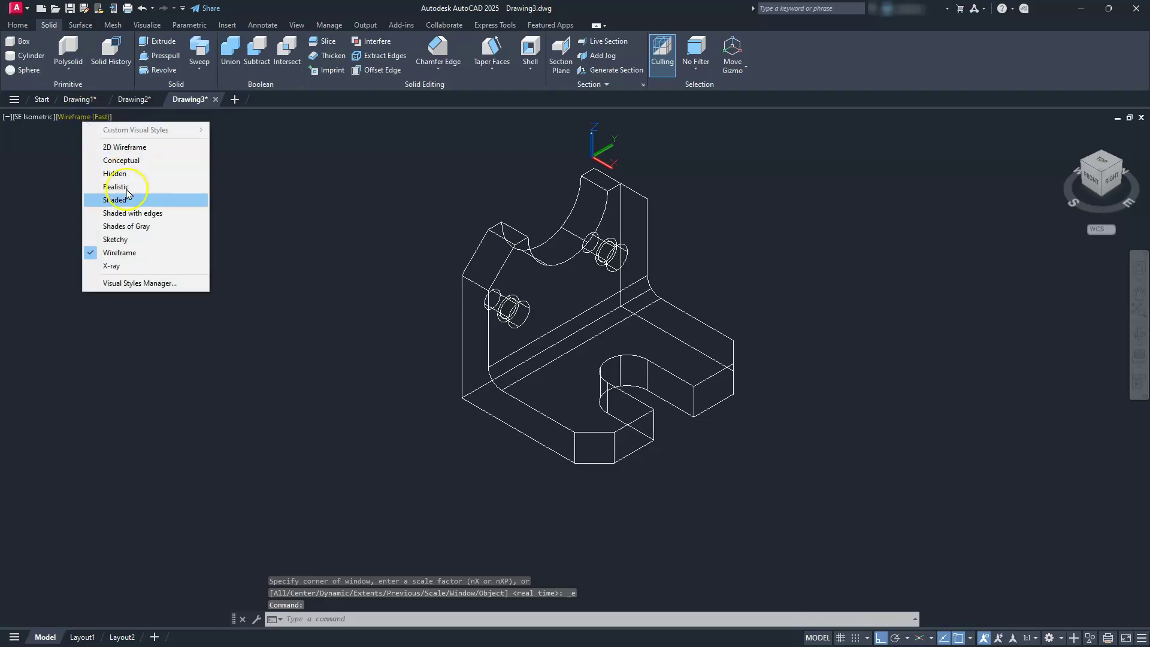
pyautogui.click(143, 231)
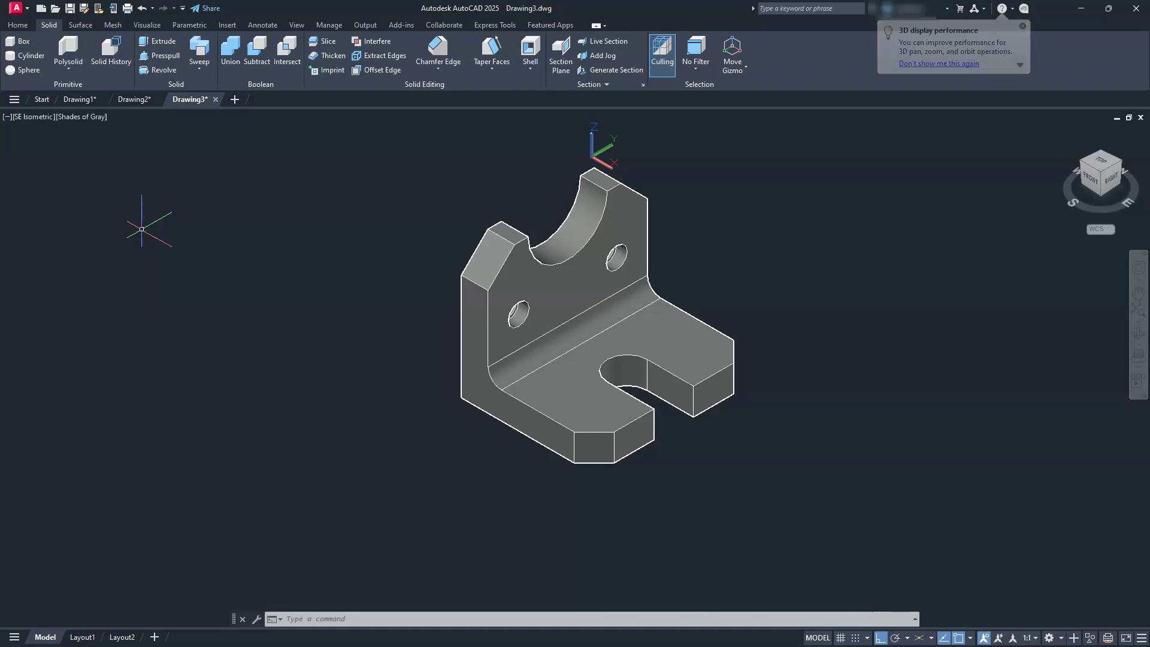
# Switch to Layout1 and delete its existing viewport to leave the sheet empty
pyautogui.click(80, 636)
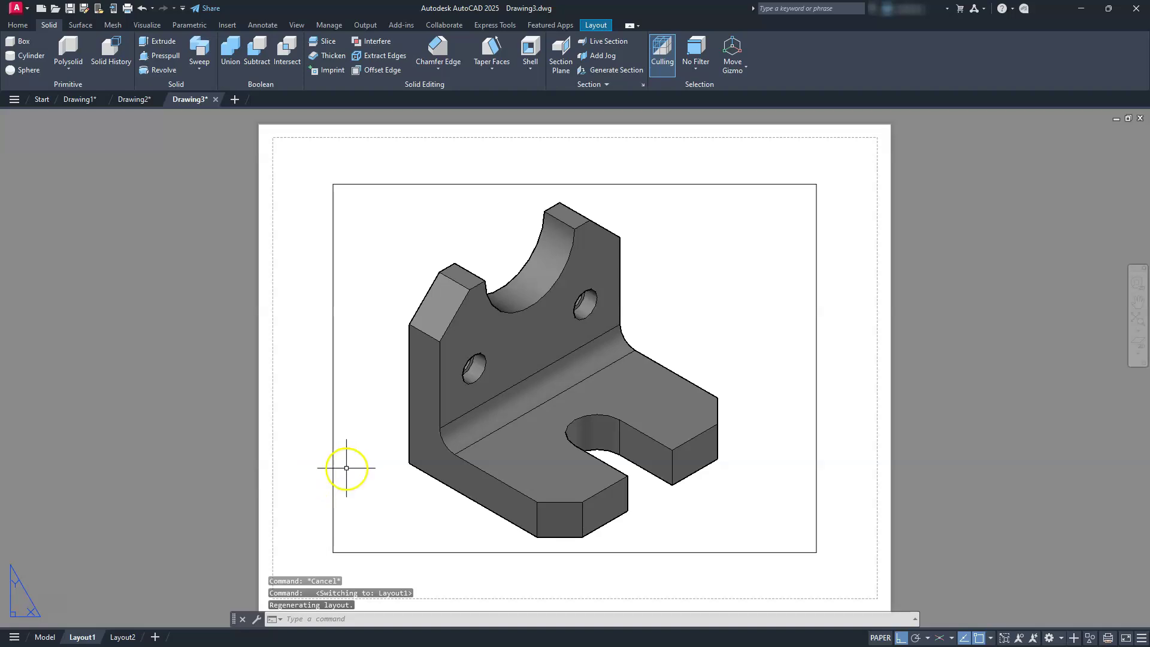
pyautogui.click(346, 468)
pyautogui.click(308, 470)
pyautogui.press('Delete')
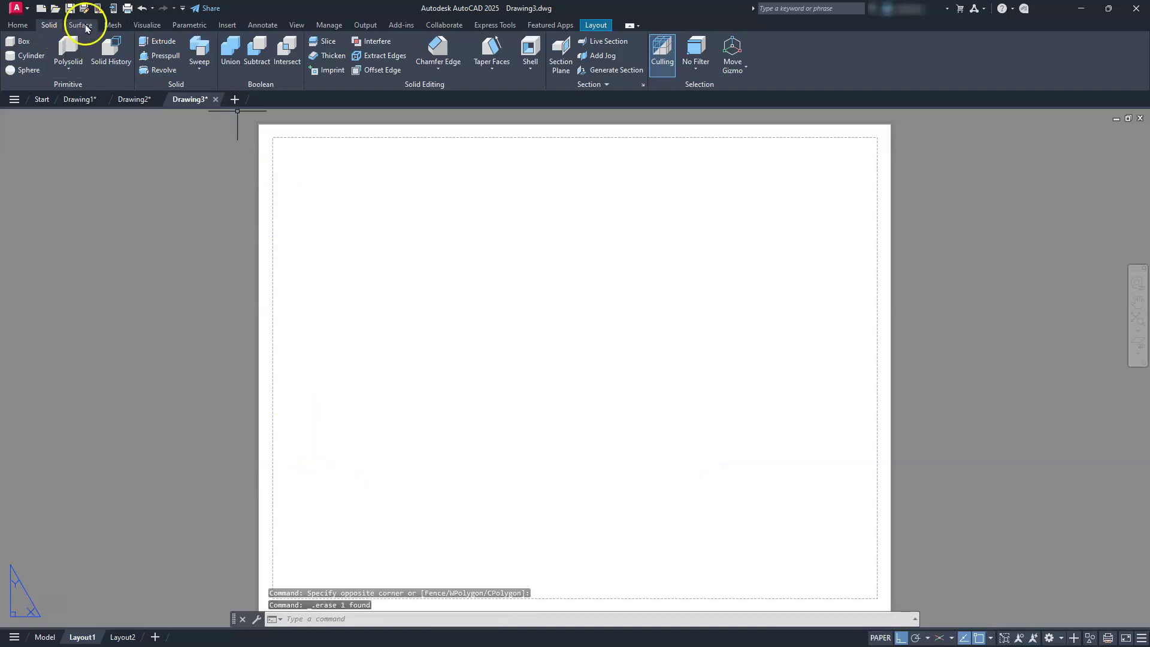
# Try to draw a sheet border rectangle on Layout1 with its first corner at 0,0
pyautogui.click(17, 25)
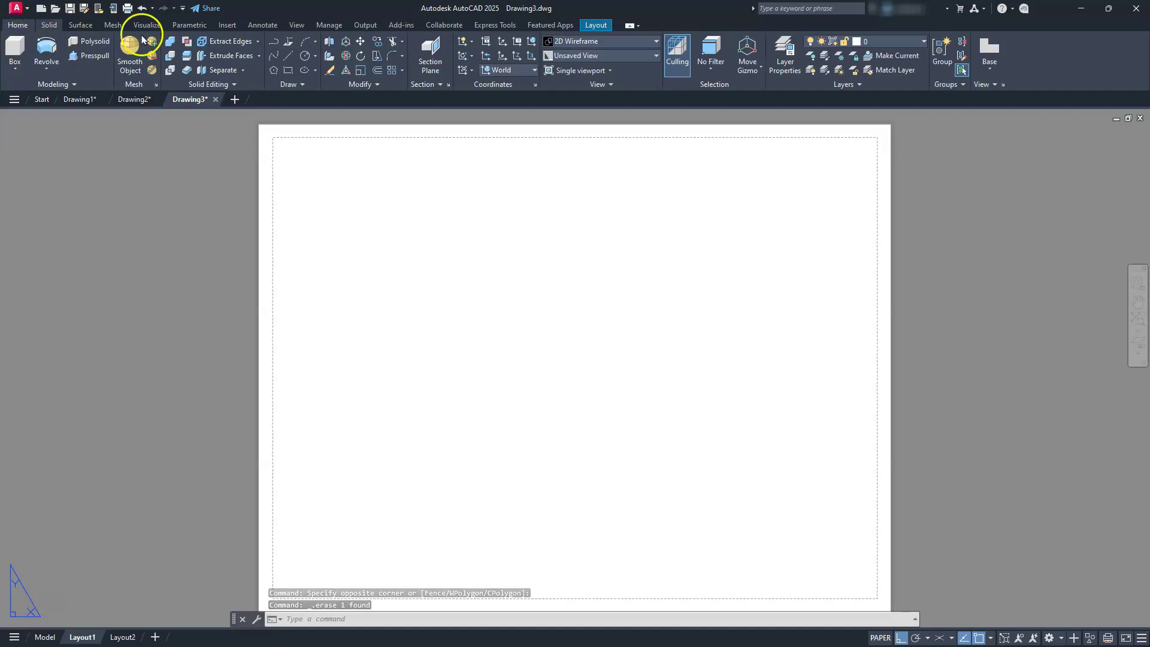
pyautogui.click(288, 71)
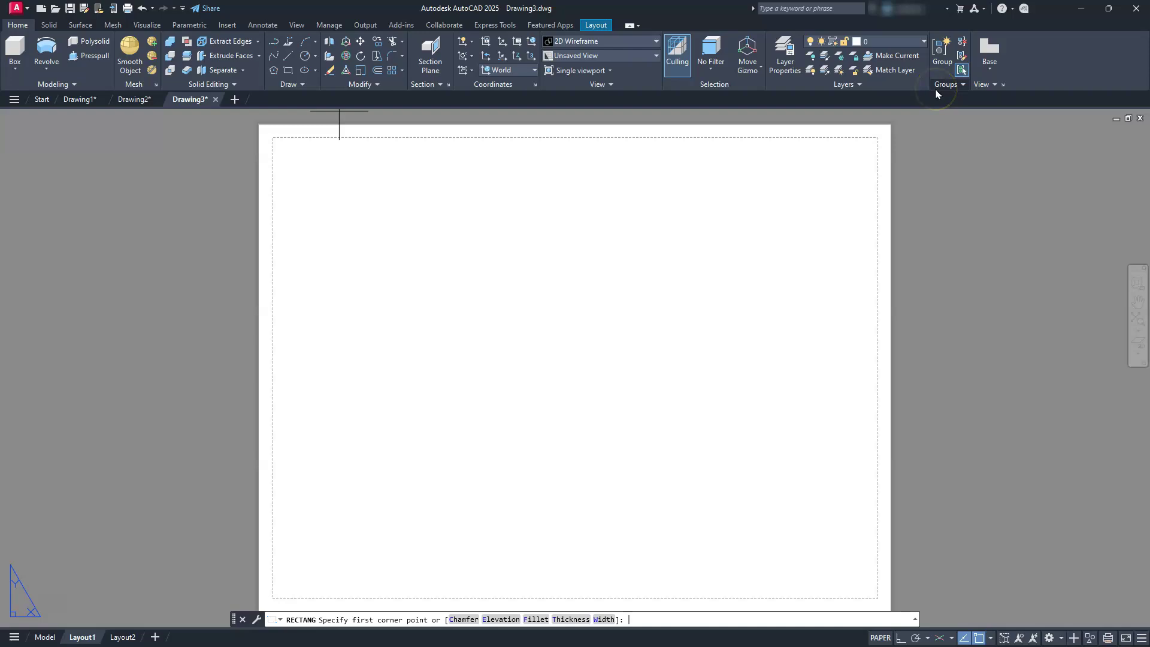
pyautogui.write('0,0')
pyautogui.press('Return')
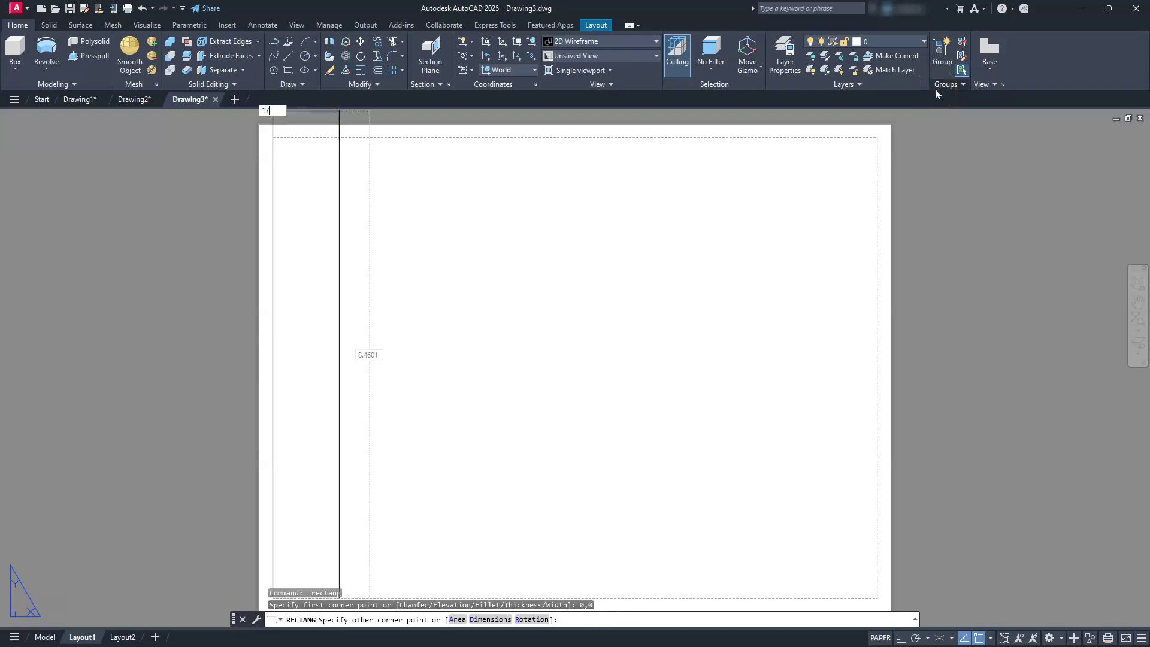
pyautogui.press('Return')
pyautogui.press('F8')
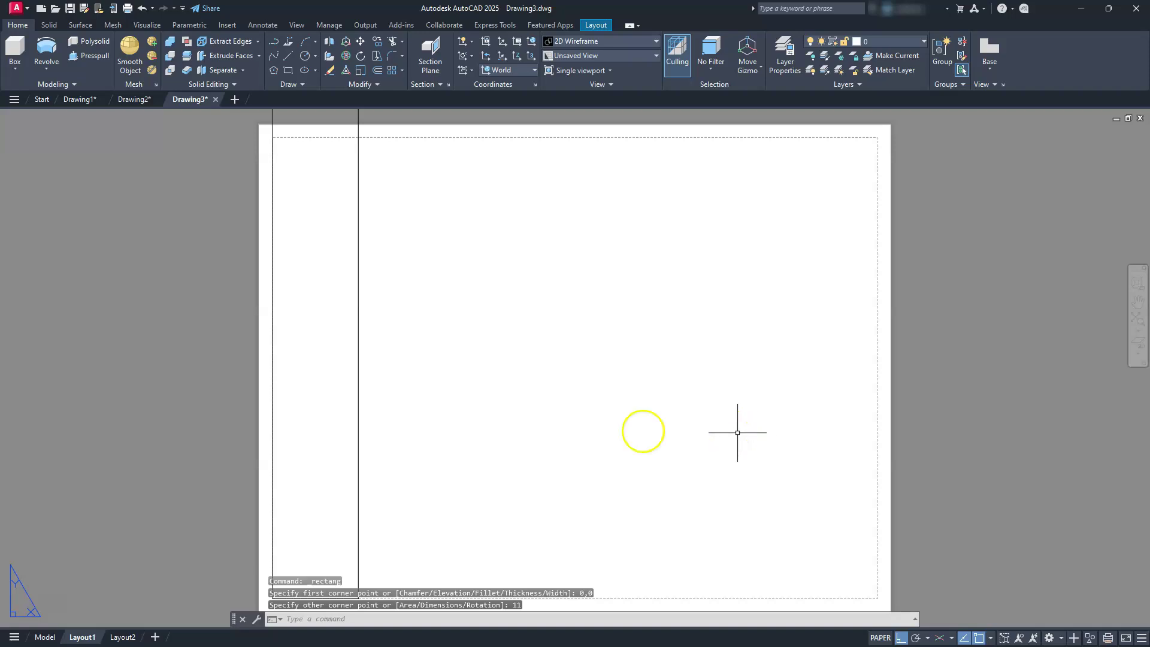
# Erase the overly tall, narrow rectangle from Layout1
pyautogui.scroll(-3, 360, 440)
pyautogui.press('Escape')
pyautogui.press('Escape')
pyautogui.press('Escape')
pyautogui.click(362, 423)
pyautogui.click(340, 431)
pyautogui.press('Delete')
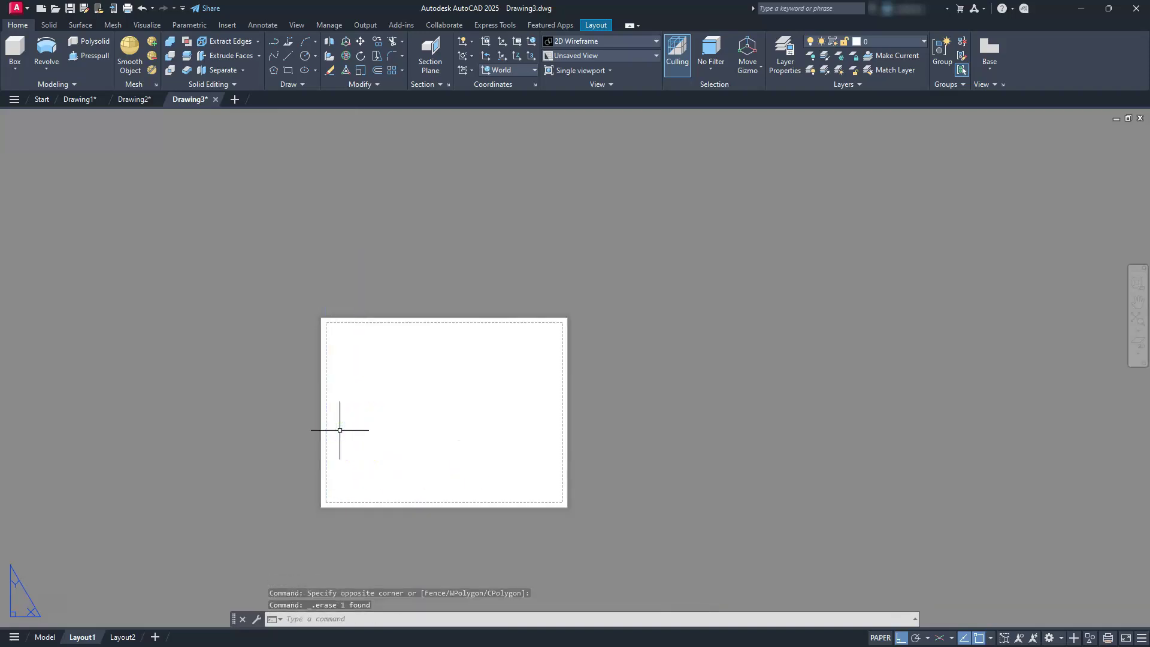
# Draw a rectangle on the empty Layout1 sheet, placing its first corner at 0,0
pyautogui.click(288, 70)
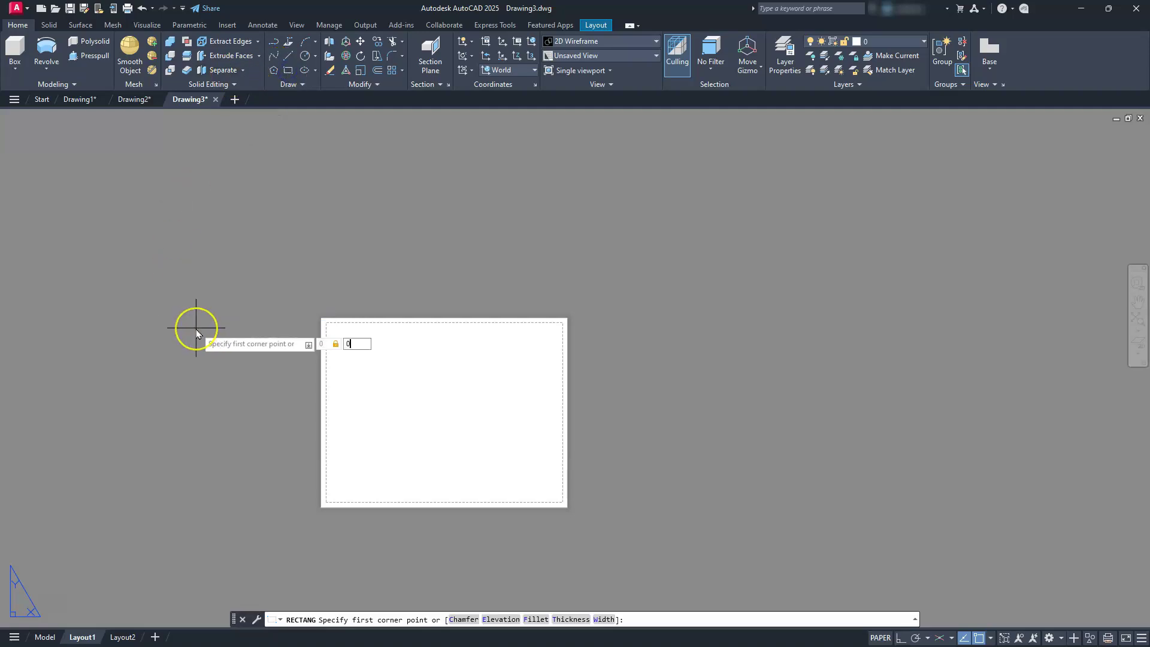
# Draw a 17 by 11 rectangle on the layout with its first corner at 0,0
pyautogui.press('Return')
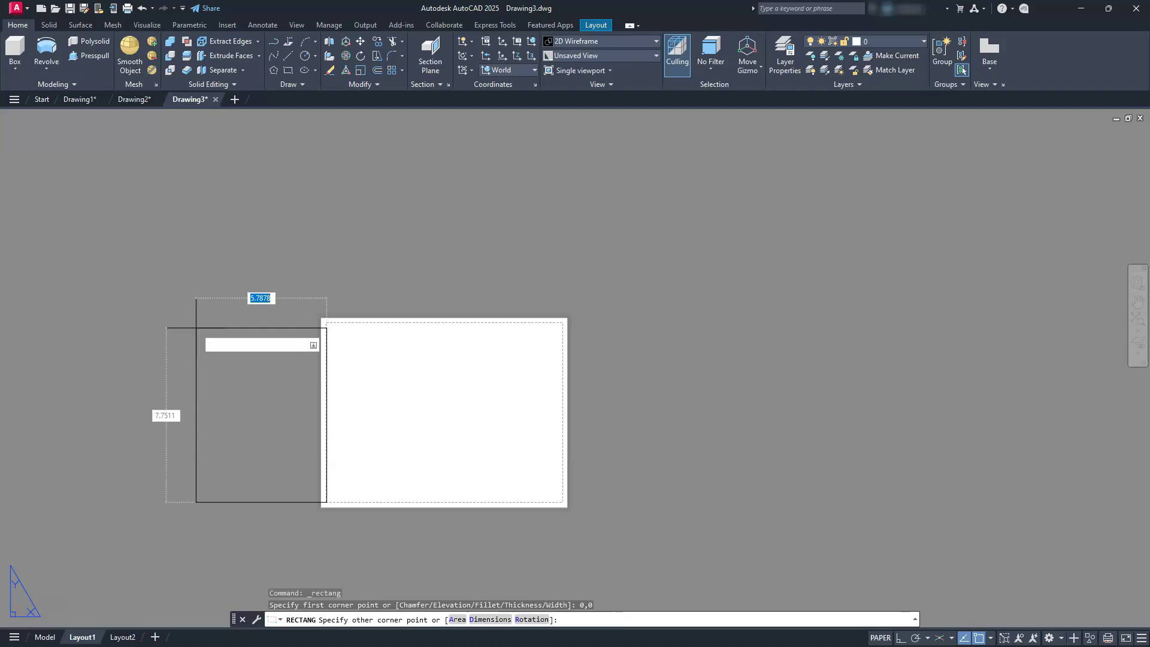
pyautogui.write('17')
pyautogui.press('Tab')
pyautogui.write('1')
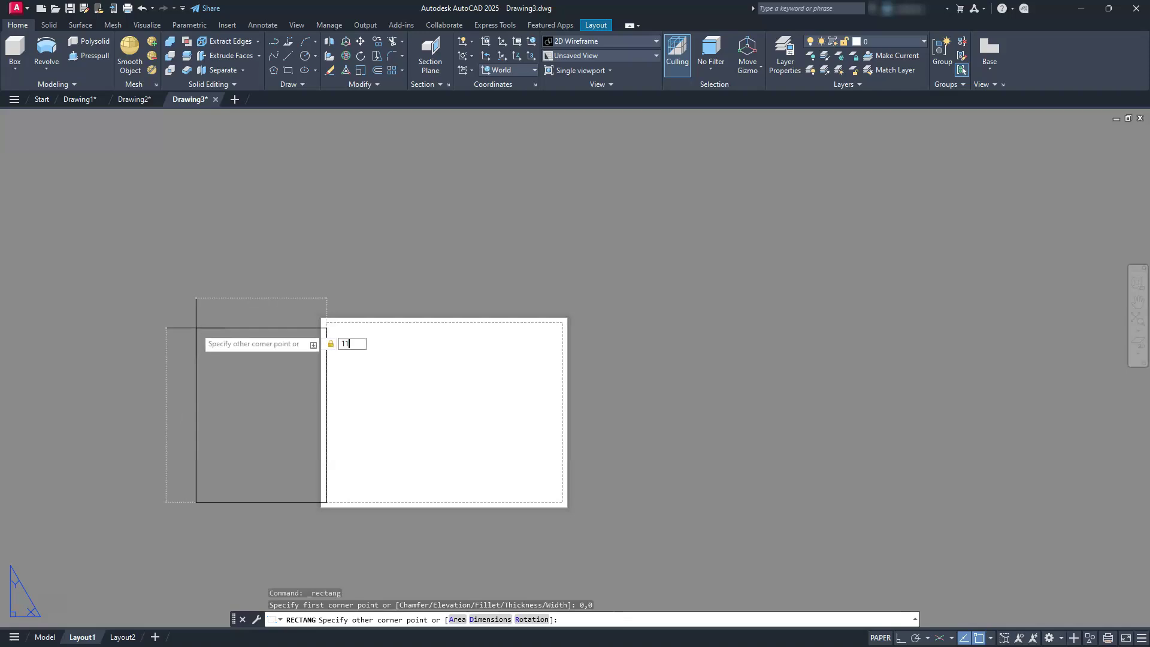
pyautogui.press('Return')
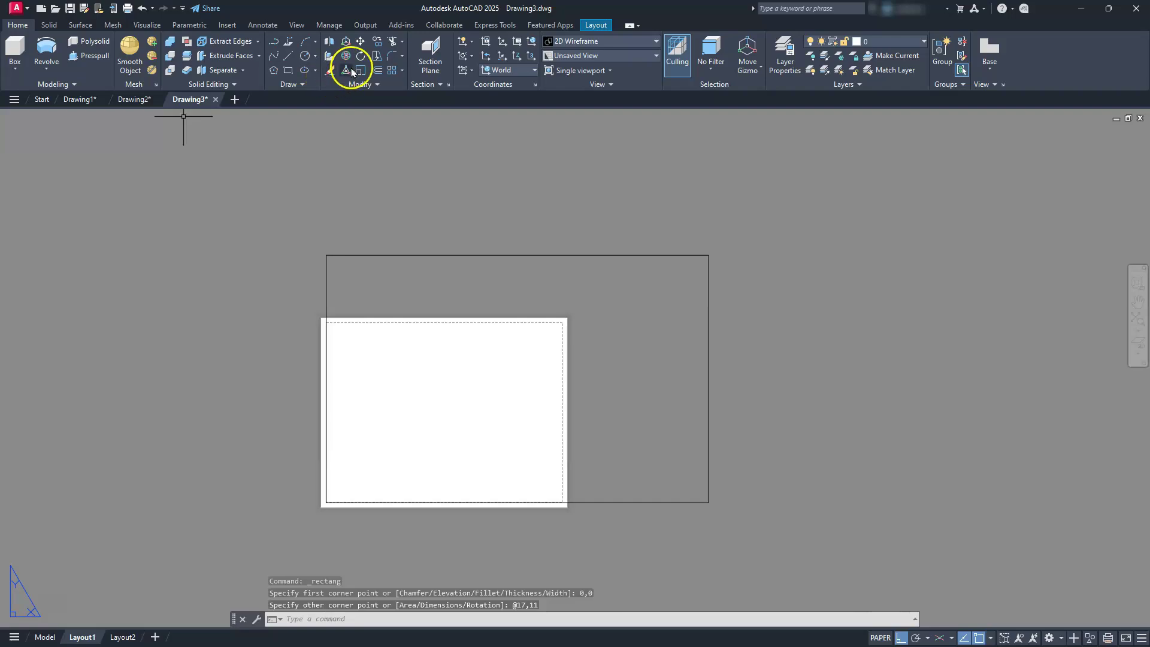
# Offset the 17 by 11 rectangle inward by 0.25 to form an inner border
pyautogui.click(377, 70)
pyautogui.write('.25')
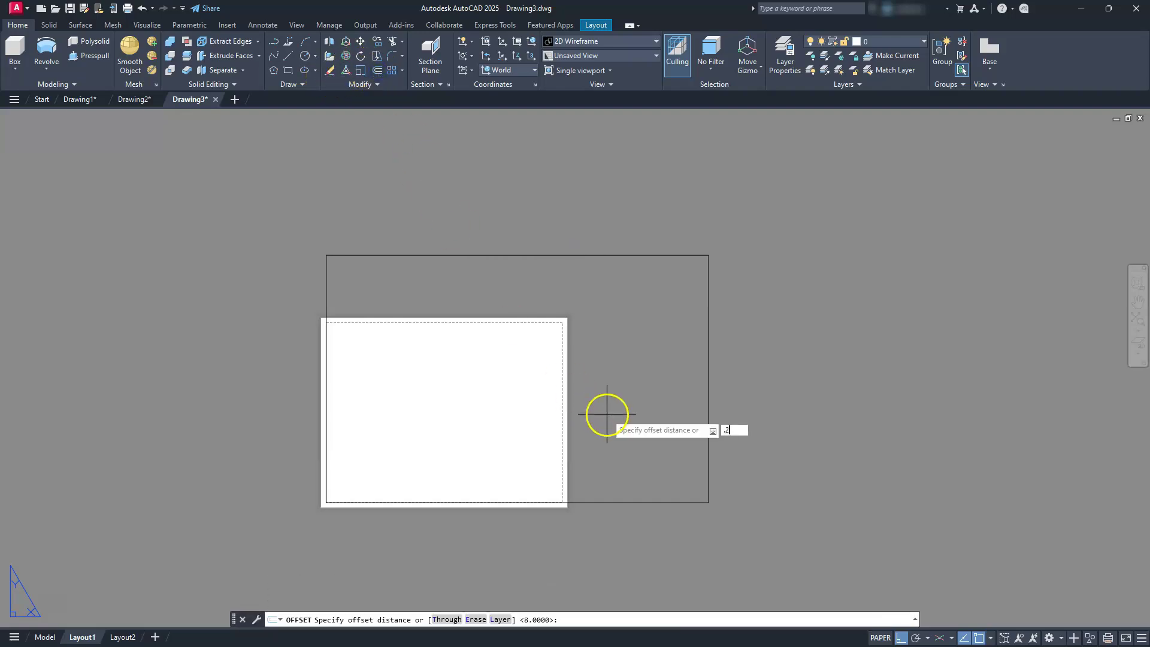
pyautogui.press('Return')
pyautogui.click(598, 255)
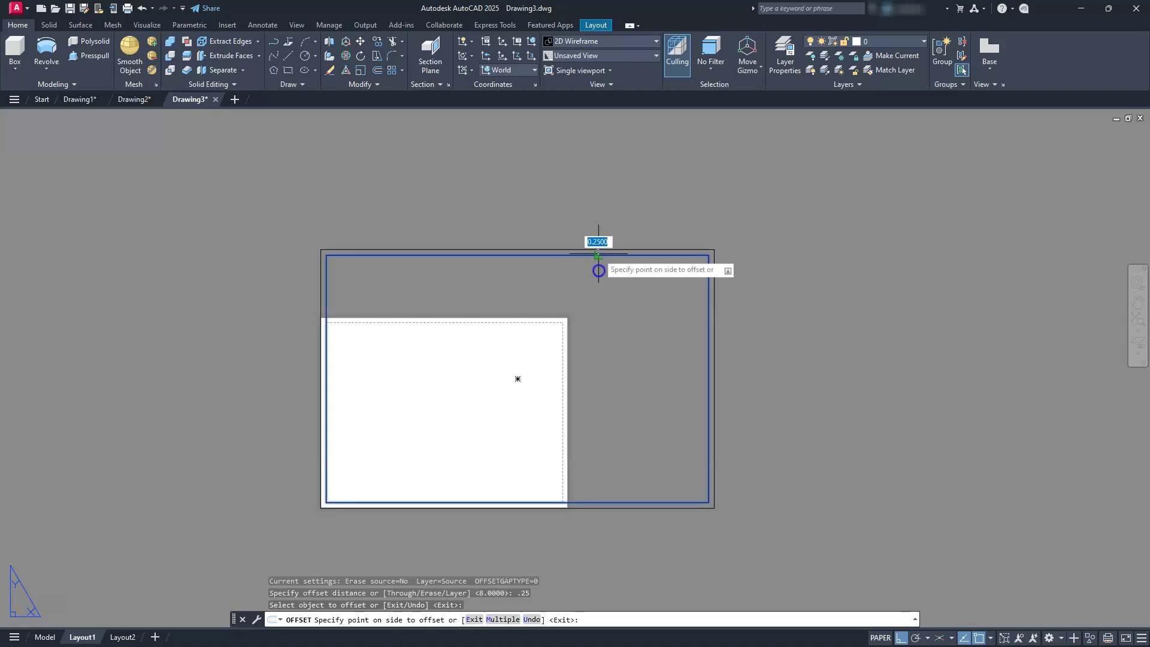
pyautogui.click(597, 293)
pyautogui.press('Escape')
pyautogui.press('Escape')
pyautogui.press('Escape')
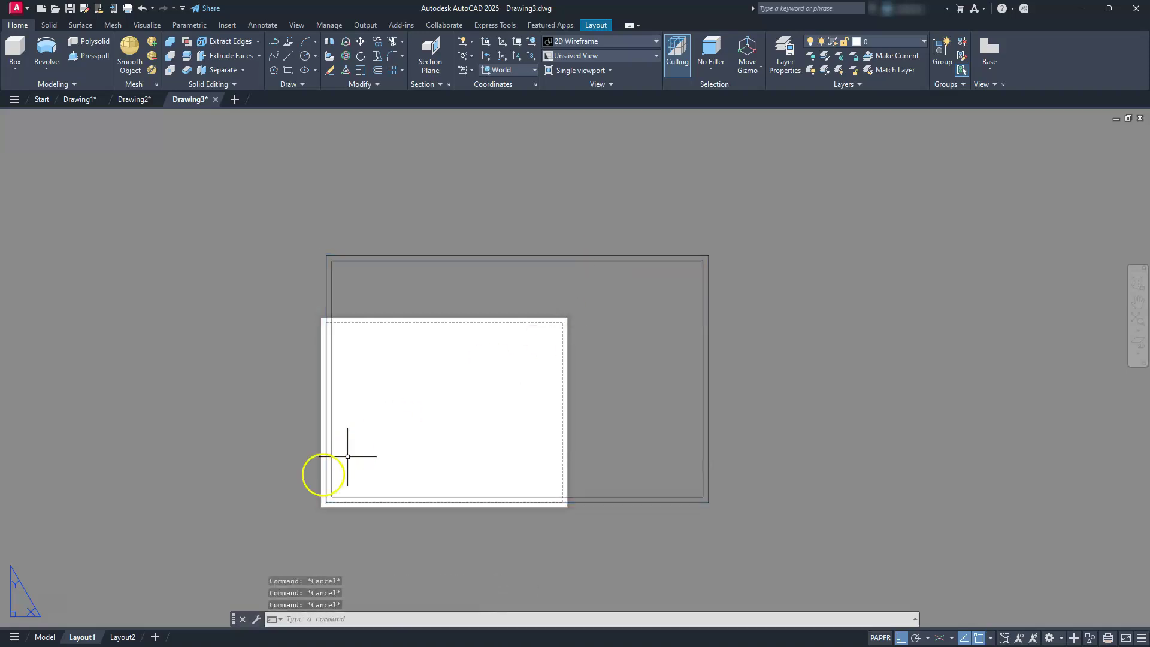
# Modify Layout1's page setup to use the DWG To PDF.pc3 plotter and ANSI full bleed B (17.00 x 11.00 Inches) paper
pyautogui.rightClick(82, 639)
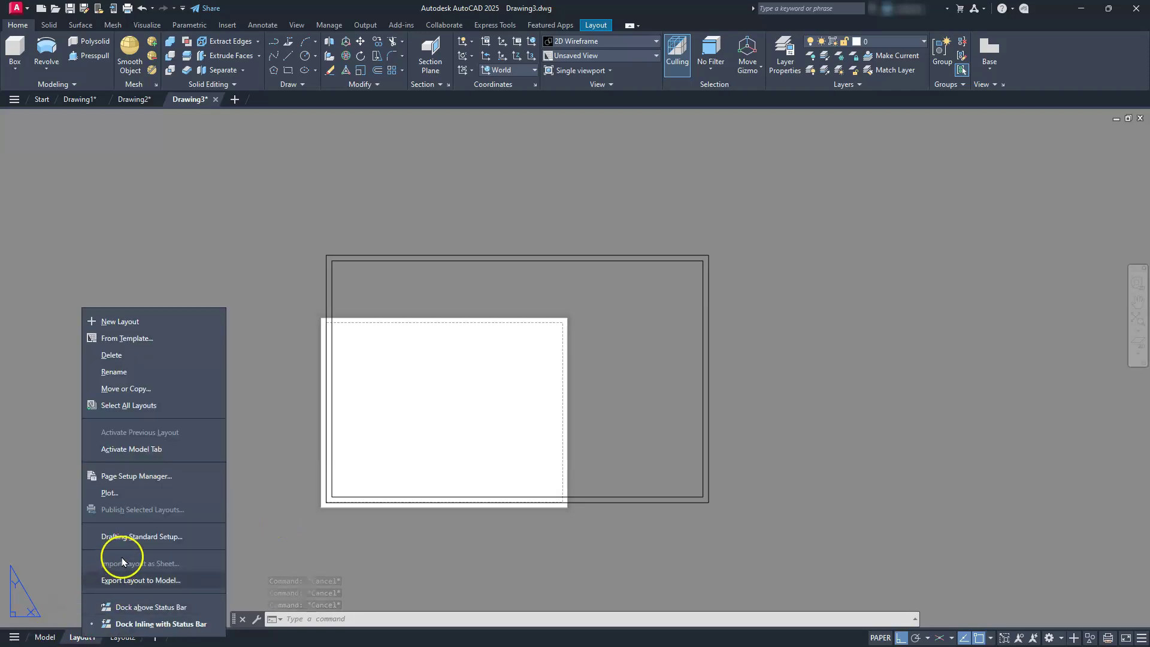
pyautogui.click(140, 476)
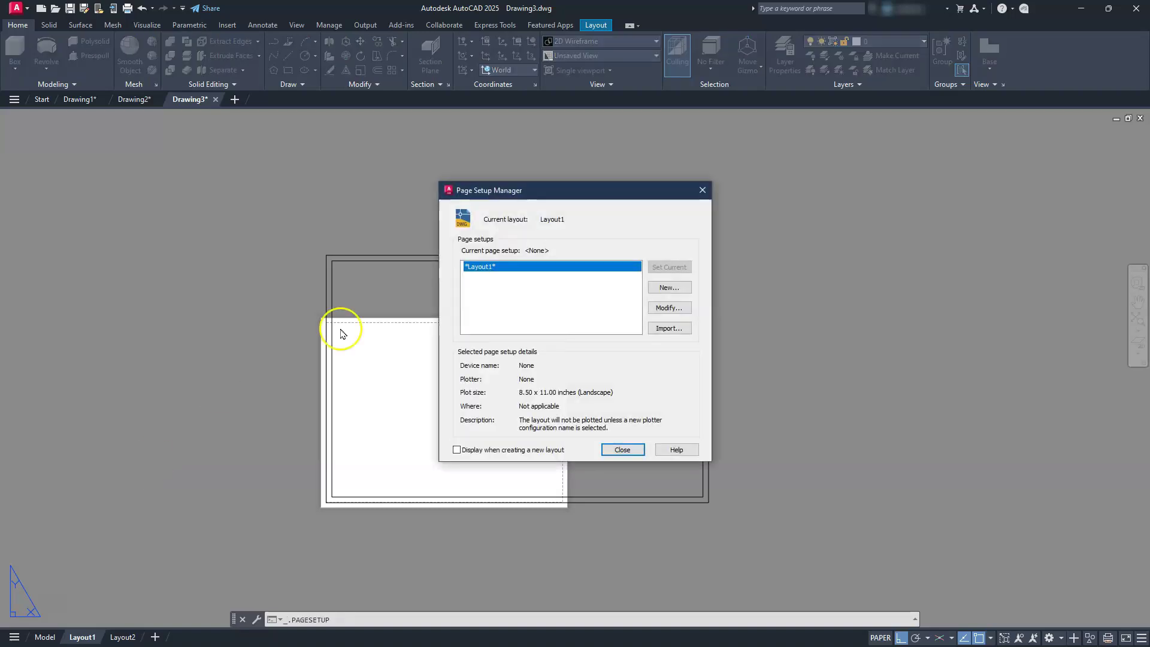
pyautogui.click(682, 309)
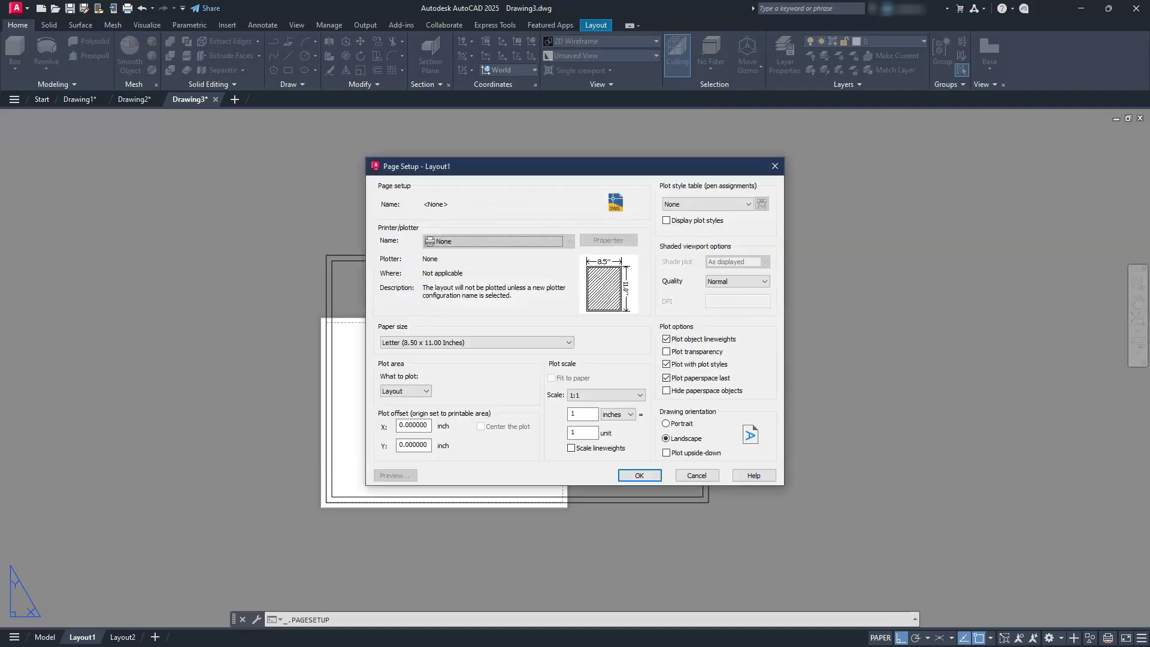
pyautogui.click(493, 243)
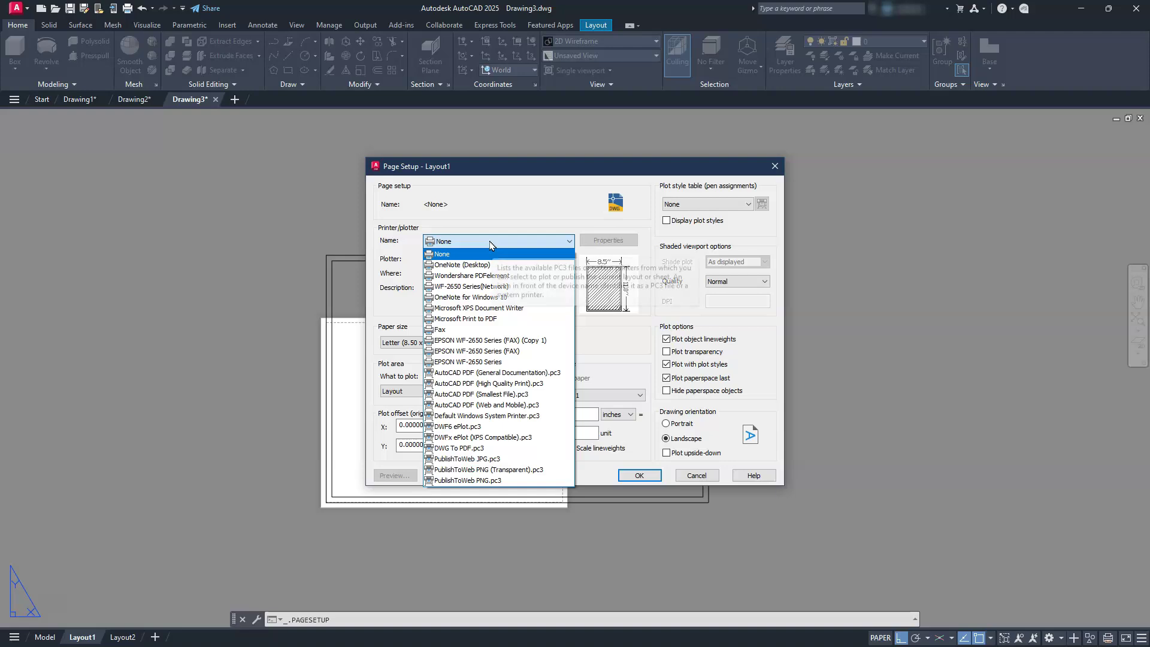
pyautogui.click(469, 451)
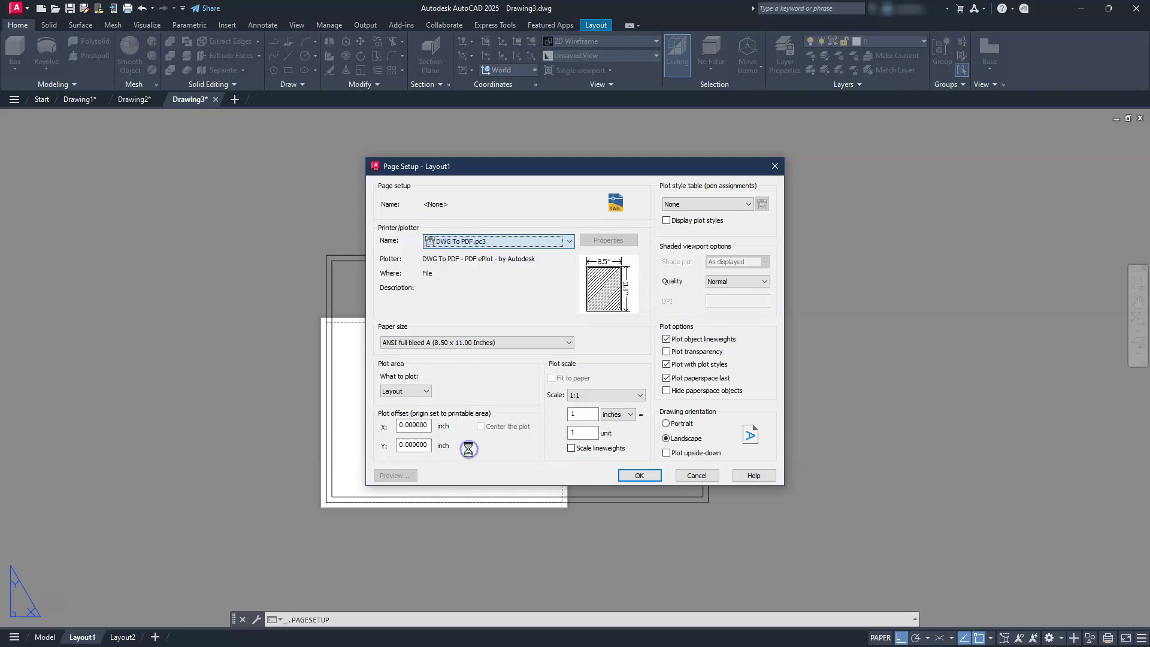
pyautogui.click(458, 342)
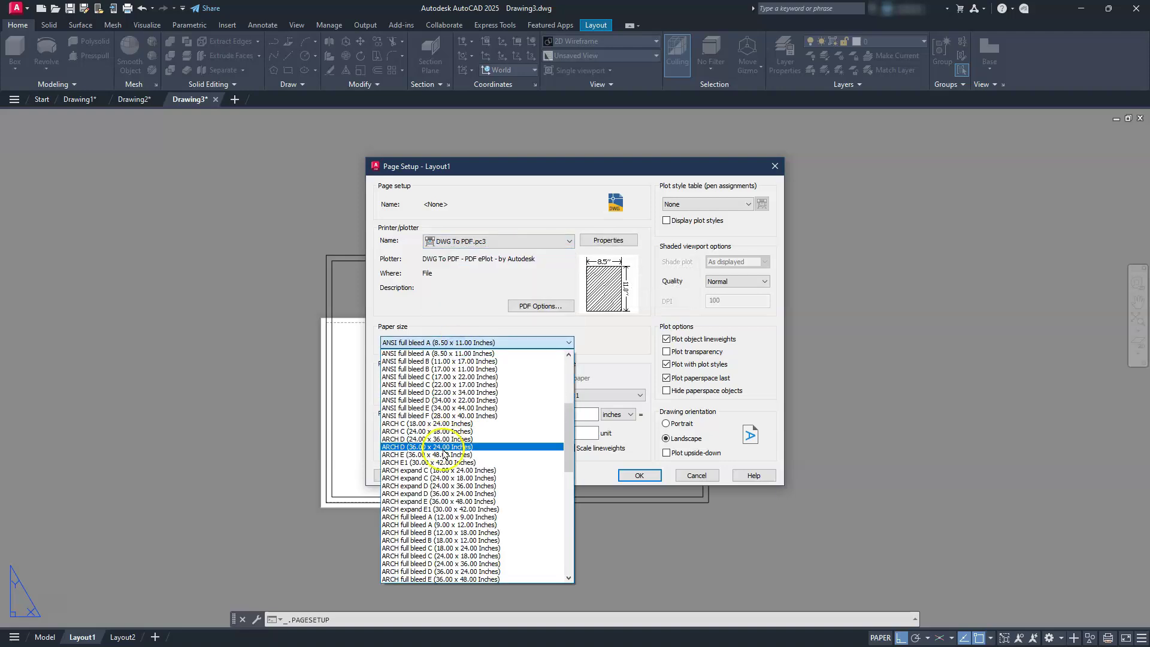
pyautogui.click(441, 371)
# Set the plot area to a window spanning opposite corners of the inner border rectangle and center the plot
pyautogui.click(424, 390)
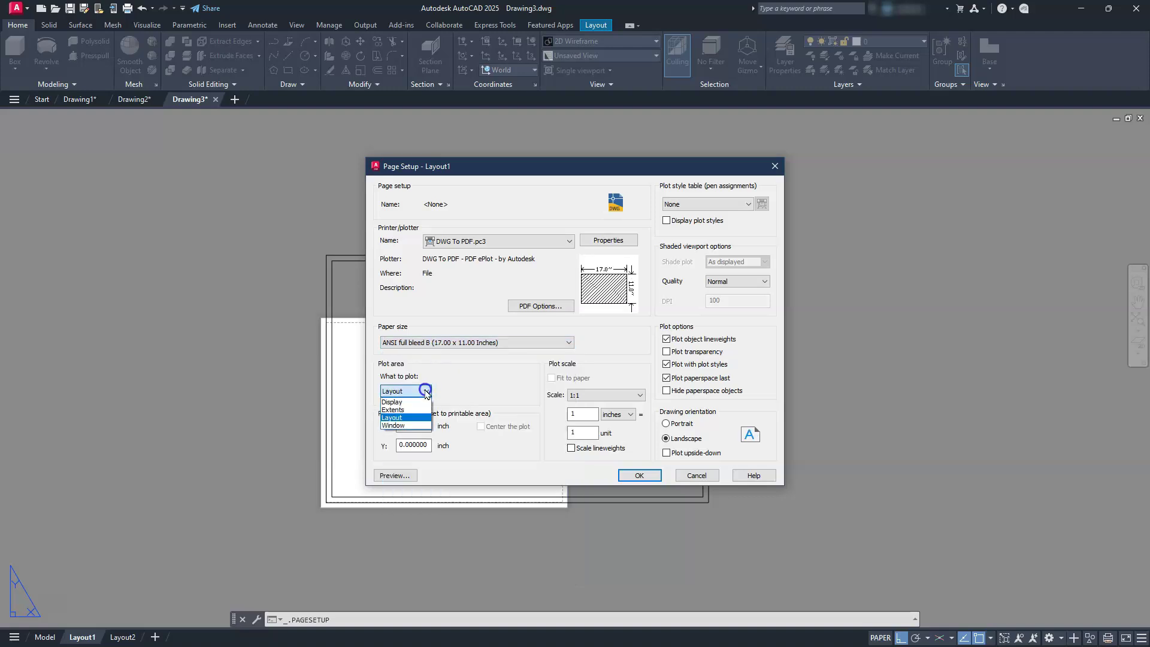
pyautogui.click(397, 426)
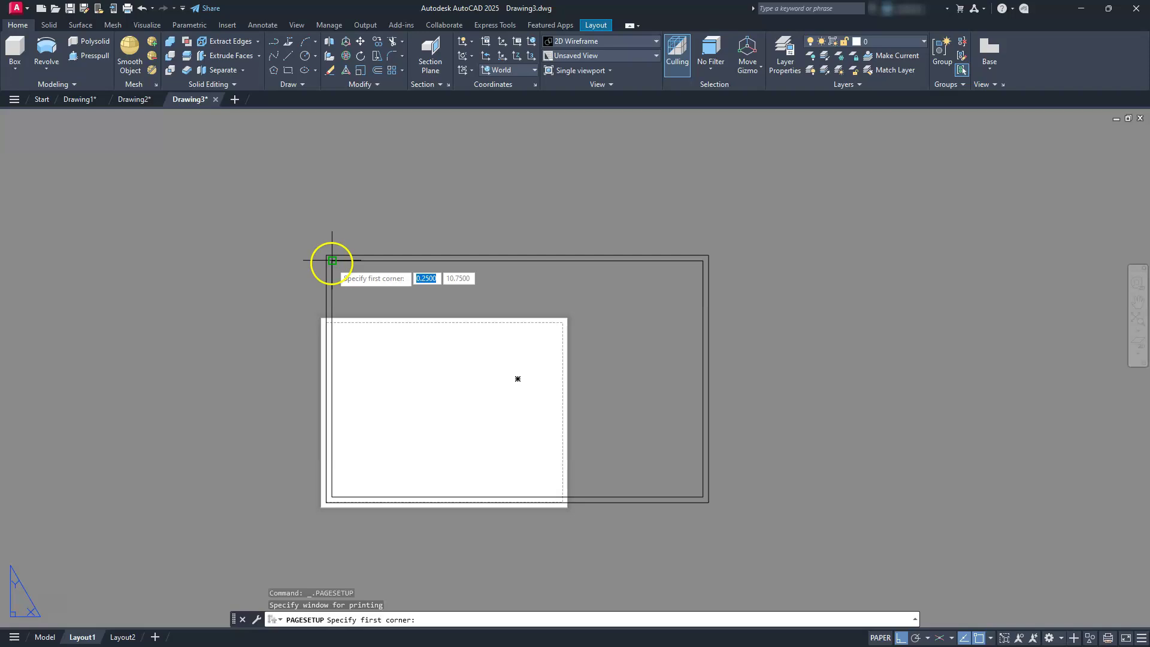
pyautogui.click(331, 261)
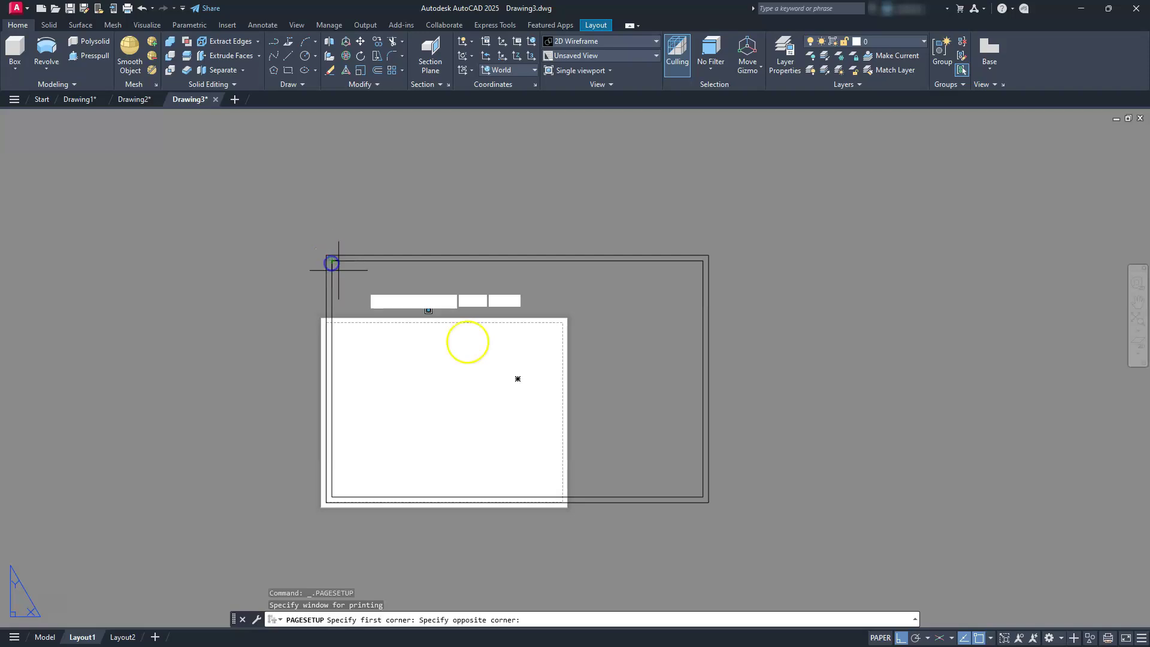
pyautogui.click(701, 496)
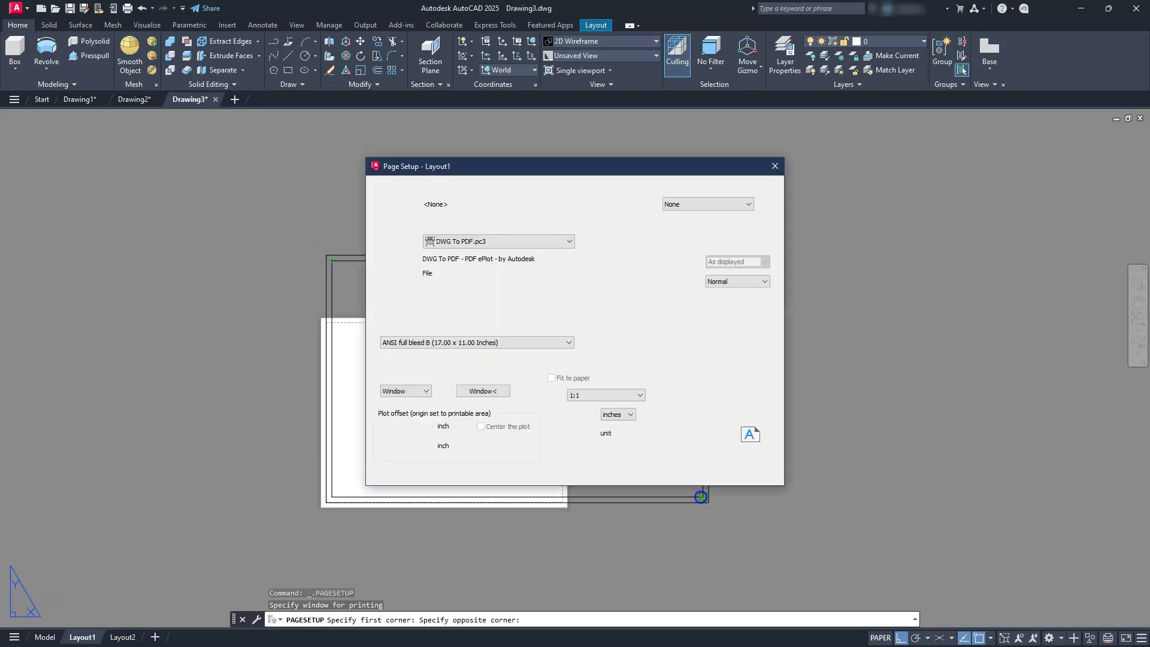
pyautogui.click(480, 427)
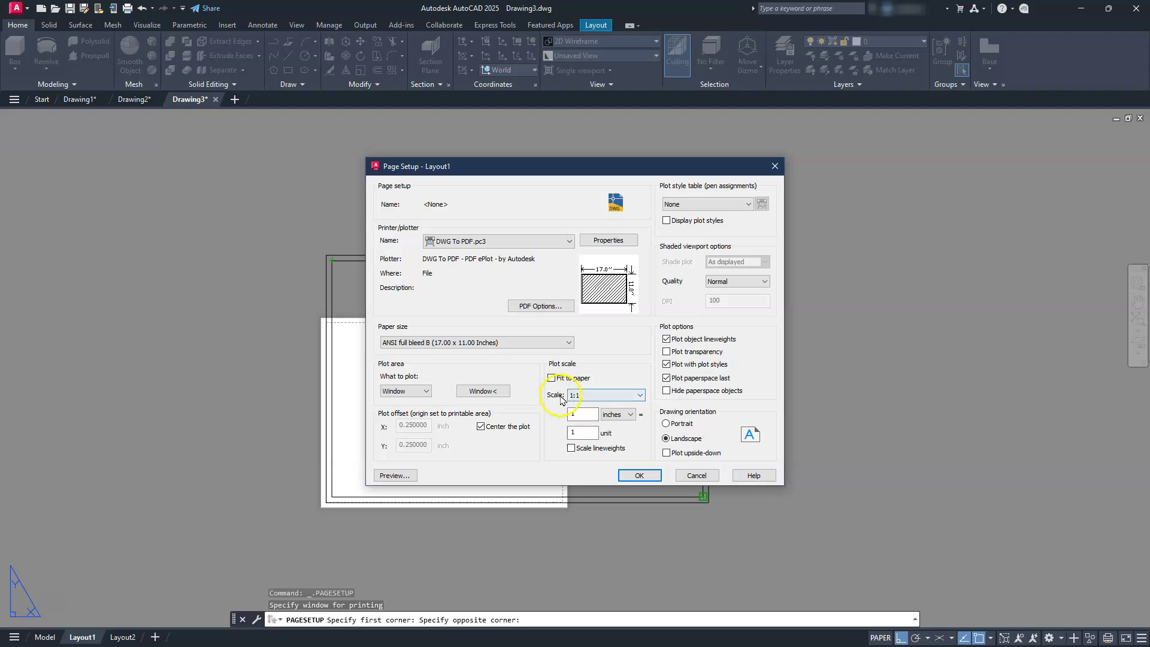
# Assign the monochrome.ctb plot style table and apply the page setup to Layout1
pyautogui.click(725, 204)
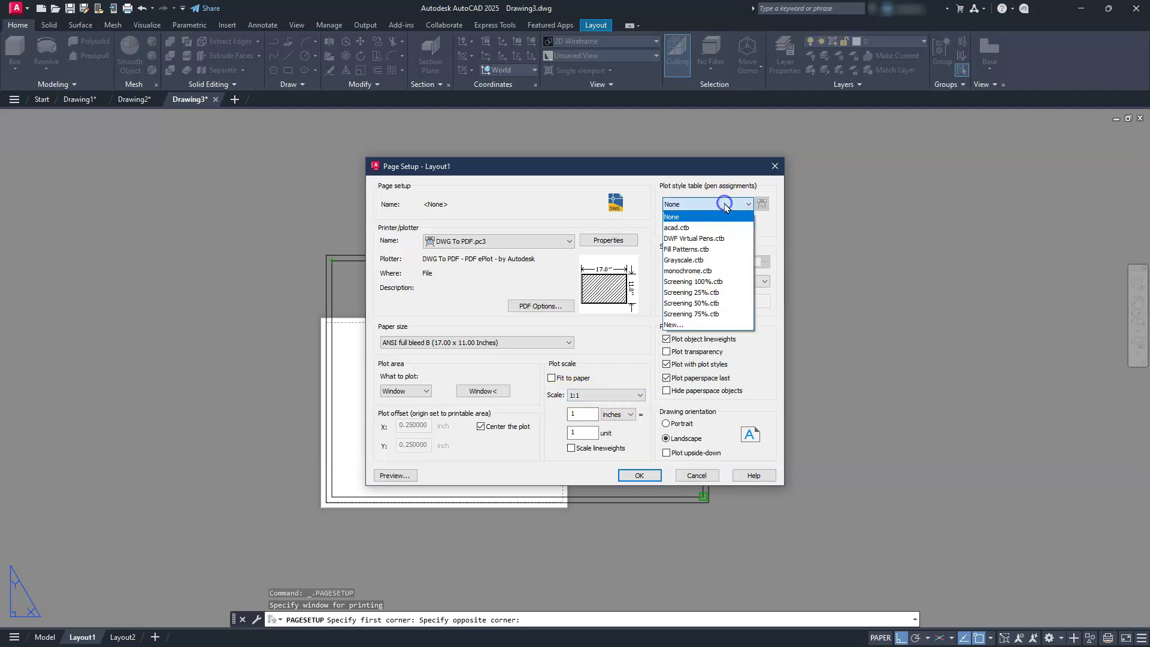
pyautogui.click(695, 271)
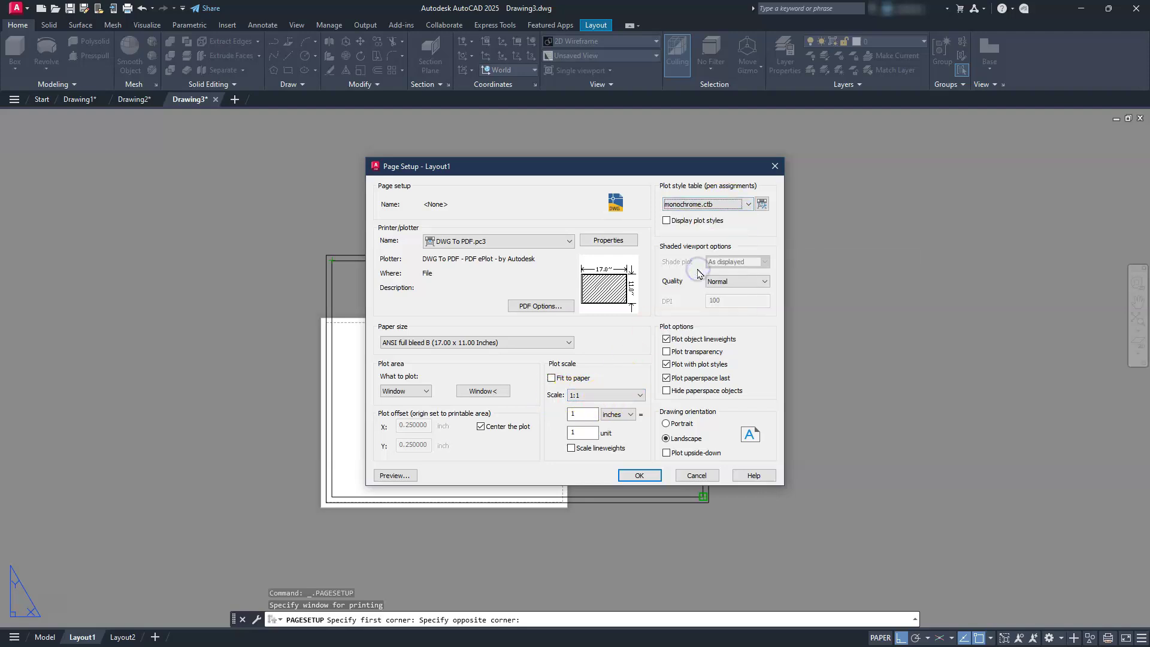
pyautogui.click(636, 476)
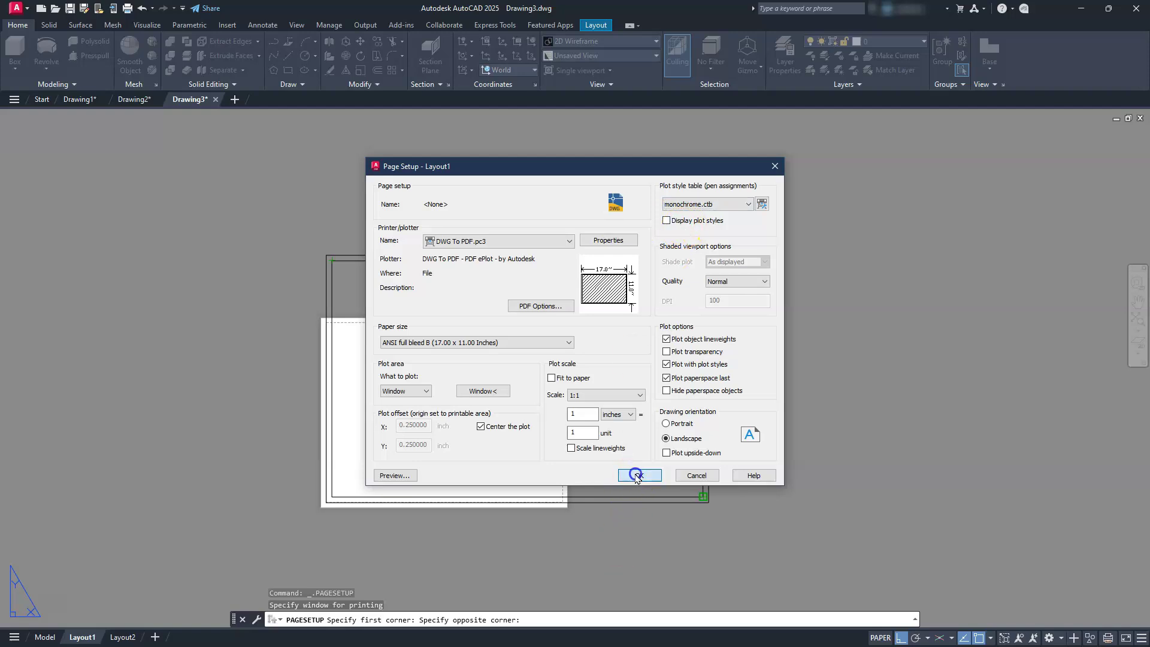
pyautogui.click(621, 450)
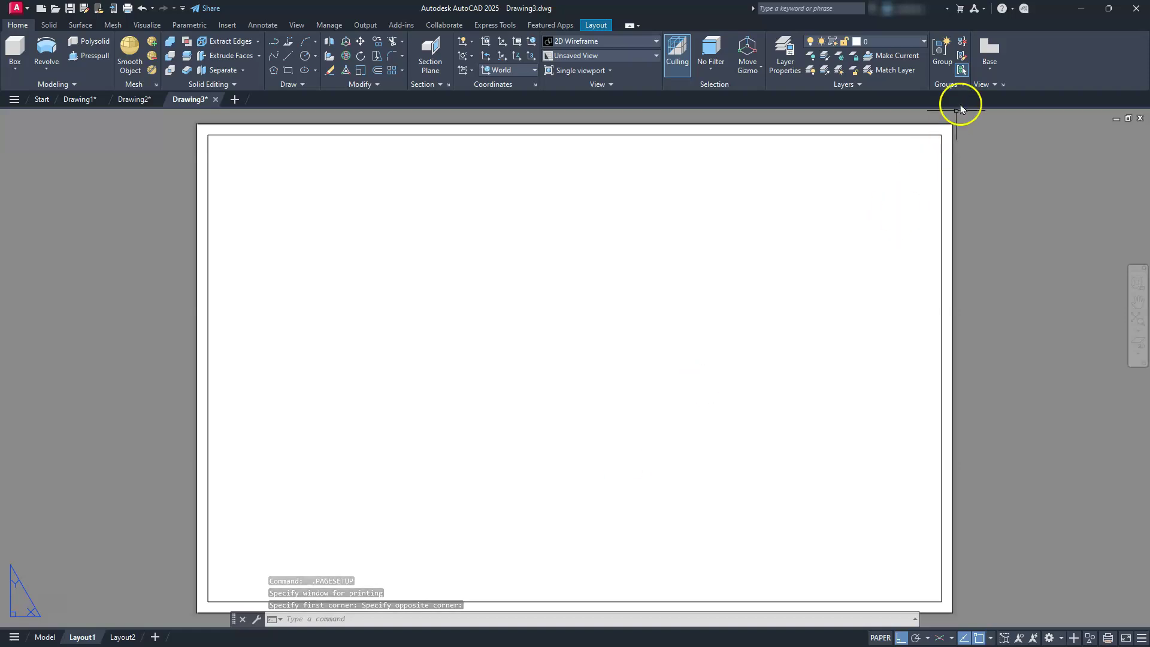
pyautogui.click(990, 68)
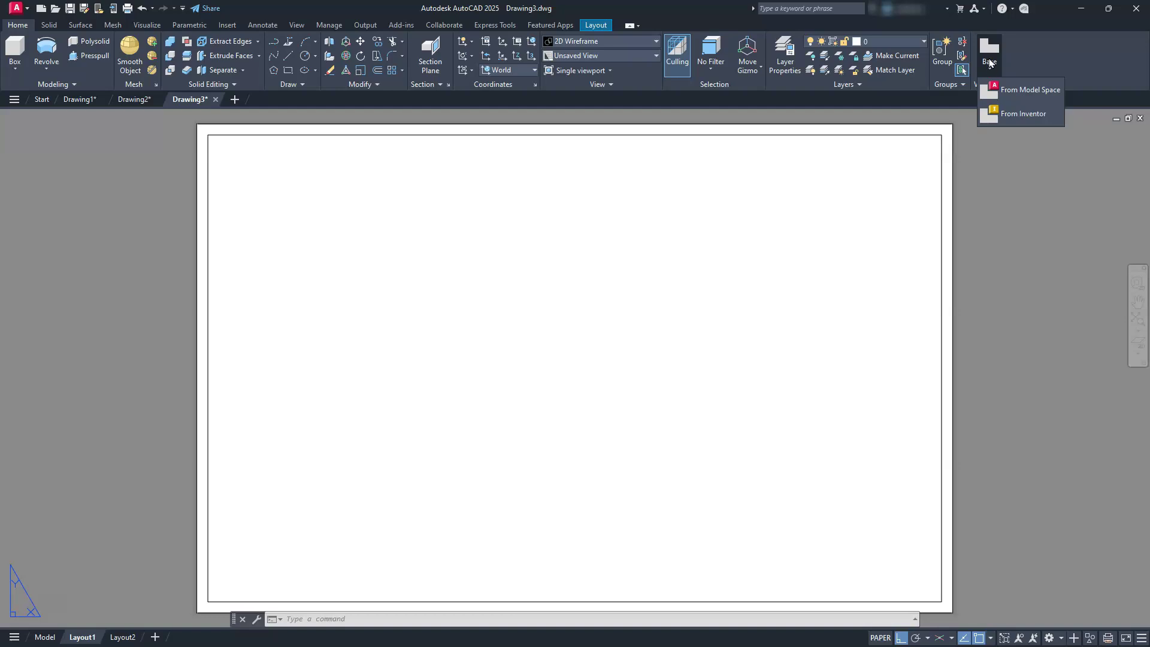
pyautogui.click(1006, 91)
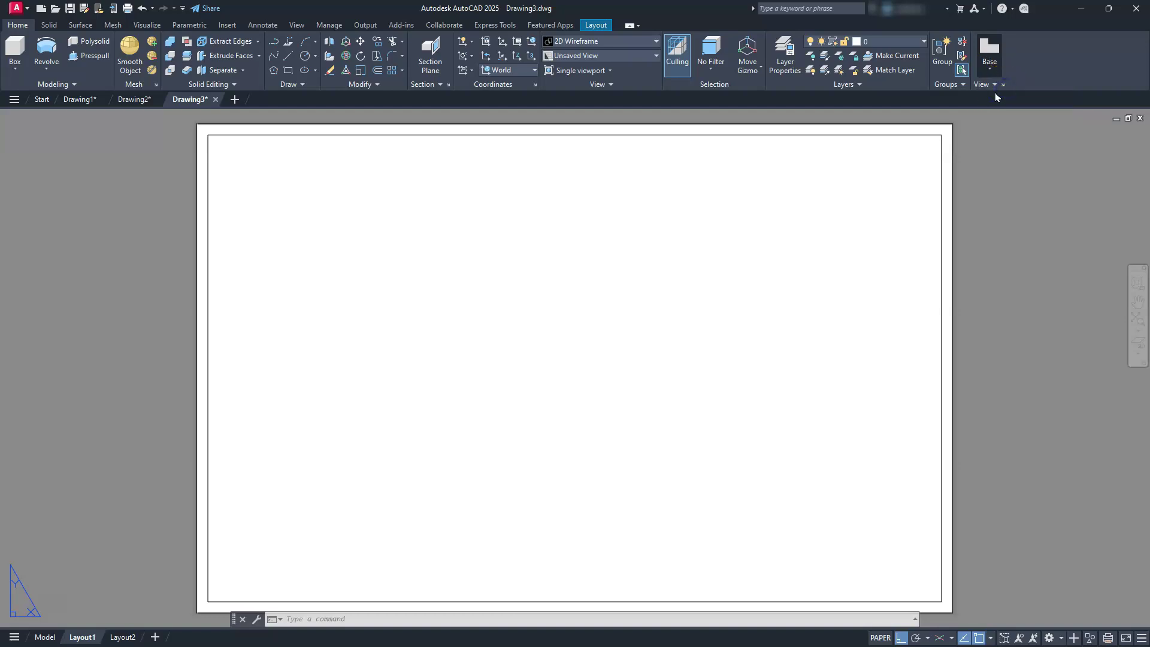
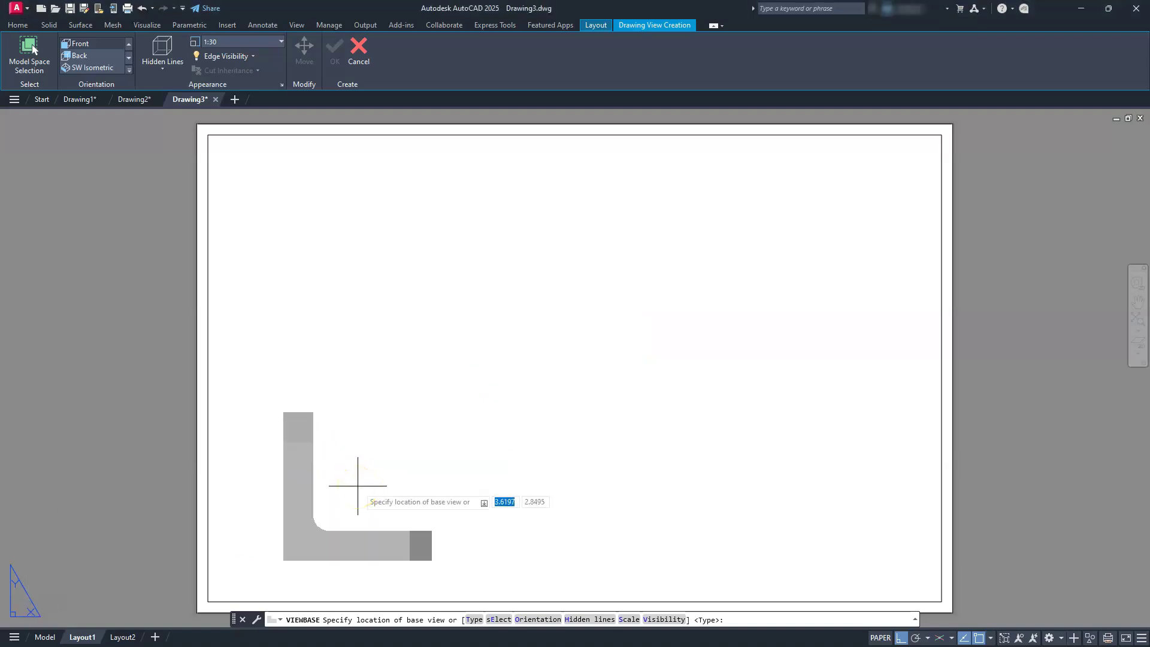
pyautogui.press('Escape')
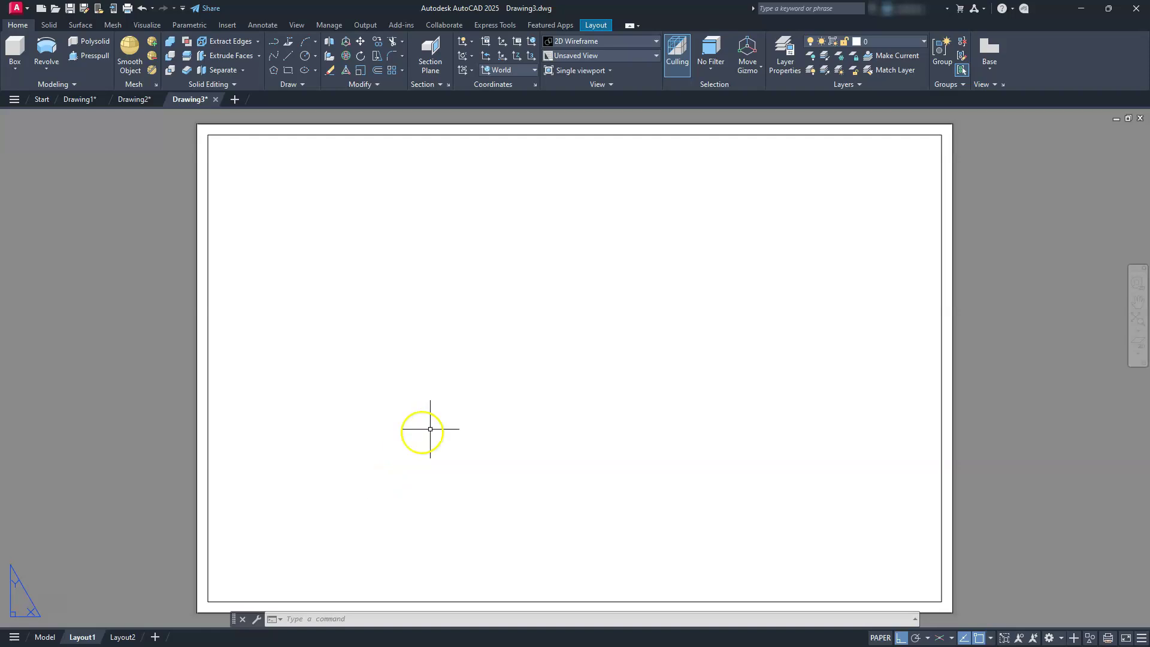
# Place a base view of the bracket from model space in the lower-left area of the sheet
pyautogui.click(996, 69)
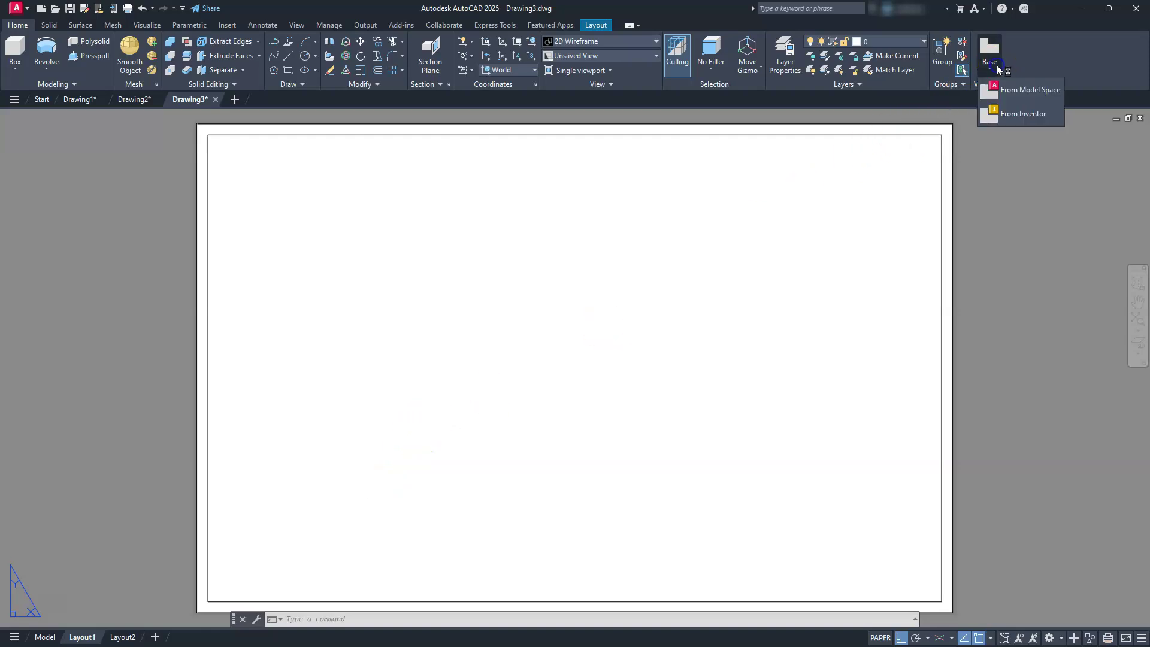
pyautogui.click(1004, 95)
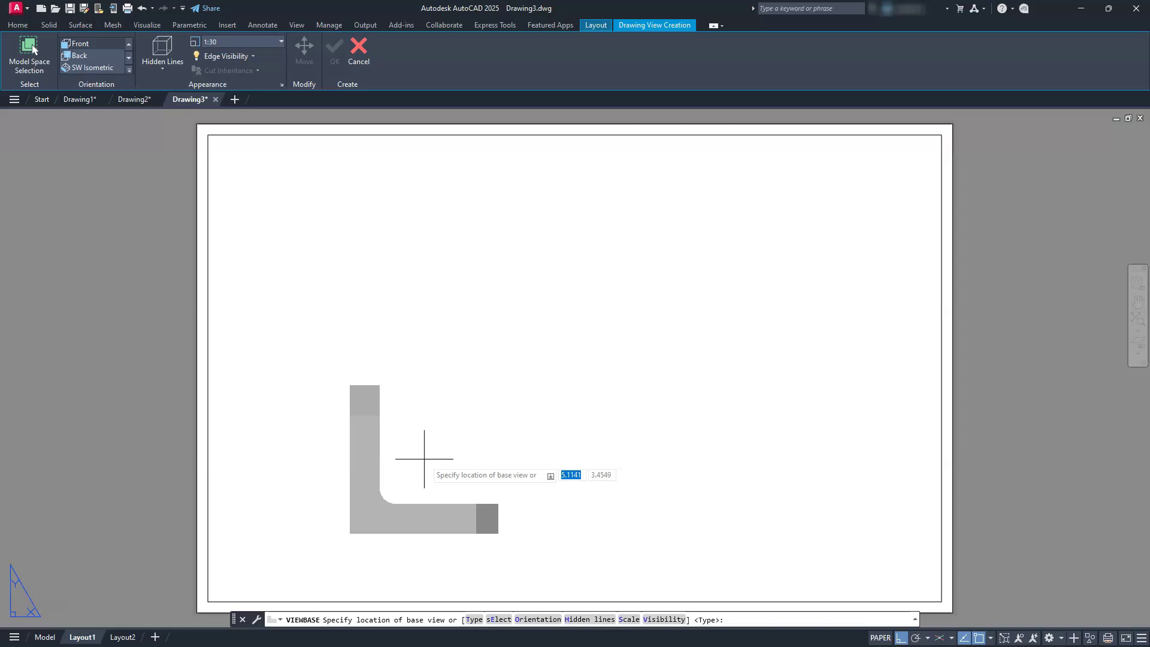
pyautogui.click(396, 474)
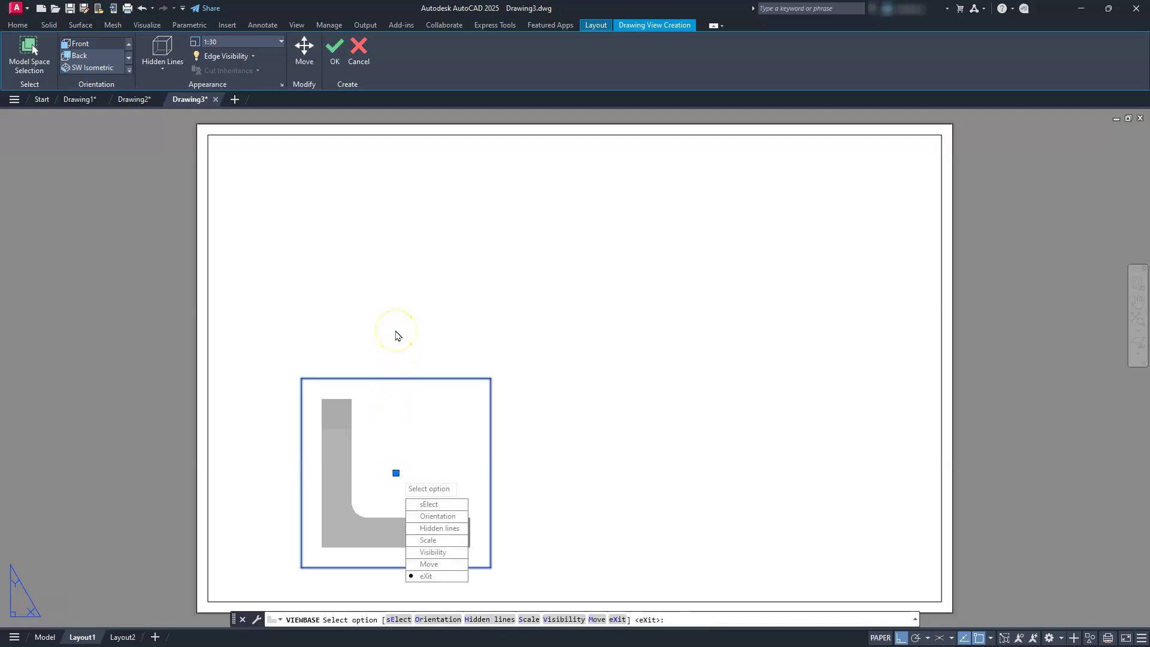
pyautogui.press('Return')
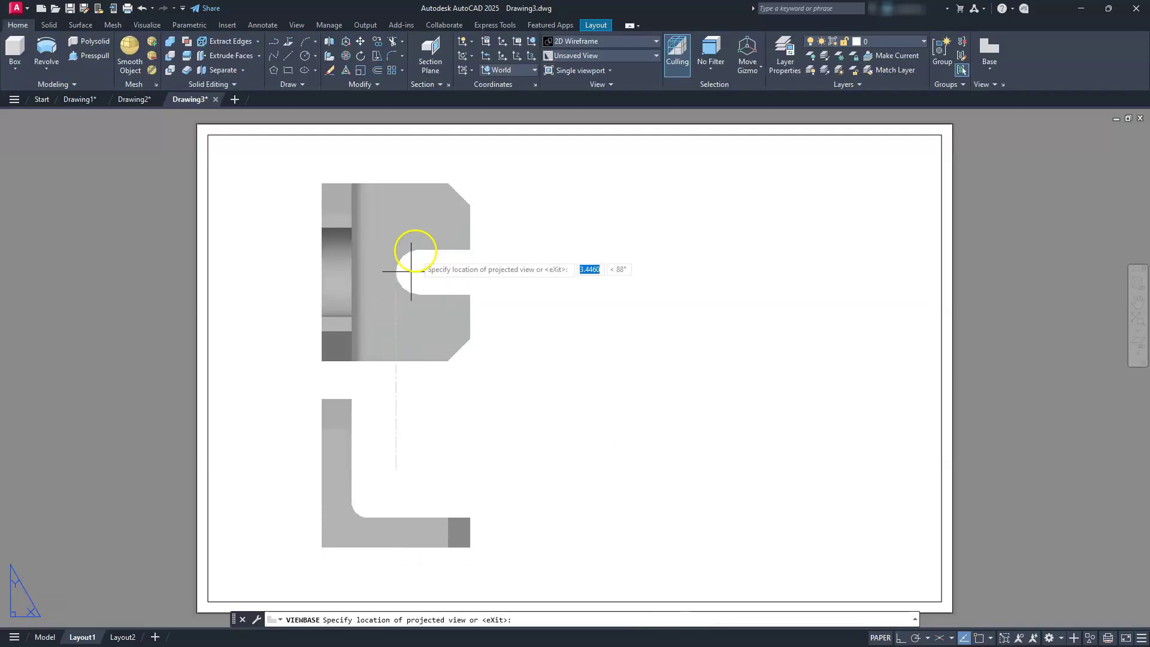
# Create projected views above and to the right of the base view, plus an isometric view in the sheet's upper-right area
pyautogui.click(413, 251)
pyautogui.click(745, 462)
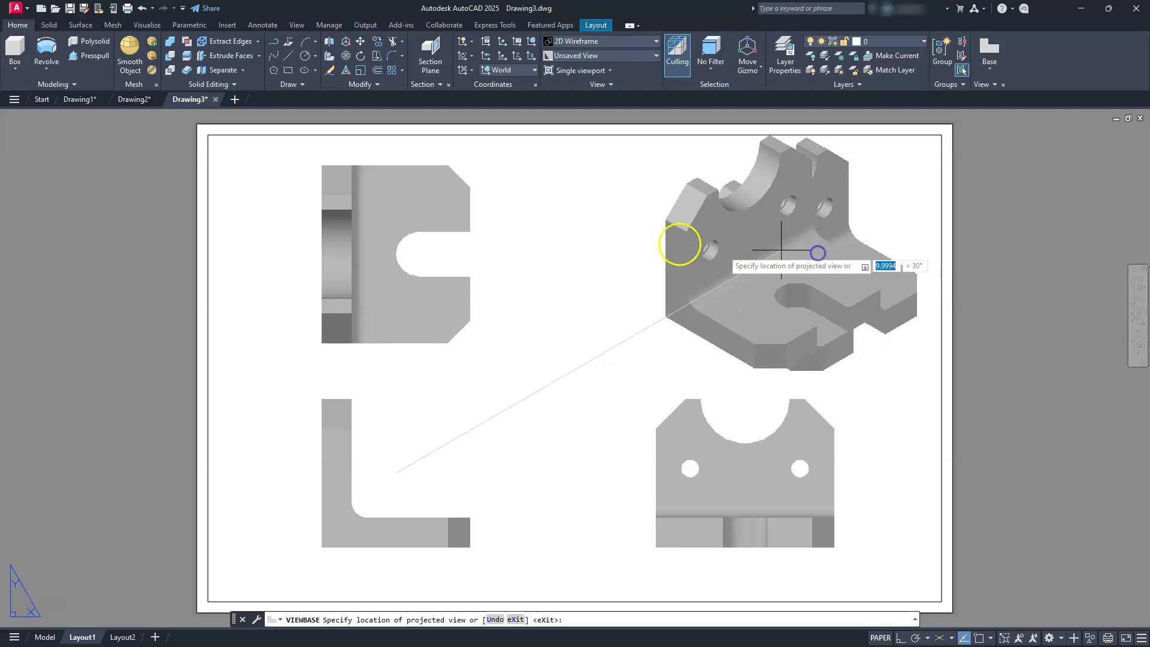
pyautogui.click(817, 252)
pyautogui.press('Return')
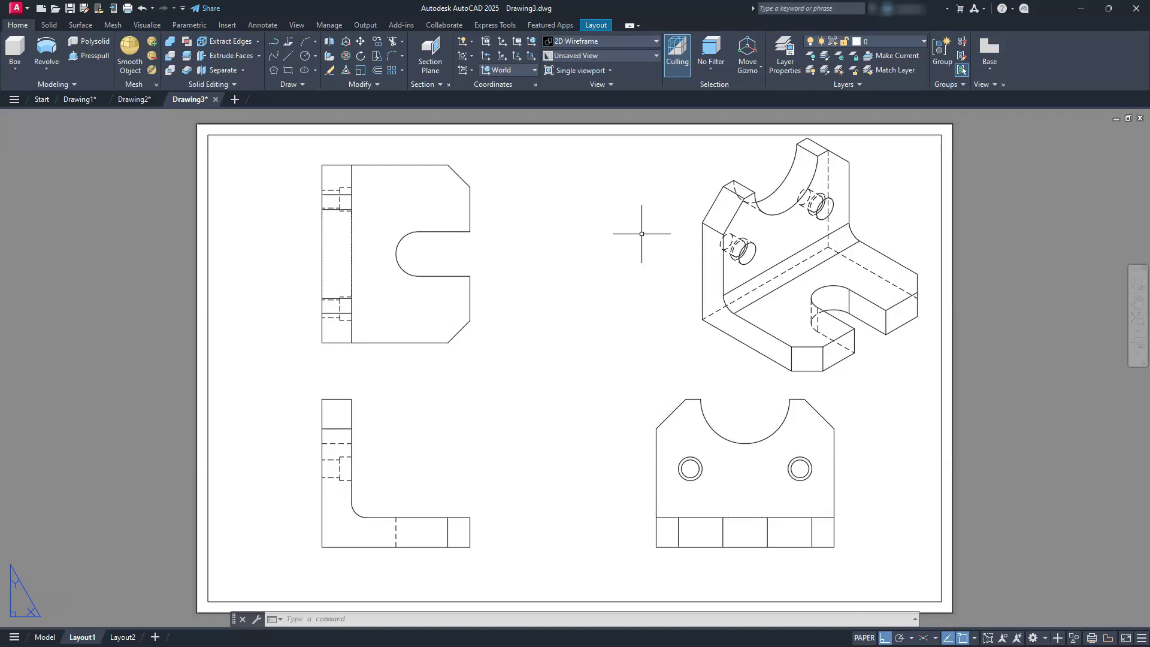
# Edit the isometric view to a 1:40 scale with only visible lines shown, and apply the changes
pyautogui.click(854, 284)
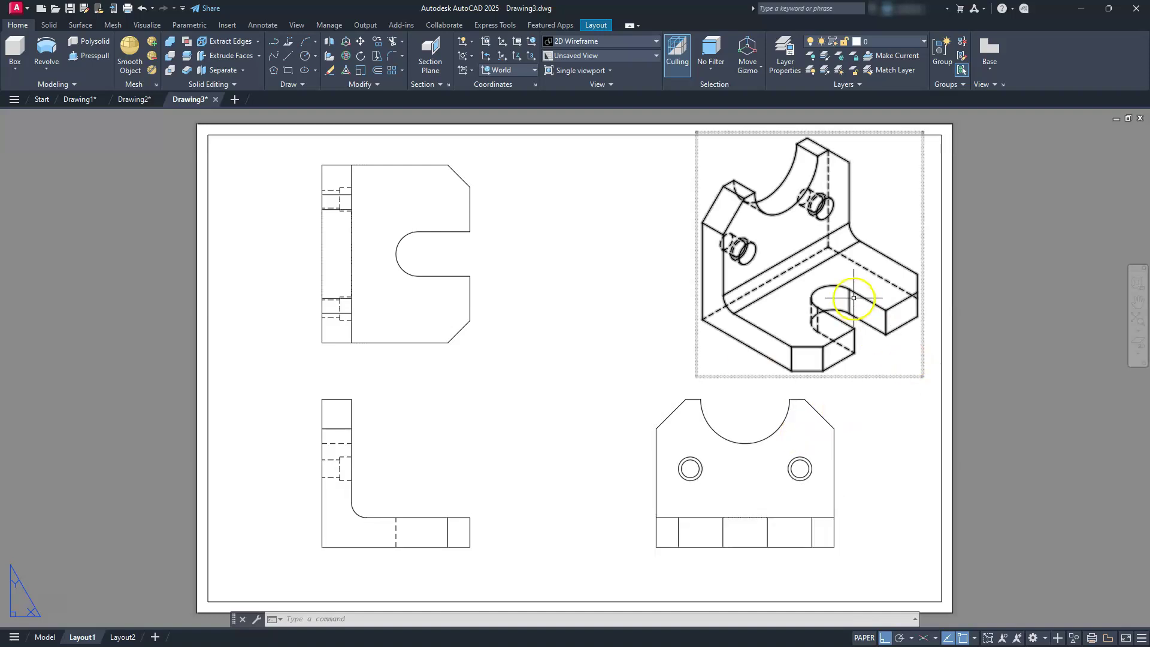
pyautogui.click(864, 242)
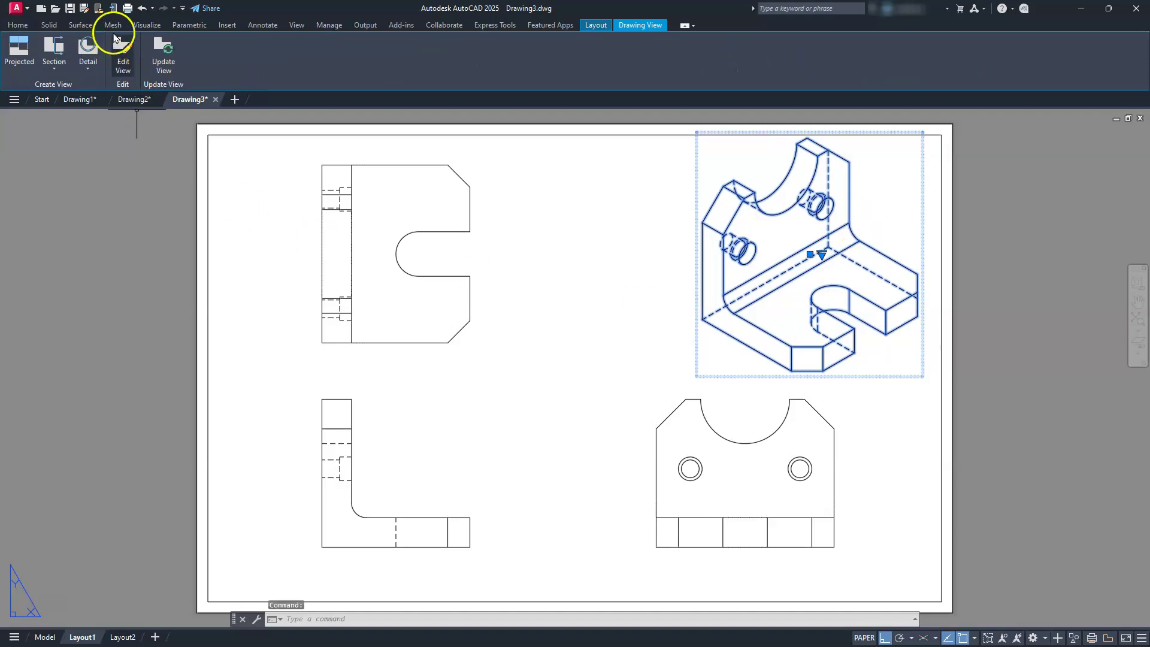
pyautogui.click(125, 53)
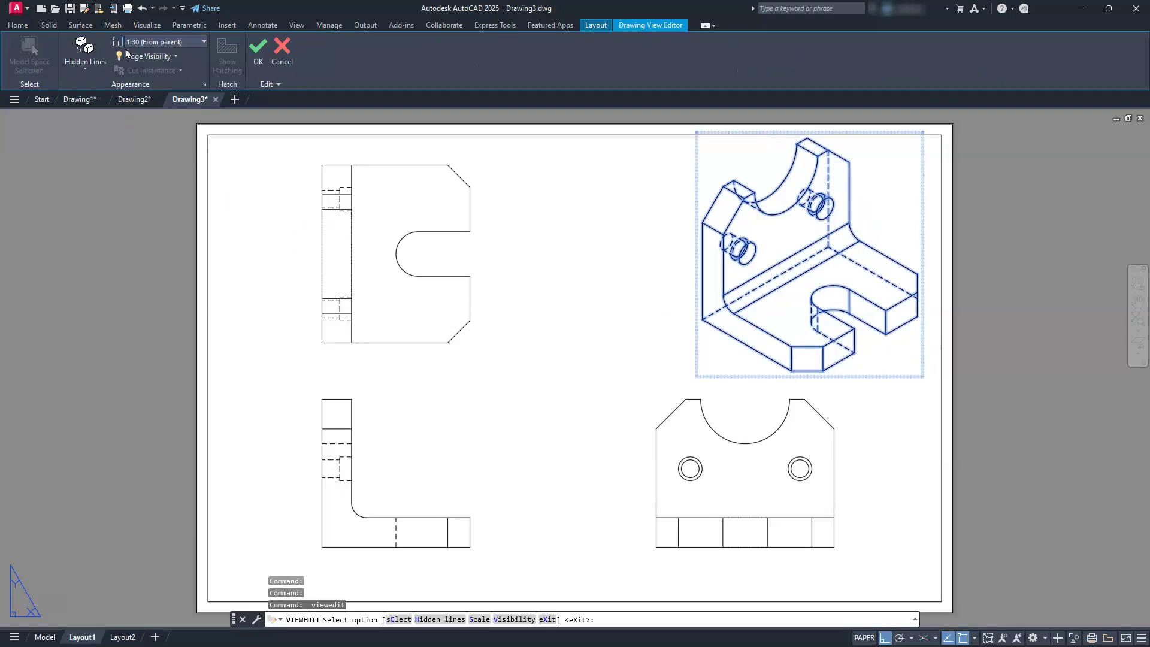
pyautogui.click(205, 41)
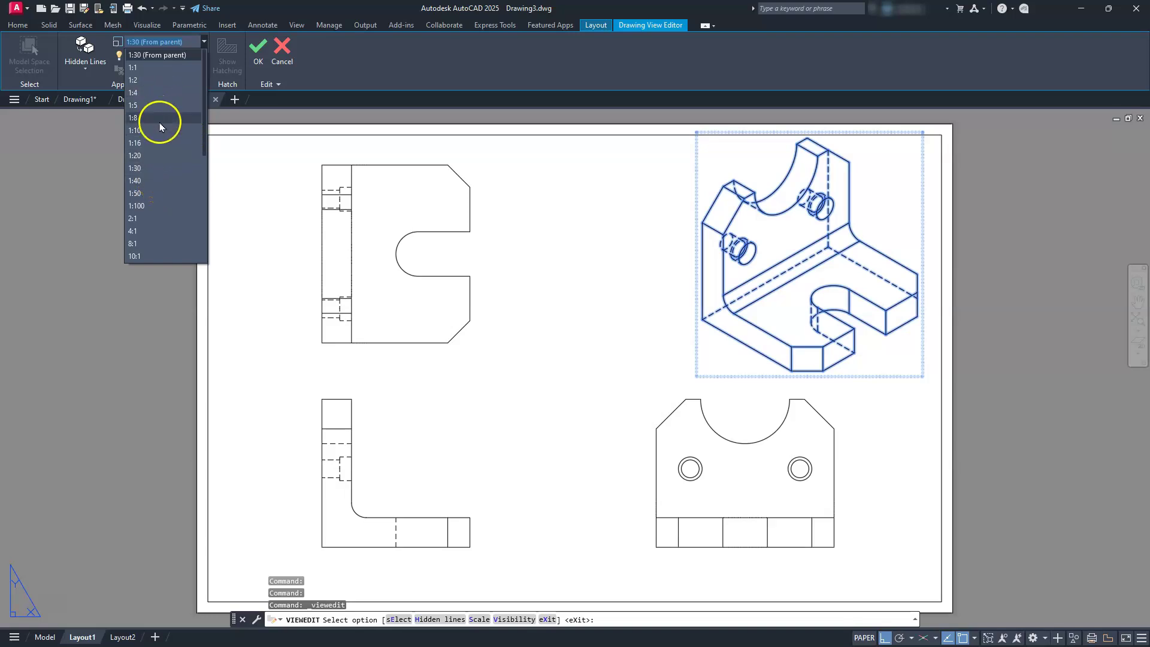
pyautogui.click(142, 179)
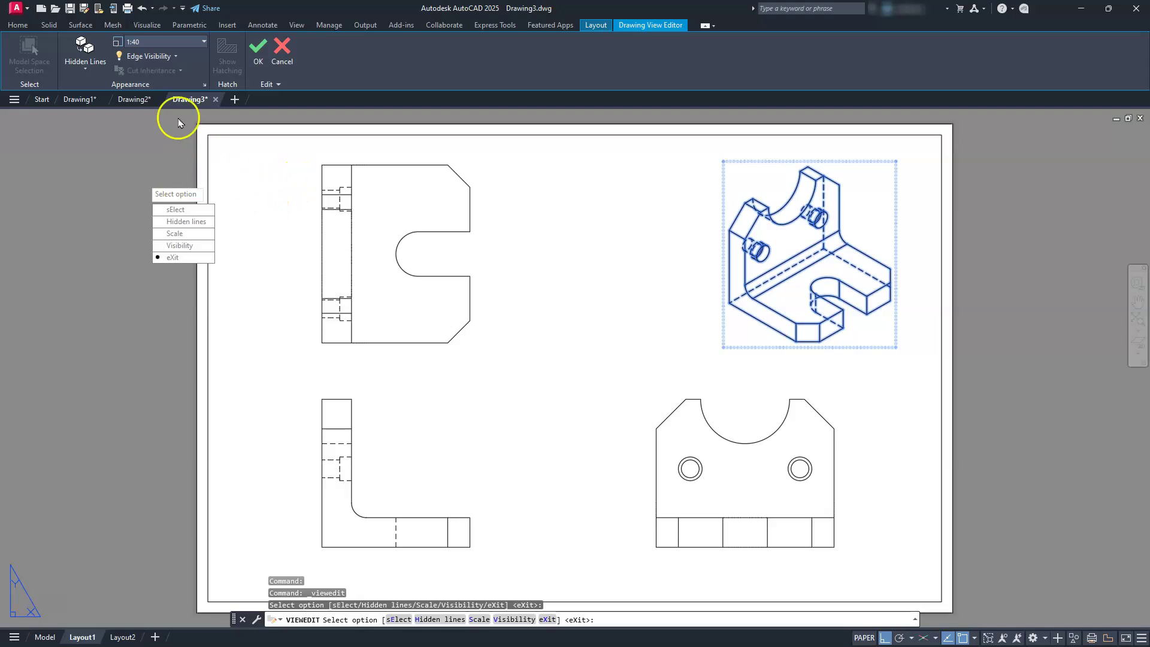
pyautogui.click(78, 72)
pyautogui.click(103, 117)
pyautogui.click(261, 50)
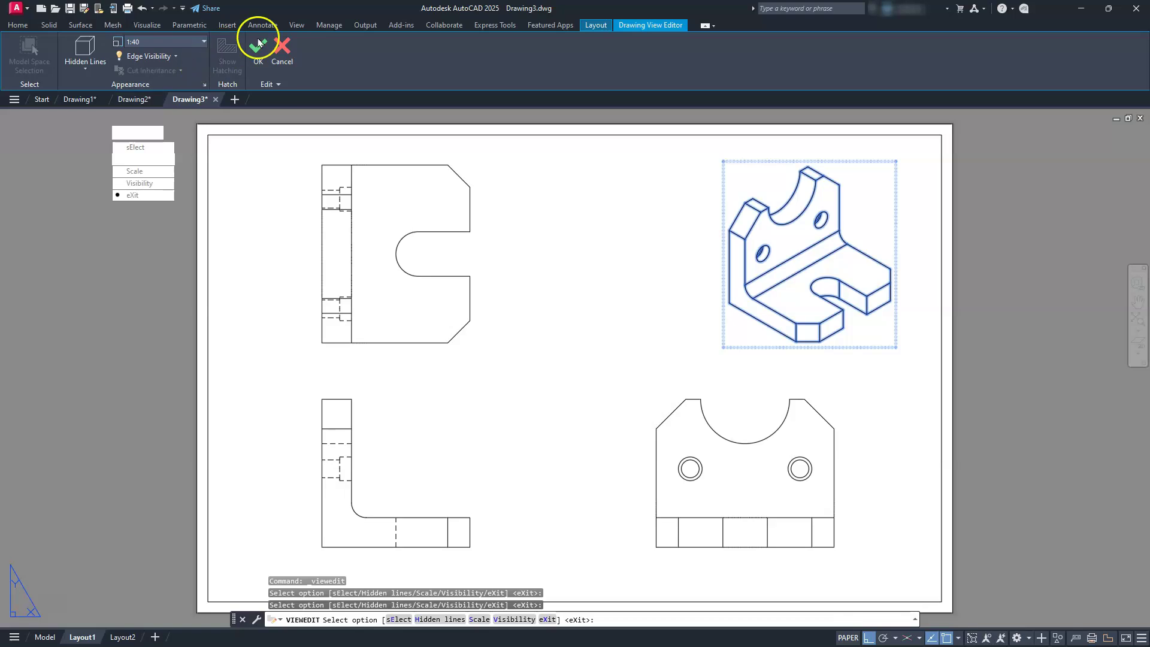
pyautogui.click(761, 411)
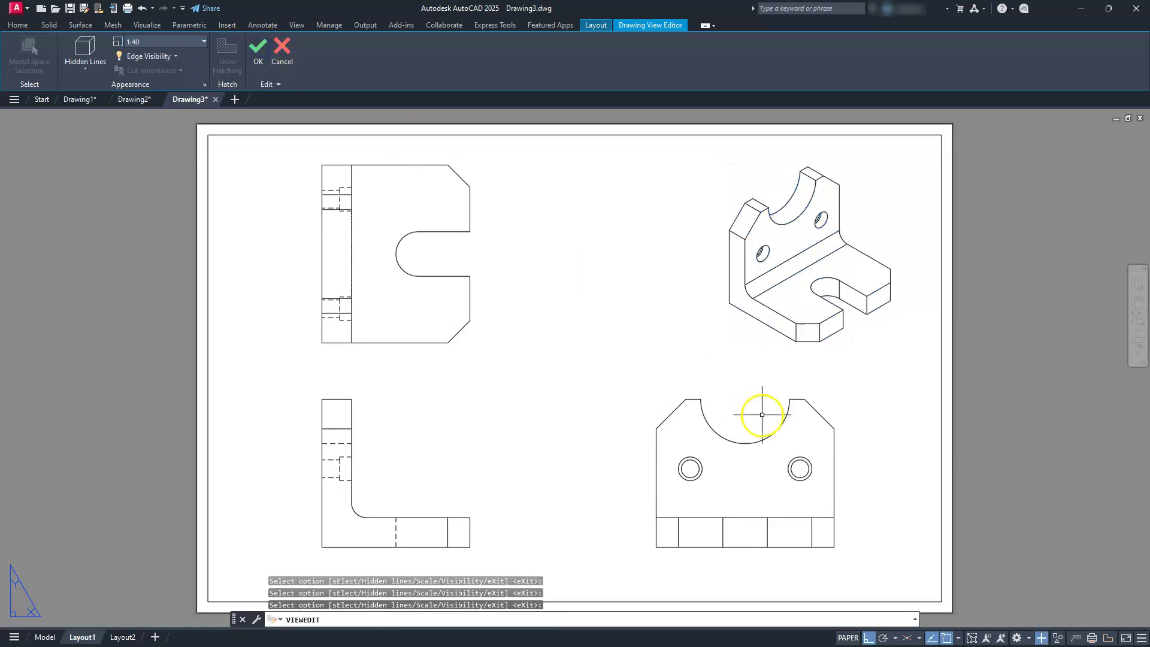
pyautogui.click(757, 251)
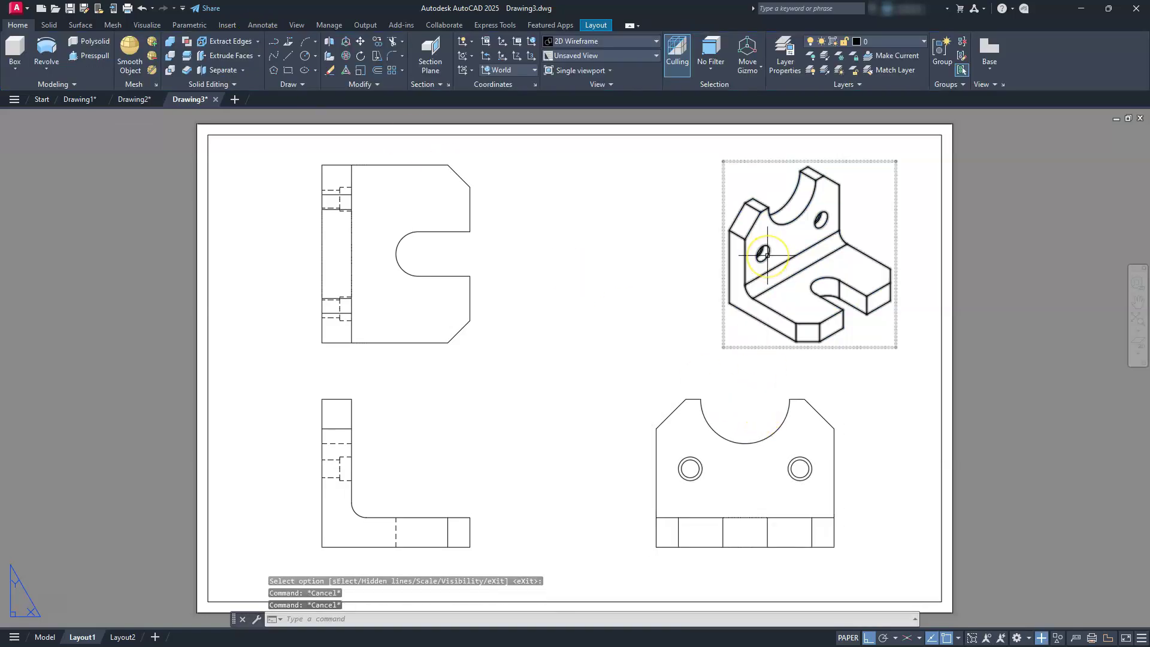
pyautogui.scroll(4, 755, 257)
pyautogui.scroll(-3, 562, 318)
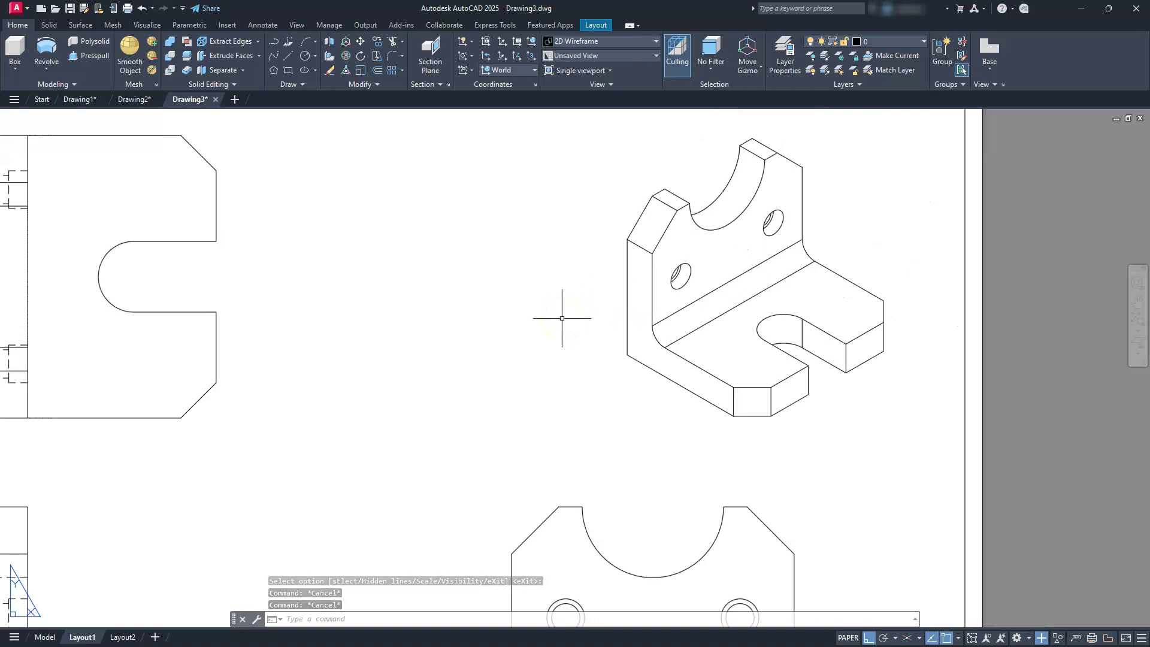
pyautogui.scroll(-5, 561, 318)
pyautogui.scroll(5, 482, 393)
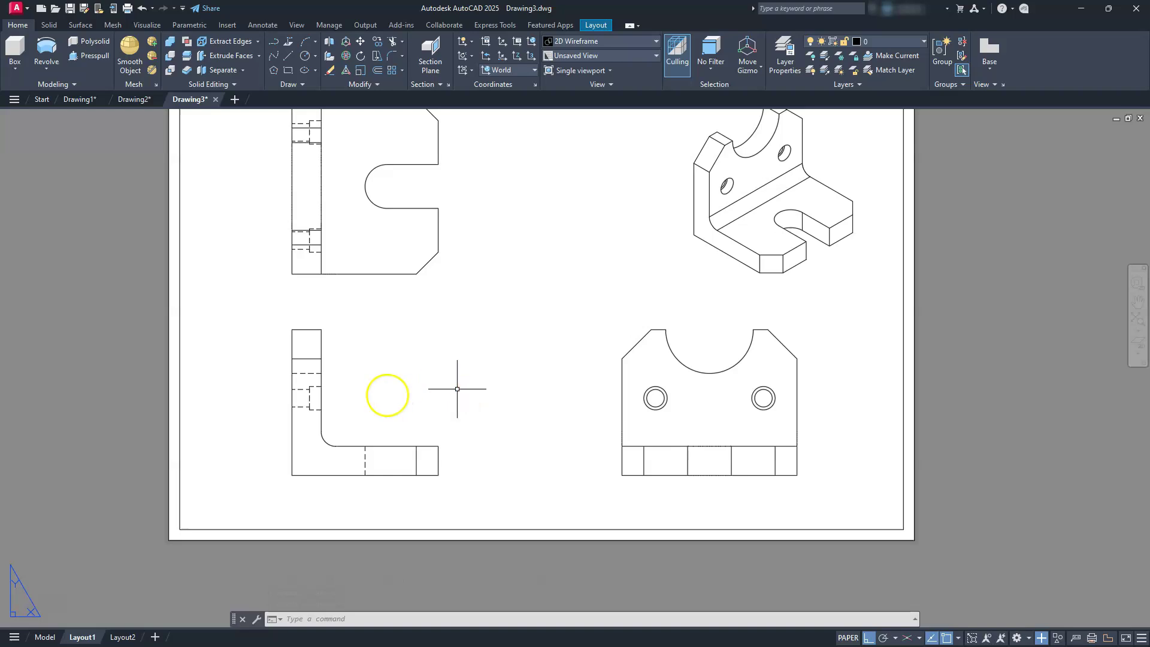
pyautogui.moveTo(411, 392); pyautogui.dragTo(455, 465, button='middle')
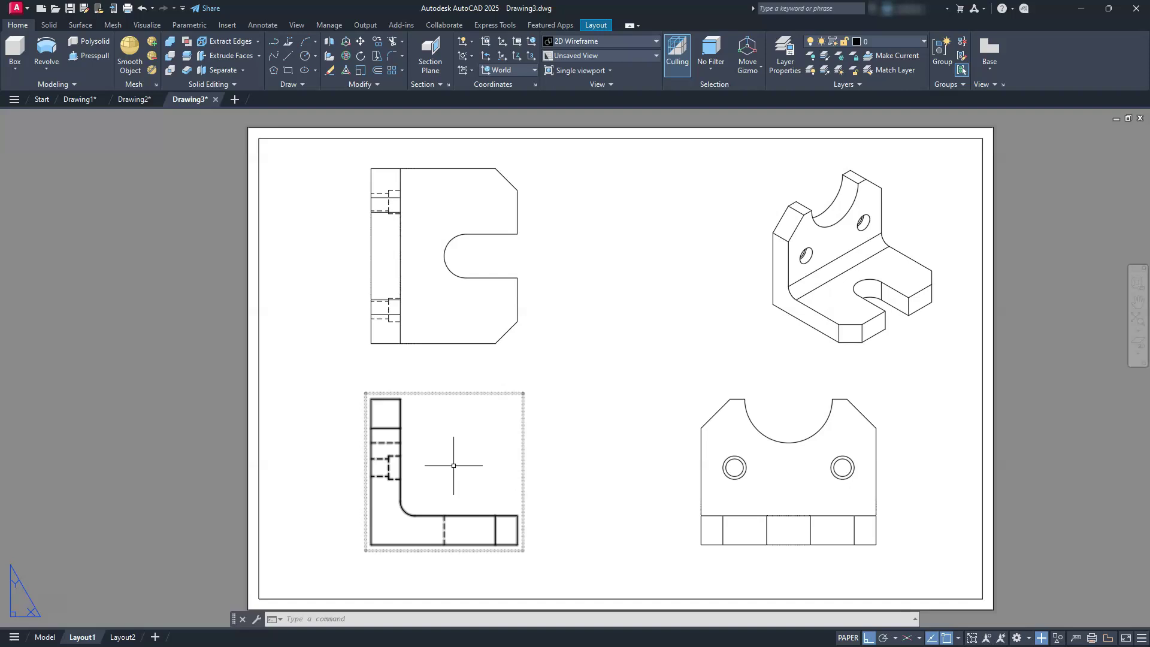
pyautogui.press('Escape')
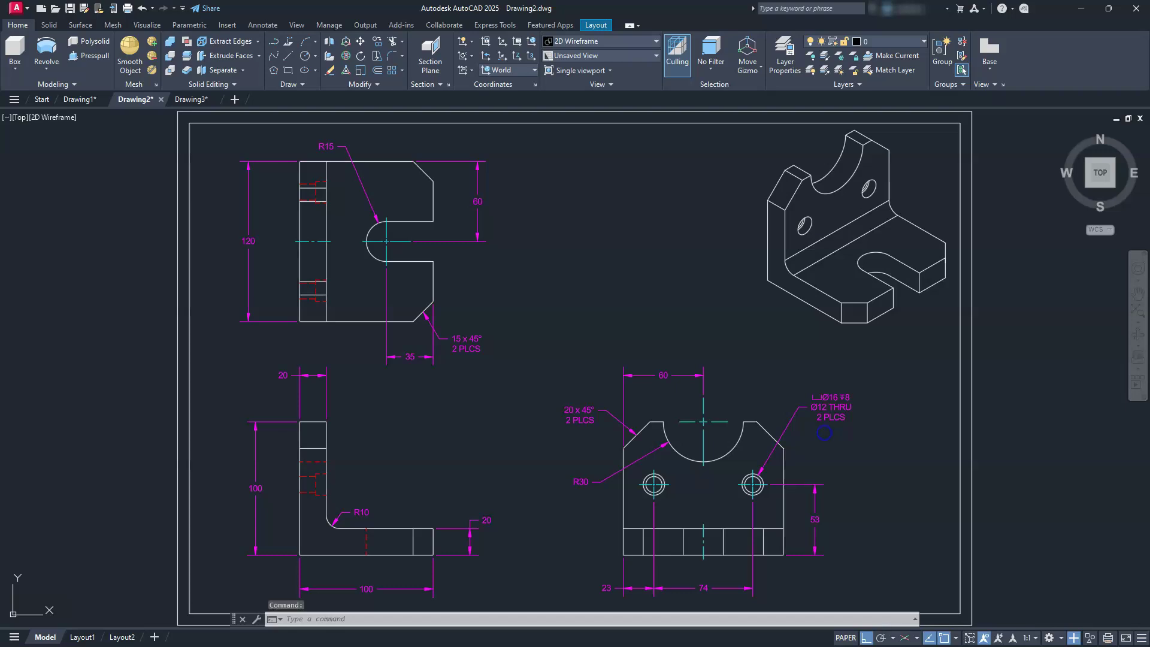
# Examine the hole callout and the other dimensions on the reference sheet in Drawing2, and return to Drawing3
pyautogui.click(826, 432)
pyautogui.click(829, 457)
pyautogui.scroll(6, 829, 431)
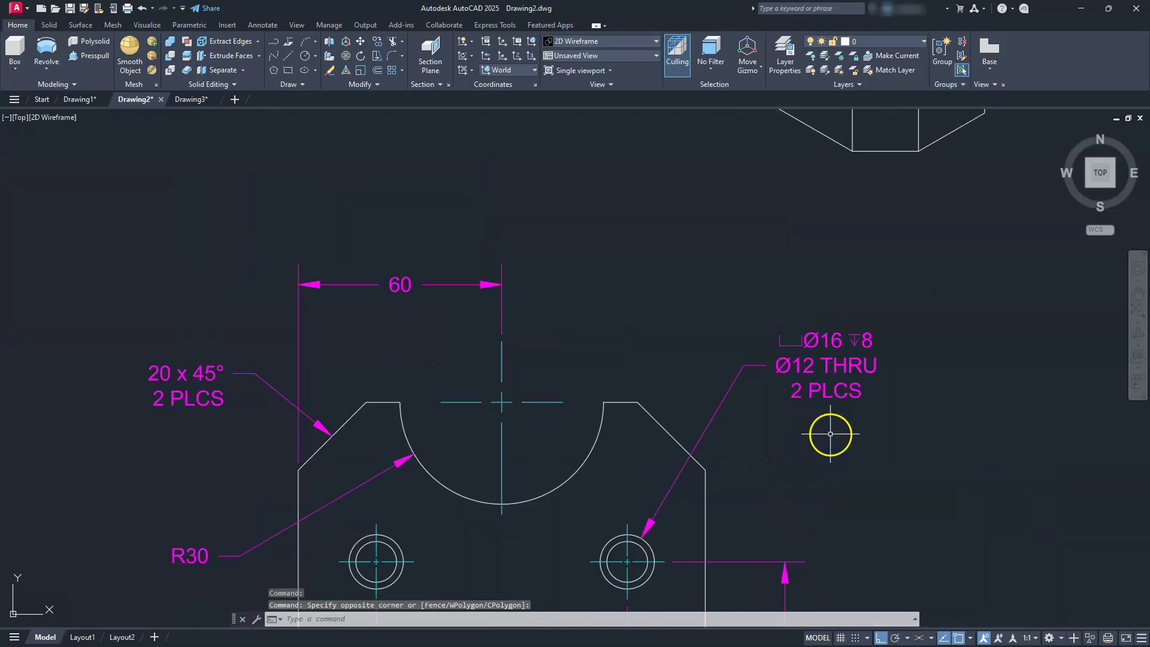
pyautogui.moveTo(830, 434)
pyautogui.mouseDown(button='middle')
pyautogui.moveTo(785, 473)
pyautogui.moveTo(780, 502)
pyautogui.mouseUp(button='middle')
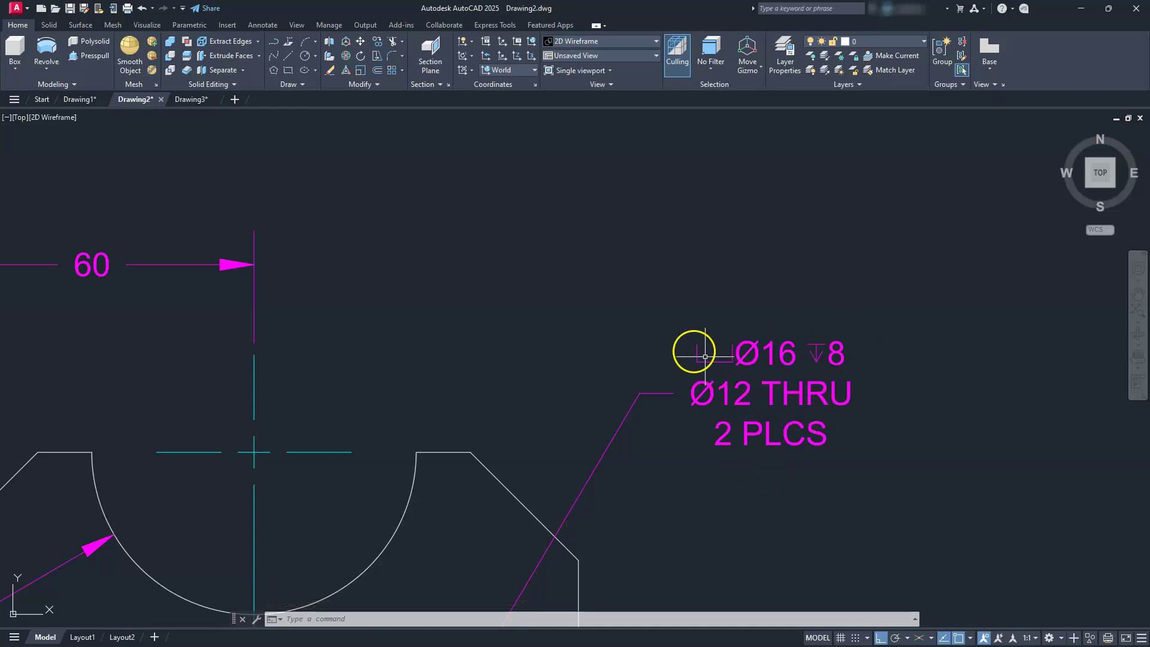
pyautogui.scroll(-6, 671, 353)
pyautogui.moveTo(595, 403); pyautogui.dragTo(674, 414, button='middle')
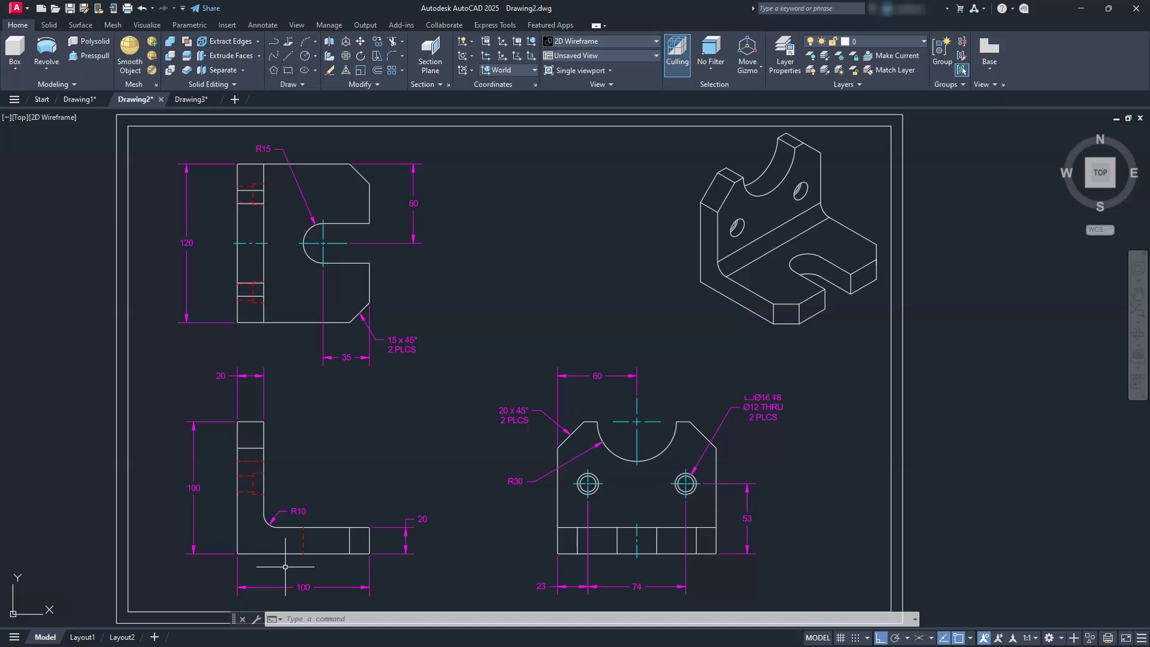
pyautogui.click(188, 102)
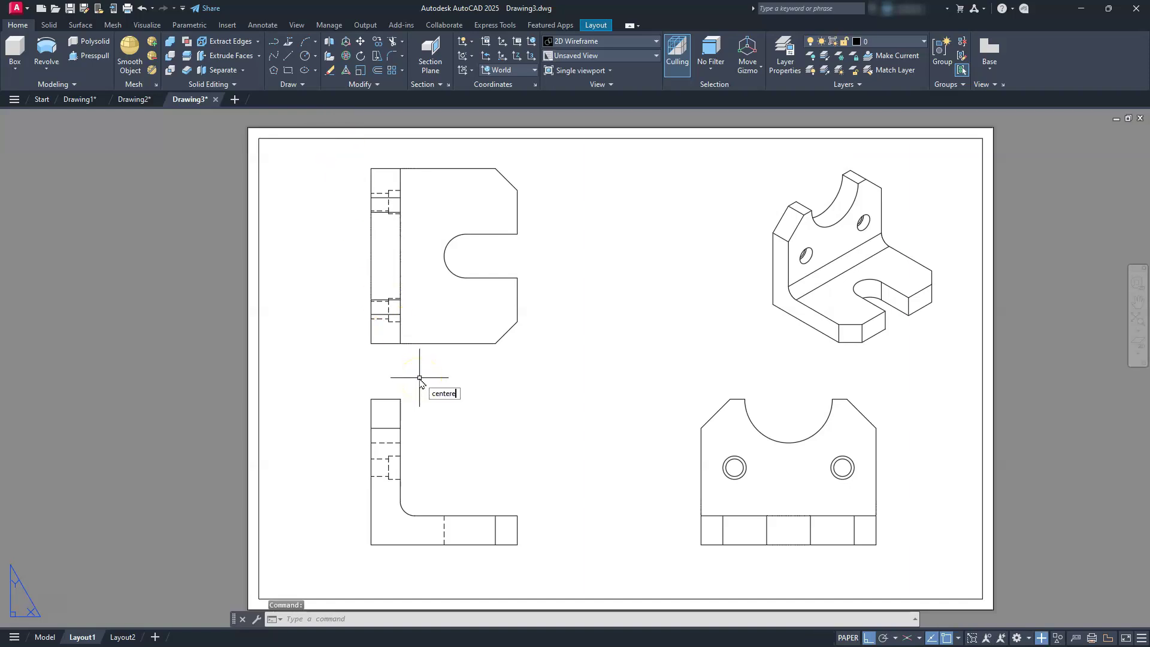
# Set the CENTEREXE system variable for centerline extension length to 3
pyautogui.write('x')
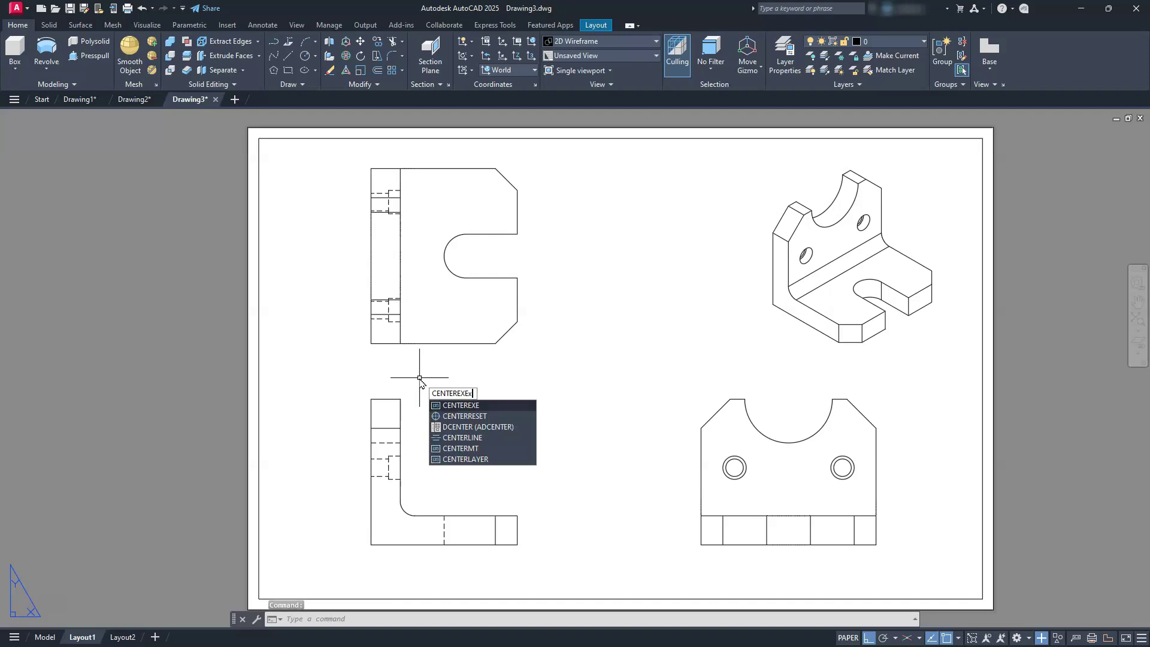
pyautogui.write('e')
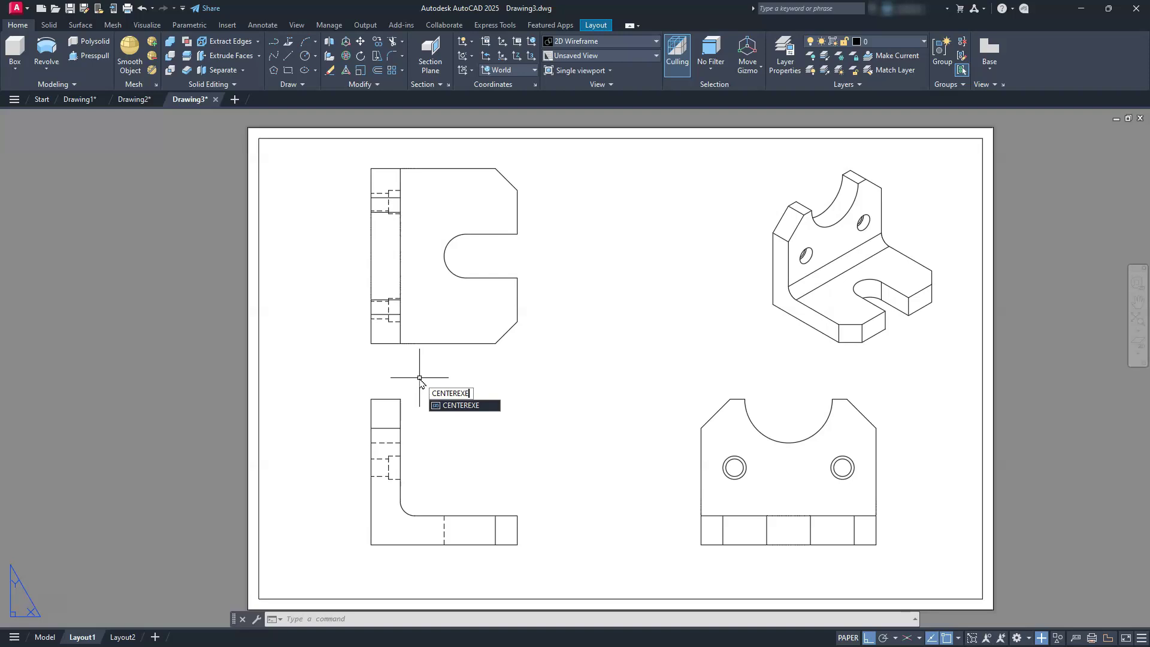
pyautogui.press('BackSpace')
pyautogui.press('Return')
pyautogui.write('3')
pyautogui.press('Return')
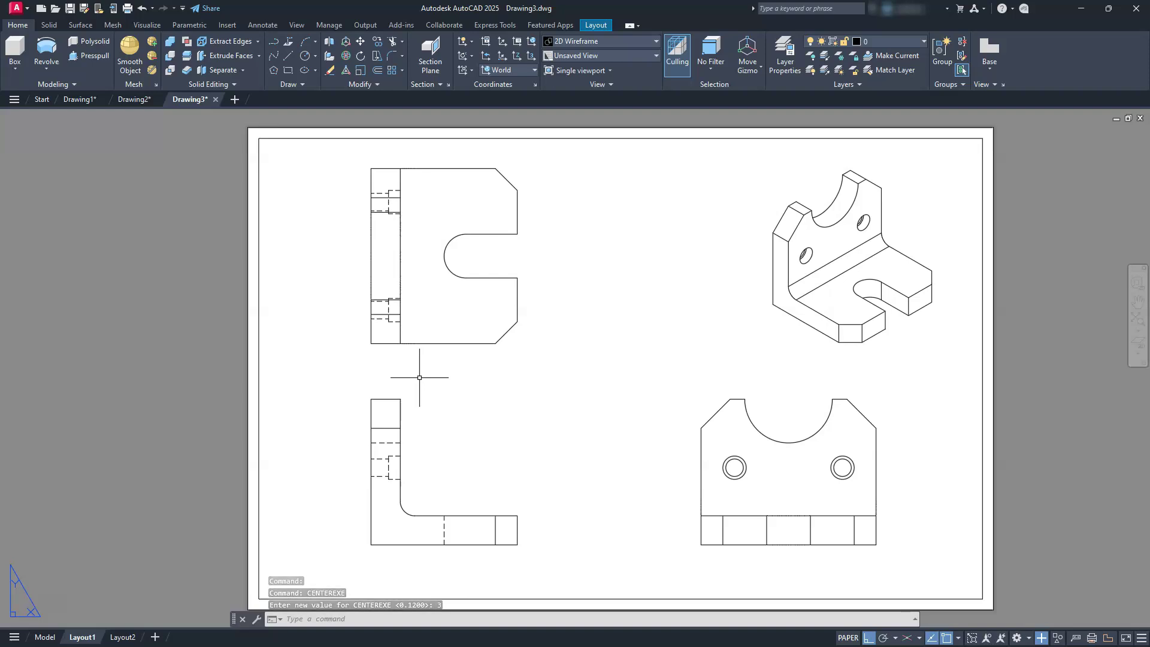
# Set the CENTEREXE system variable to .12
pyautogui.press('Return')
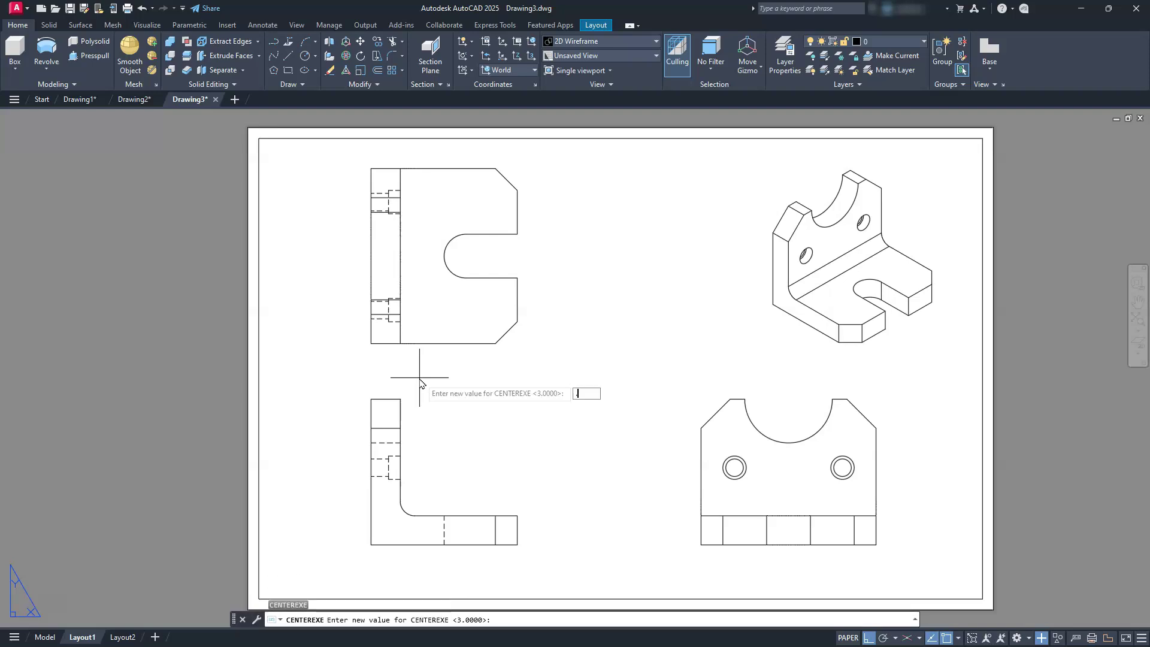
pyautogui.press('Return')
pyautogui.press('Escape')
pyautogui.press('Escape')
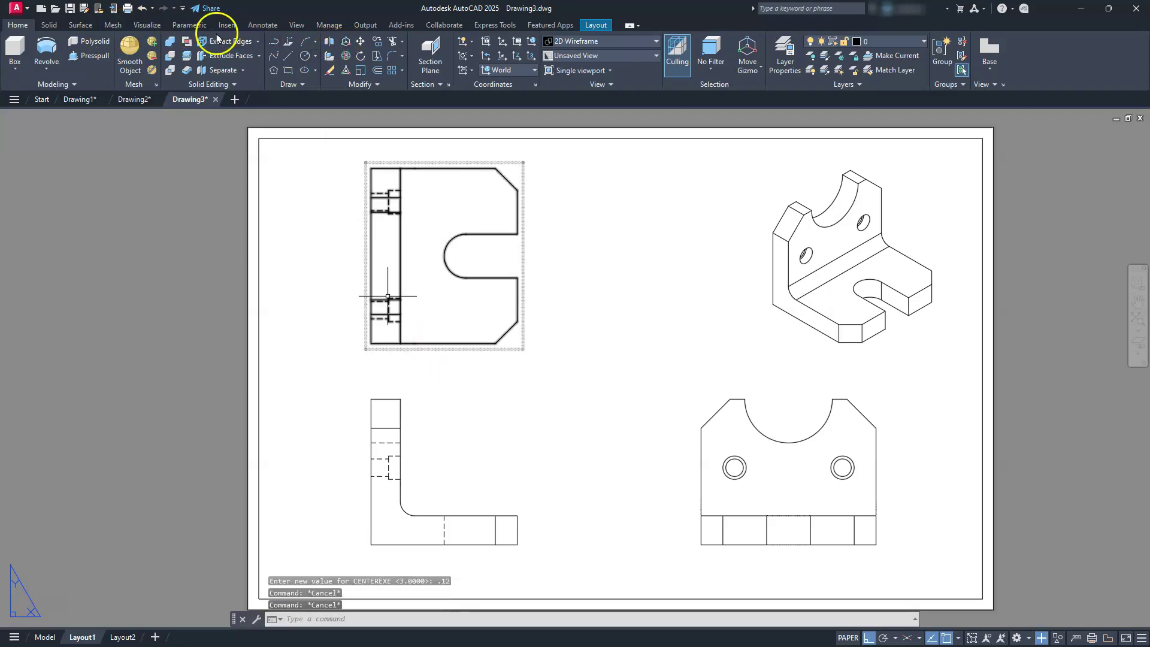
# Add center marks to both counterbored holes and the large semicircular cutout in the lower-right view
pyautogui.click(265, 25)
pyautogui.click(397, 49)
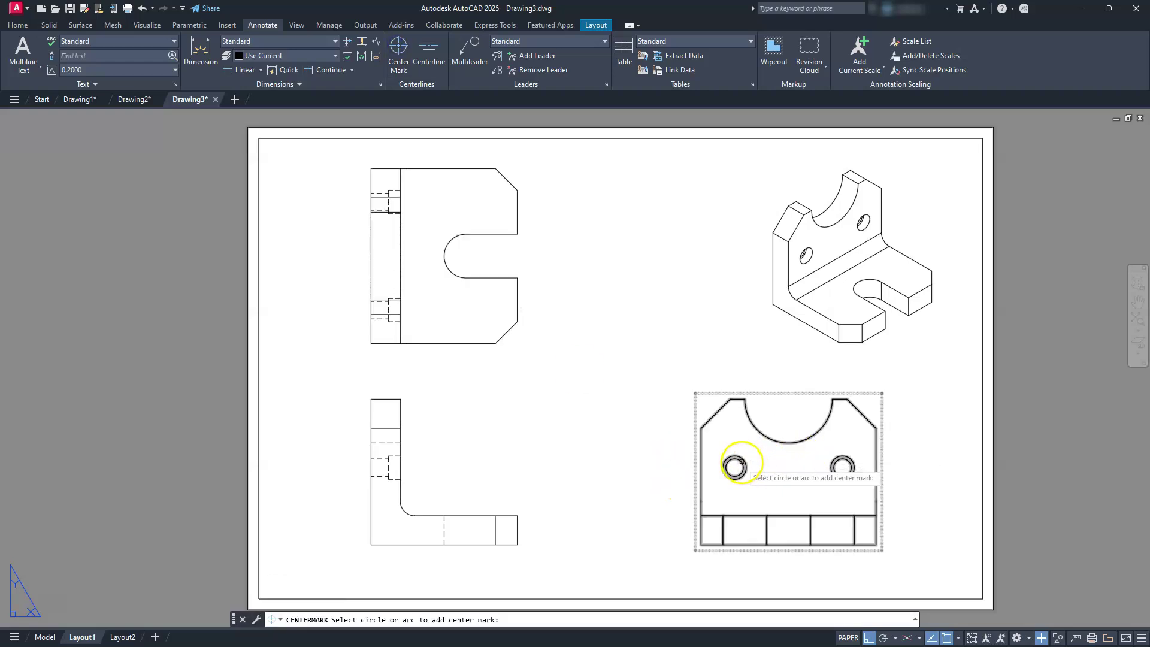
pyautogui.click(736, 465)
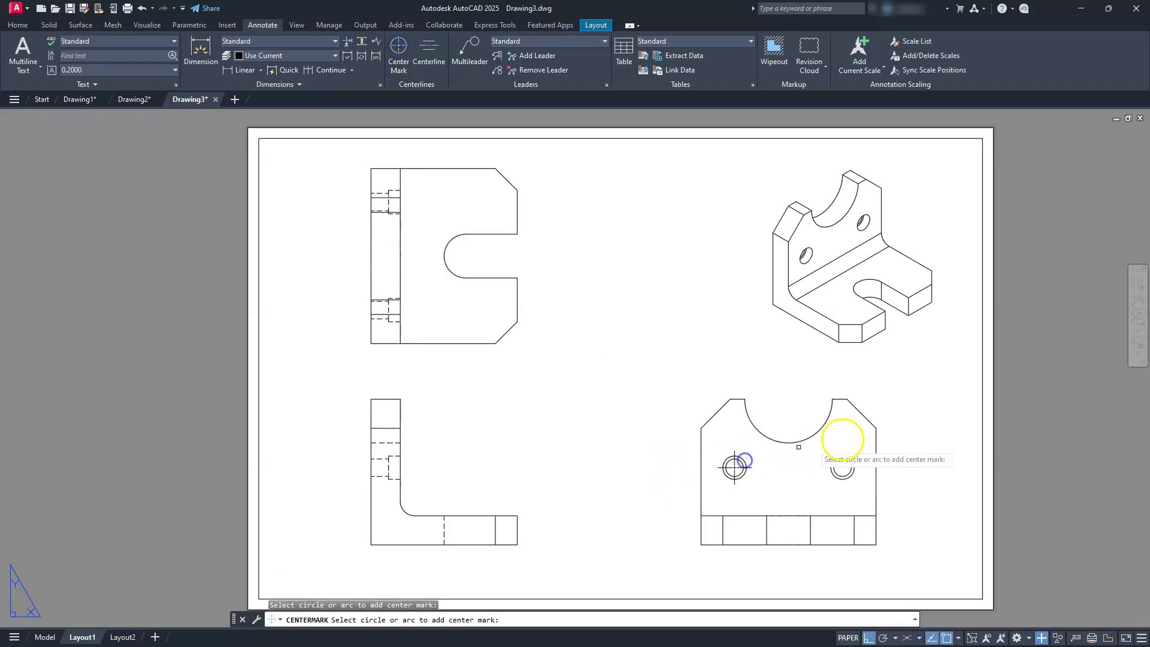
pyautogui.click(852, 466)
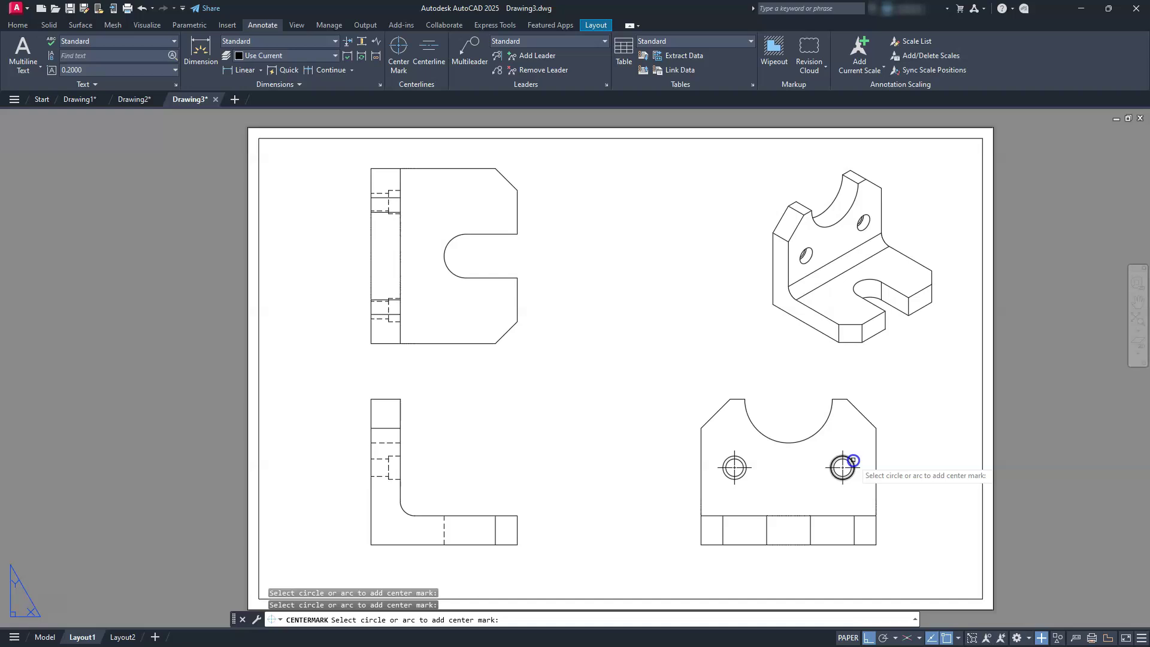
pyautogui.click(809, 439)
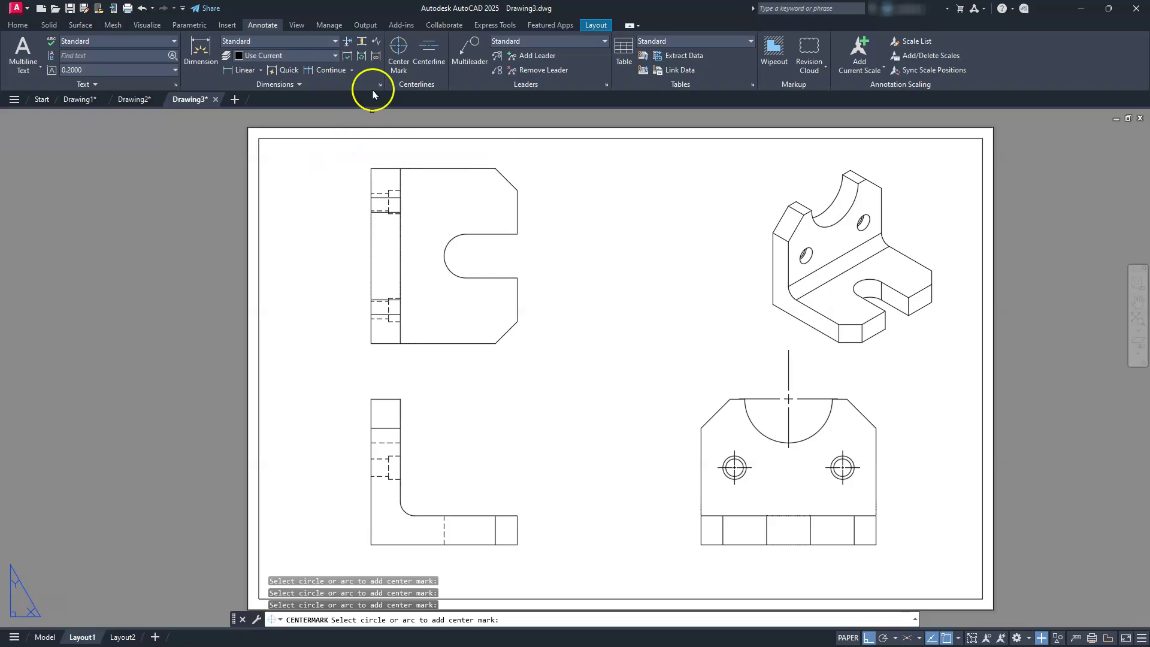
# Add a vertical centerline between the two middle slot edges at the base of the lower-right view
pyautogui.click(428, 52)
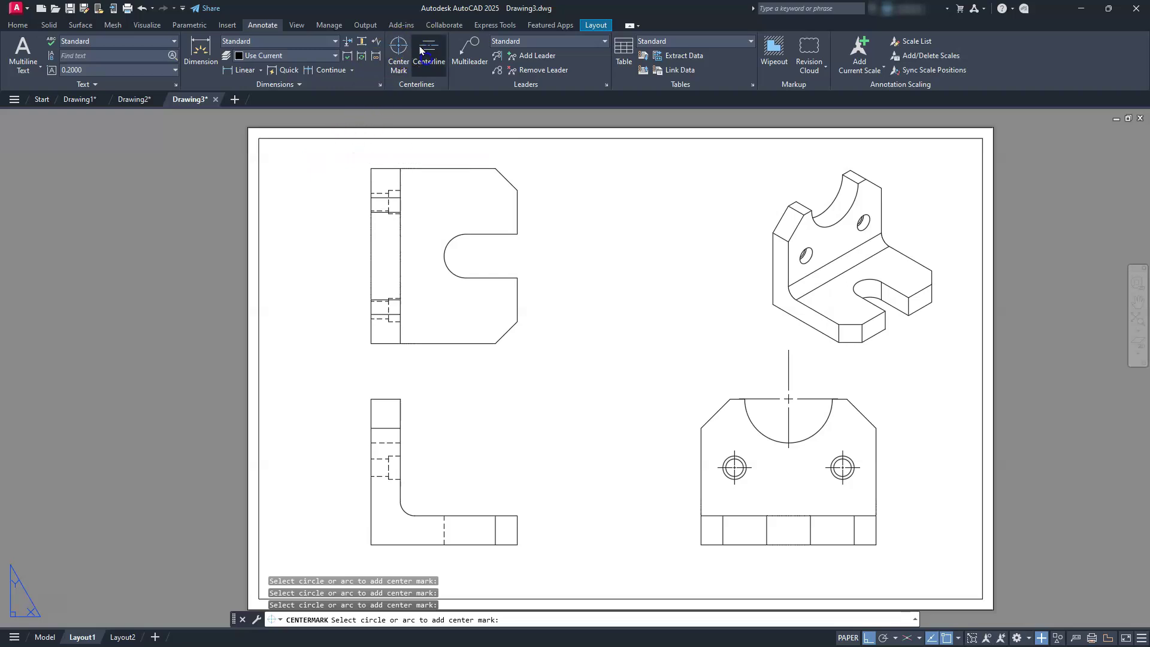
pyautogui.click(766, 529)
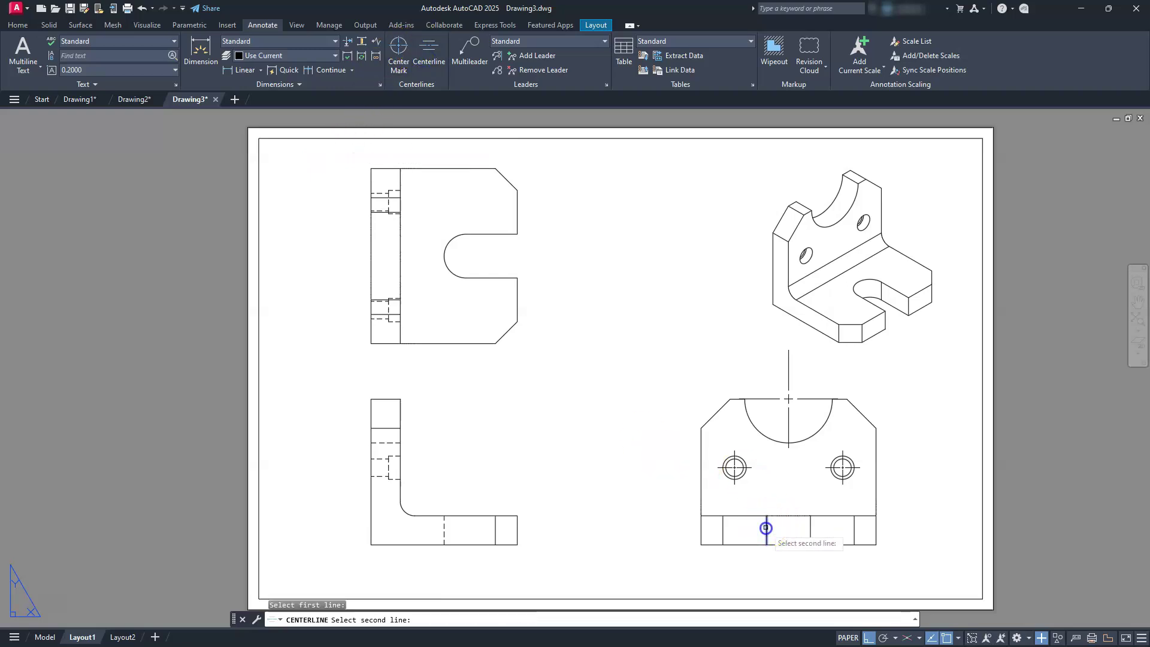
pyautogui.click(810, 531)
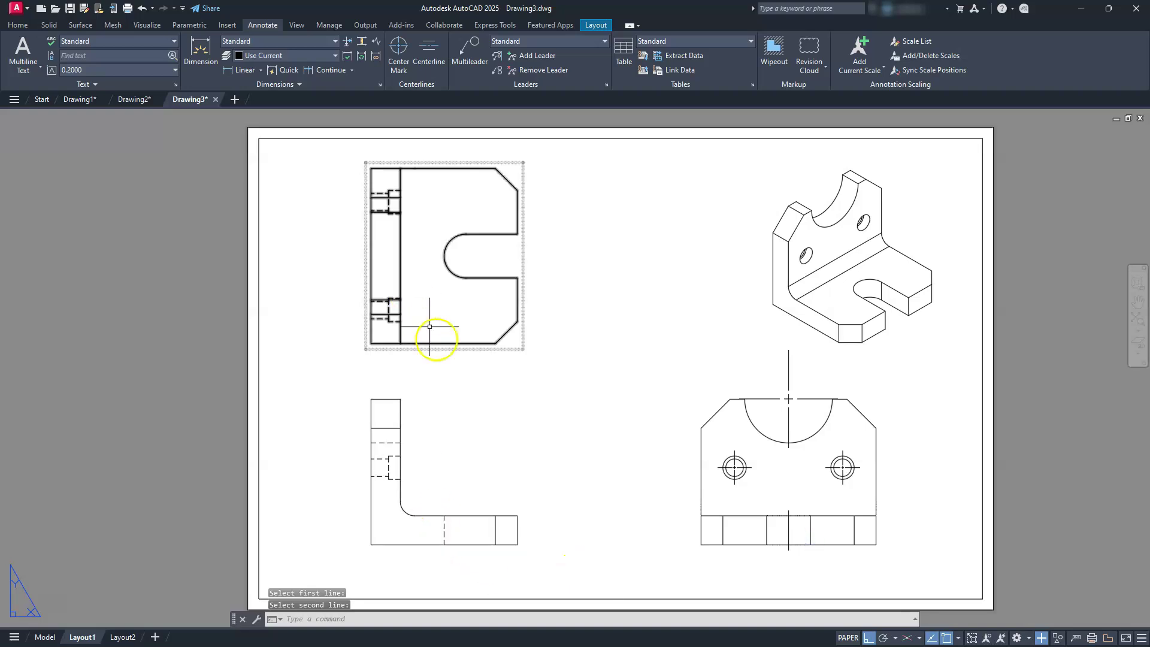
# Add a horizontal centerline between the two hidden lines of the through hole in the lower-left L-shaped view
pyautogui.press('Return')
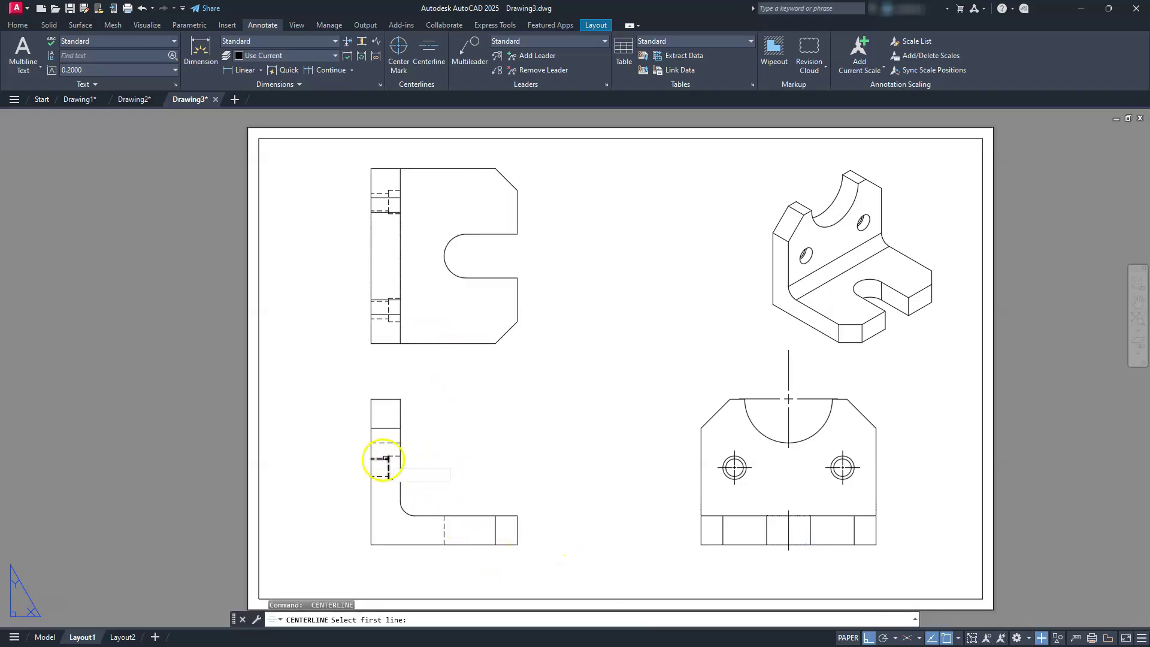
pyautogui.scroll(4, 400, 453)
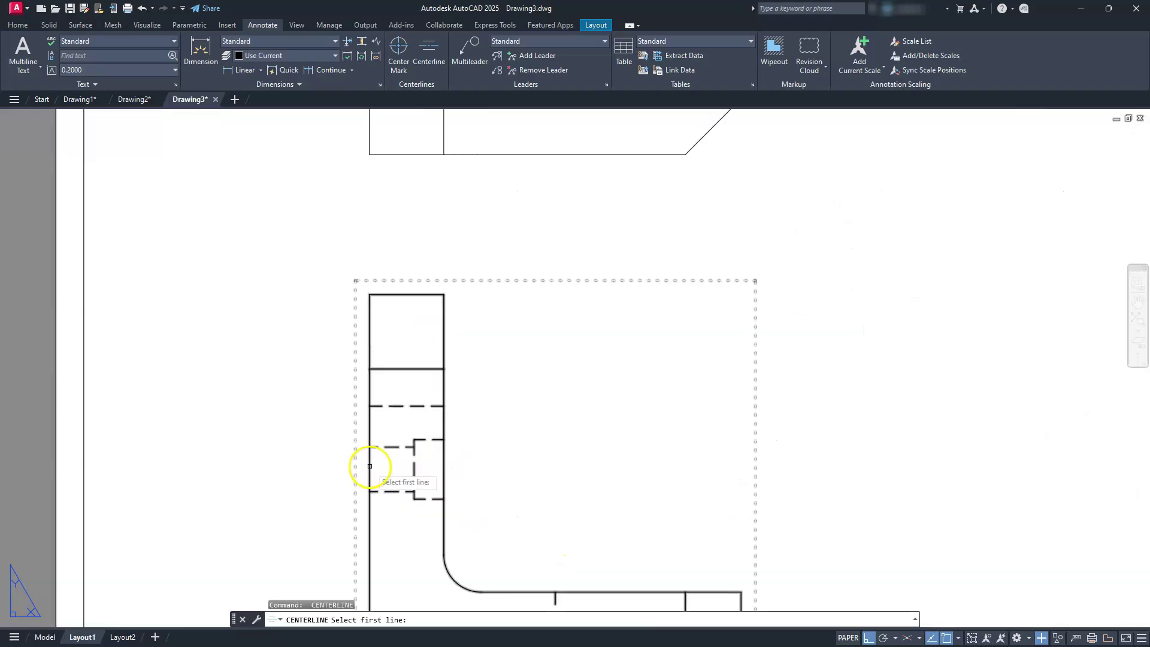
pyautogui.click(393, 447)
pyautogui.click(395, 492)
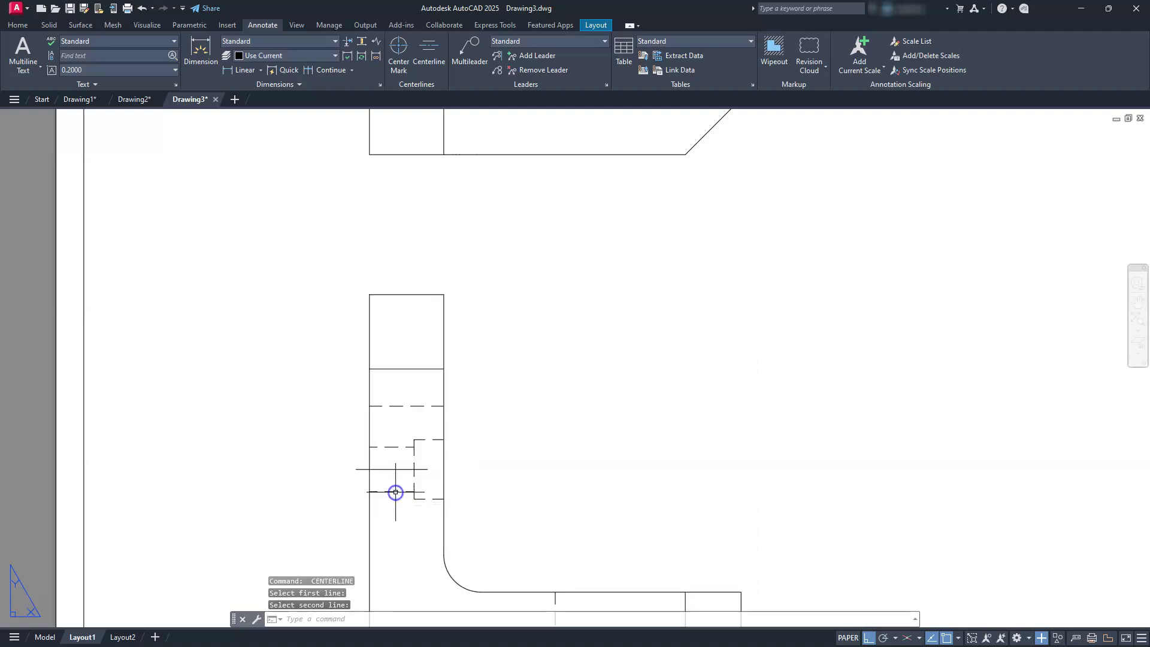
# Add a horizontal centerline midway between the two inner cutout edges on the upright flange in the upper-left view
pyautogui.scroll(-5, 393, 483)
pyautogui.scroll(5, 392, 369)
pyautogui.press('Return')
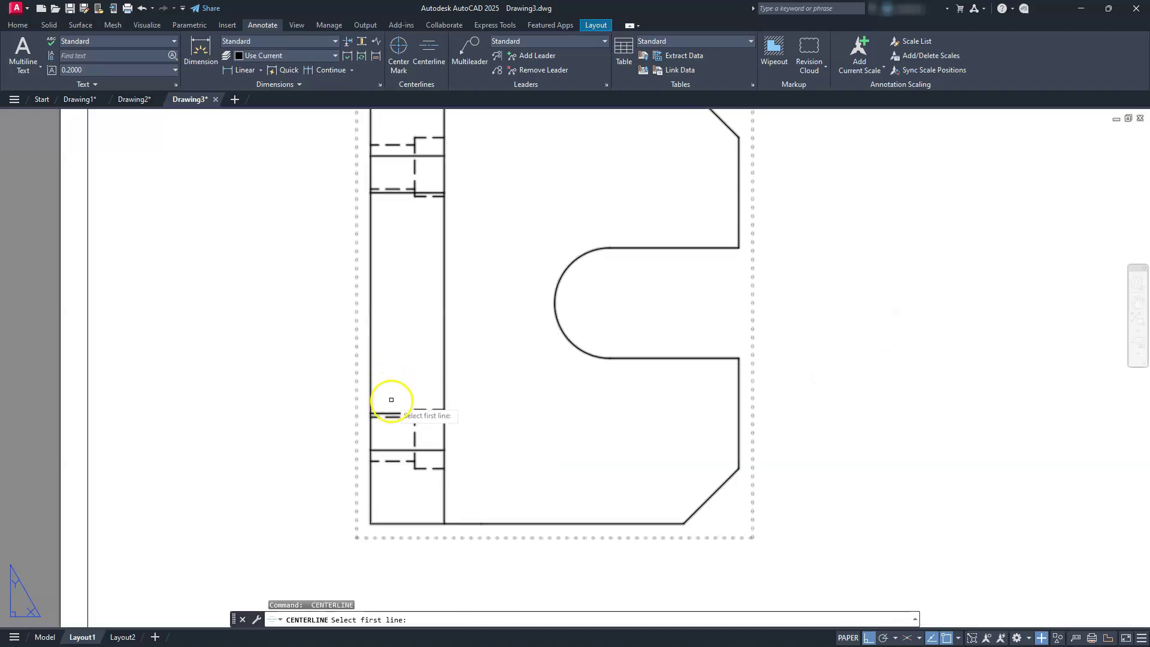
pyautogui.click(392, 413)
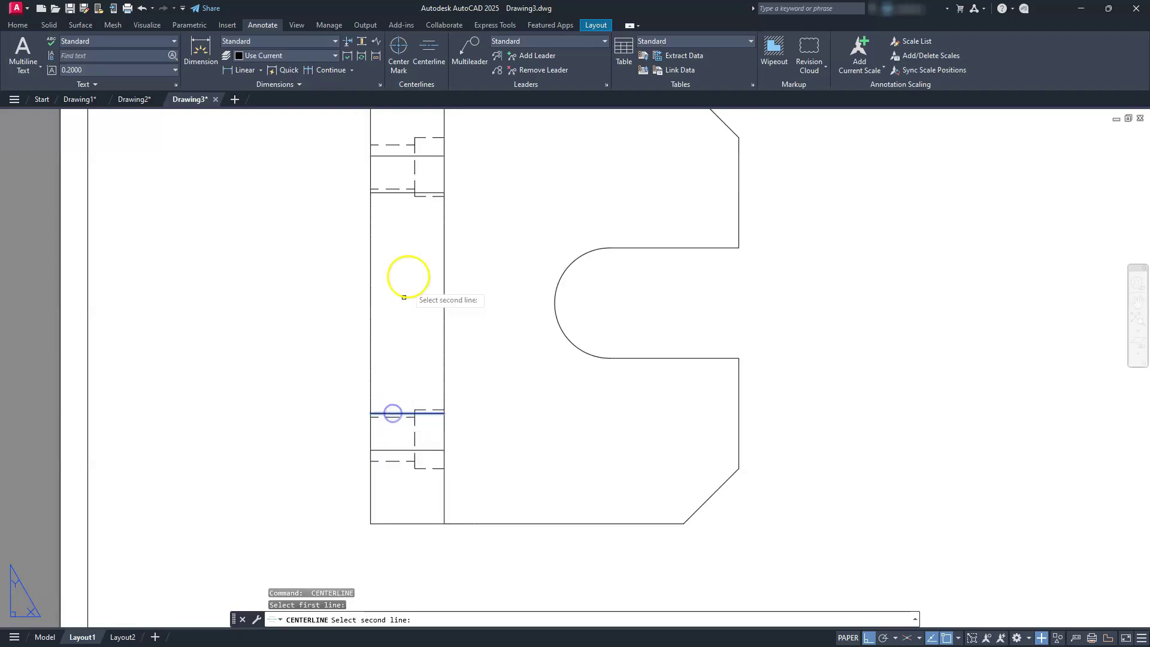
pyautogui.click(397, 192)
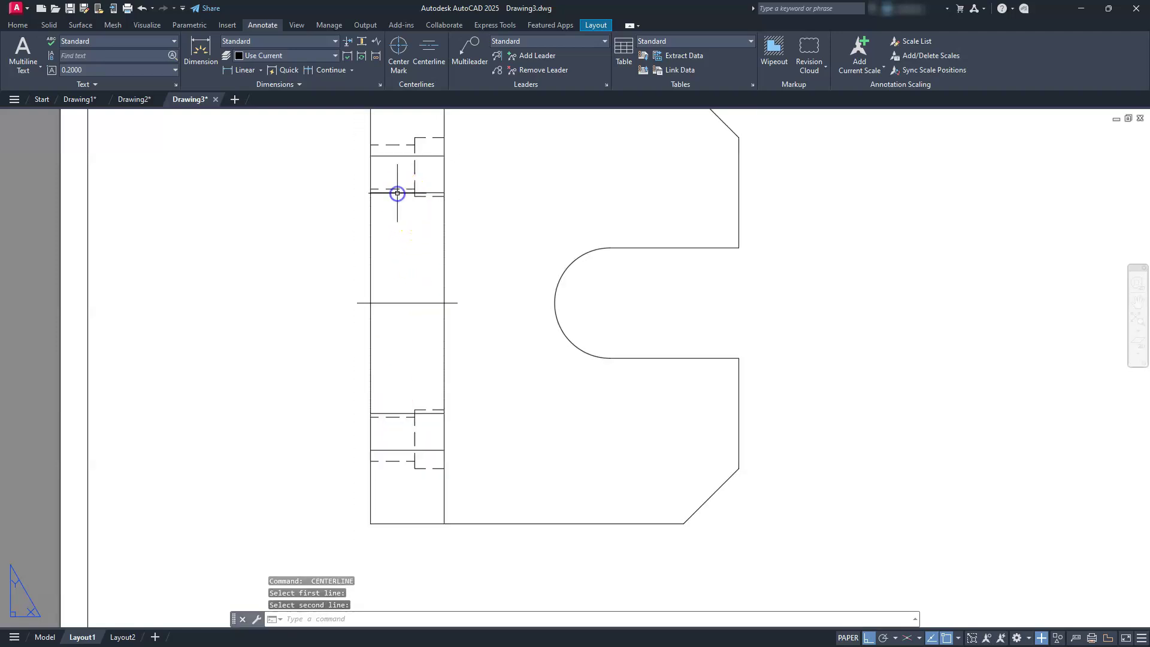
# Add a center mark to the rounded end of the U-shaped slot in the upper-left view
pyautogui.click(399, 51)
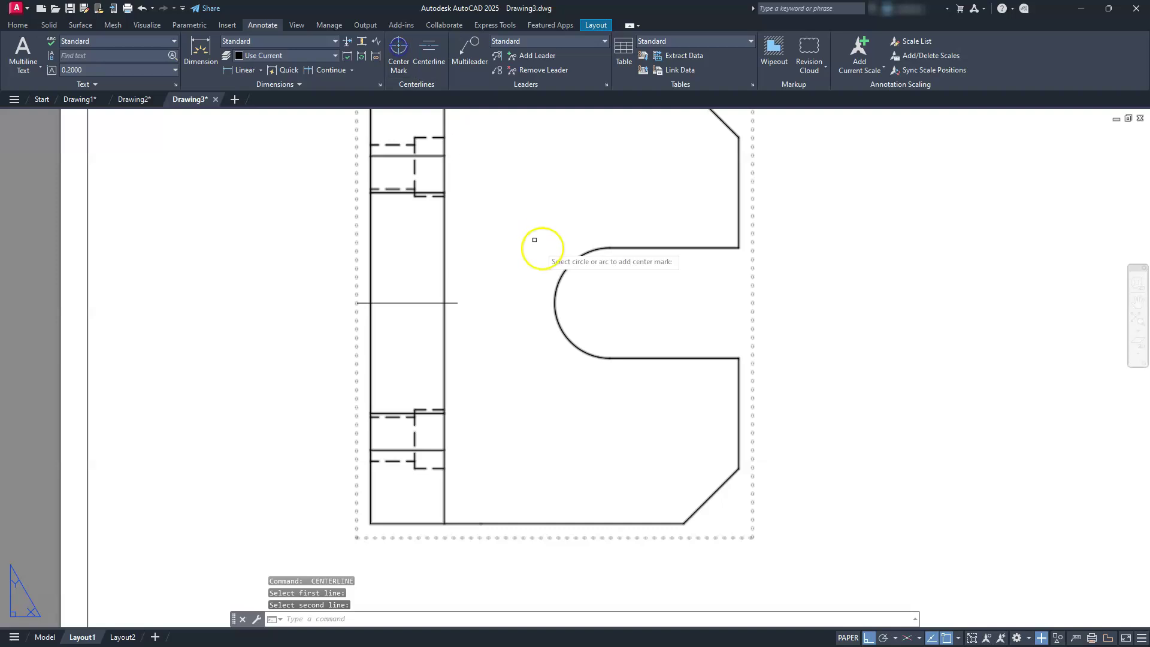
pyautogui.click(567, 269)
pyautogui.scroll(-6, 568, 270)
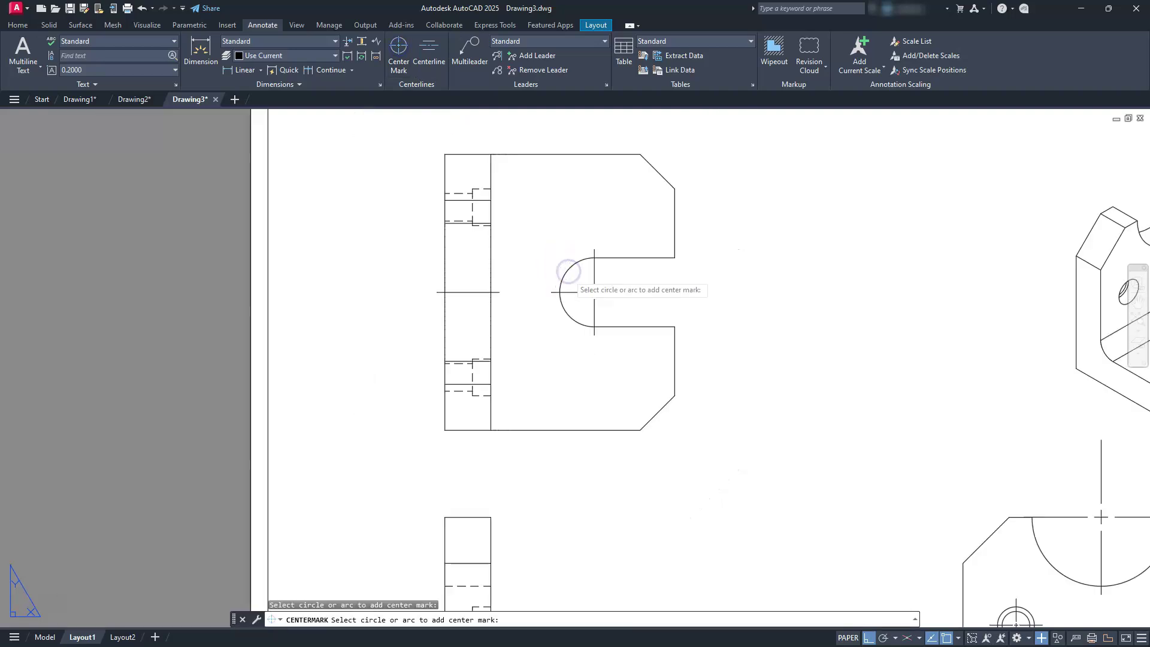
pyautogui.press('Escape')
pyautogui.press('Escape')
pyautogui.press('Escape')
pyautogui.scroll(2, 536, 355)
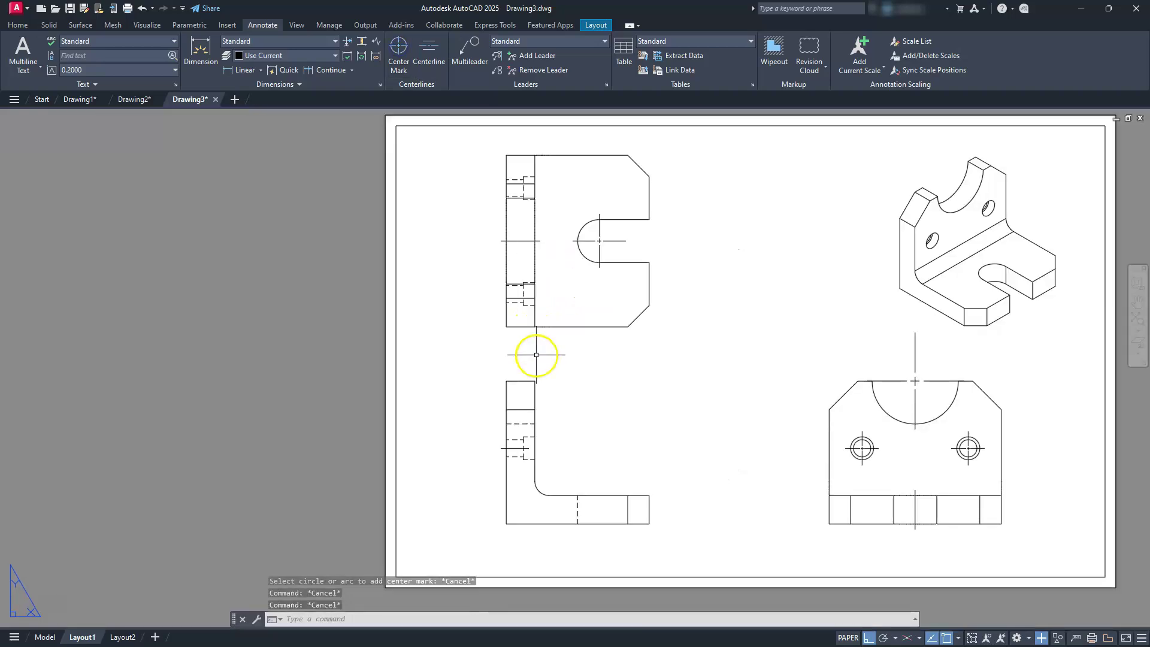
# Set the linetype scale to 0.5 for the three centerlines in the upper-left, lower-left and lower-right views
pyautogui.click(514, 448)
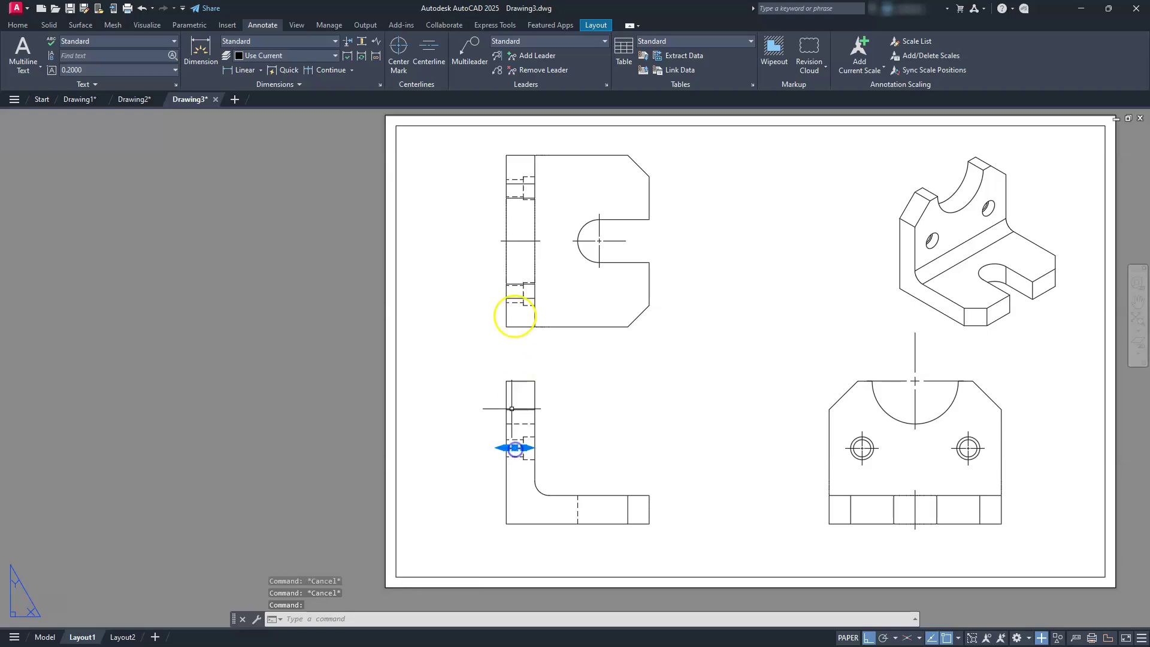
pyautogui.click(514, 241)
pyautogui.click(915, 508)
pyautogui.rightClick(915, 514)
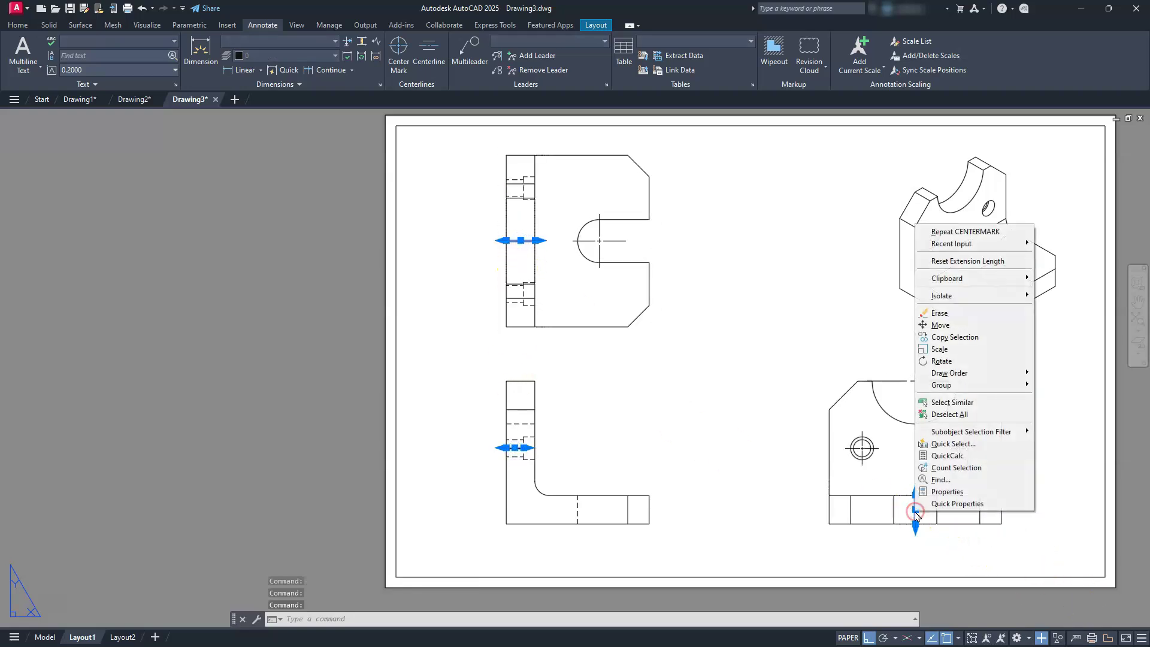
pyautogui.click(945, 492)
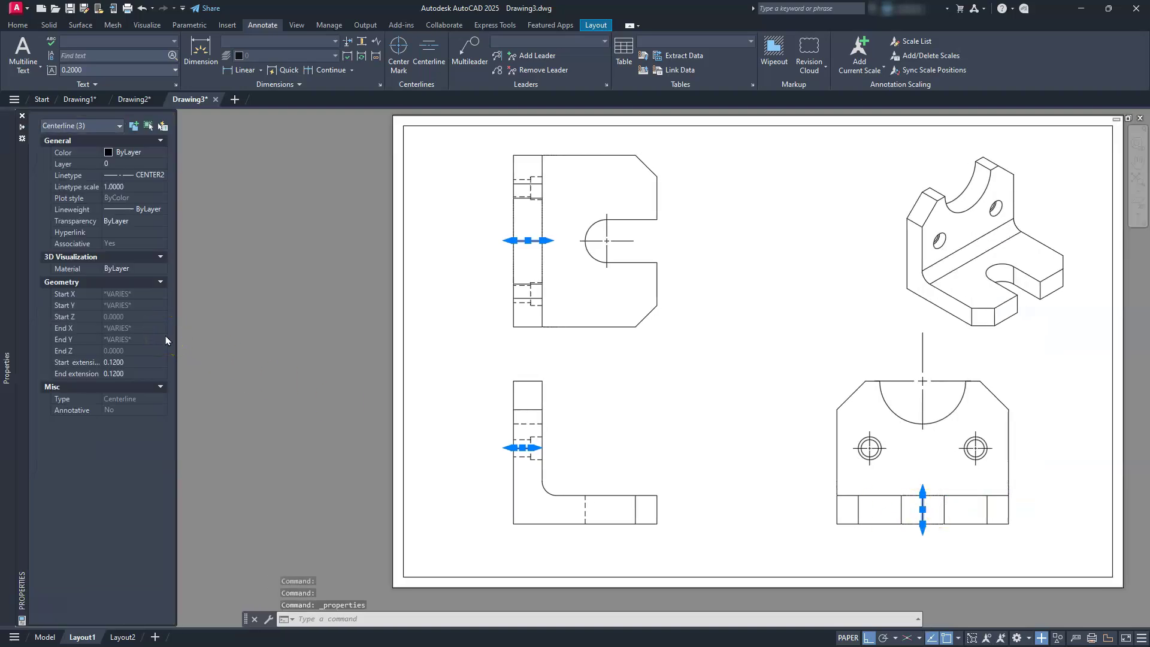
pyautogui.click(124, 186)
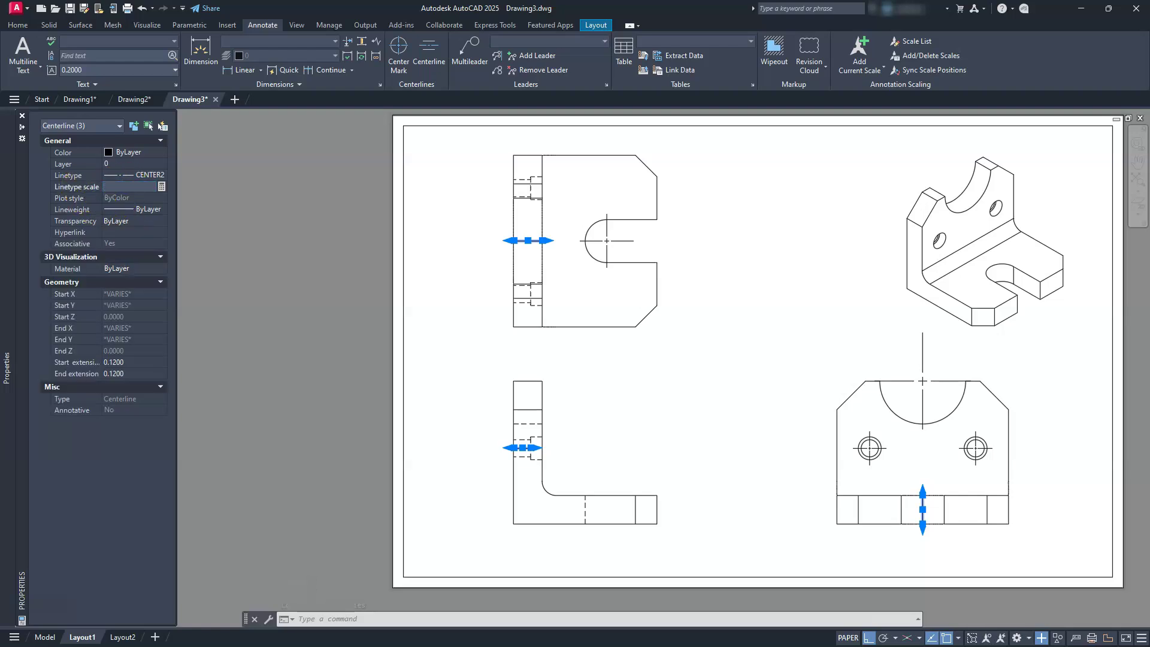
pyautogui.press('Return')
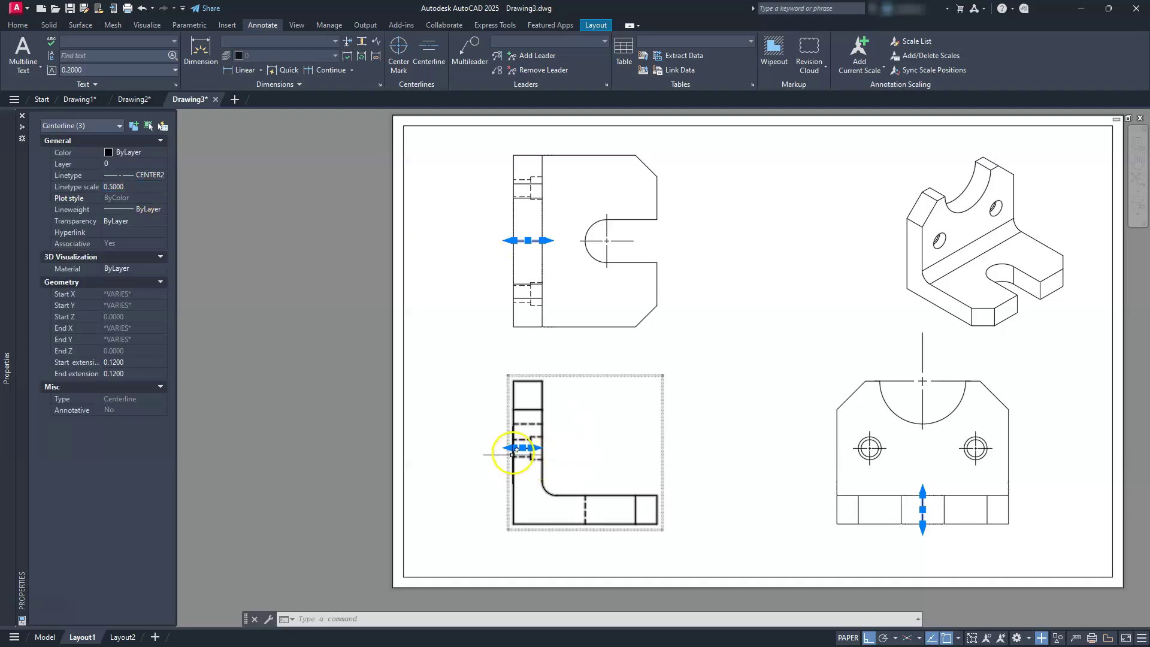
# Extend the through-hole centerline in the lower-left view so it spans the counterbore to the flange's inner edge
pyautogui.scroll(8, 515, 454)
pyautogui.press('Escape')
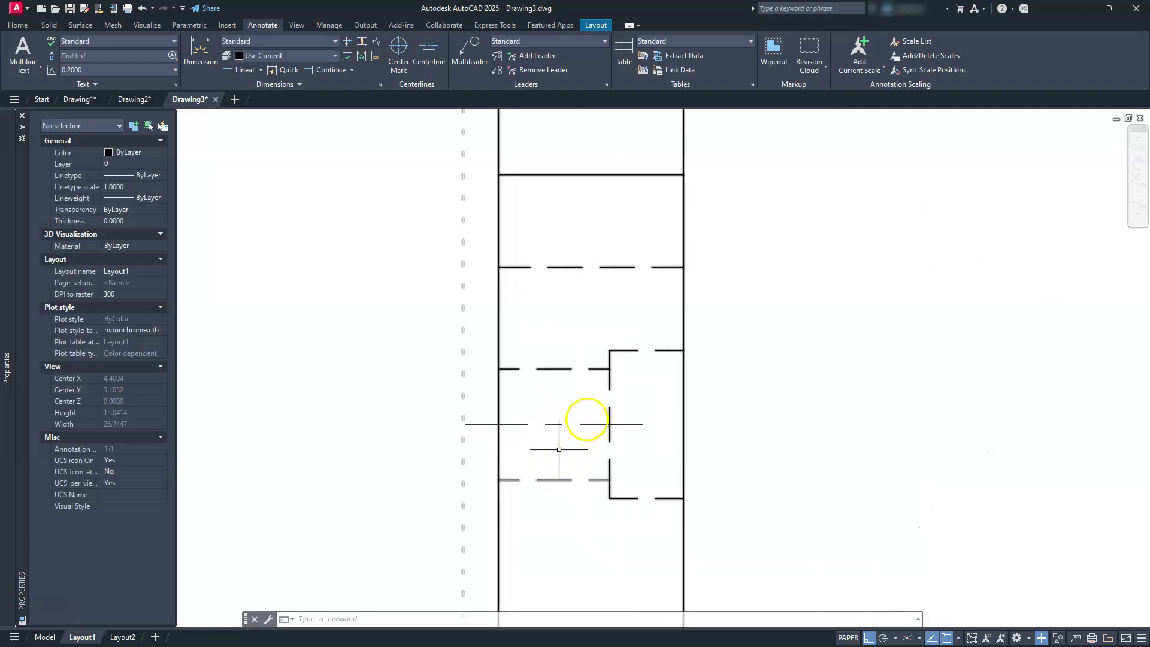
pyautogui.click(595, 424)
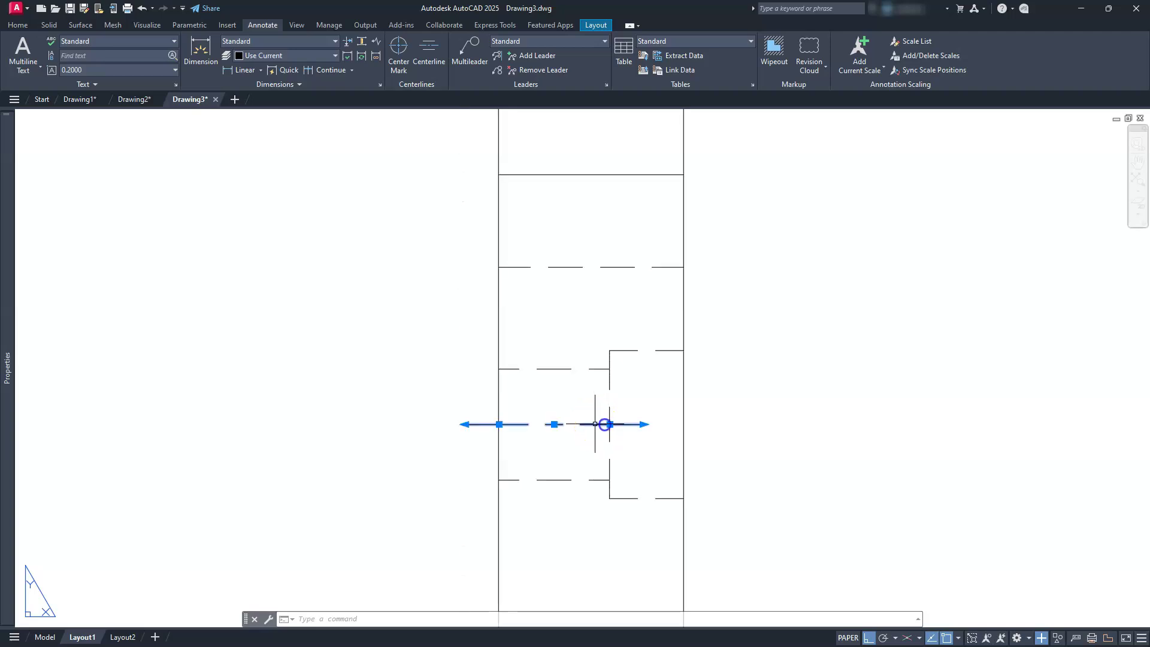
pyautogui.click(610, 424)
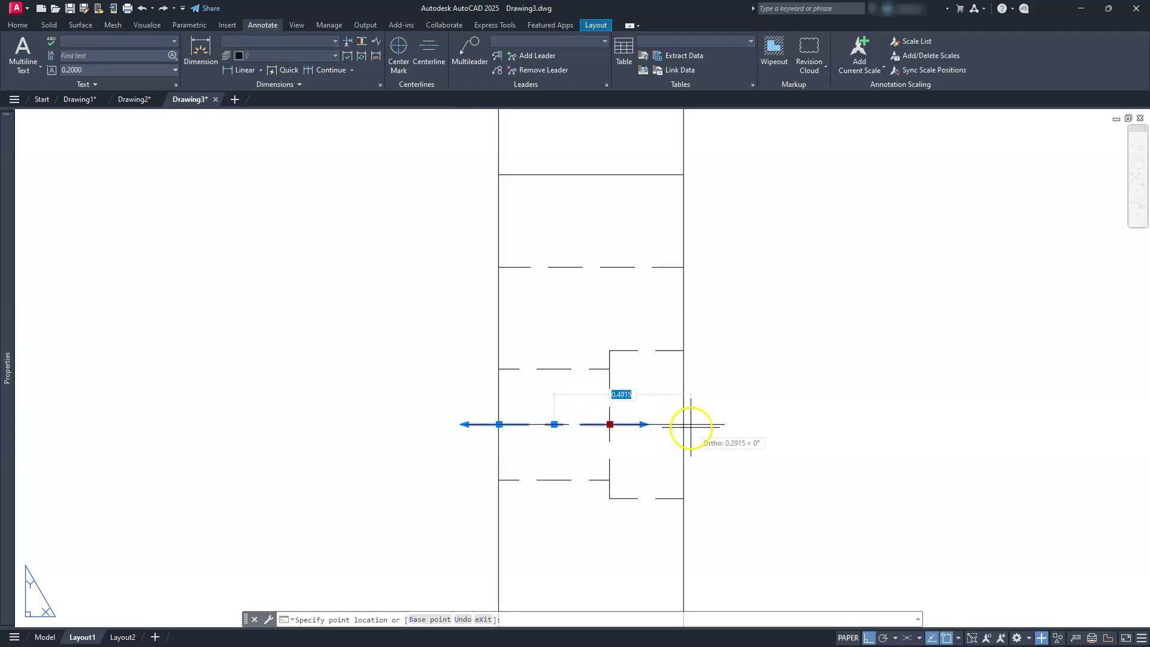
pyautogui.click(684, 424)
pyautogui.press('Escape')
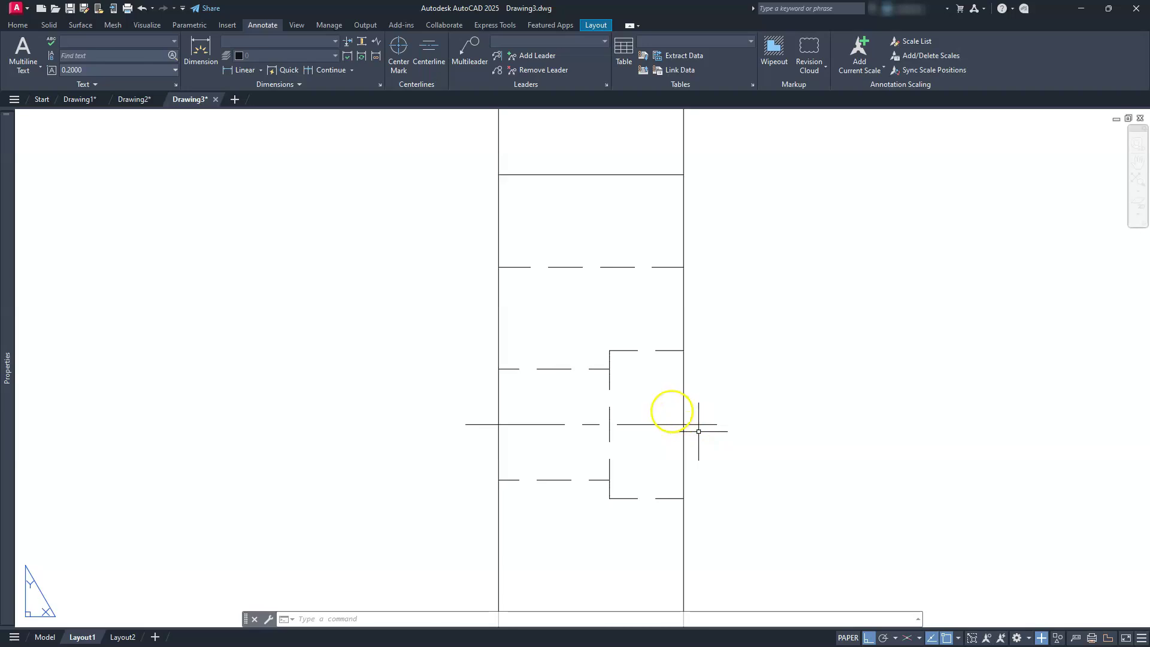
# Modify the Standard dimension style to suppress trailing zeros and use a text height of 0.125
pyautogui.scroll(-10, 699, 431)
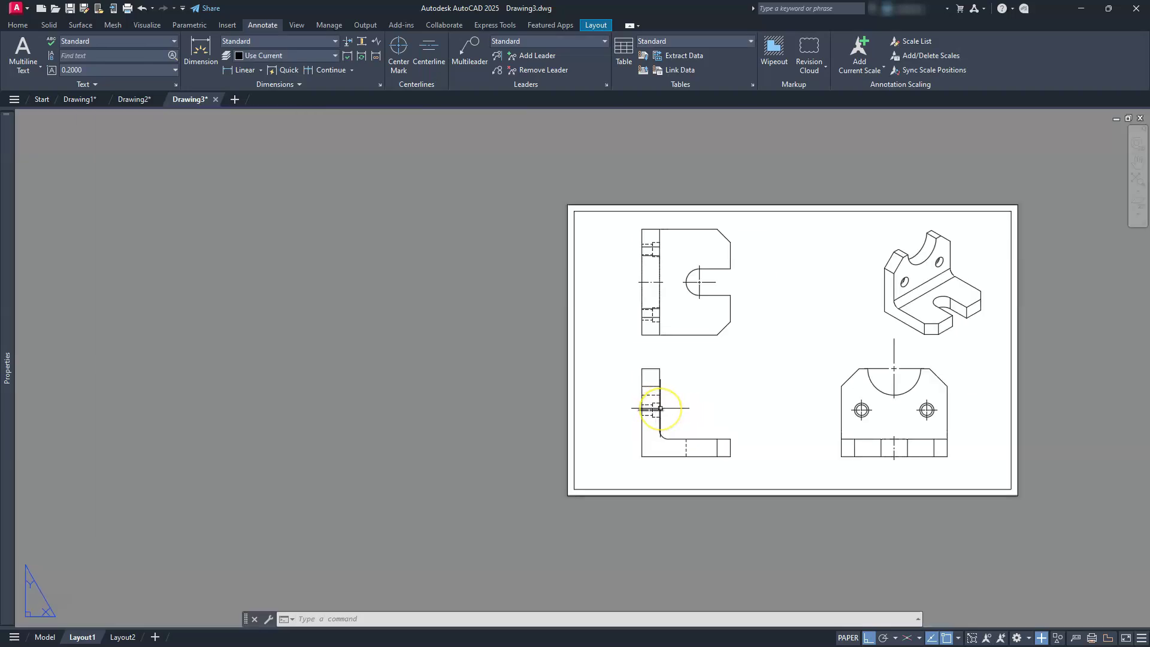
pyautogui.scroll(2, 660, 408)
pyautogui.scroll(-5, 660, 409)
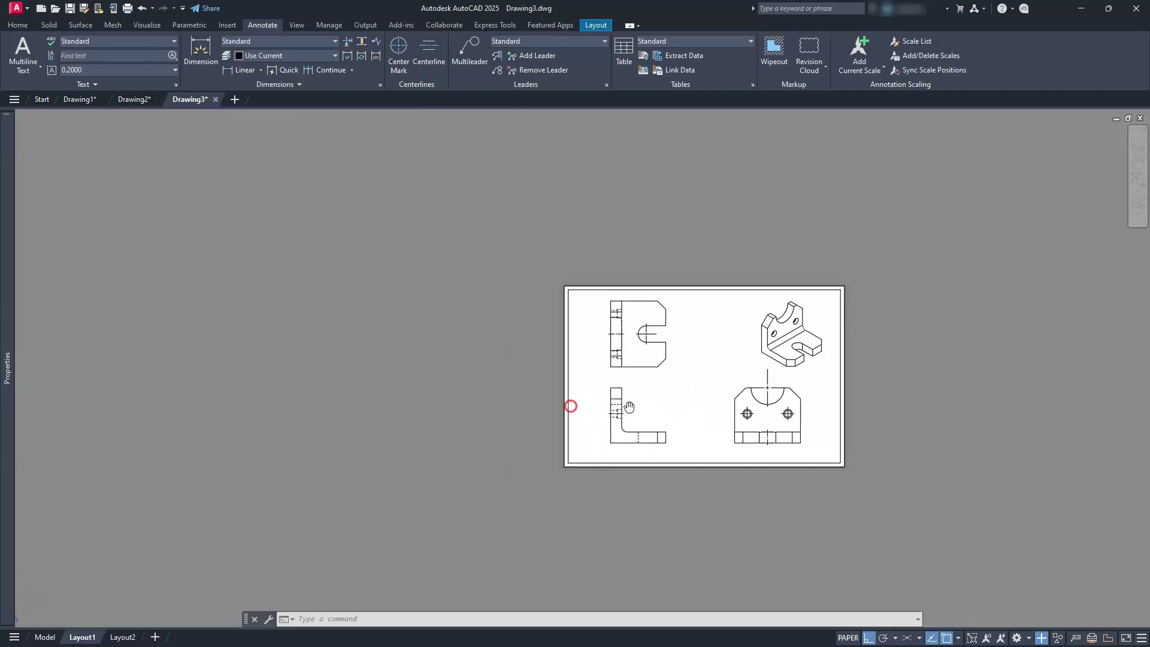
pyautogui.scroll(5, 563, 398)
pyautogui.moveTo(832, 392)
pyautogui.mouseDown(button='middle')
pyautogui.moveTo(844, 385)
pyautogui.moveTo(709, 424)
pyautogui.mouseUp(button='middle')
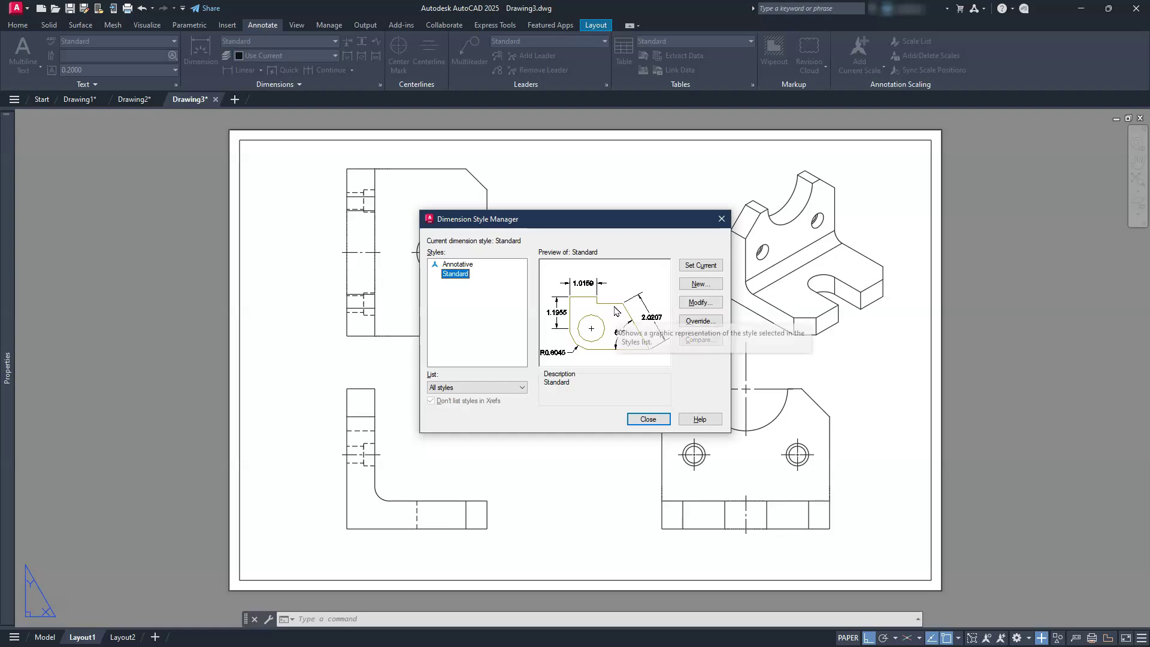
pyautogui.click(701, 302)
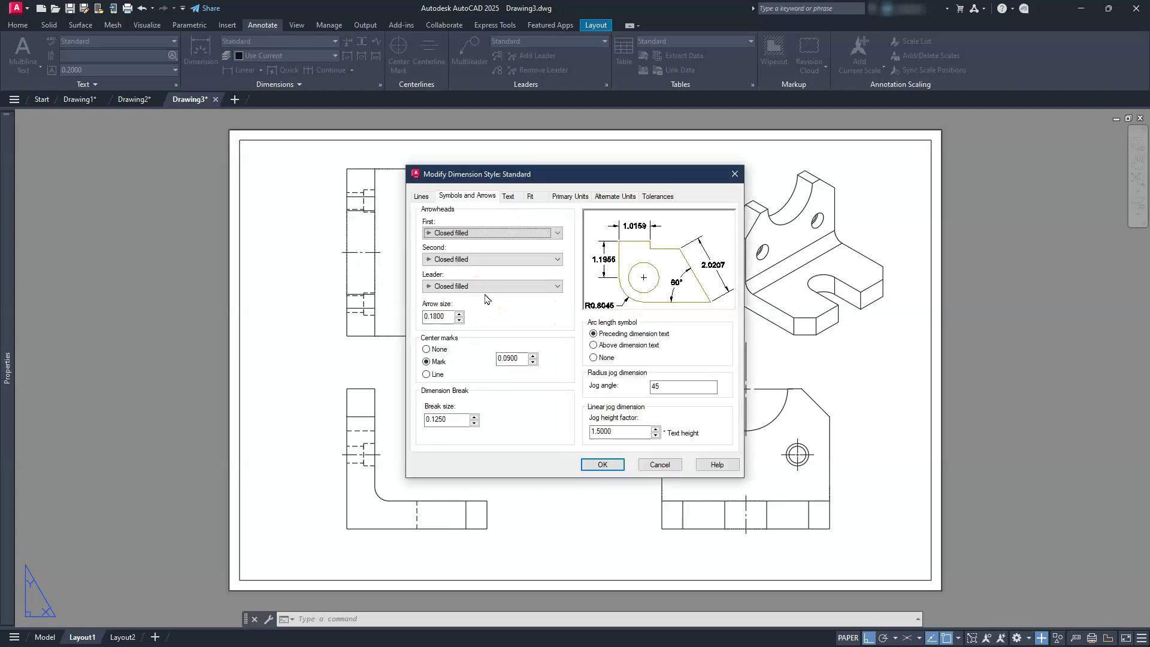
pyautogui.click(569, 197)
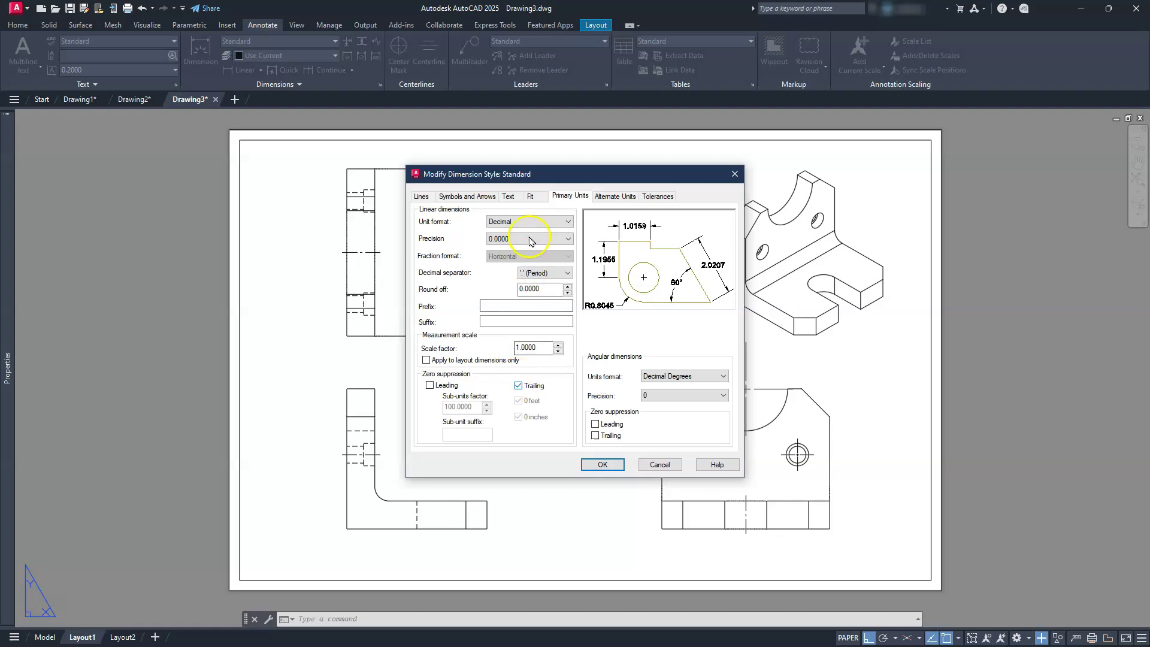
pyautogui.click(531, 196)
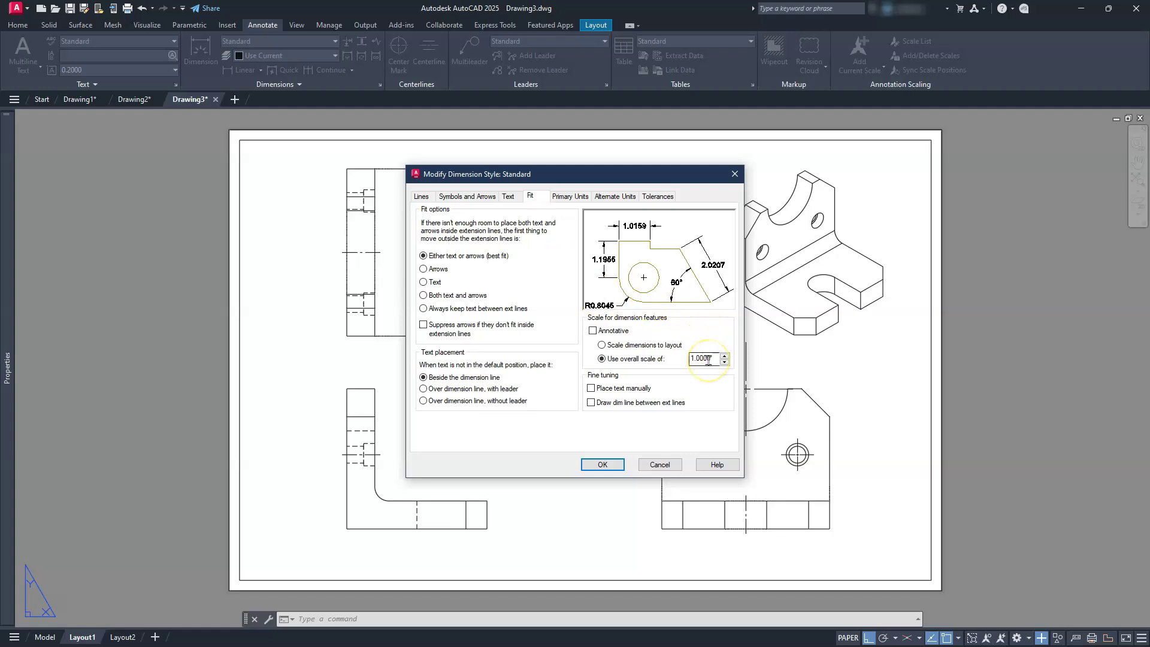
pyautogui.click(507, 198)
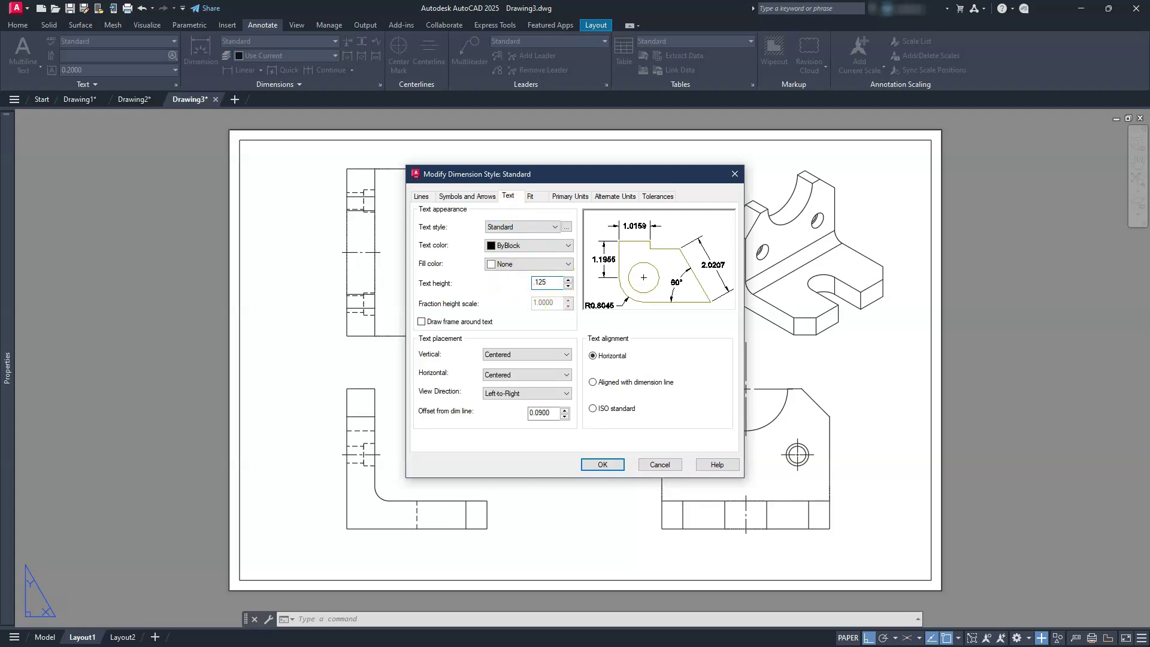
# Set the Standard dimension style's center marks to None and apply the style changes
pyautogui.click(488, 199)
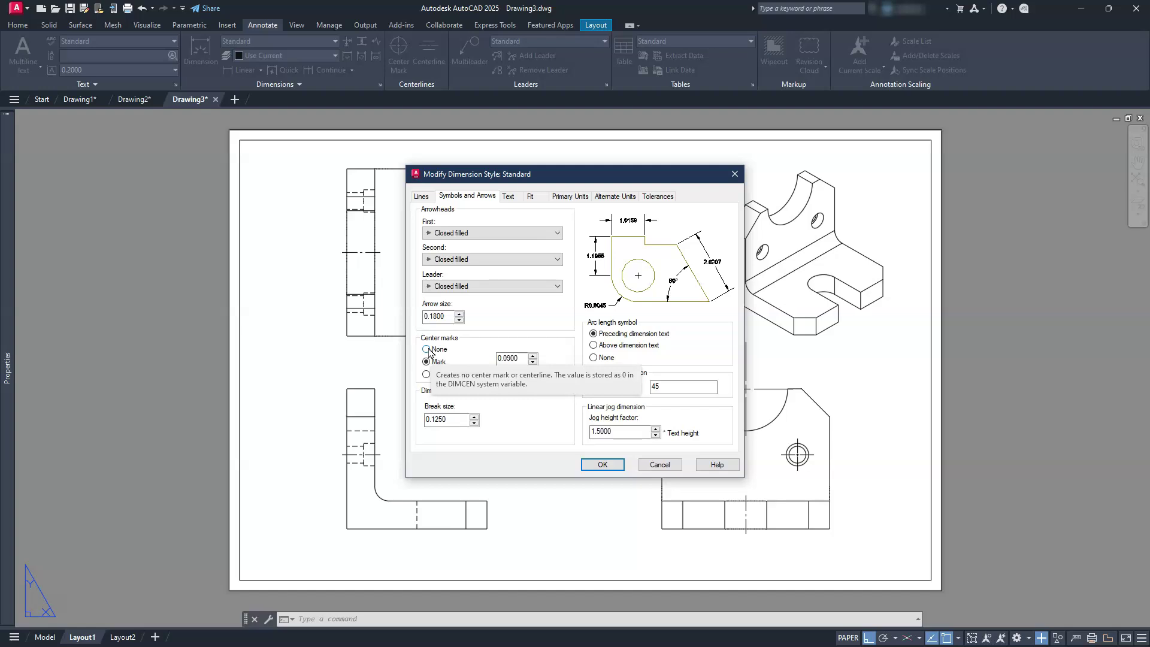
pyautogui.click(426, 349)
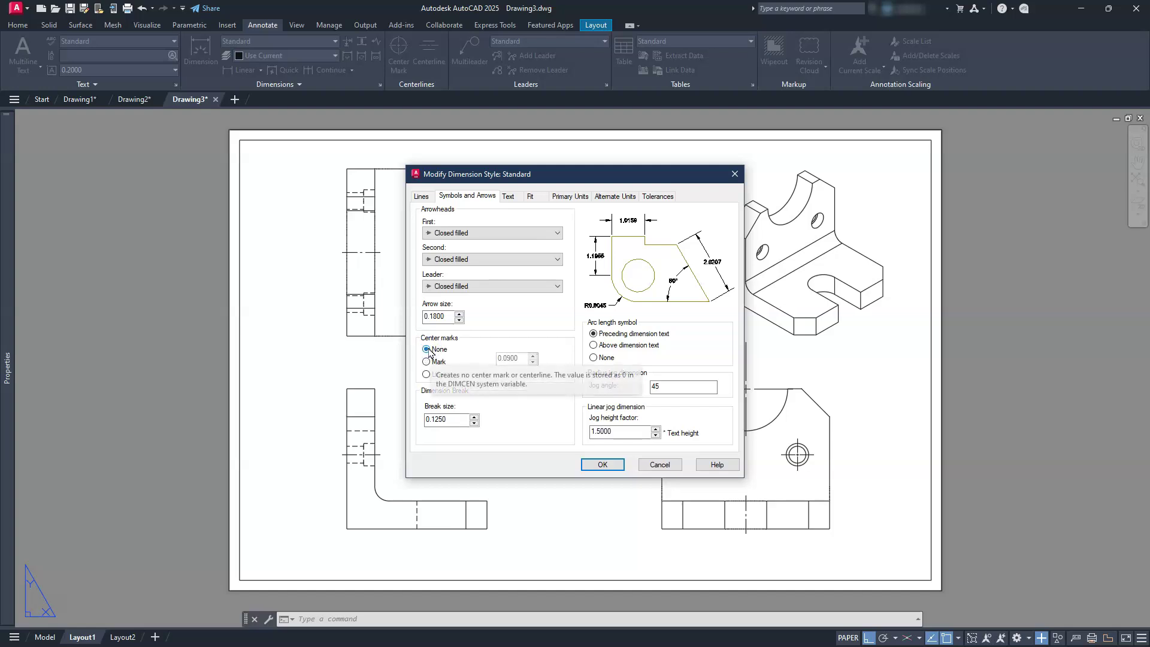
pyautogui.click(455, 417)
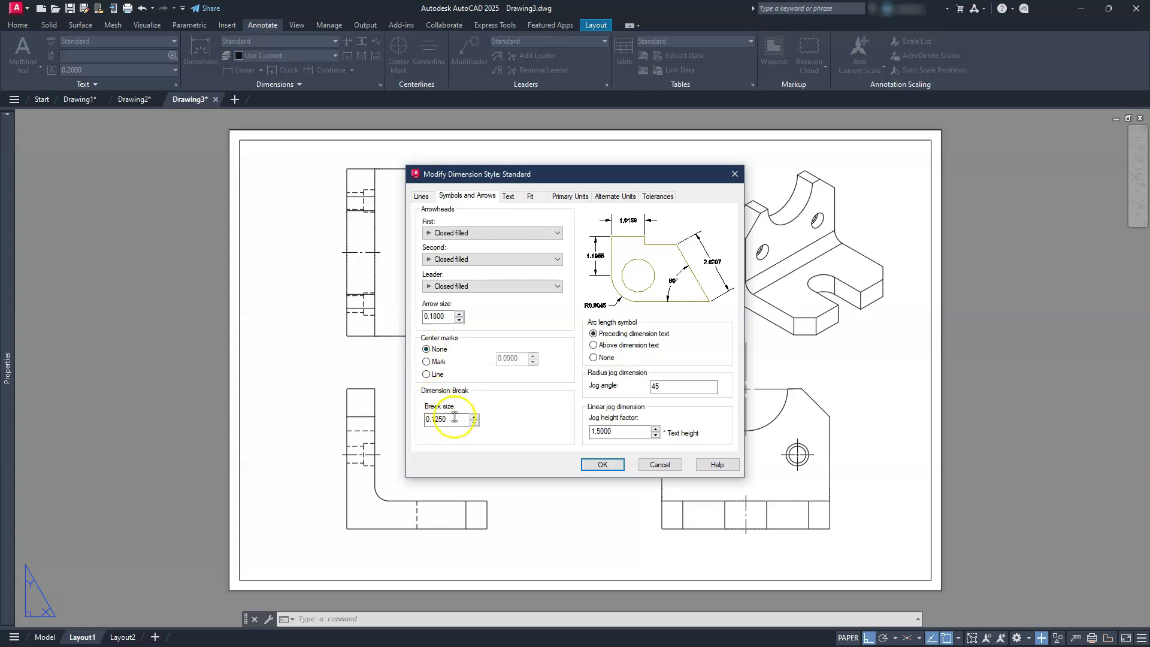
pyautogui.click(588, 462)
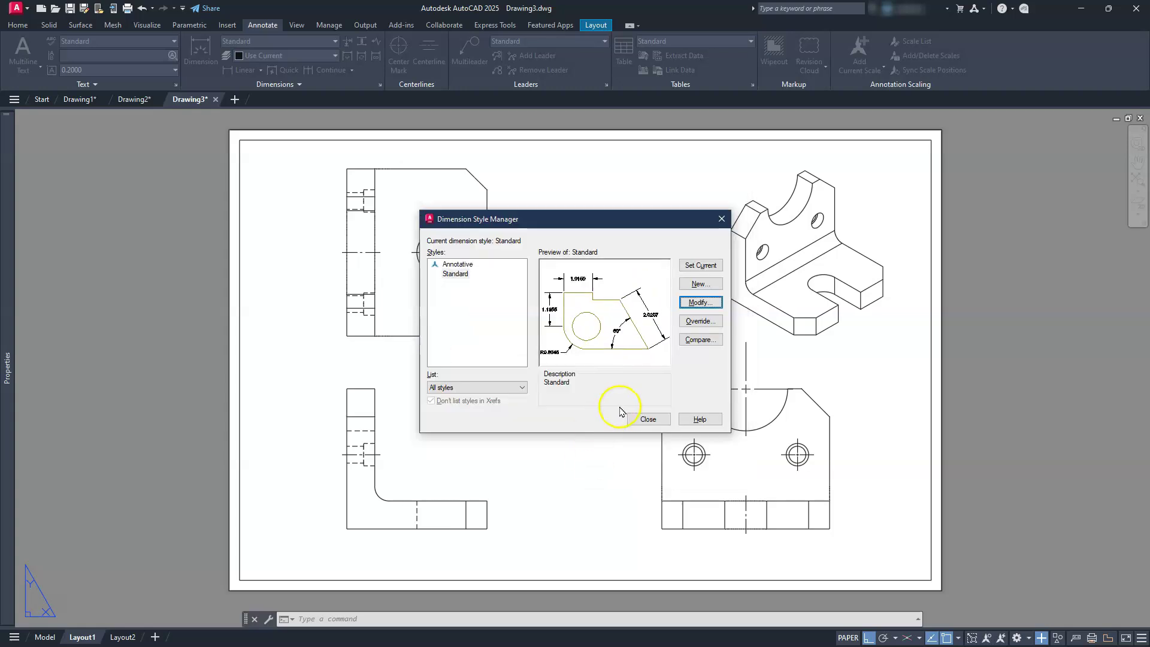
pyautogui.click(641, 418)
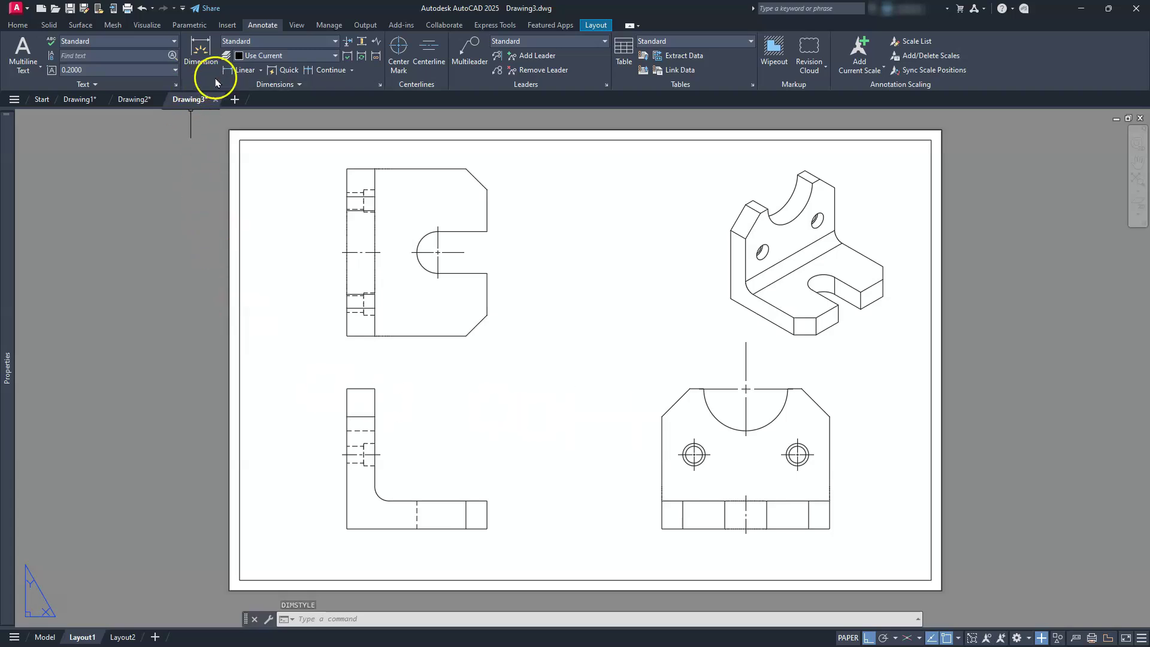
# Add a vertical linear dimension for the overall height on the outer side of the lower-left L-shaped view
pyautogui.click(241, 70)
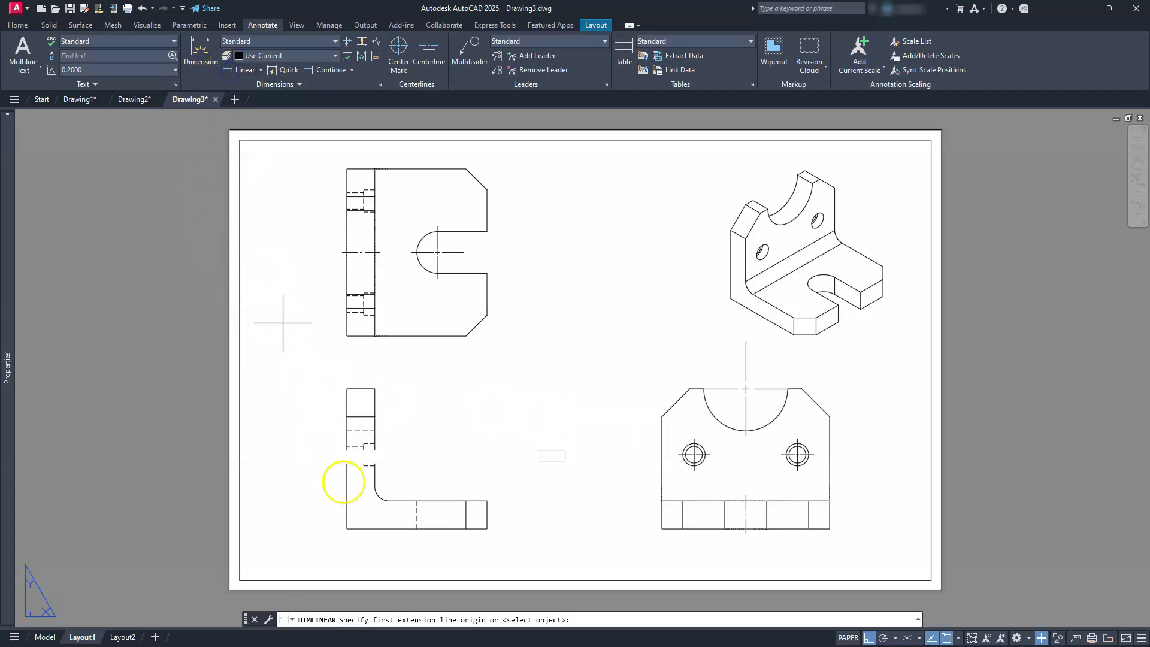
pyautogui.click(347, 528)
pyautogui.click(347, 389)
pyautogui.click(300, 419)
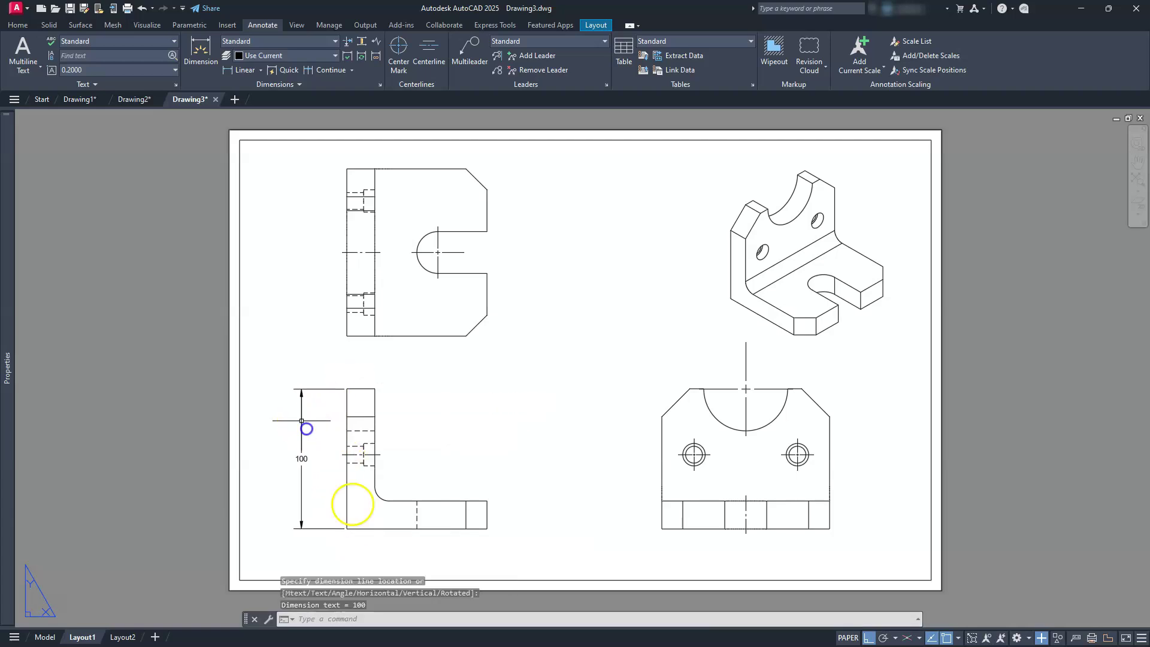
# Add a horizontal linear dimension for the overall base length below the L-shaped view
pyautogui.scroll(2, 387, 544)
pyautogui.moveTo(388, 543); pyautogui.dragTo(422, 497, button='middle')
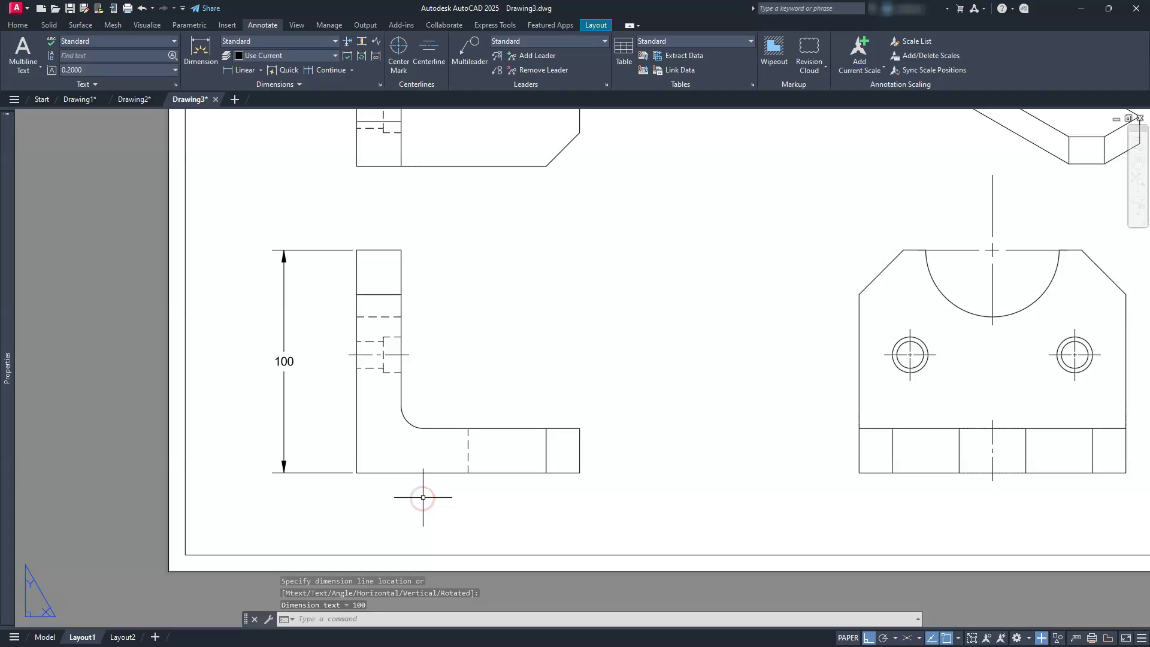
pyautogui.press('Return')
pyautogui.click(381, 474)
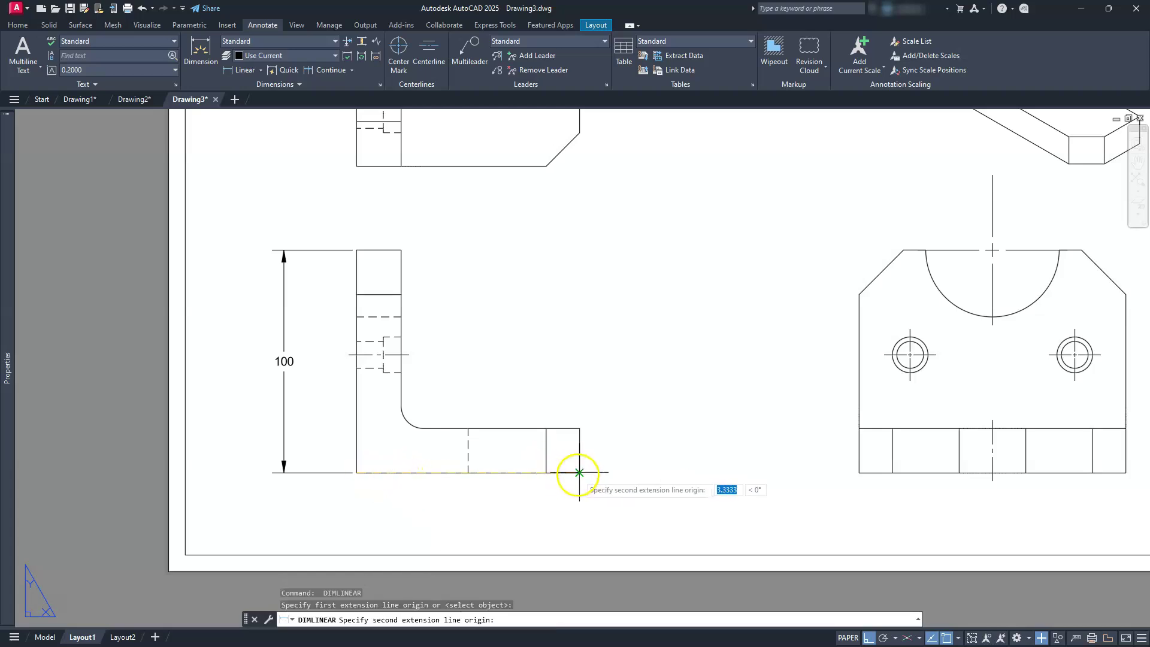
pyautogui.click(580, 472)
pyautogui.click(577, 511)
# Add a vertical linear dimension for the base plate's thickness at its free end in the L-shaped view
pyautogui.press('Return')
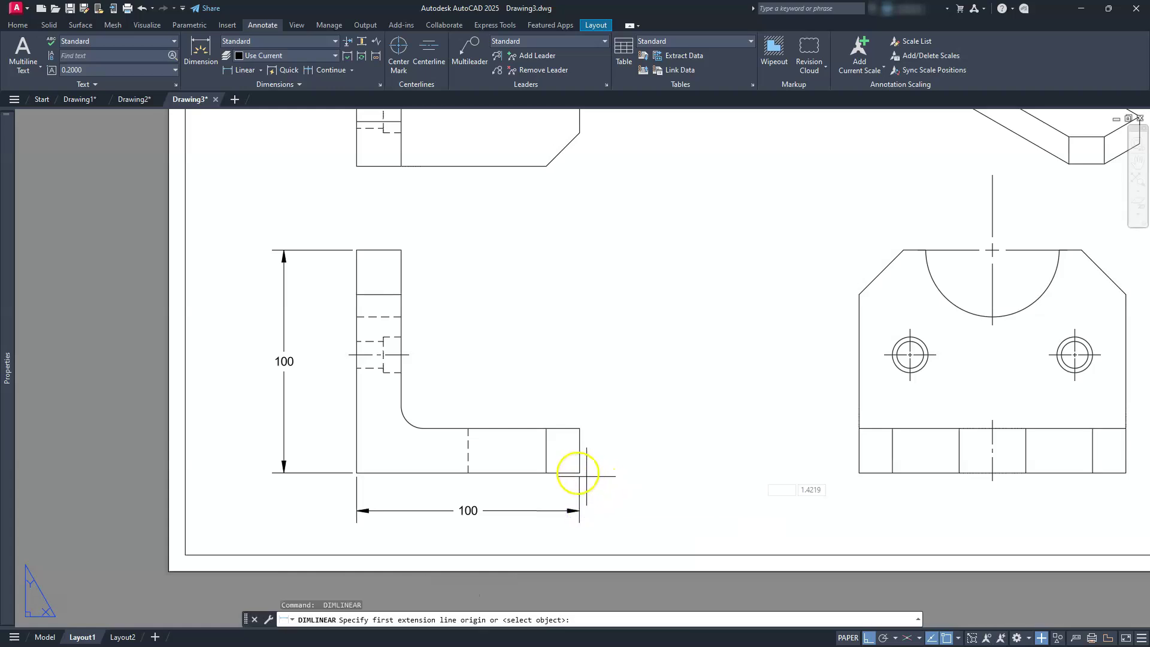
pyautogui.click(580, 471)
pyautogui.click(579, 428)
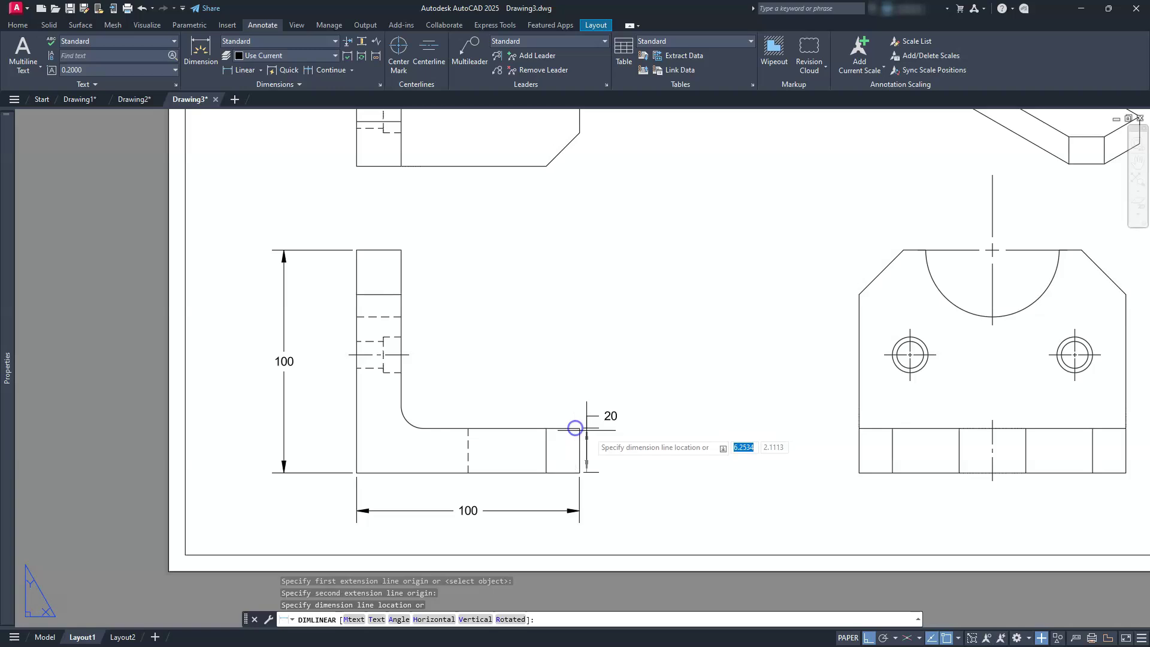
pyautogui.click(605, 439)
pyautogui.press('Return')
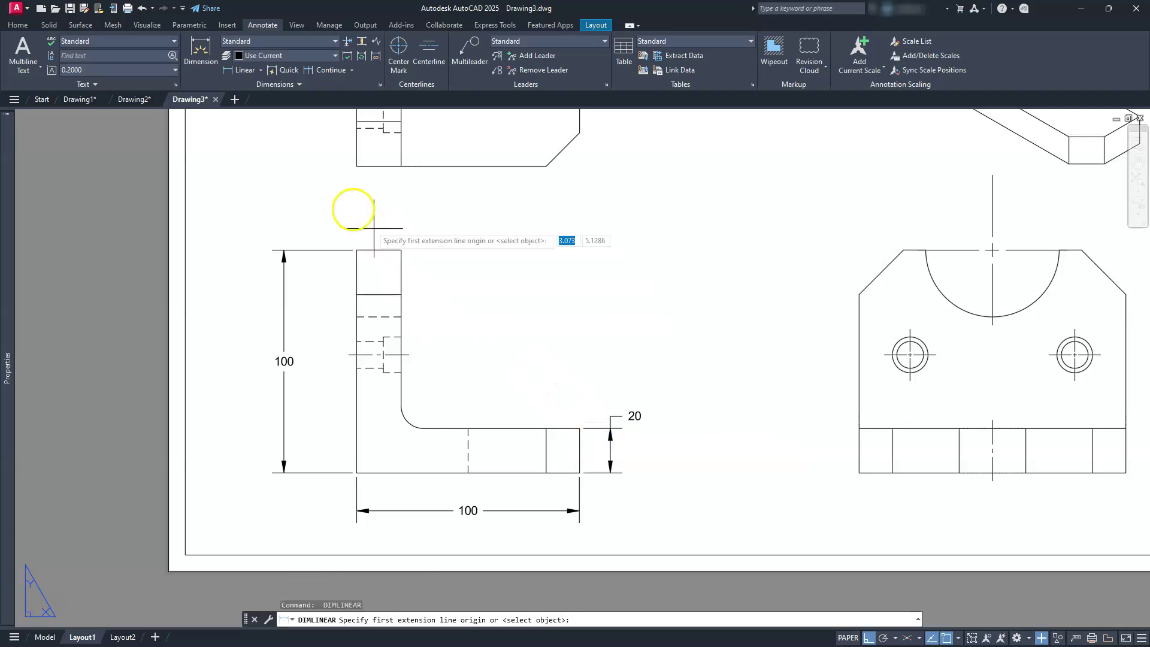
pyautogui.press('Return')
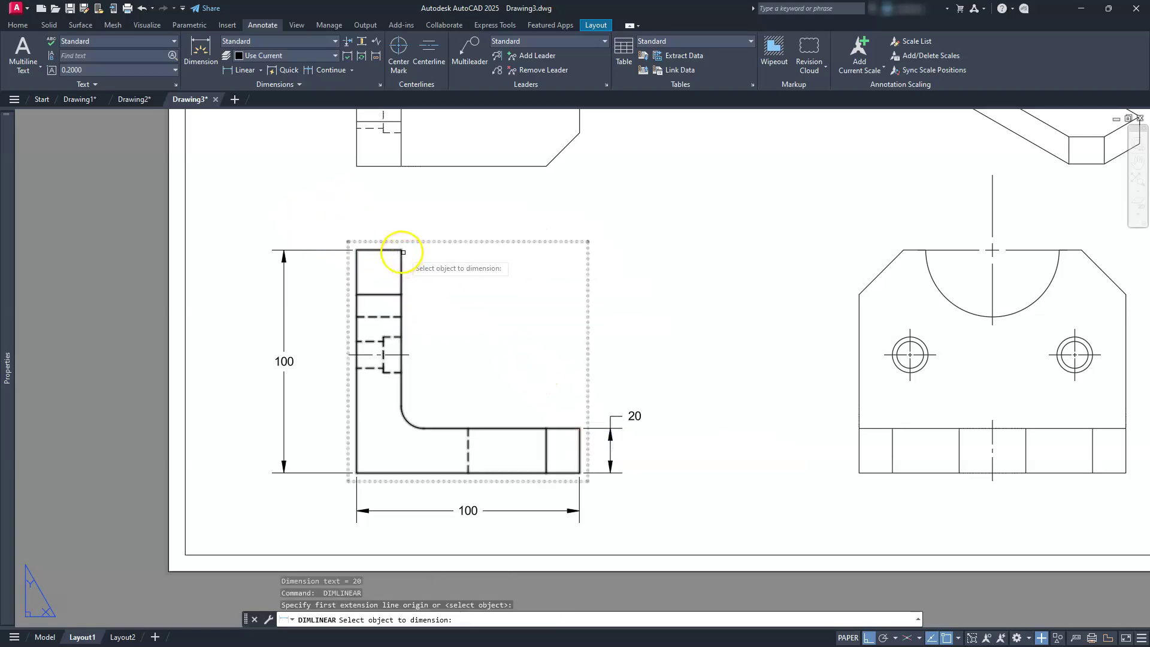
pyautogui.click(397, 250)
pyautogui.press('Escape')
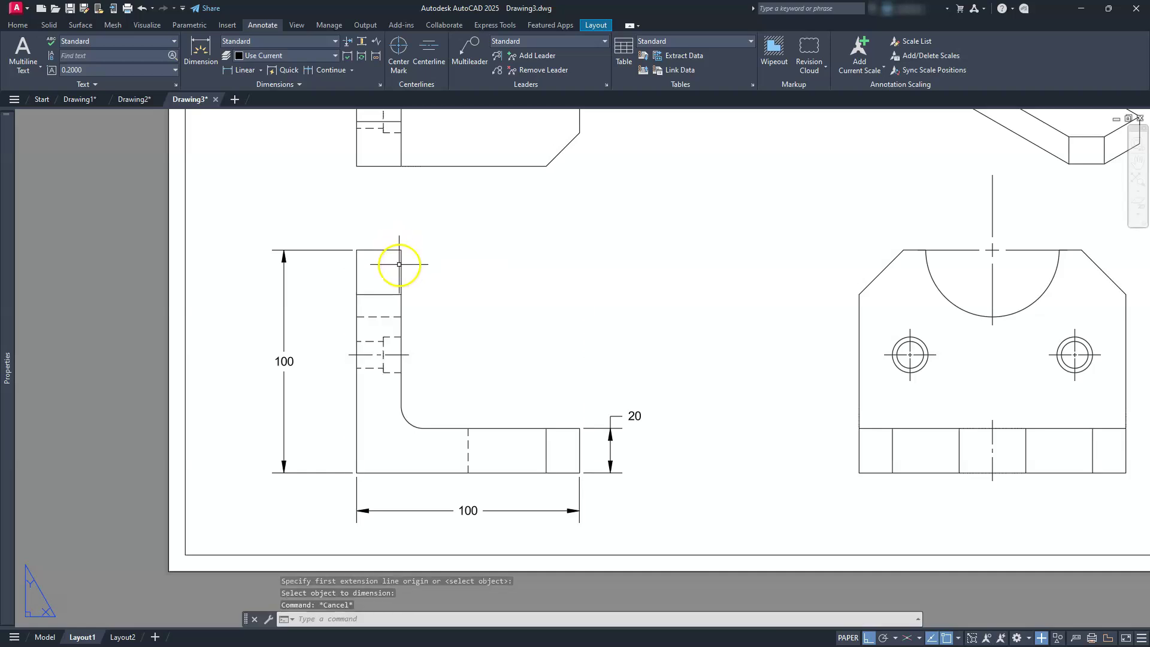
# Add a horizontal linear dimension for the upright flange's thickness above the L-shaped view
pyautogui.press('Return')
pyautogui.click(398, 250)
pyautogui.click(357, 250)
pyautogui.click(370, 218)
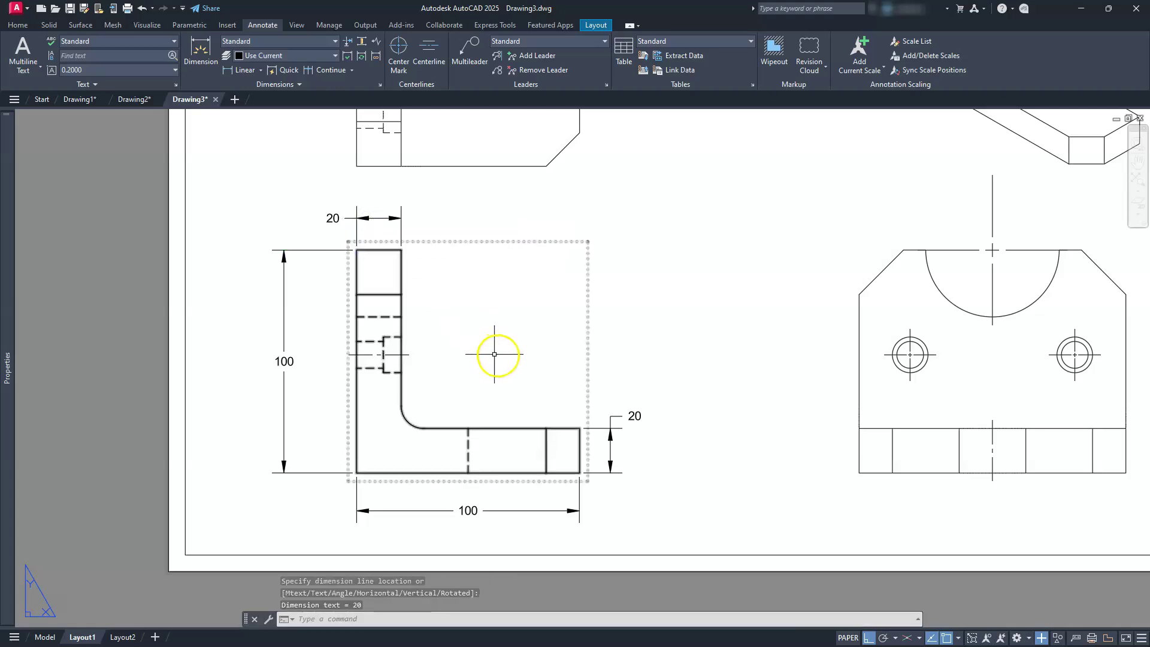
pyautogui.moveTo(585, 378); pyautogui.dragTo(372, 314, button='middle')
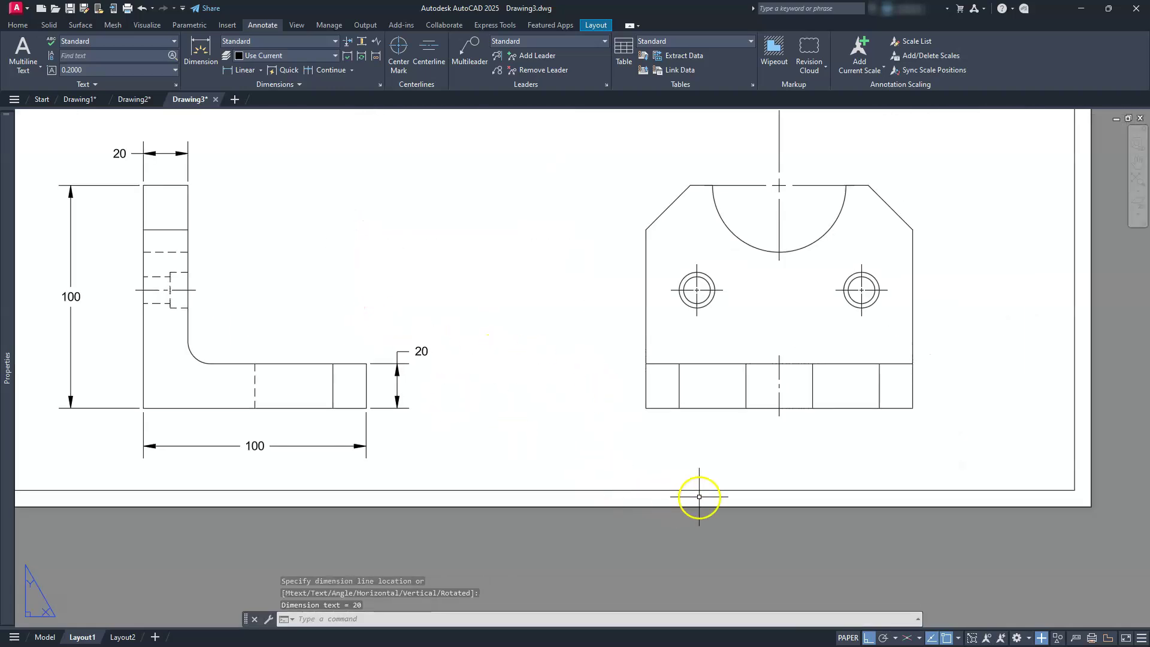
# Add a horizontal linear dimension below the lower-right view from its left edge to the left hole's center mark
pyautogui.press('Return')
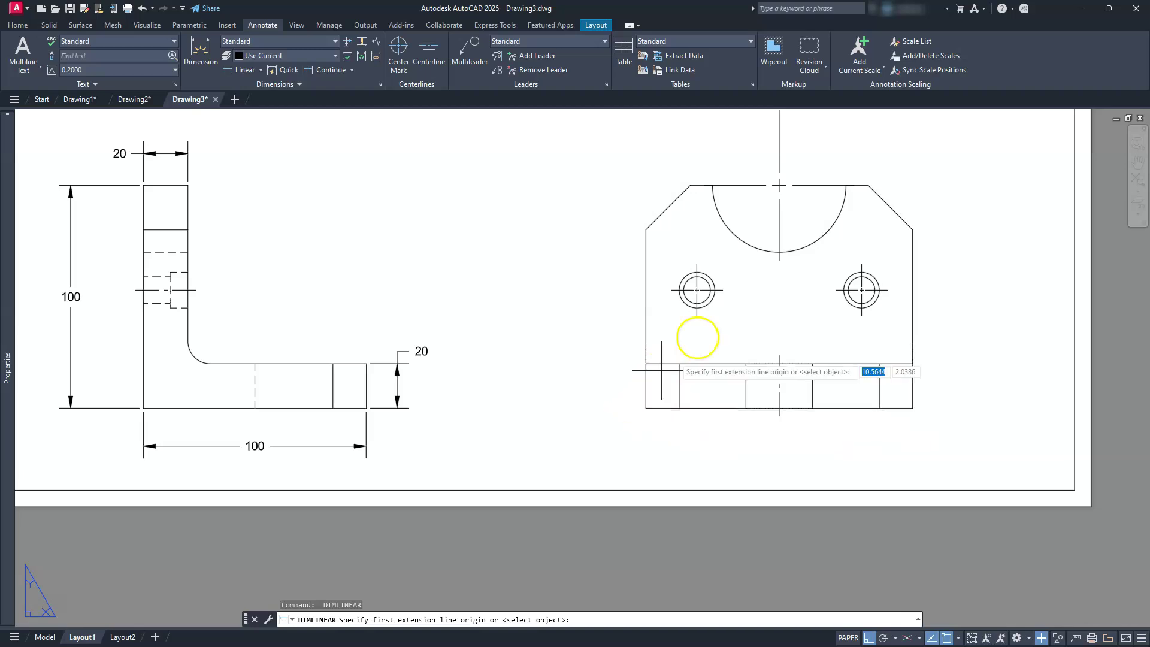
pyautogui.click(691, 319)
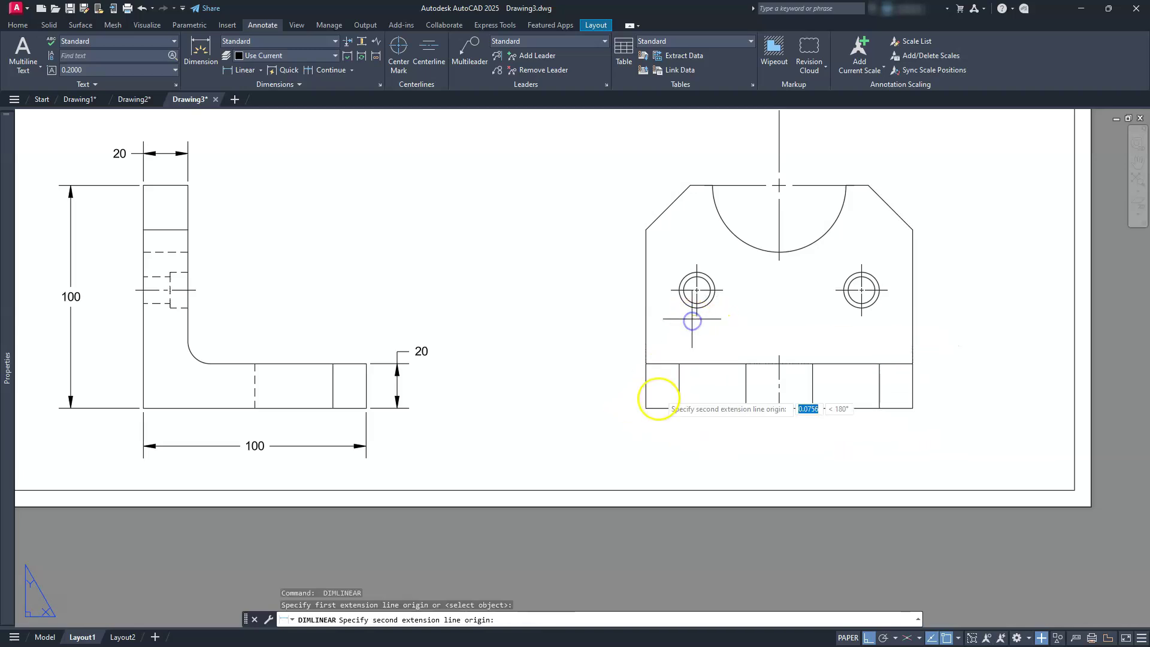
pyautogui.click(645, 409)
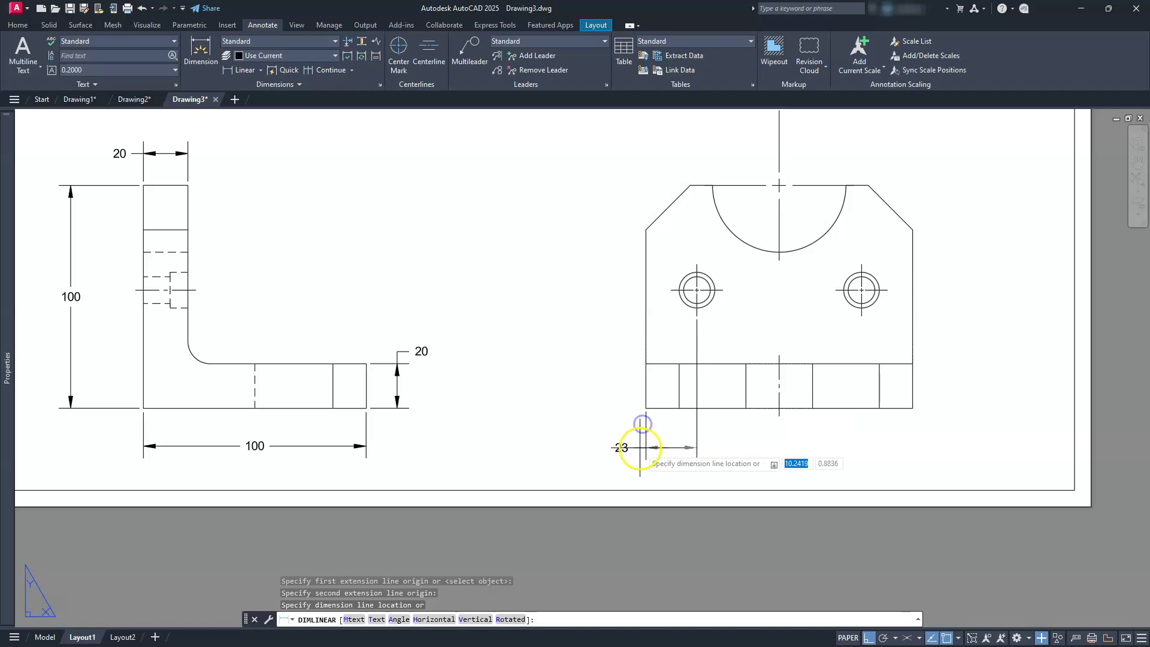
pyautogui.click(372, 447)
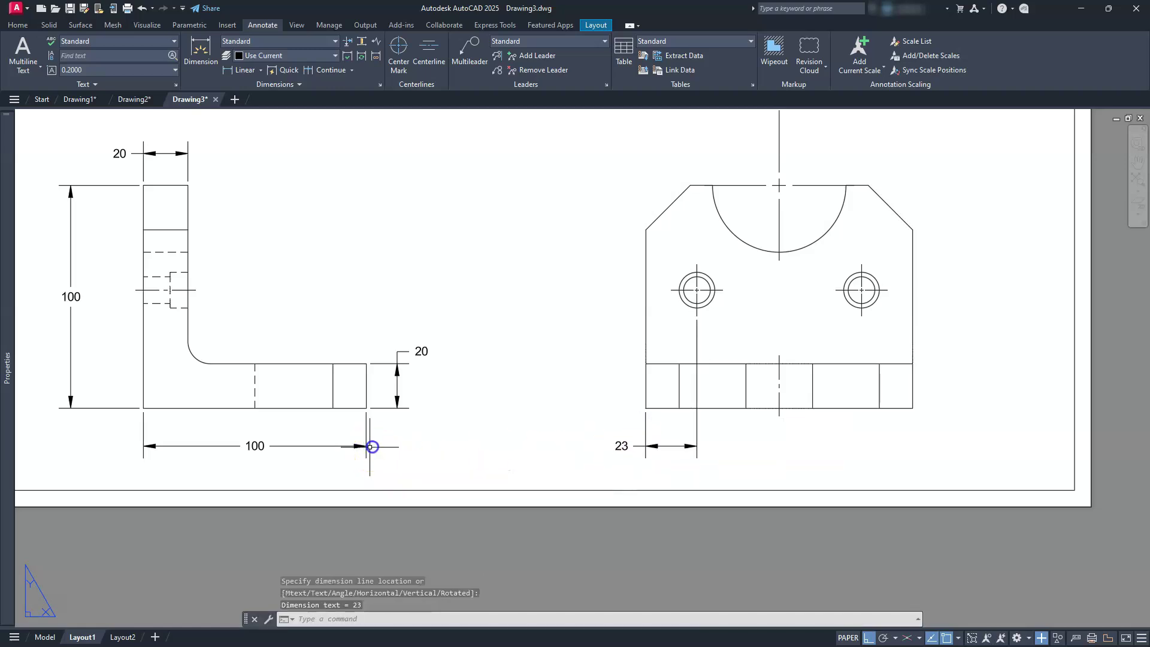
# Add a horizontal linear dimension between the two holes' center marks, below the lower-right view
pyautogui.press('Return')
pyautogui.click(694, 315)
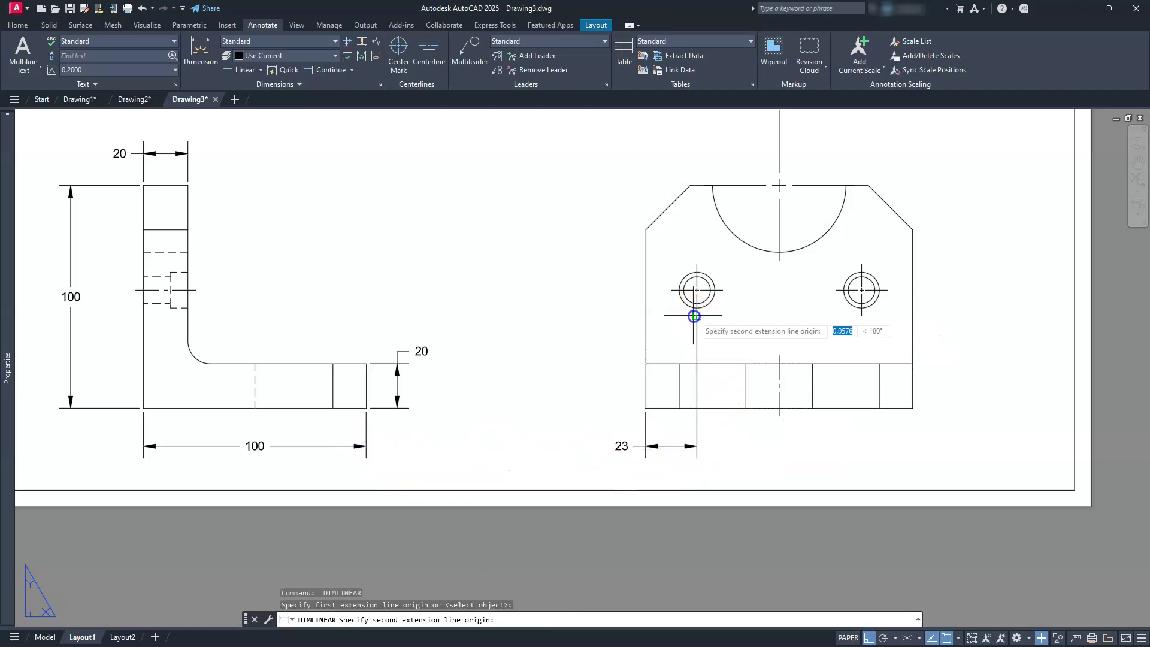
pyautogui.click(850, 333)
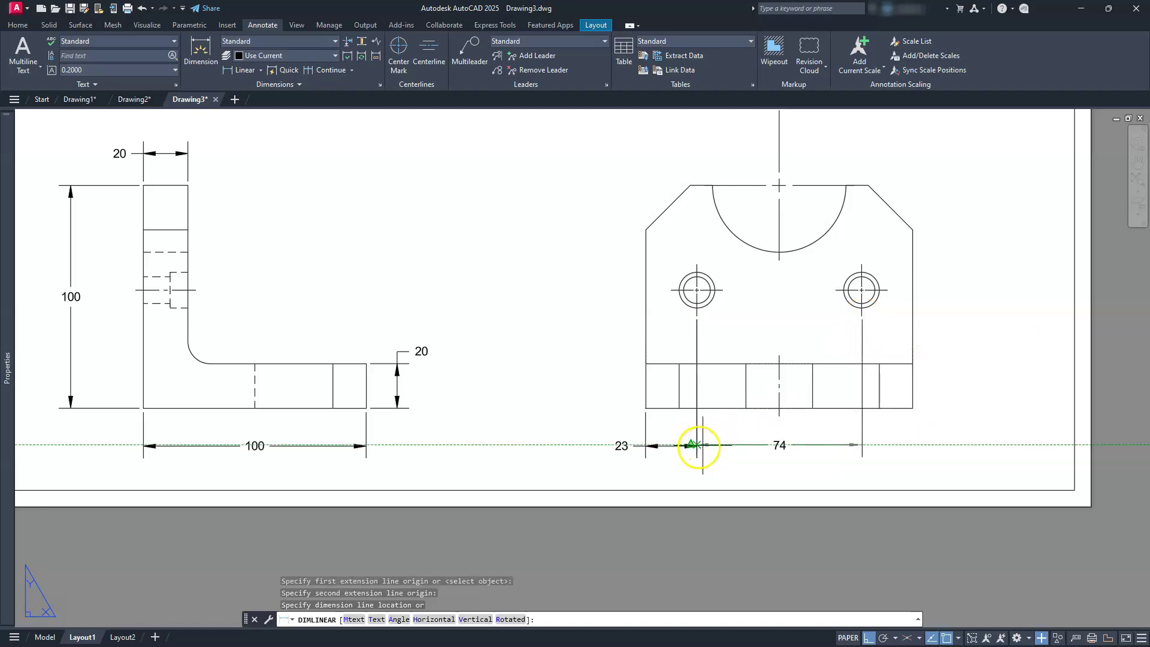
pyautogui.click(697, 445)
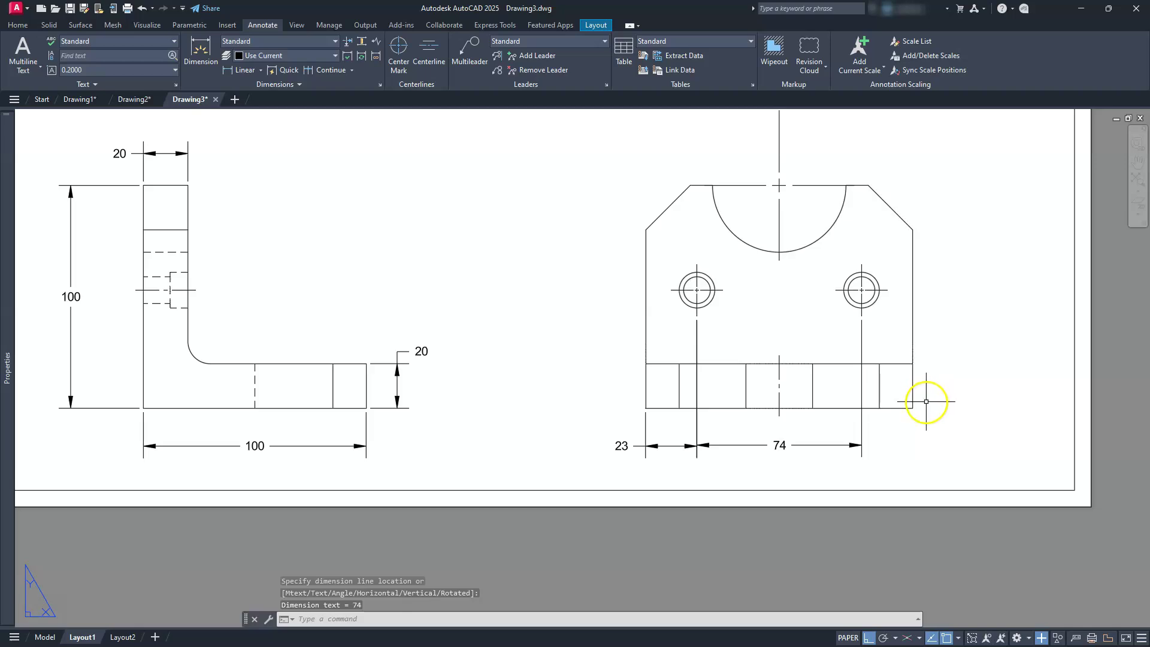
# Add a vertical linear dimension beside the lower-right view from its bottom corner to the right hole's center mark
pyautogui.press('Return')
pyautogui.click(913, 407)
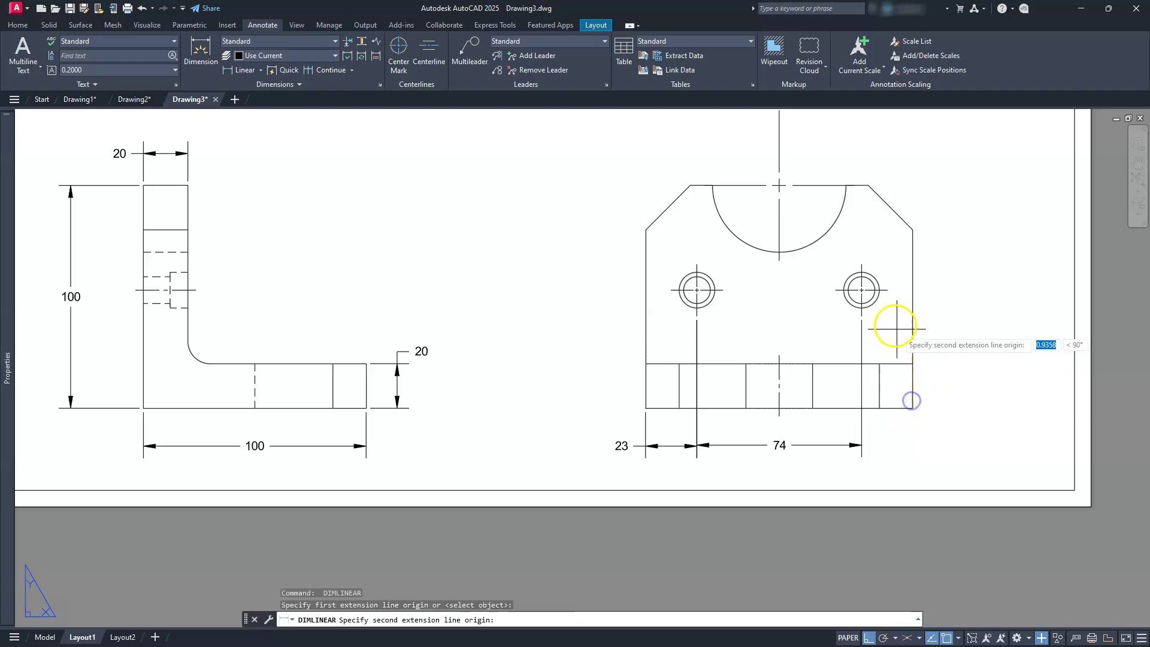
pyautogui.click(887, 292)
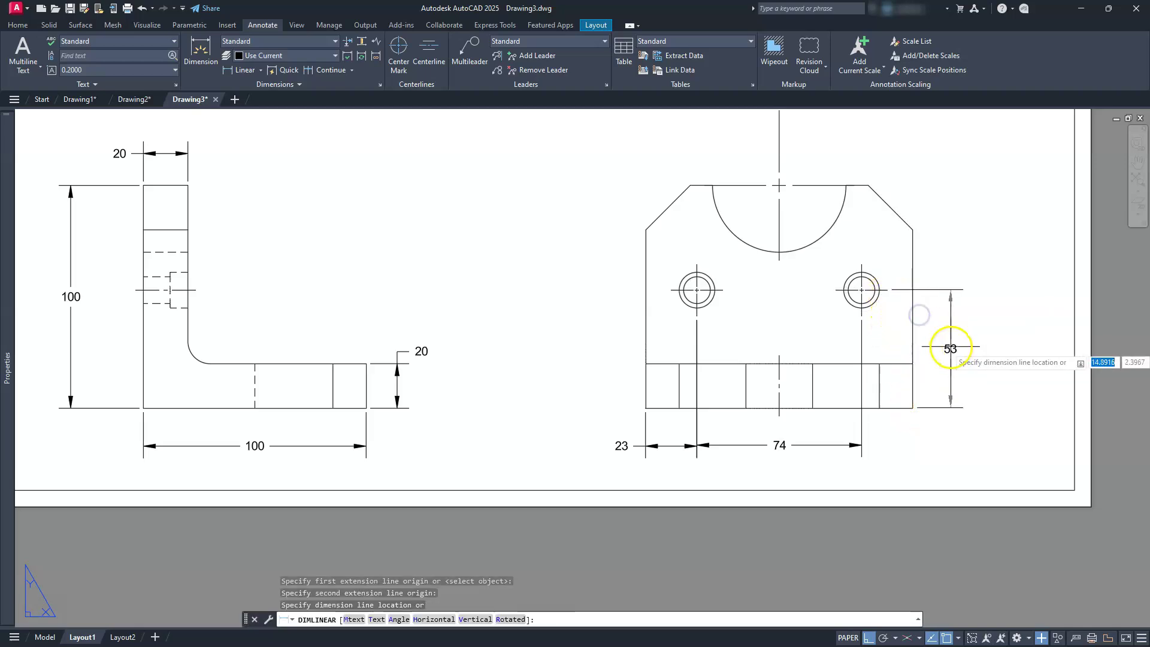
pyautogui.click(957, 348)
pyautogui.press('Escape')
pyautogui.press('Escape')
# Stretch the hole-spacing dimension so its dimension line aligns with the adjacent edge-to-hole dimension
pyautogui.scroll(4, 734, 432)
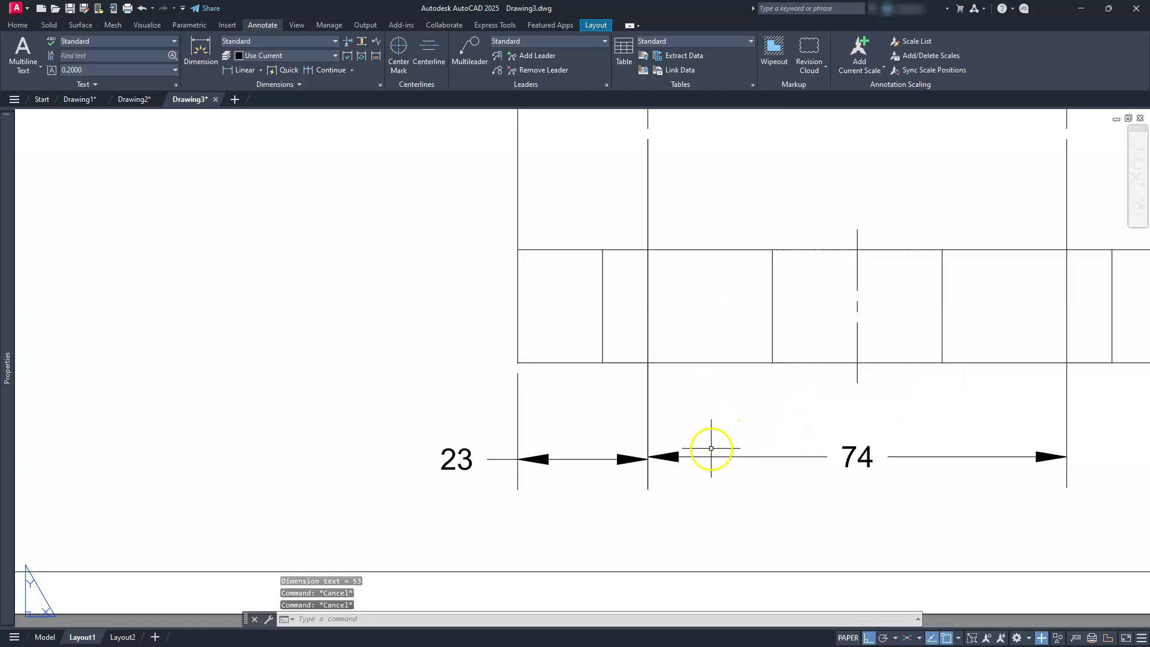
pyautogui.click(698, 430)
pyautogui.click(664, 474)
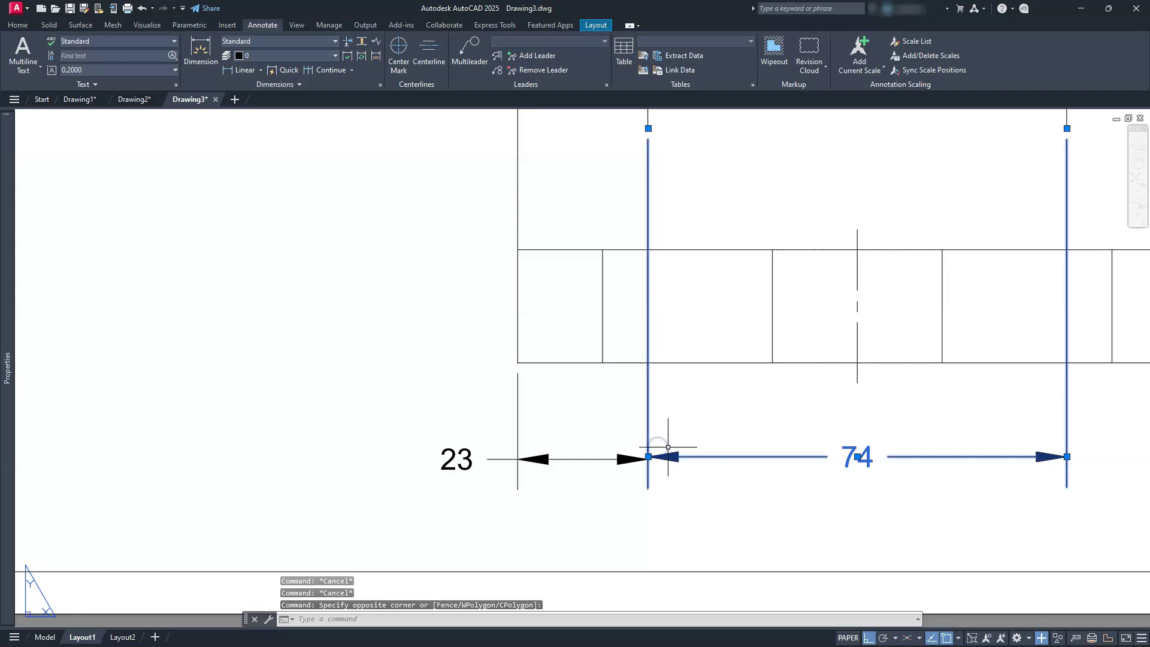
pyautogui.click(649, 457)
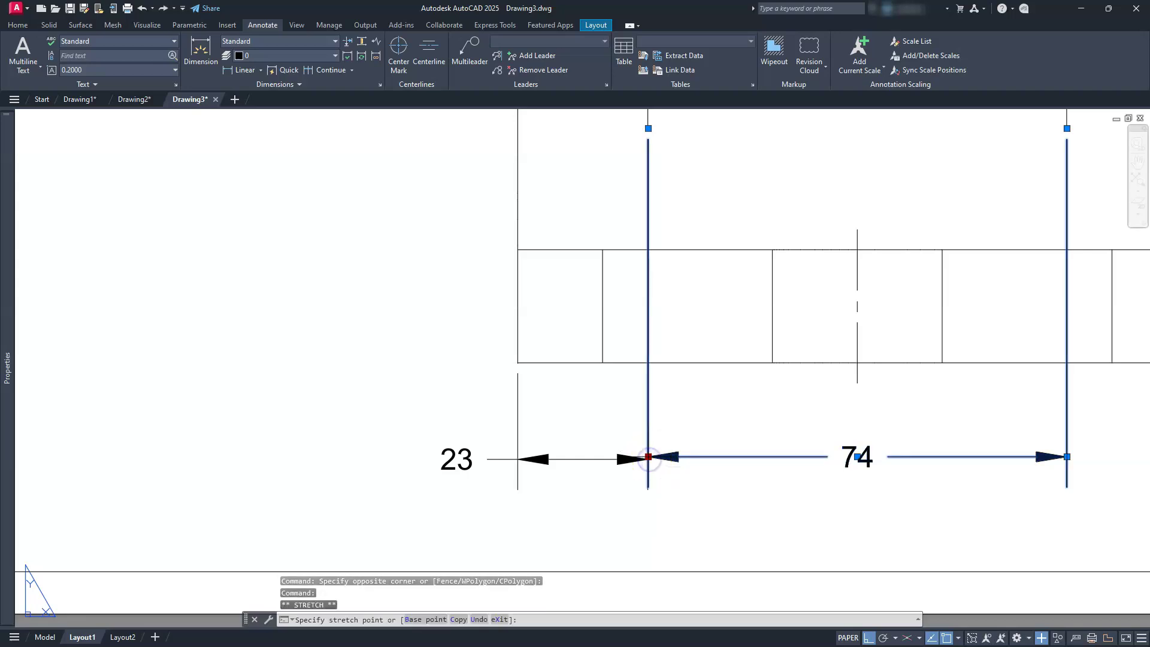
pyautogui.scroll(4, 649, 458)
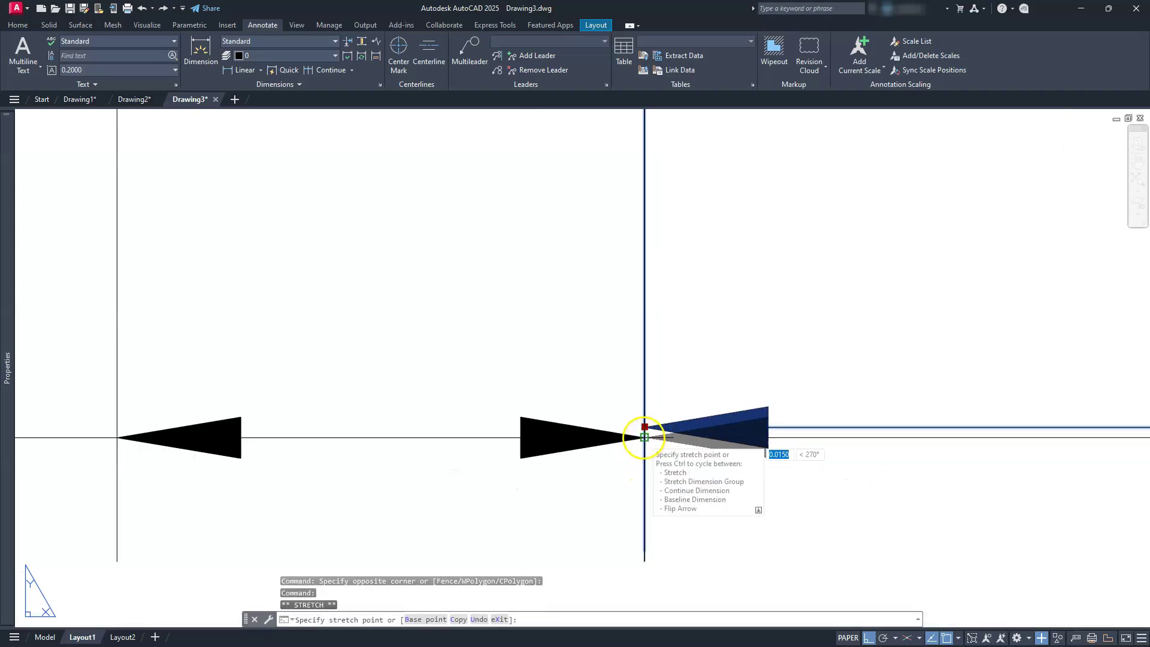
pyautogui.click(644, 437)
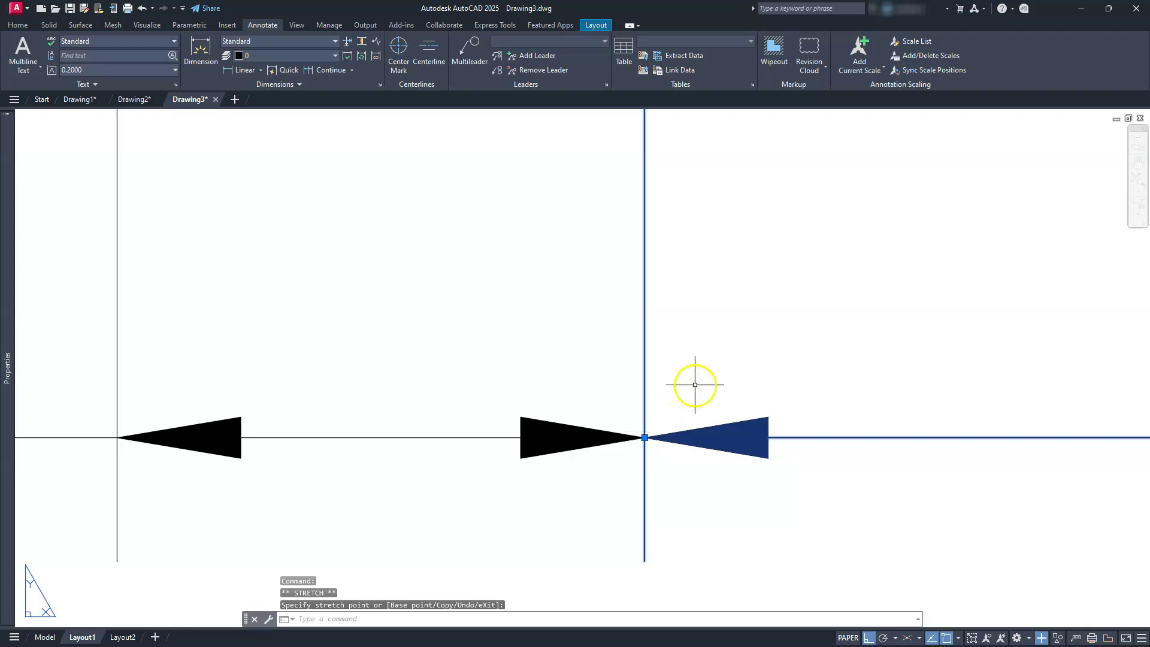
pyautogui.scroll(-4, 695, 384)
pyautogui.press('Escape')
pyautogui.press('Escape')
# Add a horizontal linear dimension above the lower-right view from its left edge to the semicircular cutout's vertical centerline
pyautogui.scroll(-2, 693, 390)
pyautogui.scroll(-4, 701, 397)
pyautogui.moveTo(731, 218)
pyautogui.mouseDown(button='middle')
pyautogui.moveTo(739, 226)
pyautogui.moveTo(693, 419)
pyautogui.mouseUp(button='middle')
pyautogui.rightClick(695, 423)
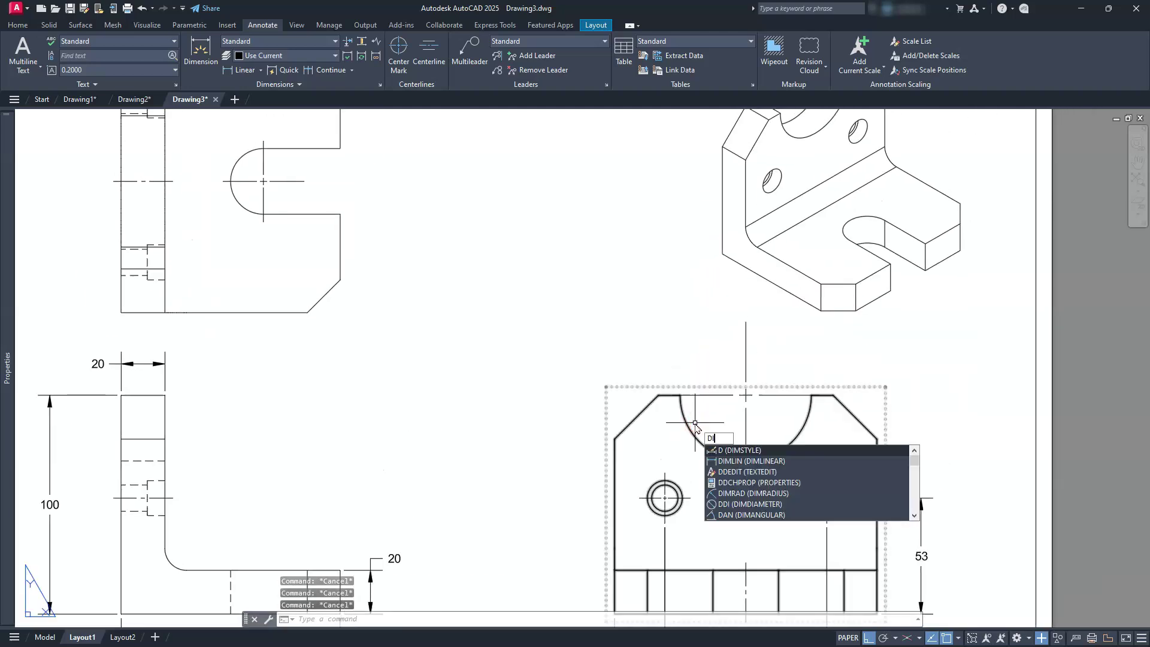
pyautogui.click(728, 441)
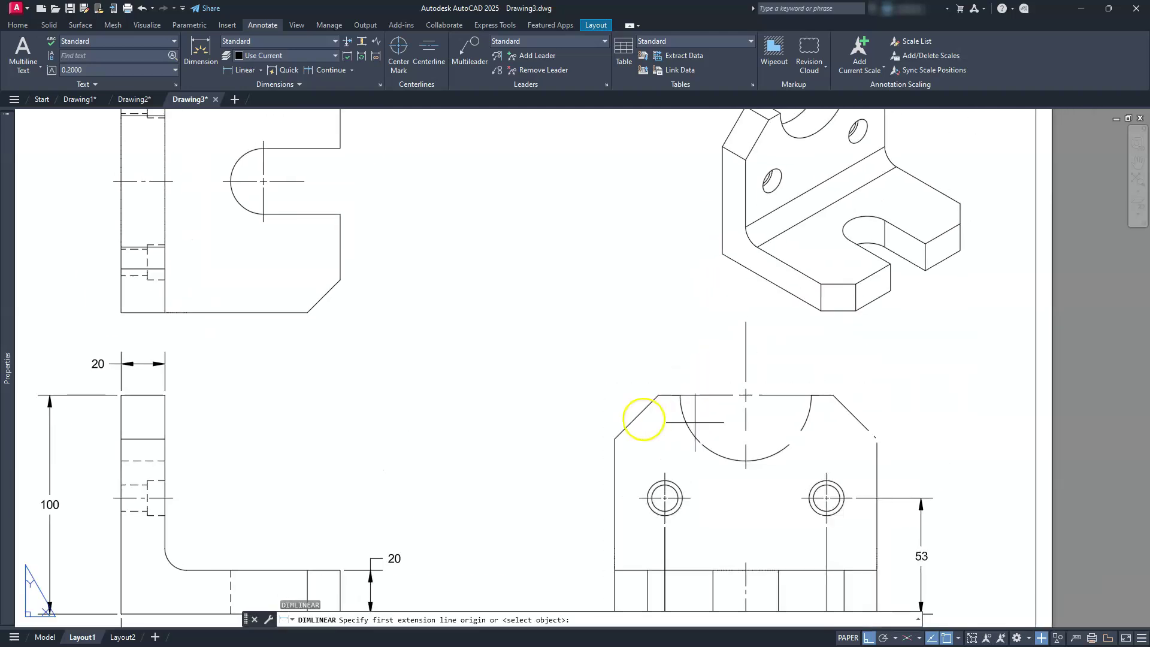
pyautogui.click(615, 438)
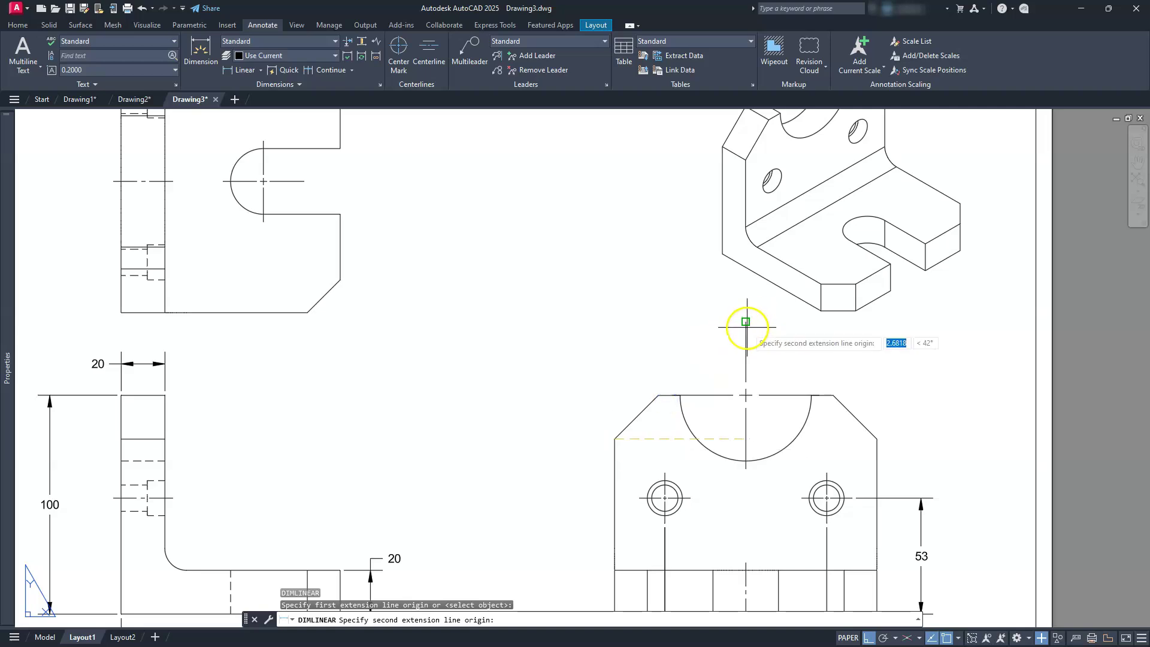
pyautogui.click(746, 325)
pyautogui.click(668, 312)
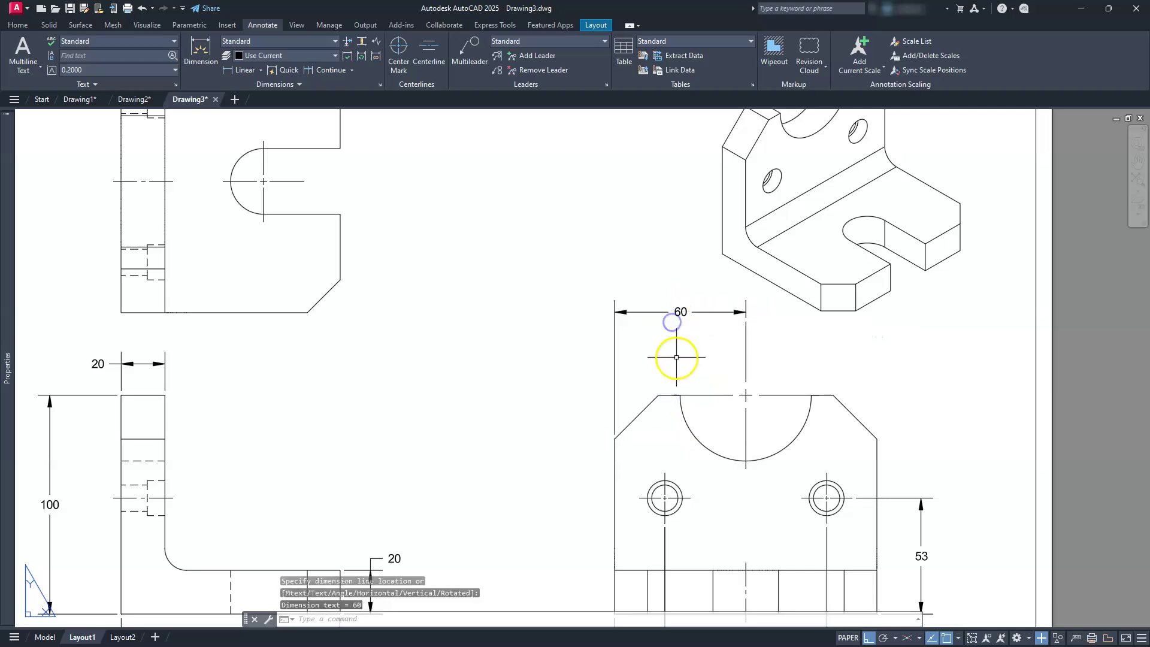
pyautogui.scroll(-5, 541, 336)
pyautogui.scroll(3, 636, 391)
pyautogui.click(579, 372)
pyautogui.scroll(2, 578, 372)
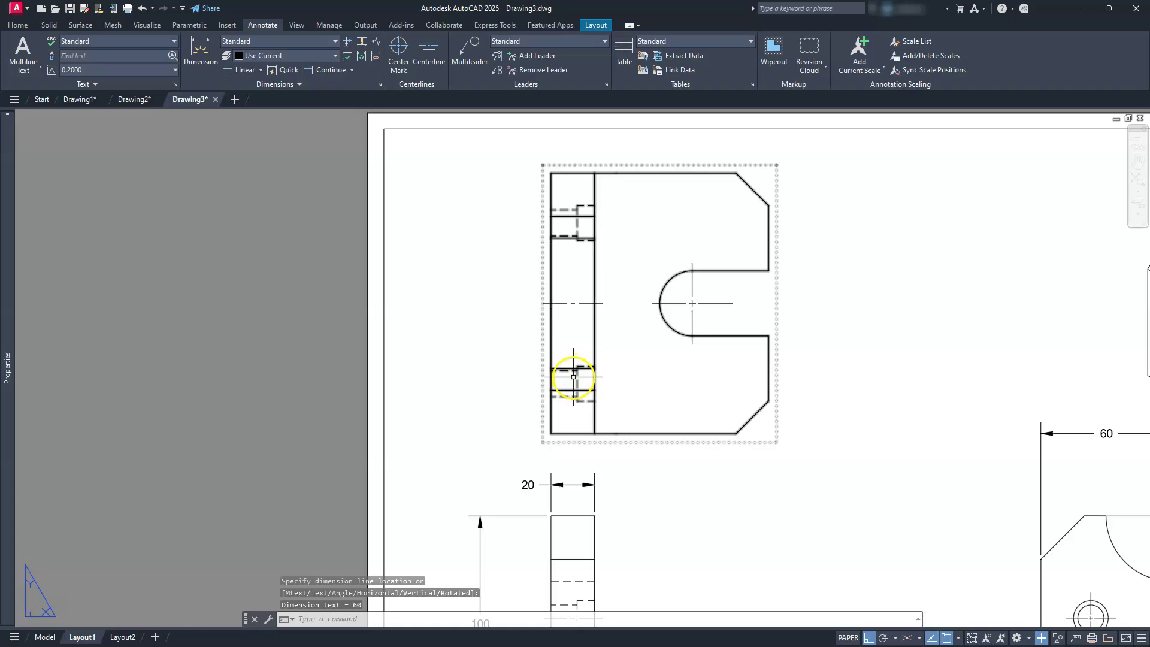
pyautogui.press('Return')
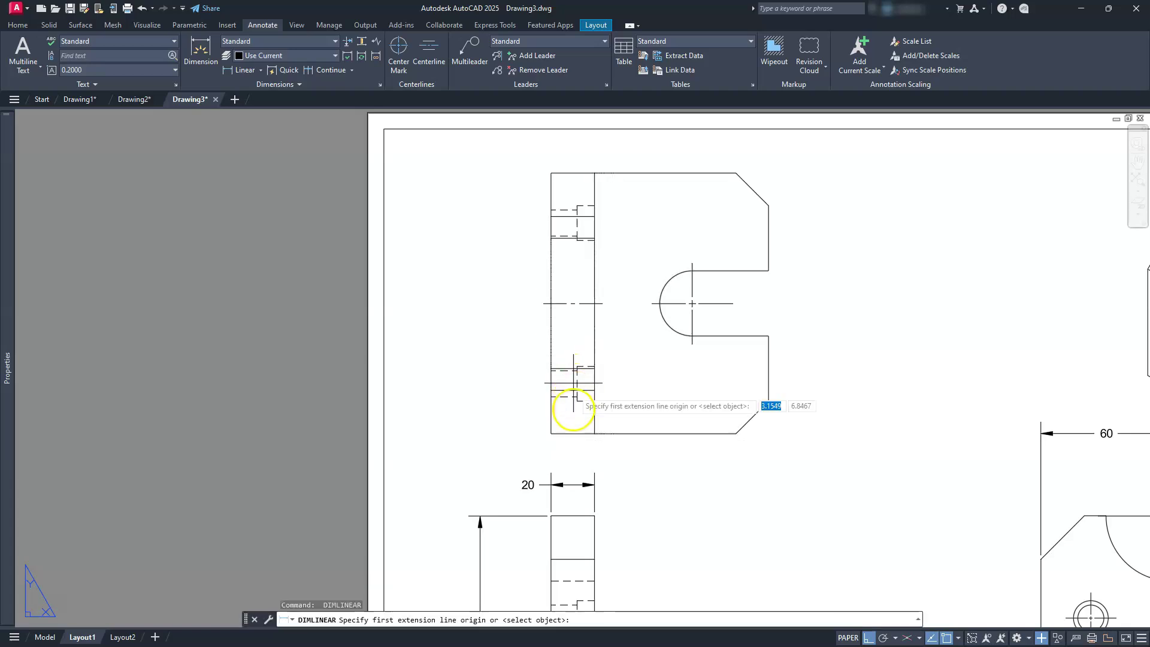
pyautogui.click(550, 427)
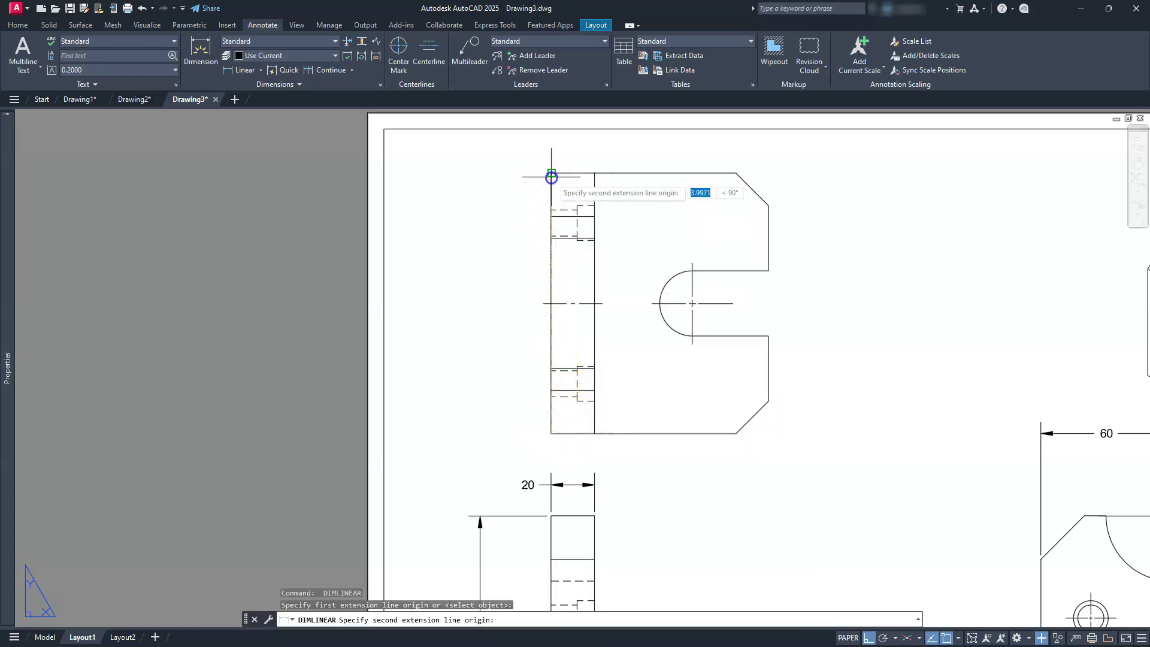
pyautogui.click(539, 196)
pyautogui.press('Escape')
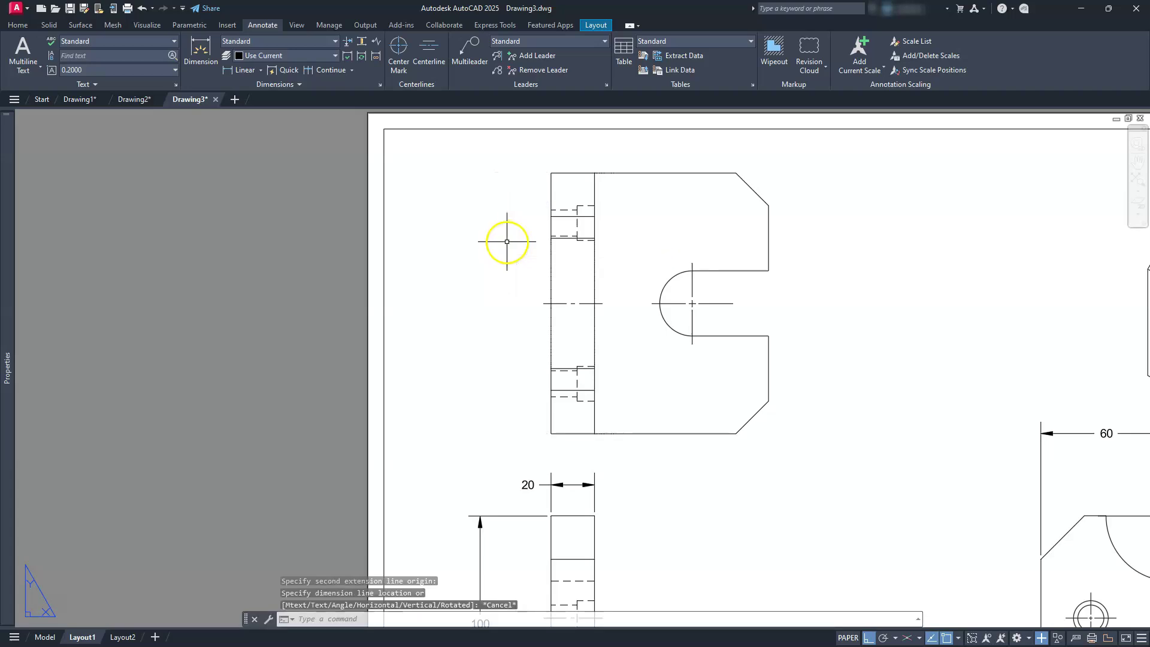
# Add a vertical linear dimension for the upper-left view's overall width on its outer side, aligned with the L-shaped view's height dimension
pyautogui.press('Return')
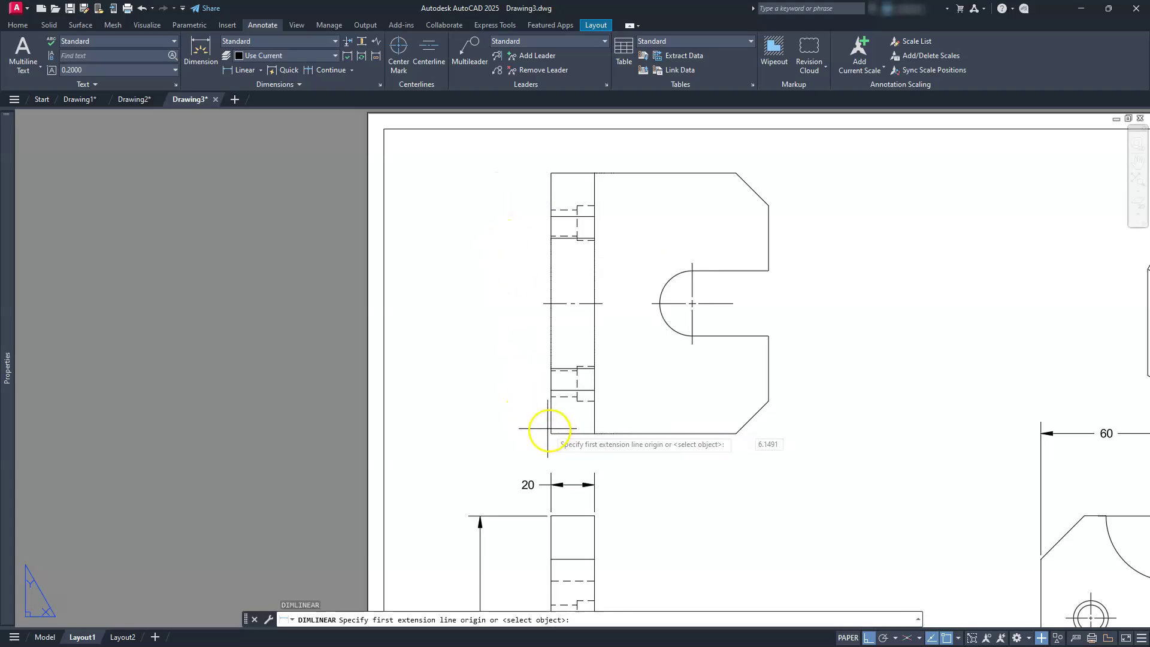
pyautogui.click(551, 433)
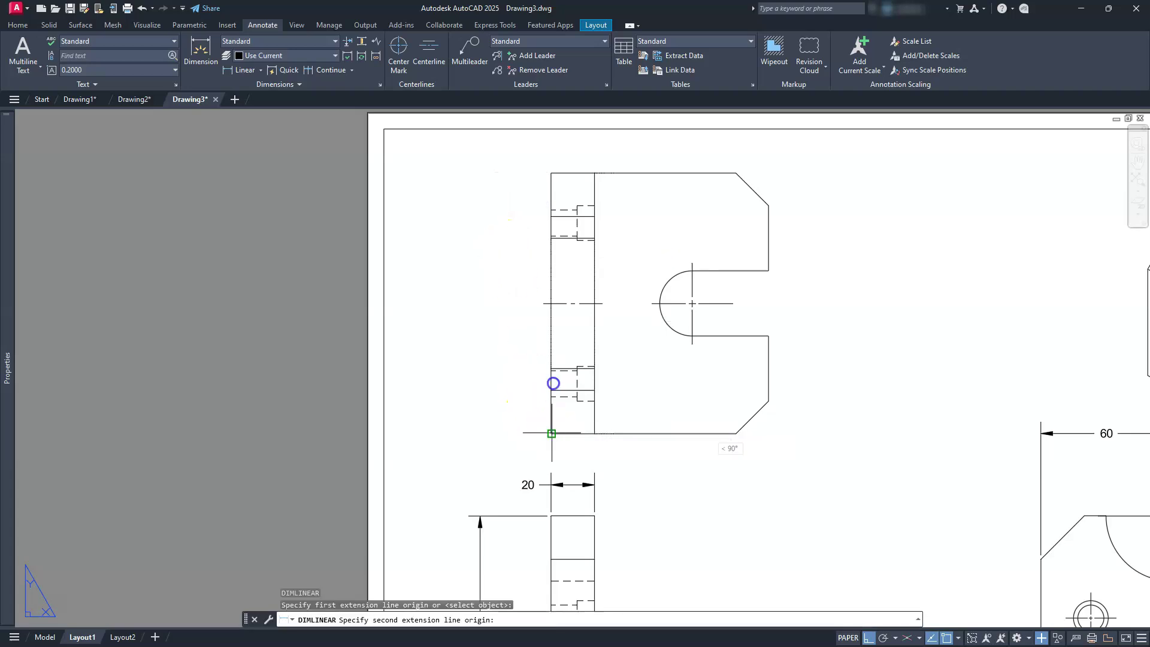
pyautogui.click(553, 171)
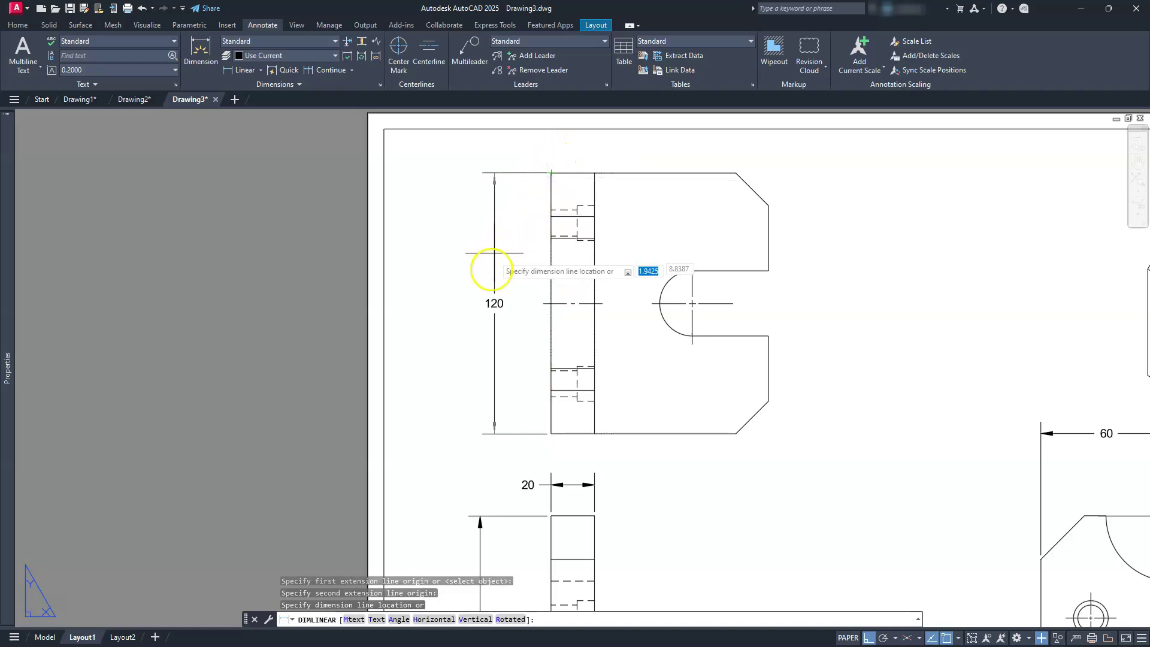
pyautogui.click(480, 514)
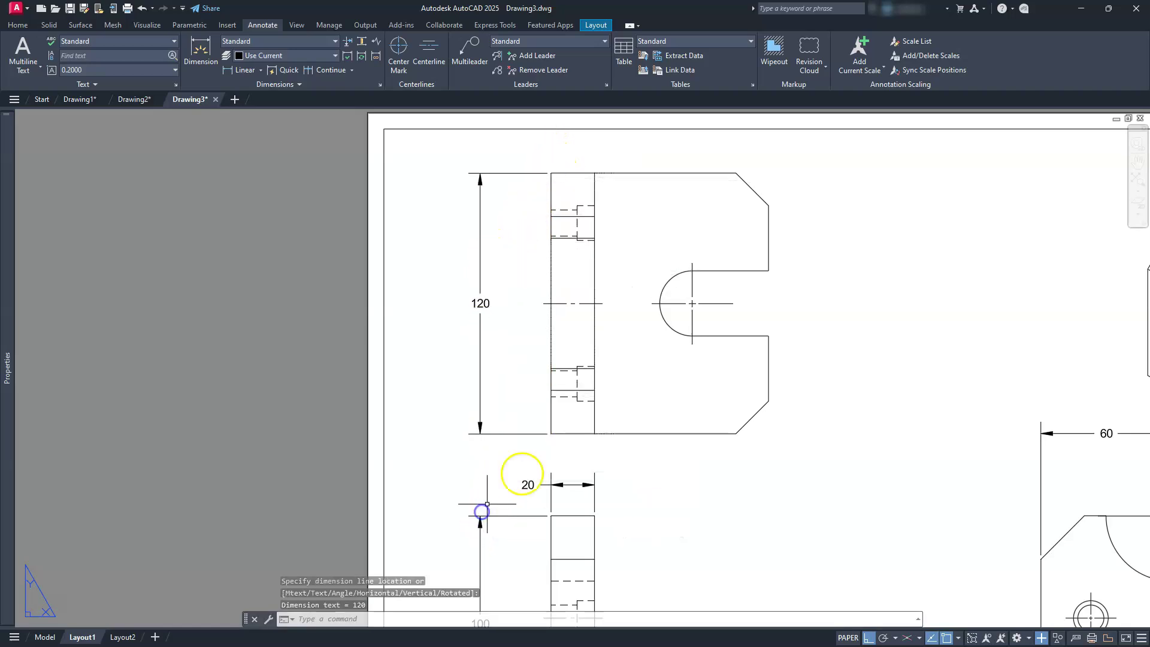
# Add a horizontal linear dimension below the upper-left view from the base's free end to the slot's arc center
pyautogui.press('Return')
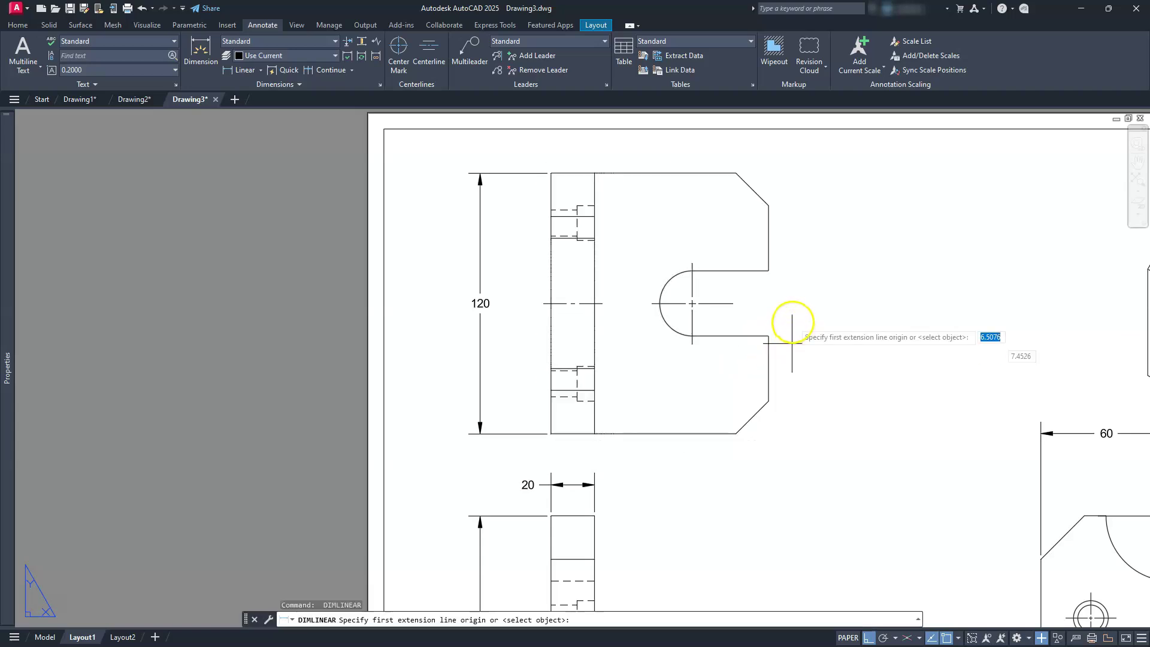
pyautogui.click(770, 400)
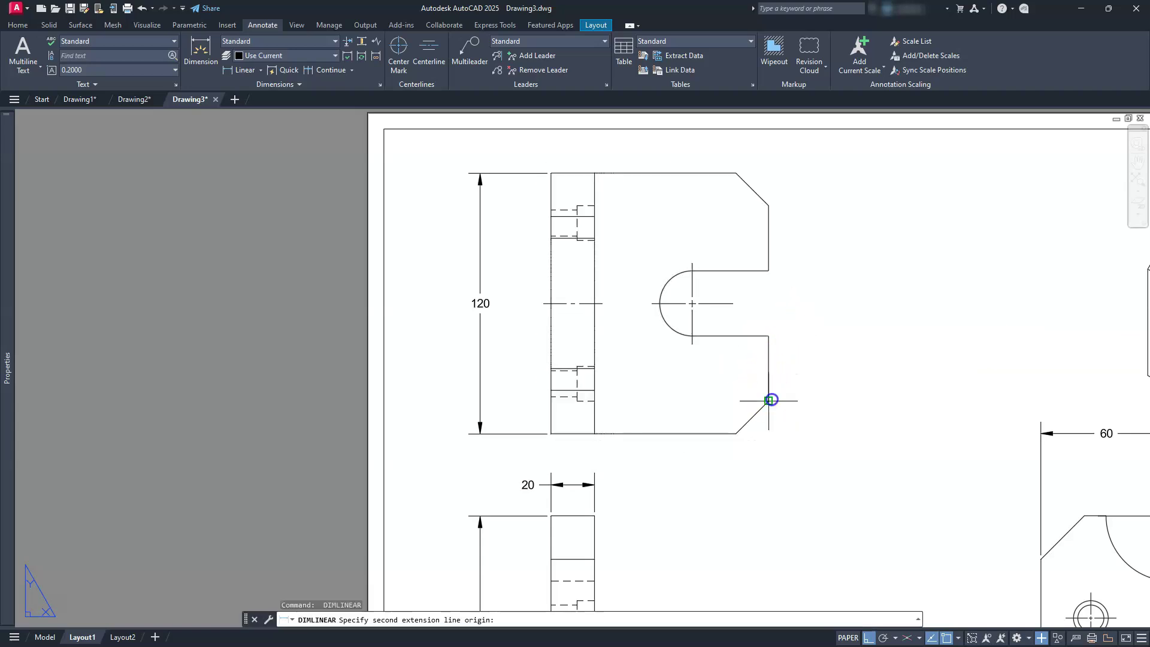
pyautogui.click(691, 343)
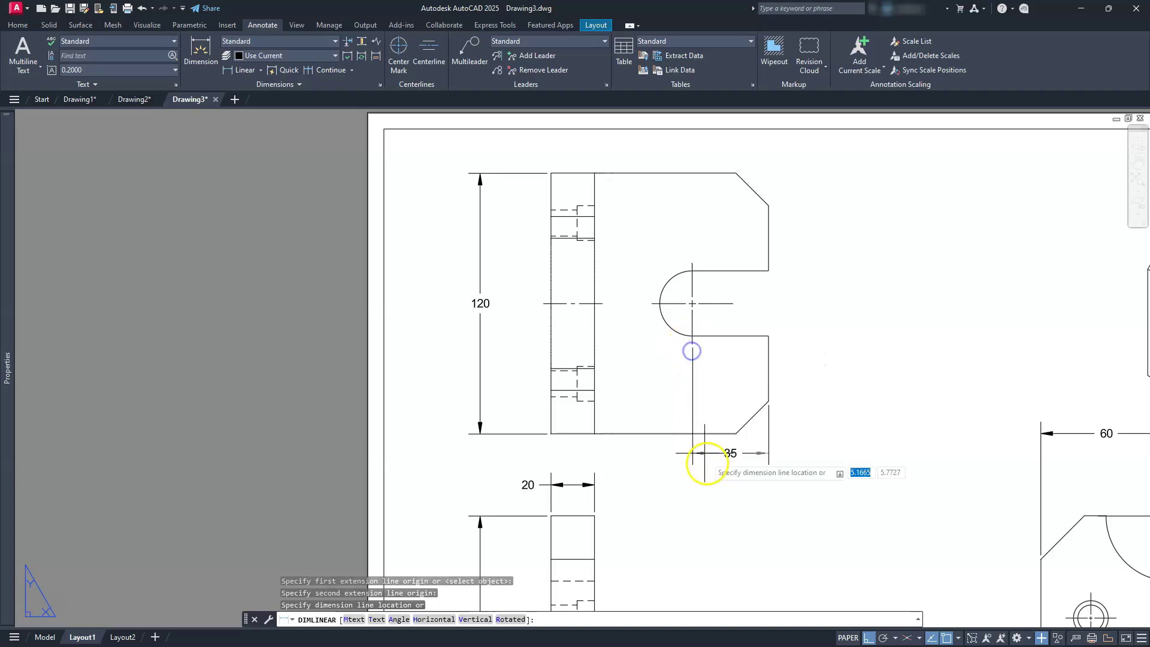
pyautogui.click(695, 483)
# Add a vertical linear dimension on the slotted side of the upper-left view from its top edge to the slot's centerline
pyautogui.rightClick(728, 236)
pyautogui.click(736, 174)
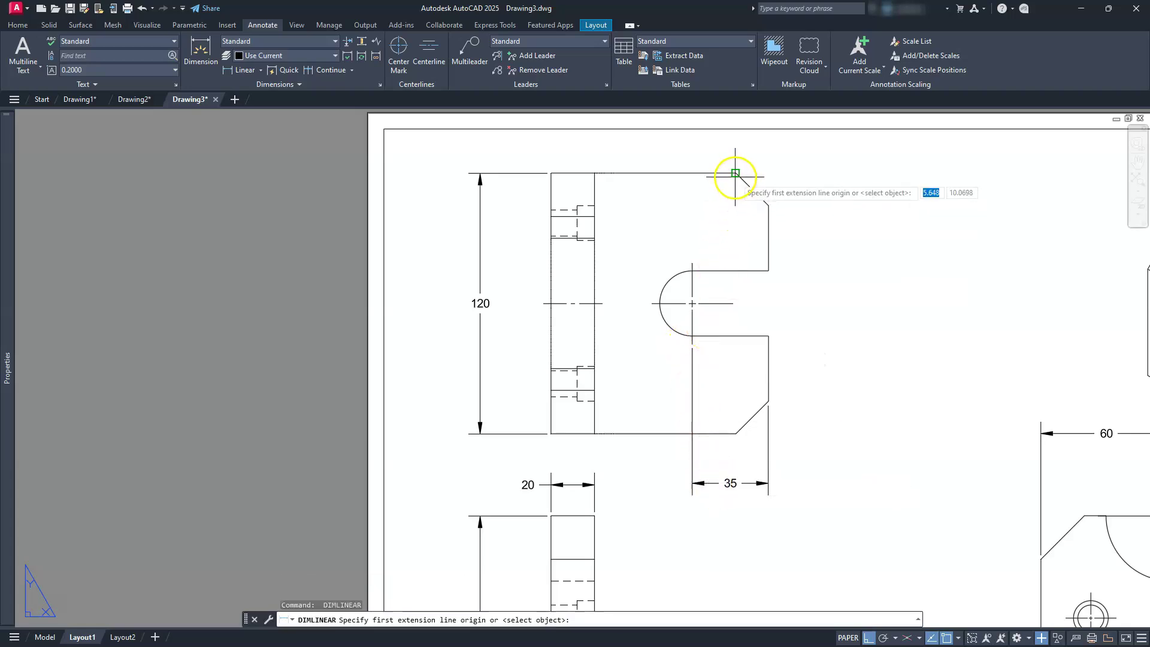
pyautogui.click(732, 304)
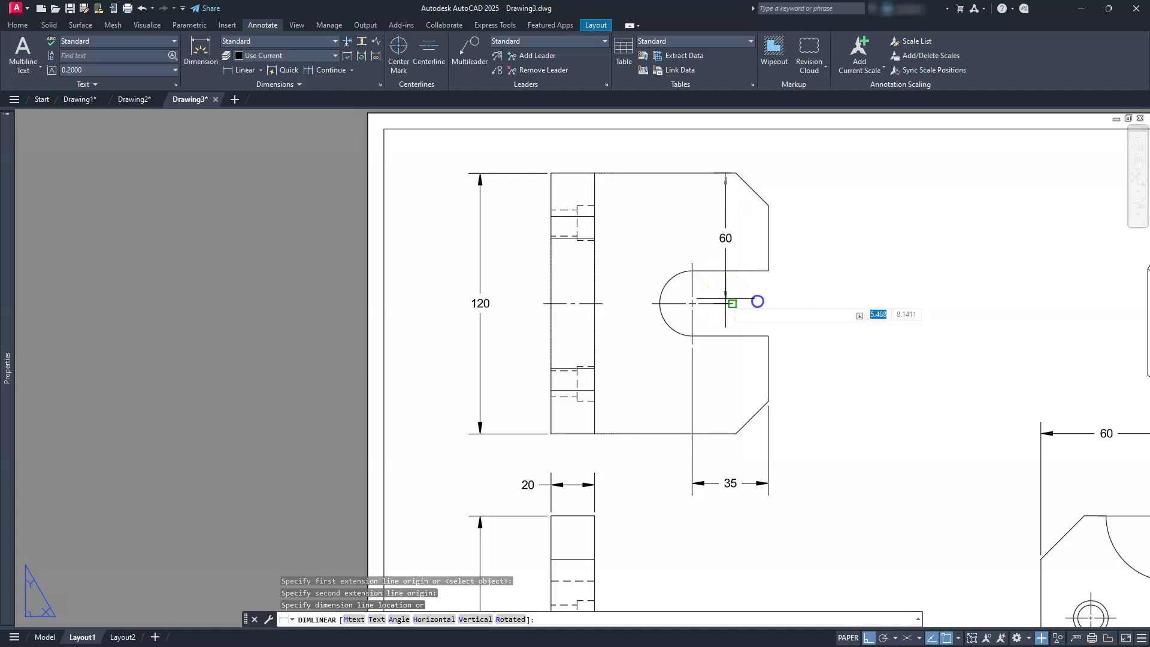
pyautogui.click(825, 295)
pyautogui.press('Escape')
pyautogui.press('Escape')
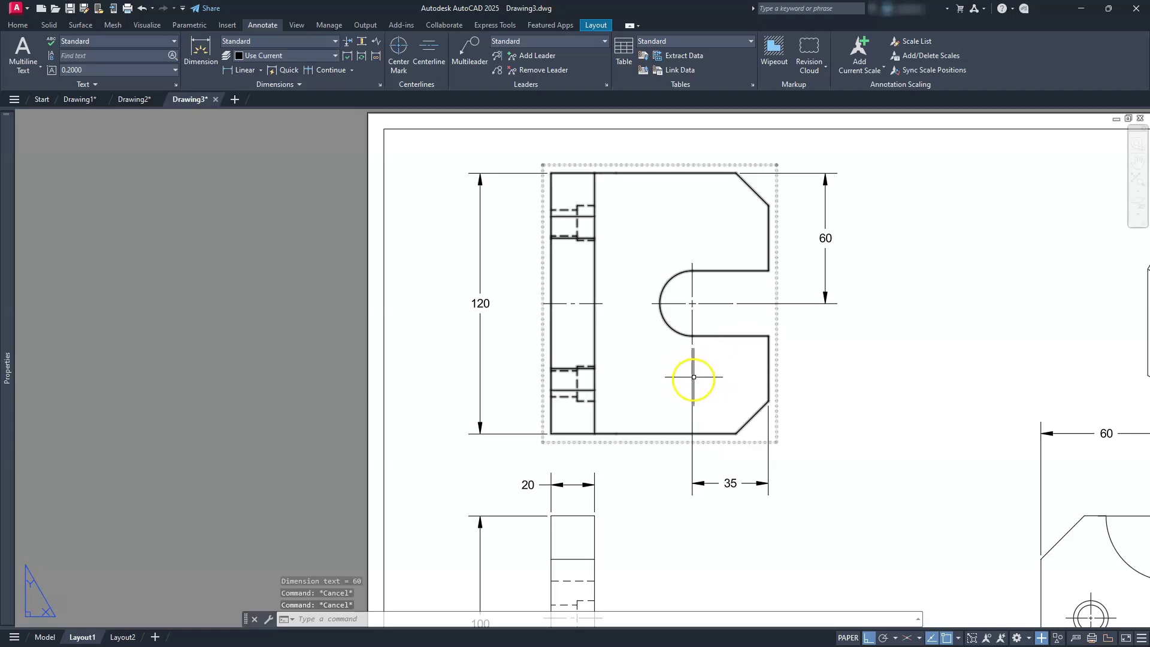
# Modify the Standard multileader style with a landing distance of 0.25 and a text height of 0.125
pyautogui.moveTo(739, 447); pyautogui.dragTo(707, 394, button='middle')
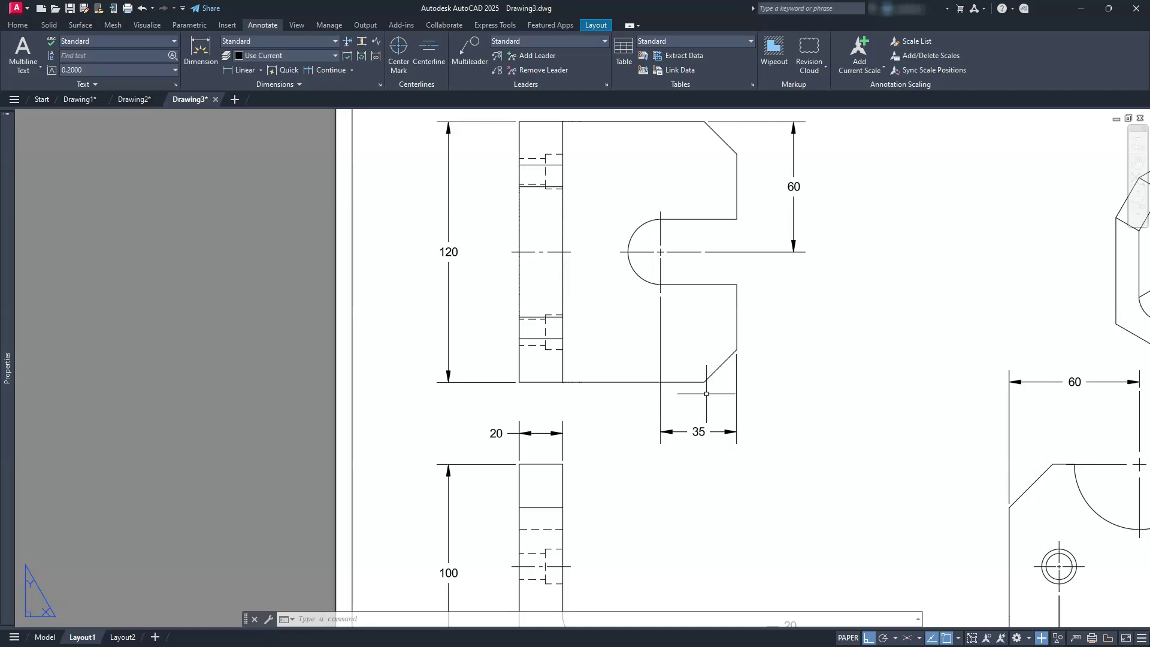
pyautogui.click(617, 314)
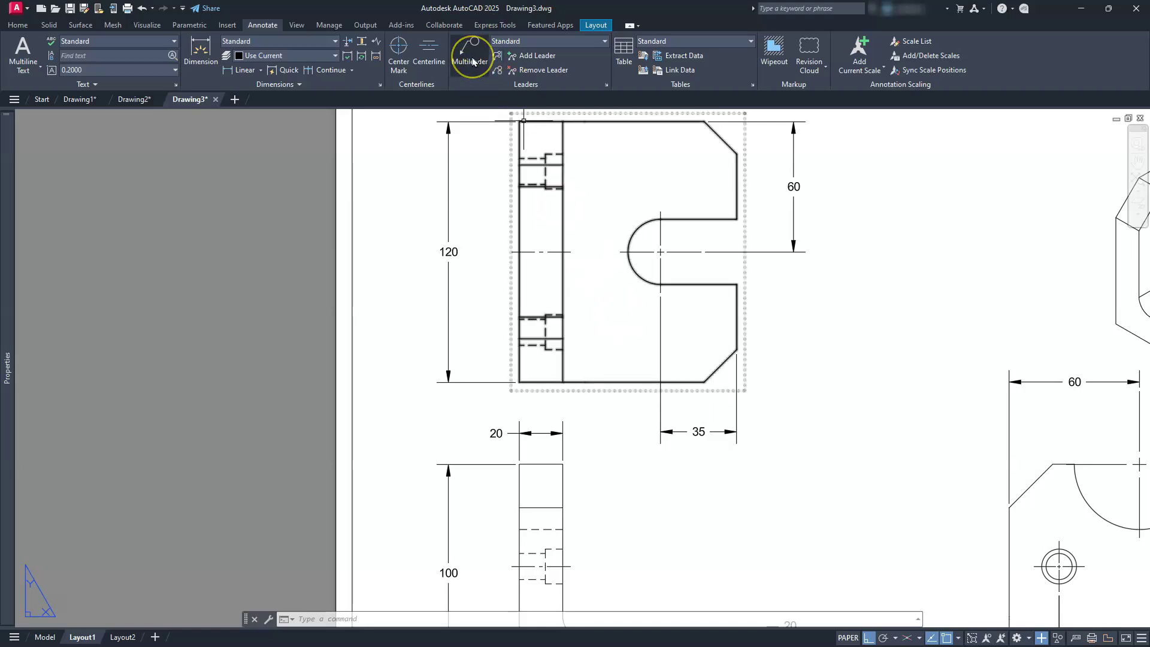
pyautogui.click(607, 87)
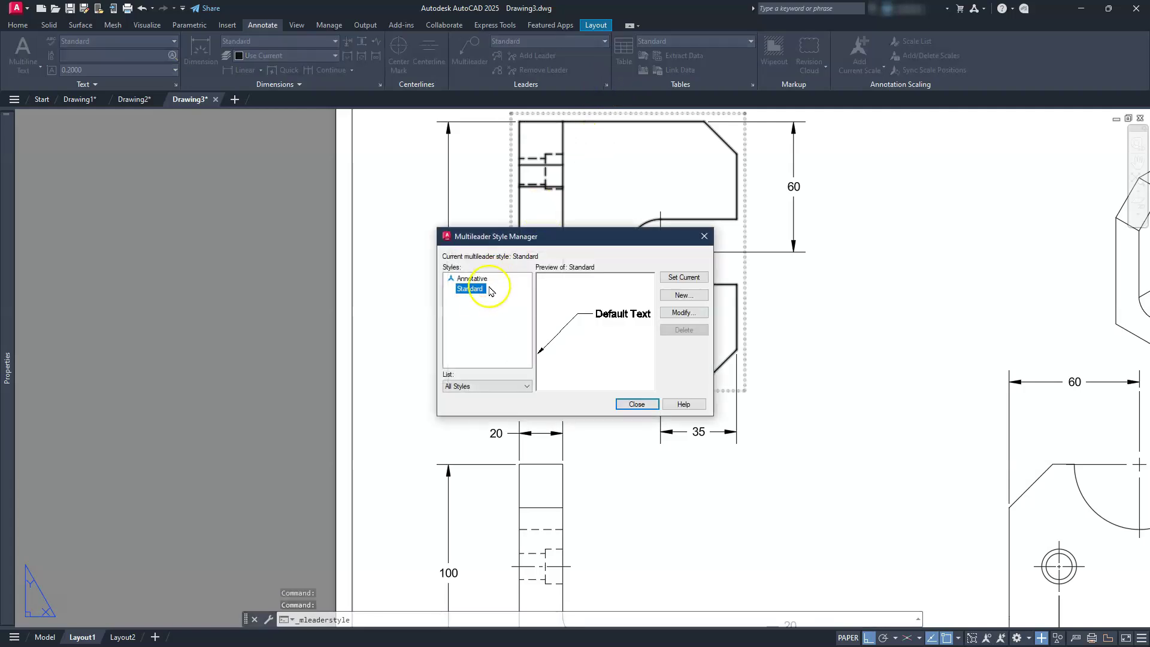
pyautogui.click(670, 314)
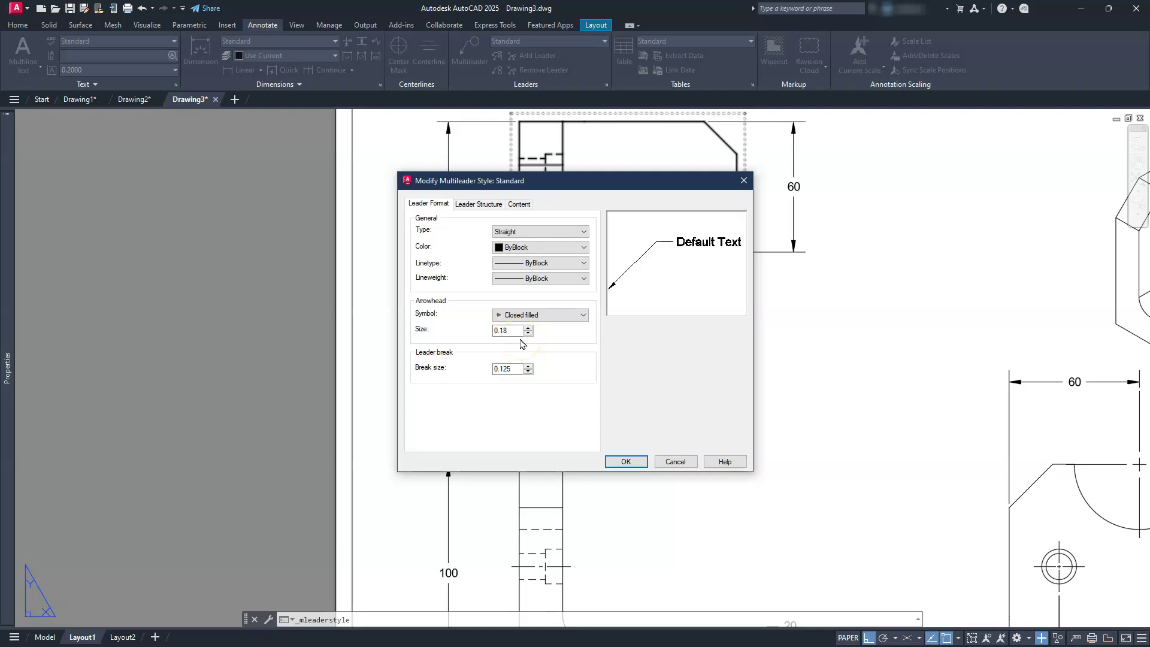
pyautogui.click(483, 203)
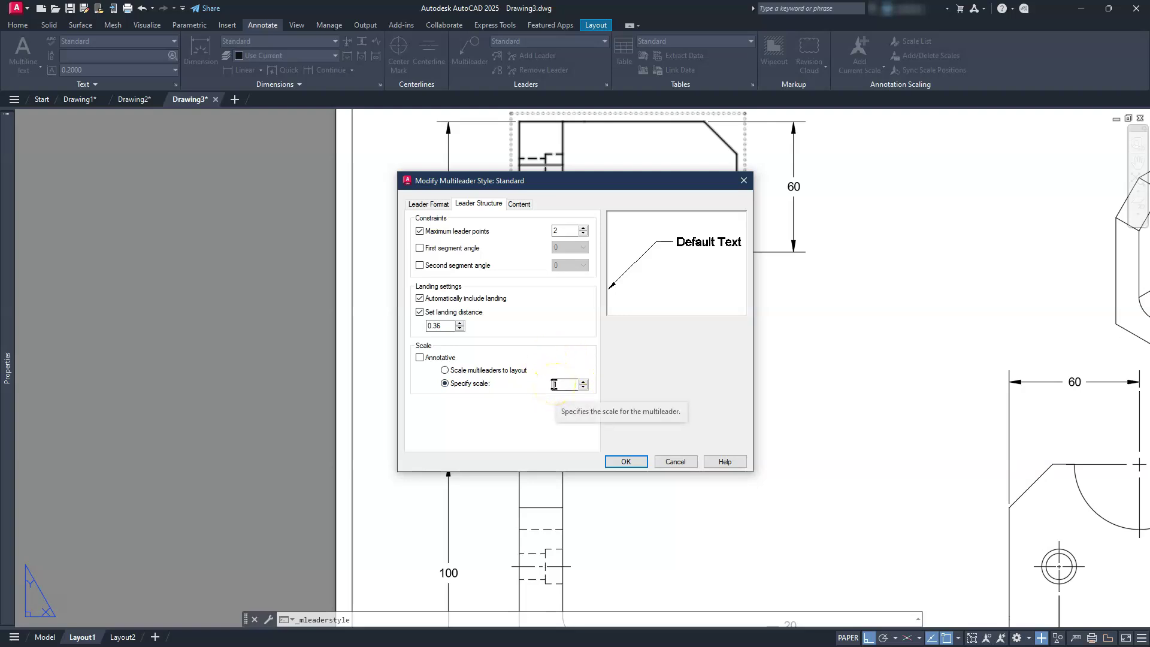
pyautogui.click(548, 258)
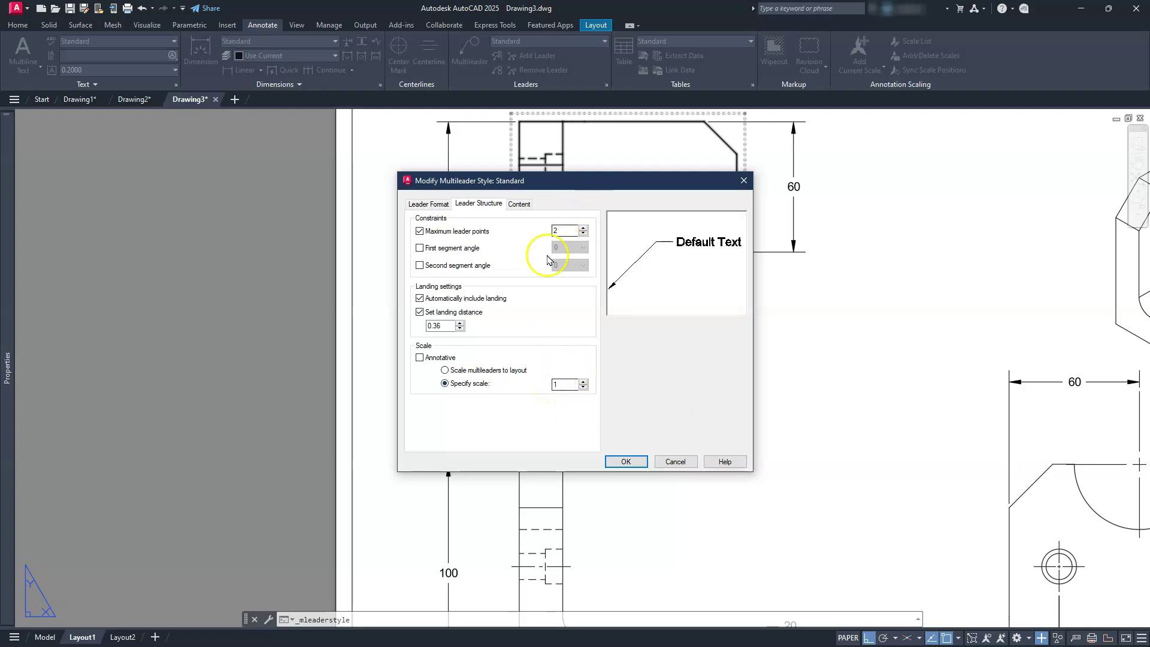
pyautogui.click(447, 326)
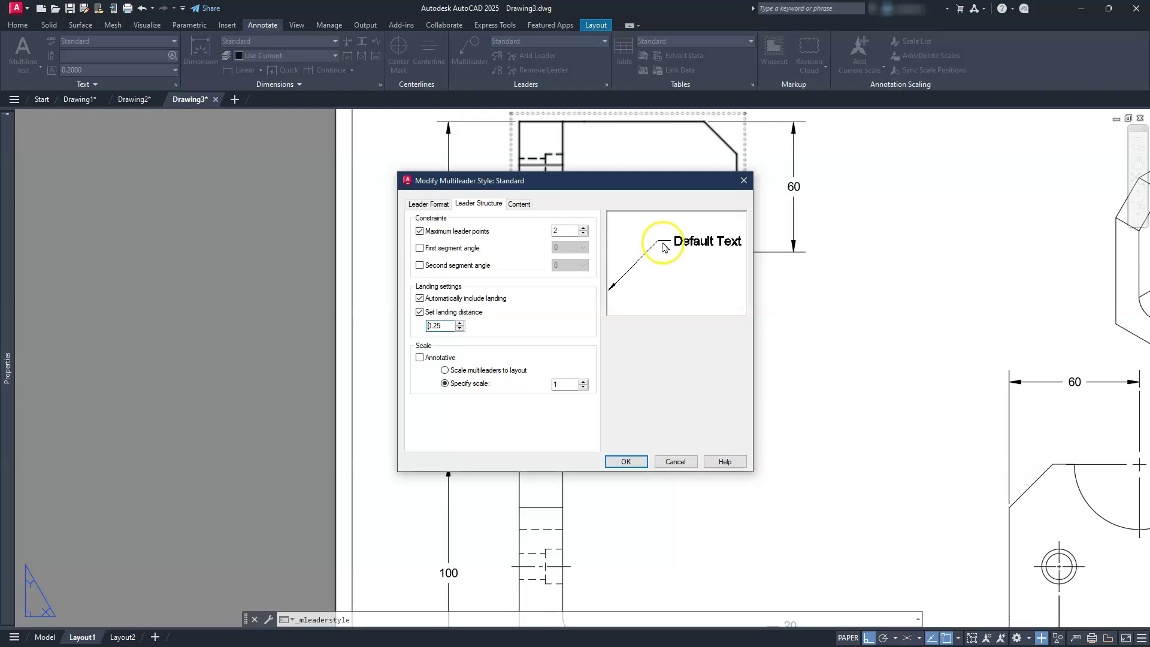
pyautogui.click(526, 206)
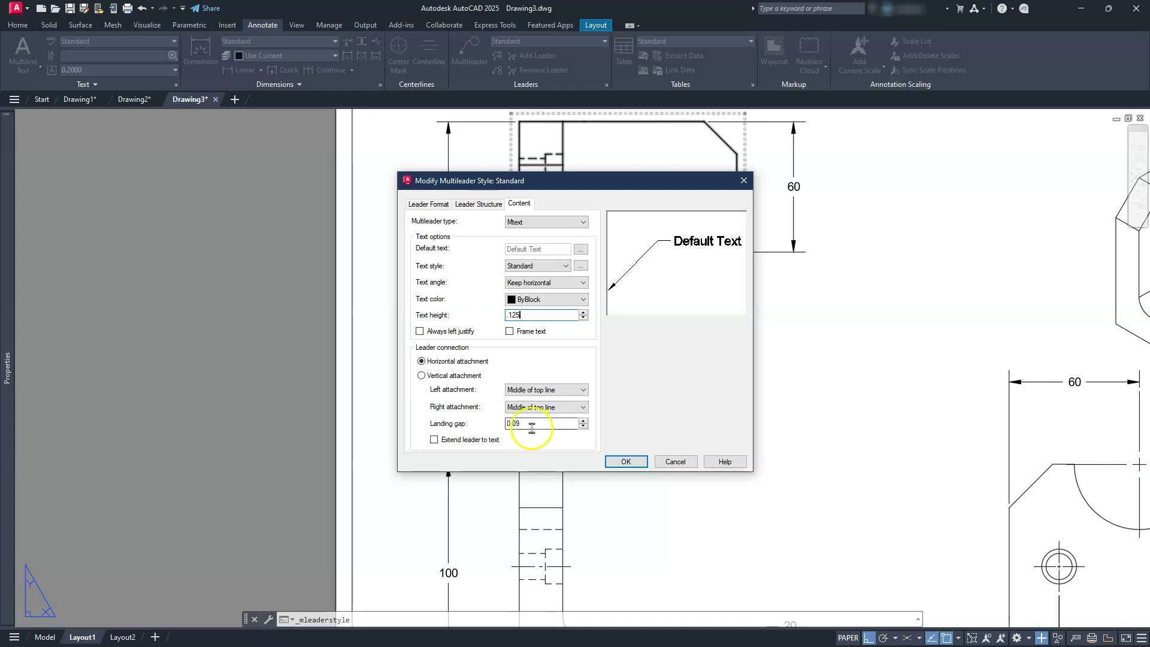
pyautogui.click(623, 462)
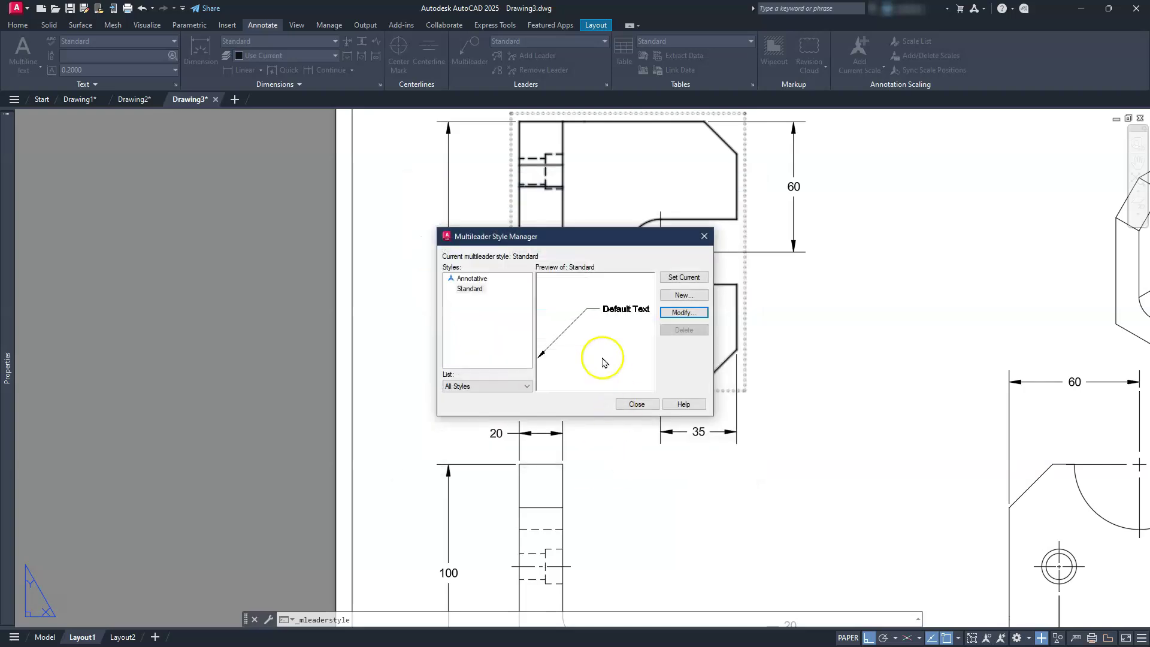
# Constrain the Standard multileader style's first segment angle to 45 and close the style manager
pyautogui.click(680, 314)
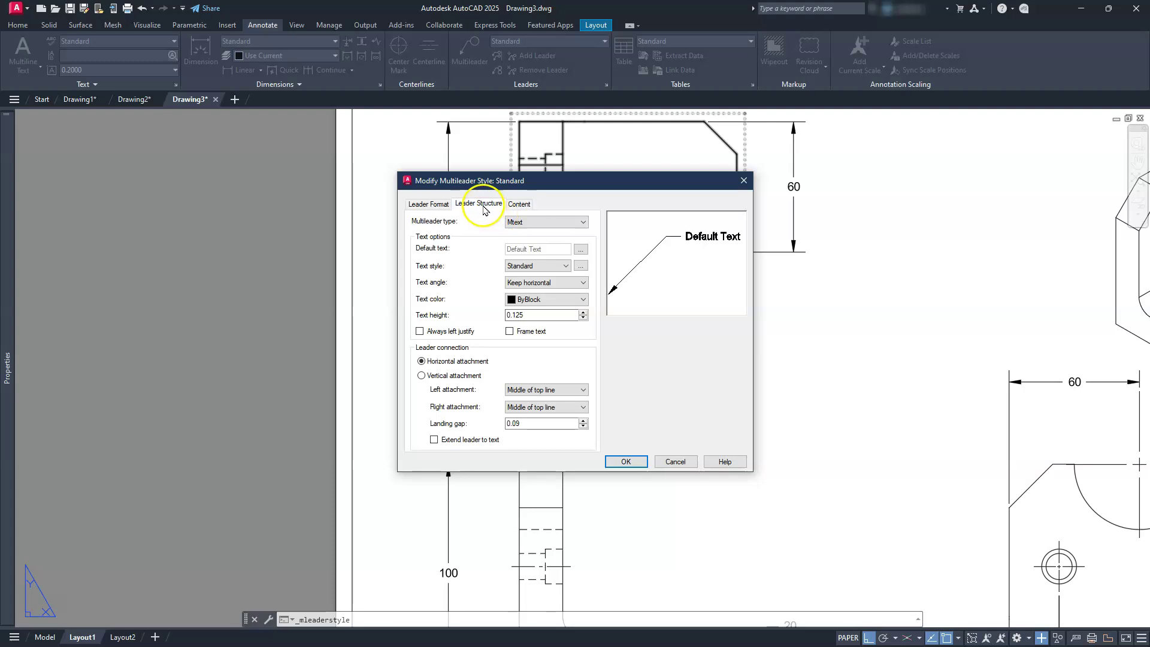
pyautogui.click(482, 206)
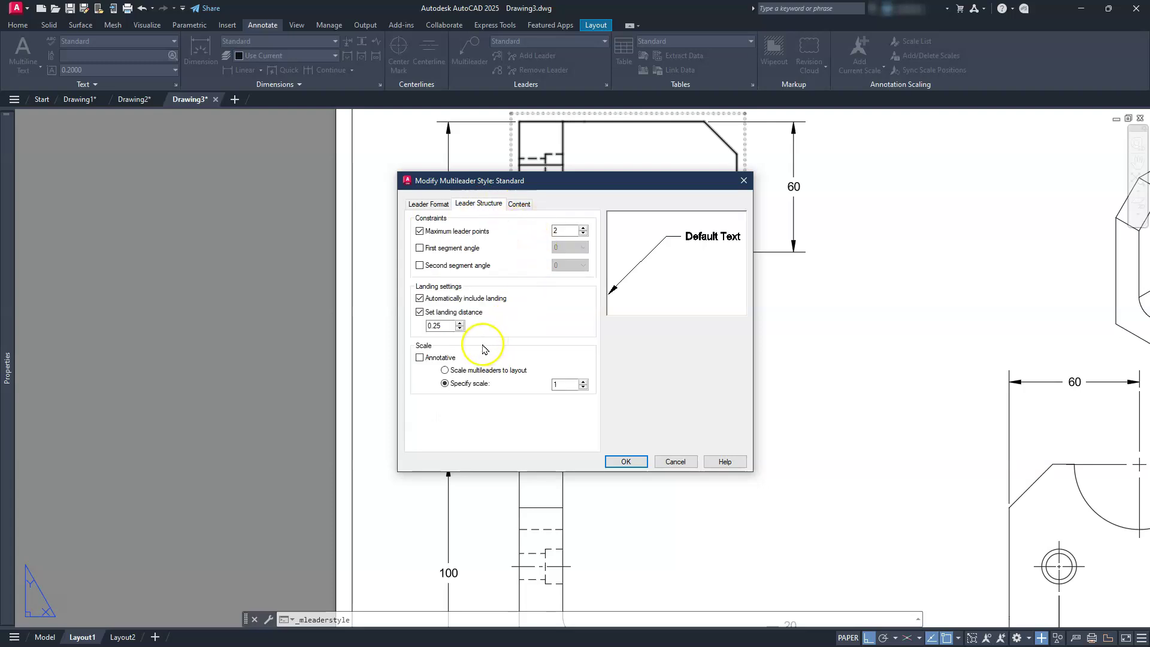
pyautogui.click(427, 206)
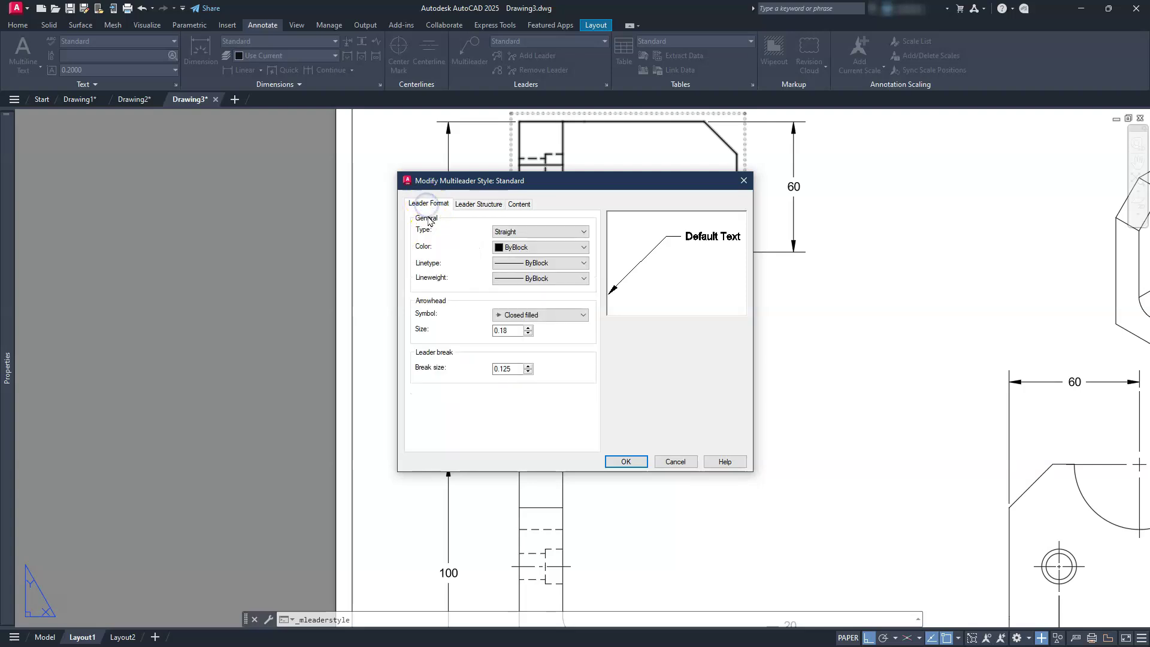
pyautogui.click(471, 206)
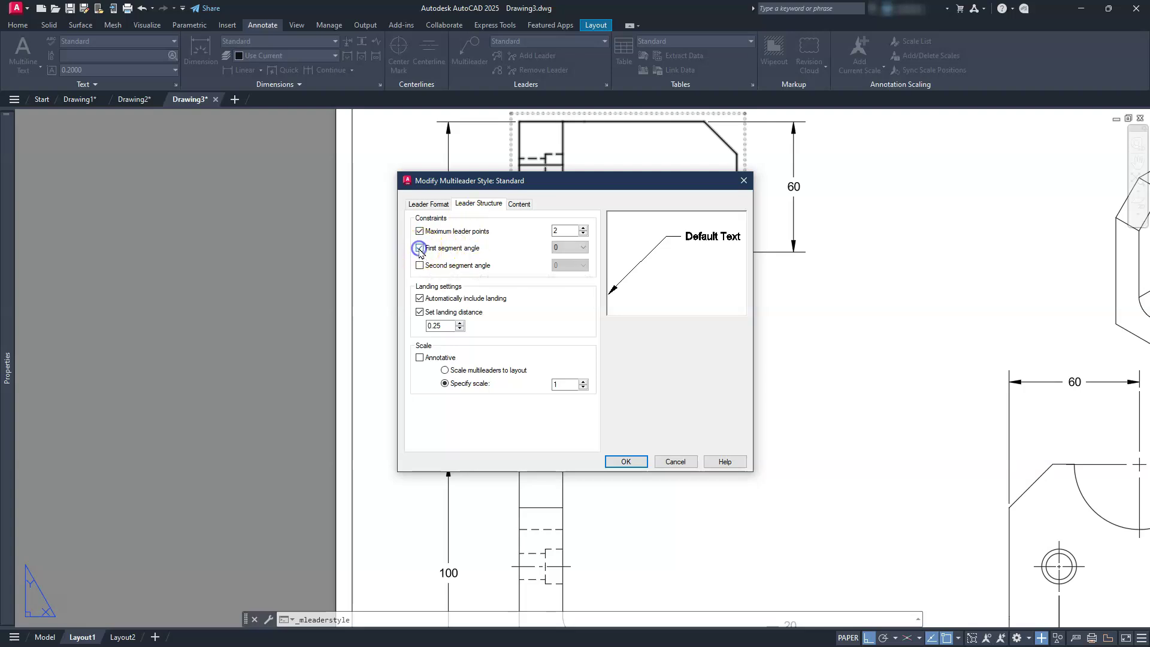
pyautogui.click(584, 247)
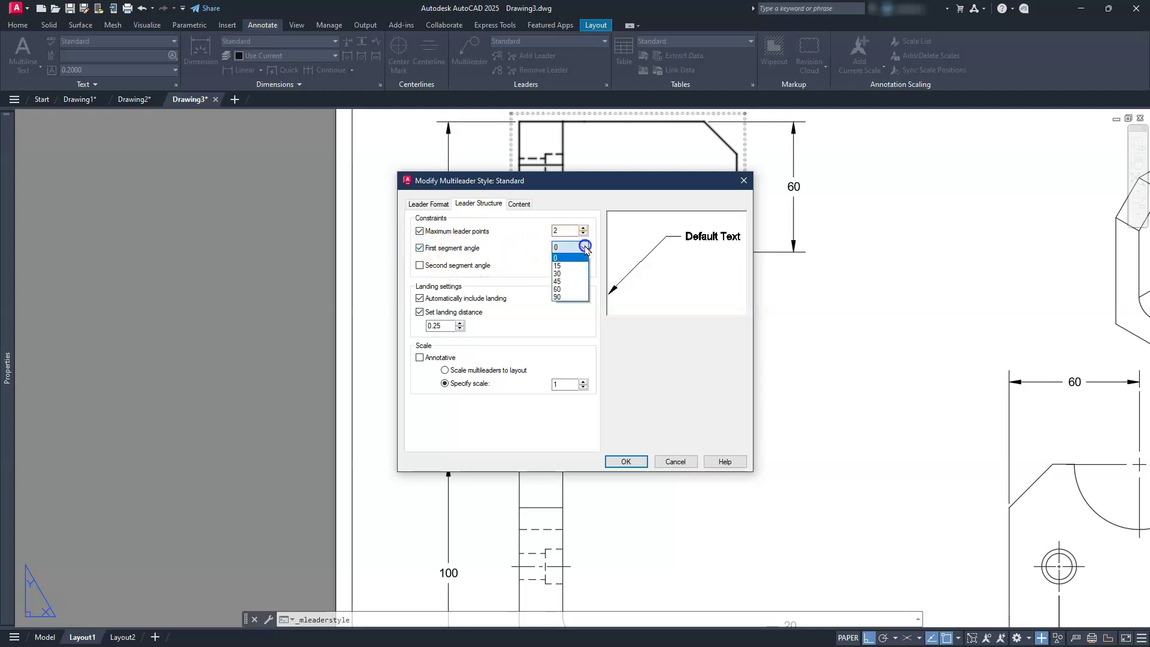
pyautogui.click(564, 280)
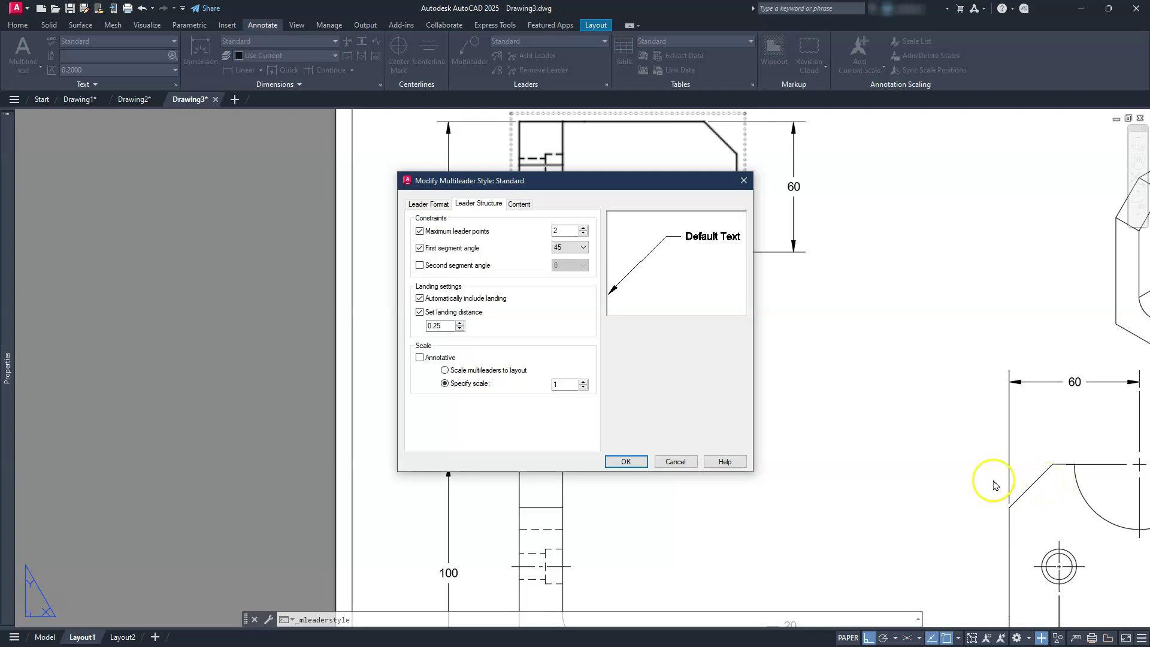
pyautogui.click(642, 462)
pyautogui.click(636, 404)
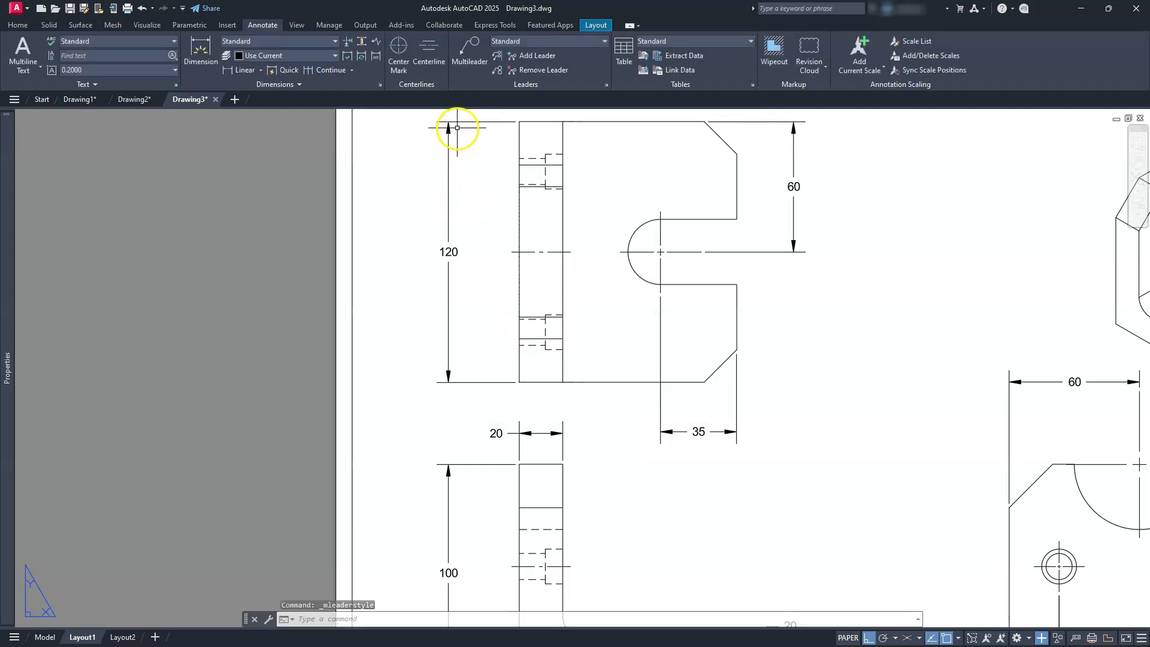
# Add a multileader to the lower chamfer of the upper-left view reading "15° X 45" with "2 PLCS" on a second line, with Ortho off
pyautogui.click(465, 49)
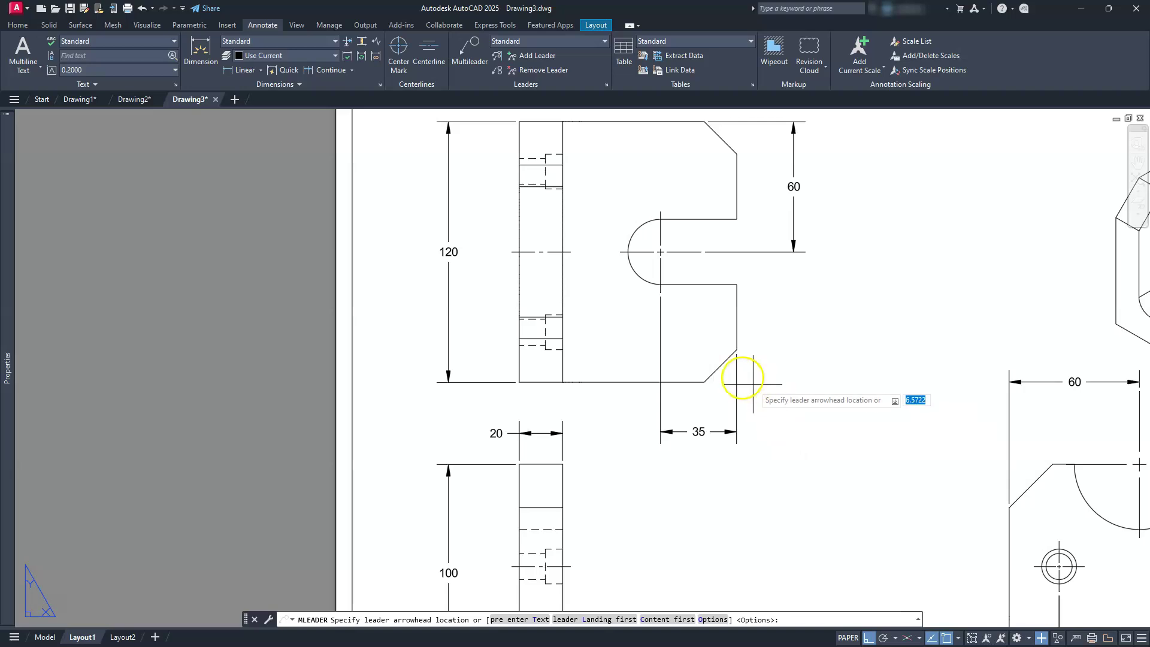
pyautogui.click(716, 366)
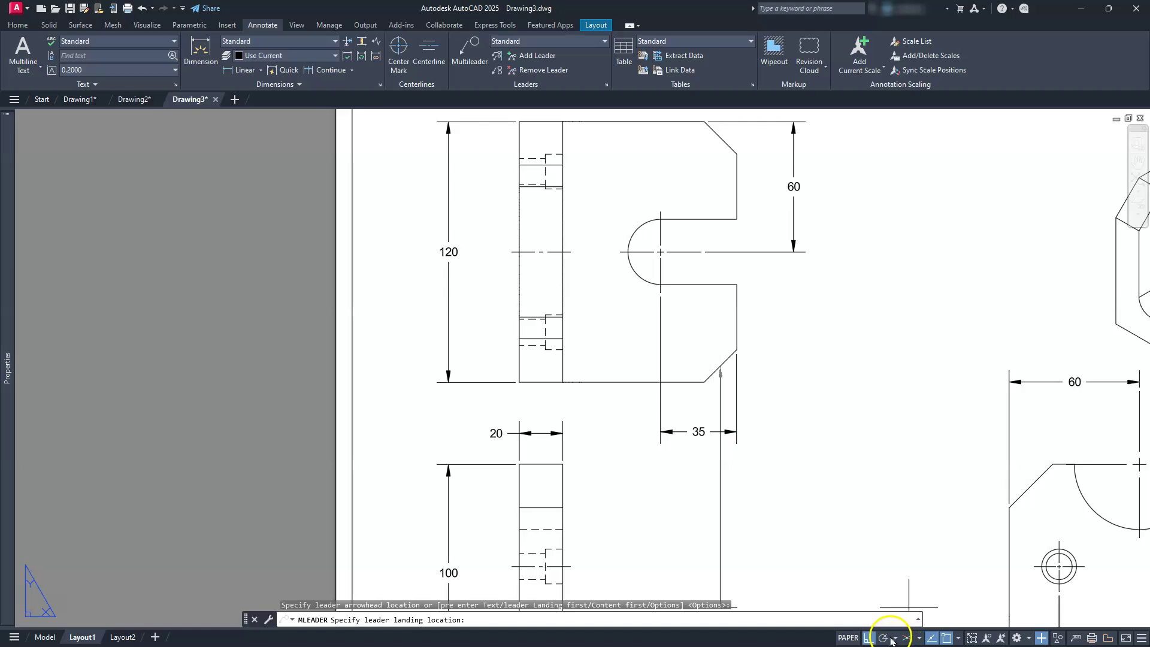
pyautogui.click(870, 637)
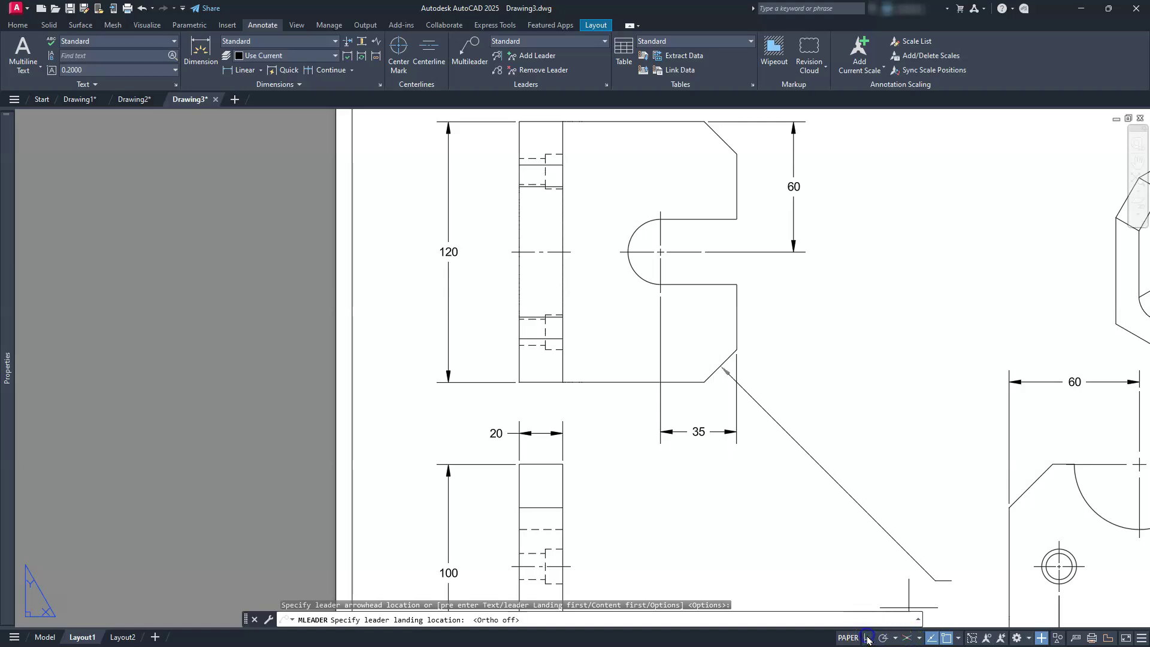
pyautogui.click(759, 389)
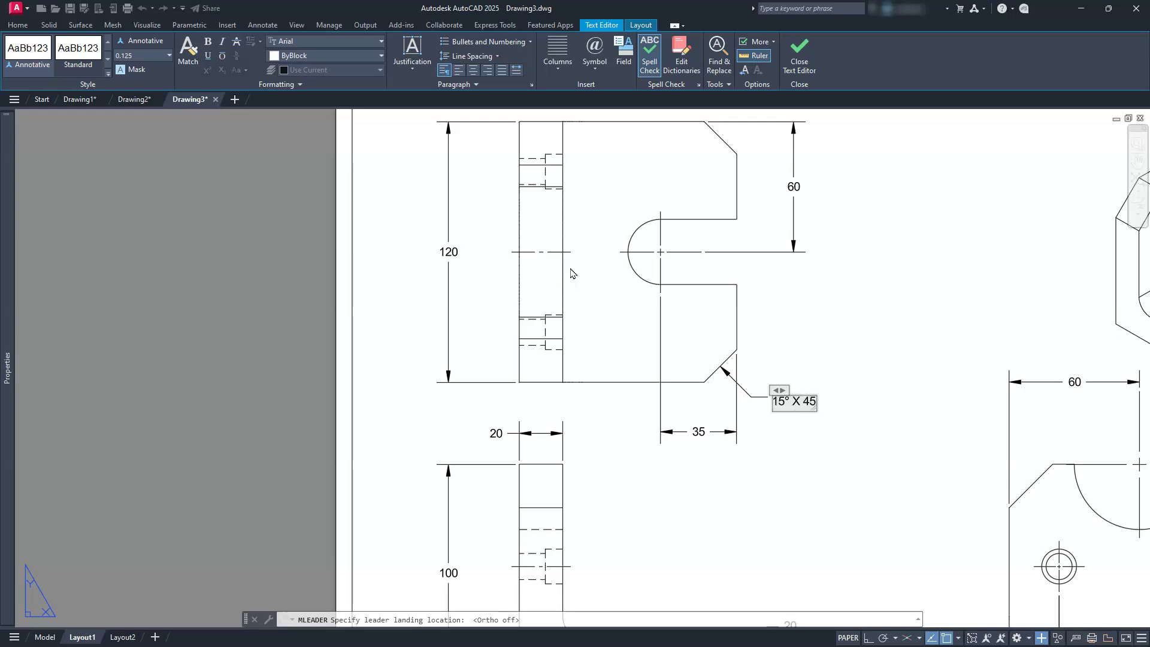
pyautogui.press('Return')
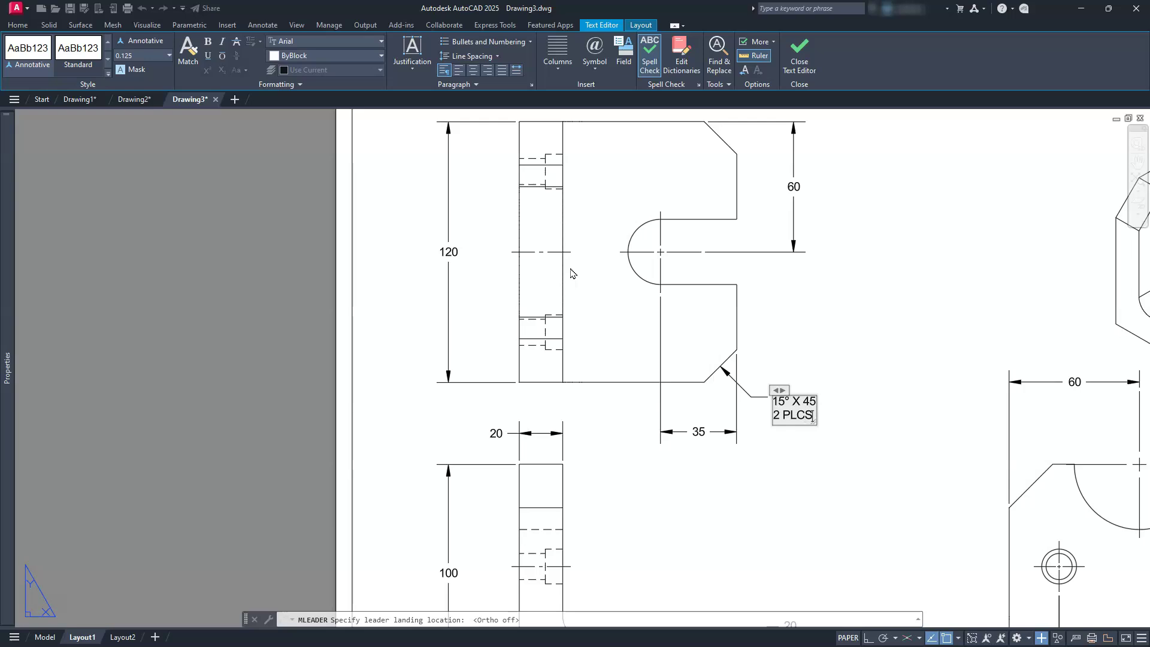
pyautogui.click(799, 55)
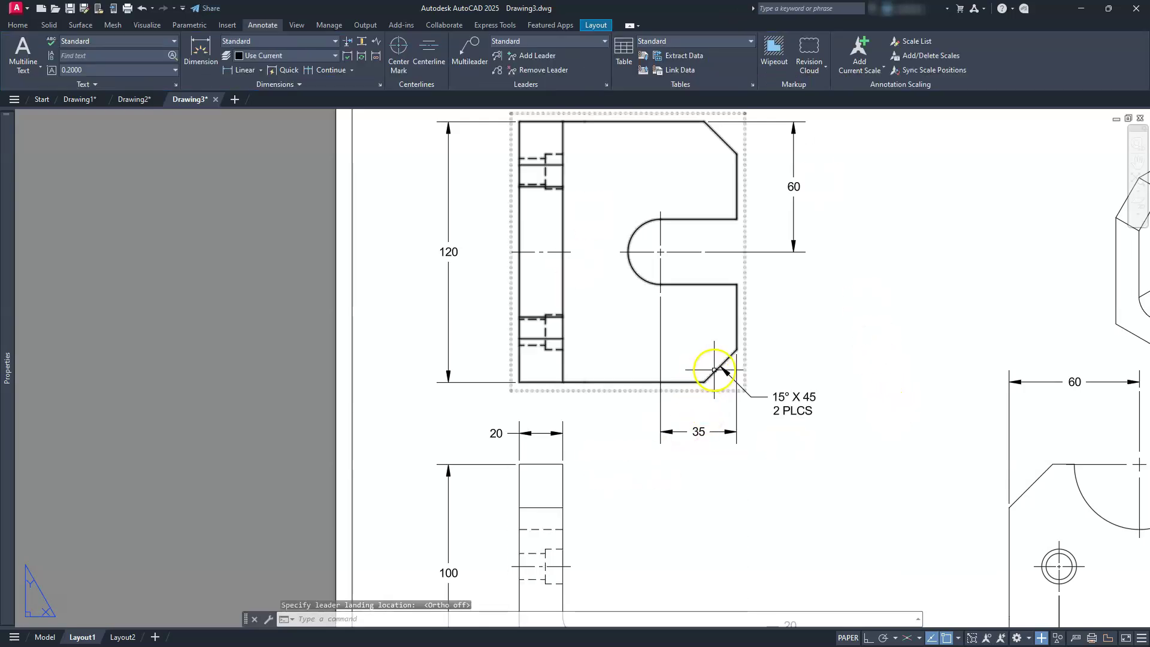
# Add a radius dimension to the lower-right view's semicircular cutout, placing its text outside the part beside the left edge
pyautogui.moveTo(909, 460); pyautogui.dragTo(817, 321, button='middle')
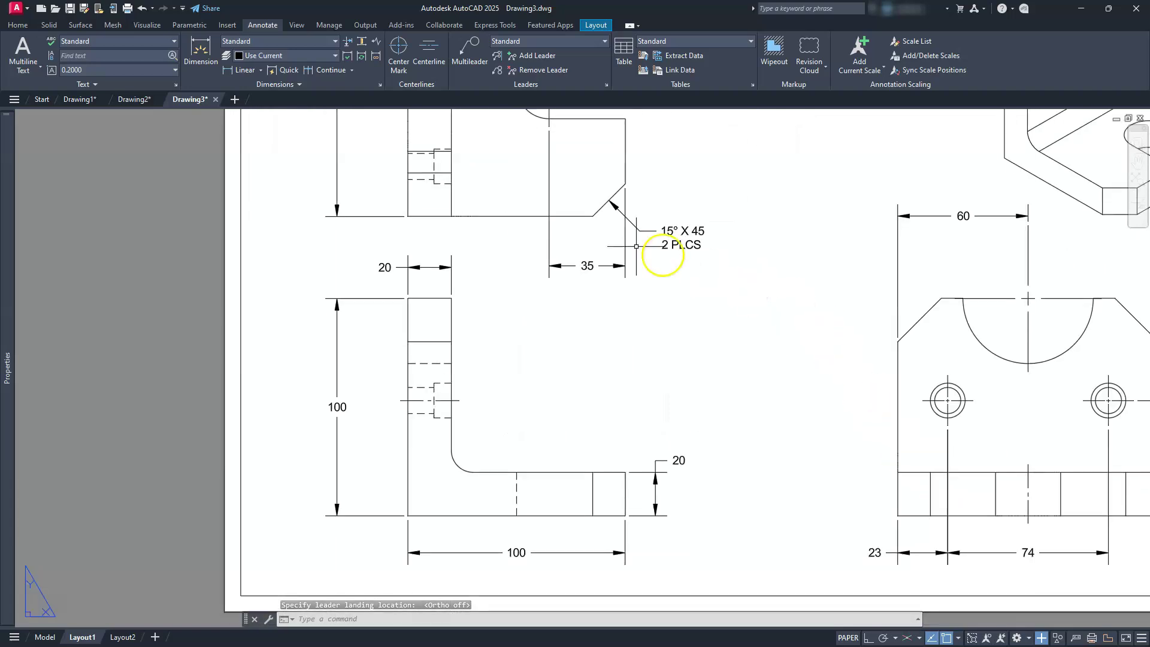
pyautogui.write('DRA')
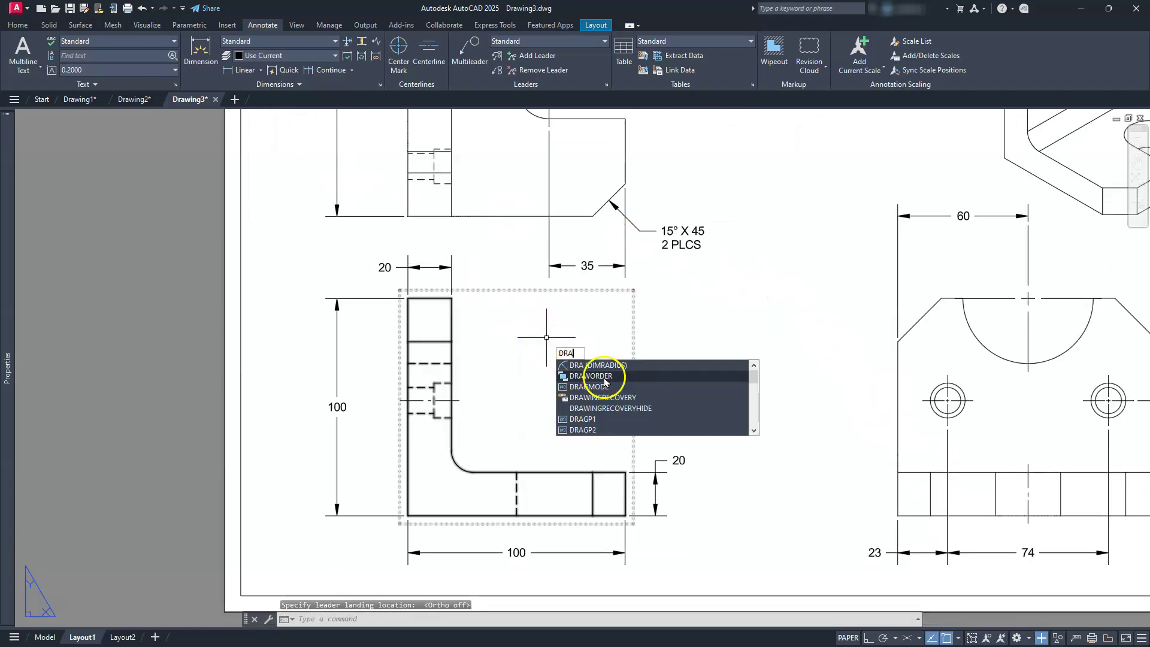
pyautogui.press('Return')
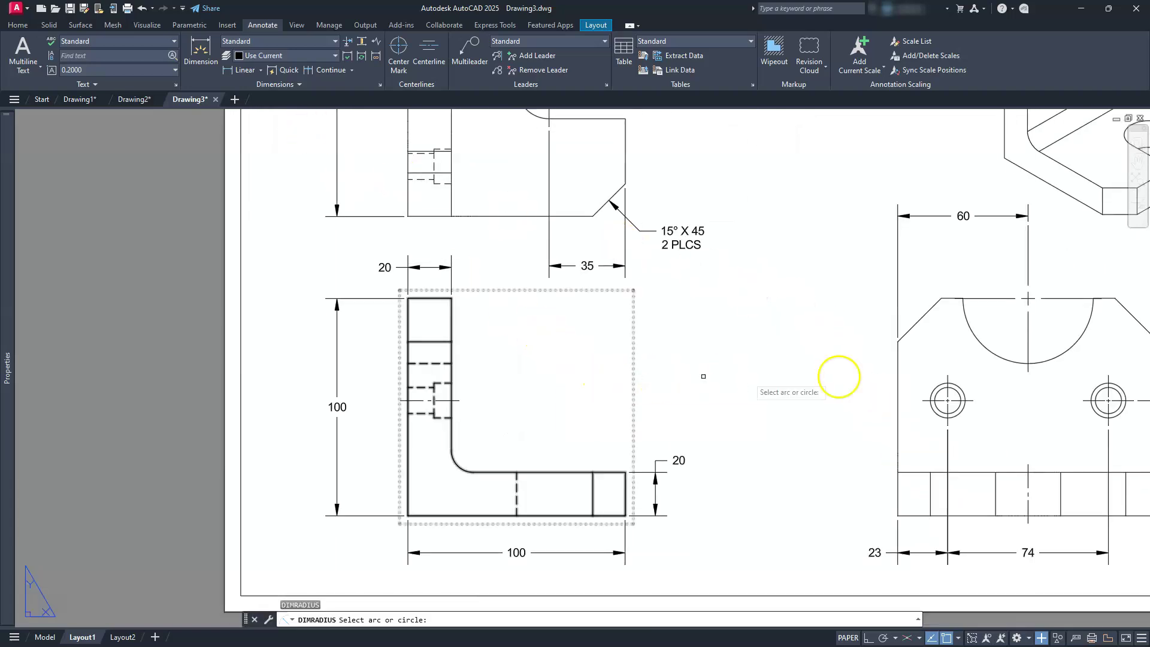
pyautogui.click(983, 346)
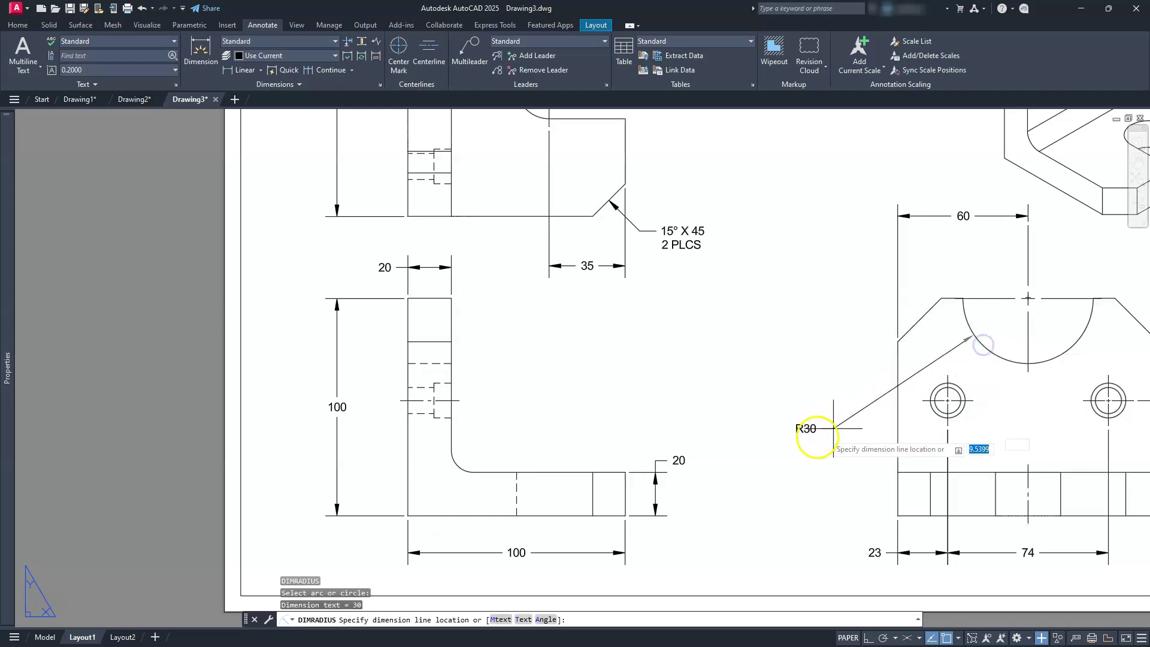
pyautogui.click(870, 398)
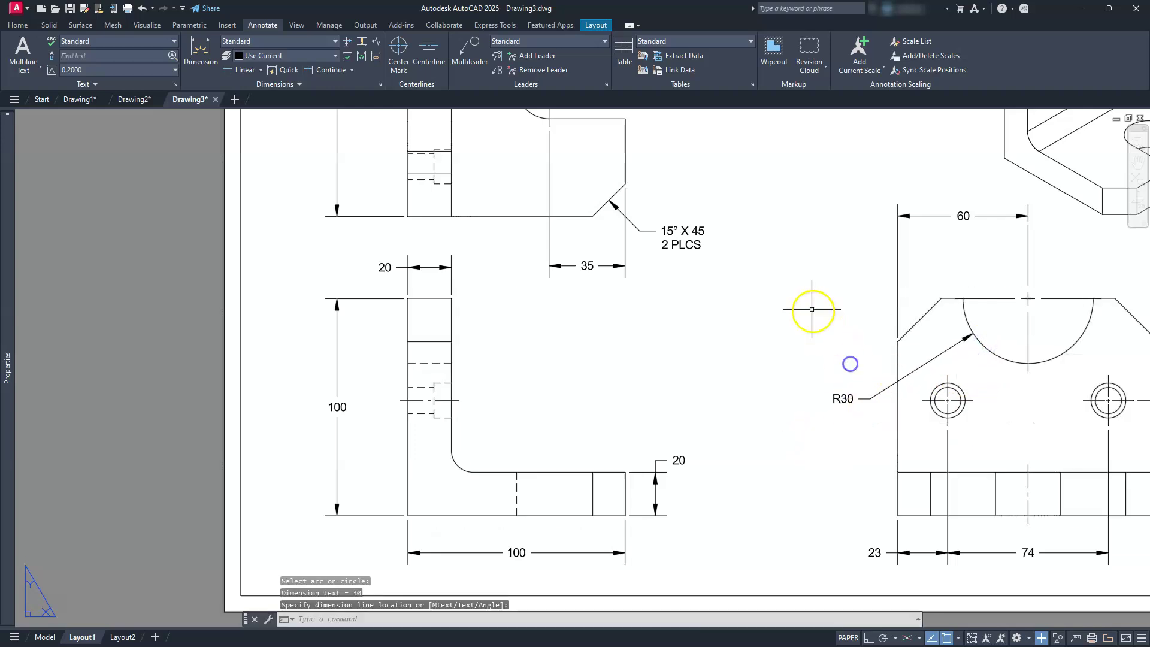
# Add a radius dimension to the slot's arc in the upper-left view, placing its text above the view
pyautogui.moveTo(801, 265); pyautogui.dragTo(855, 595, button='middle')
pyautogui.press('Return')
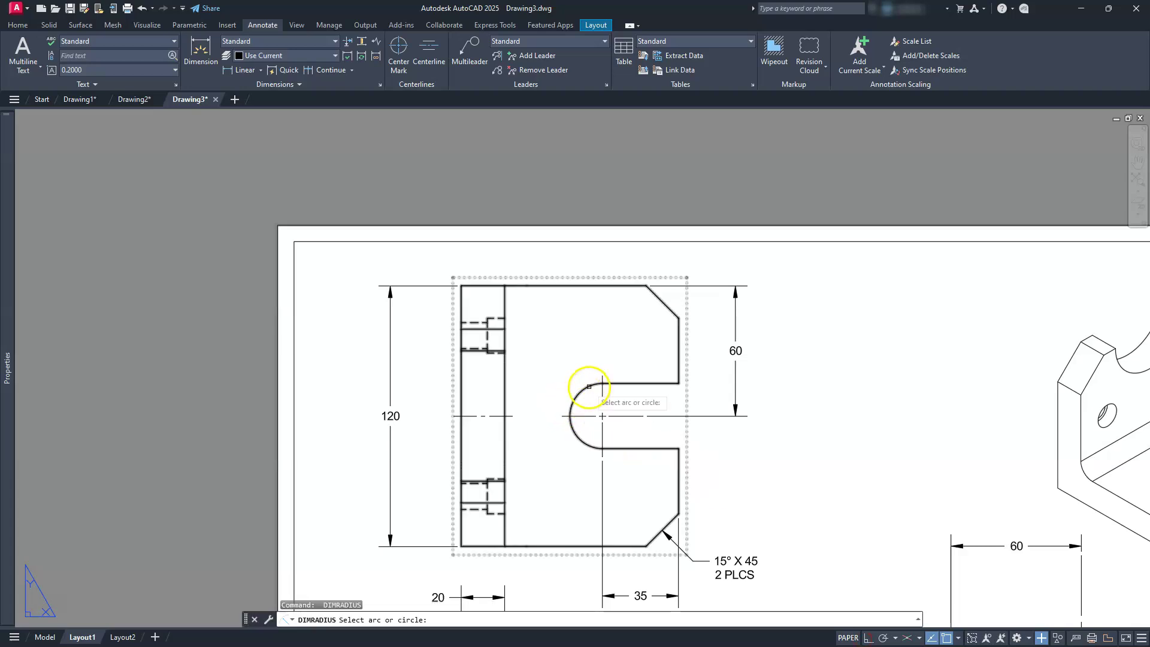
pyautogui.click(587, 385)
pyautogui.click(522, 262)
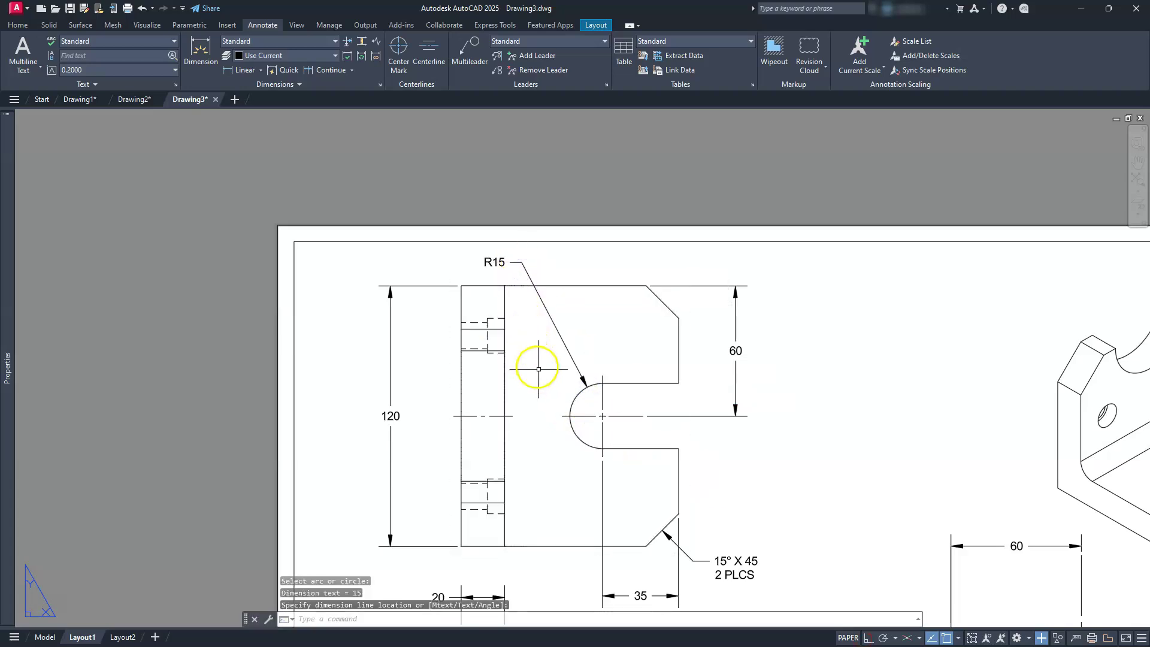
pyautogui.press('Escape')
pyautogui.press('Escape')
pyautogui.press('Escape')
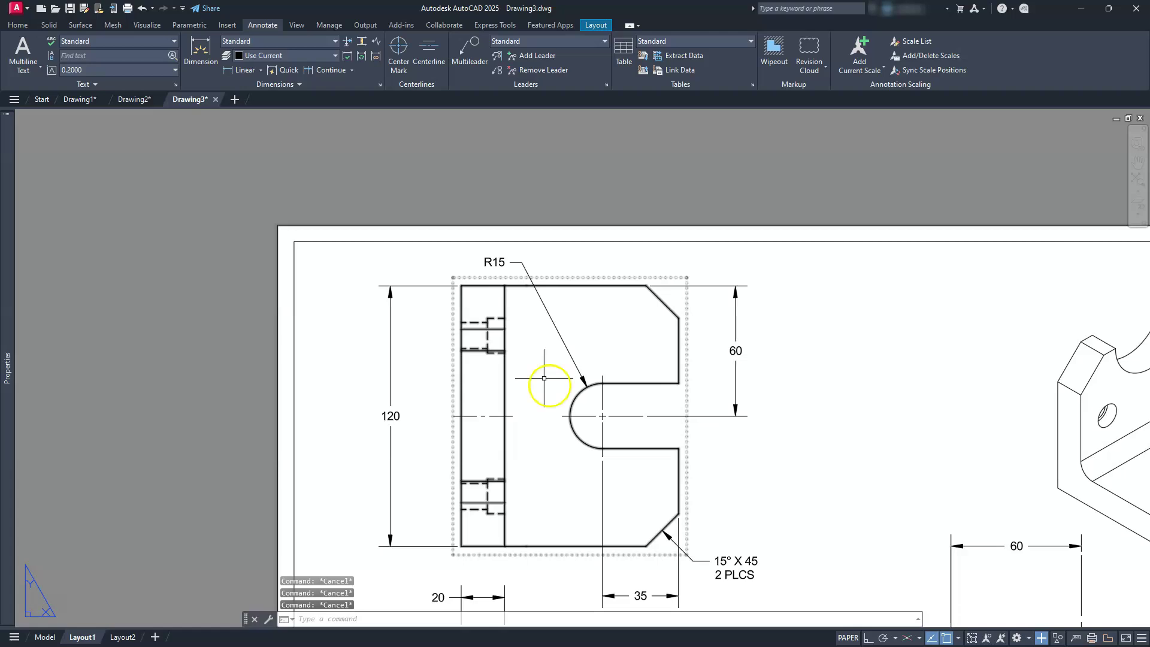
pyautogui.moveTo(745, 522); pyautogui.dragTo(673, 328, button='middle')
pyautogui.moveTo(1037, 414); pyautogui.dragTo(738, 352, button='middle')
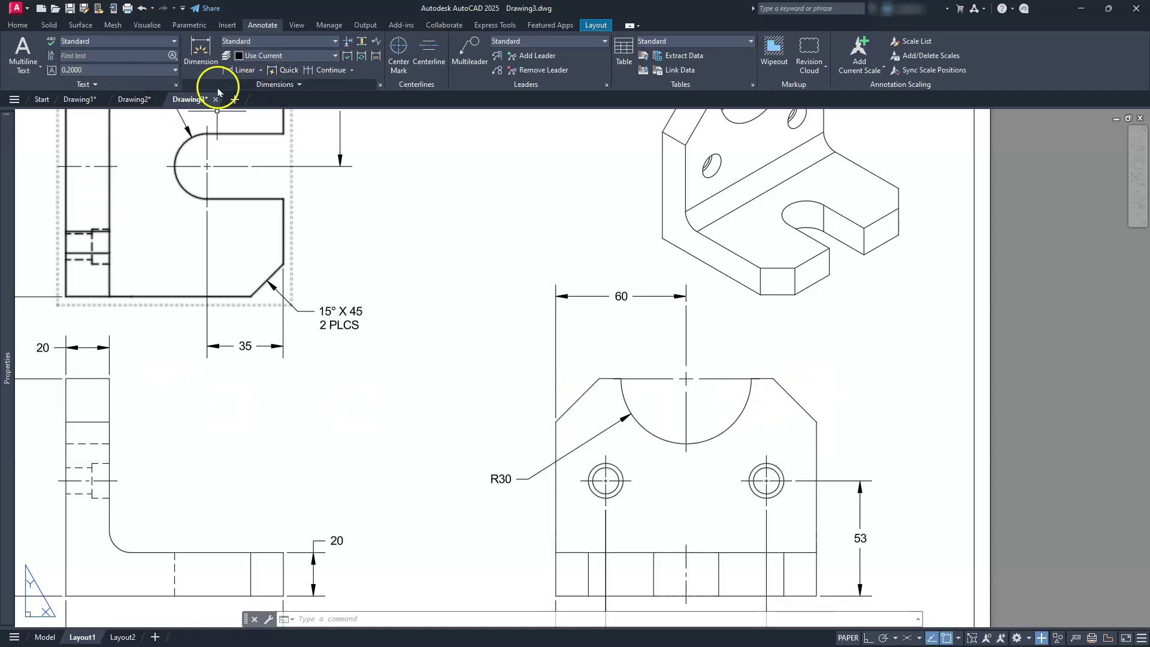
pyautogui.click(468, 52)
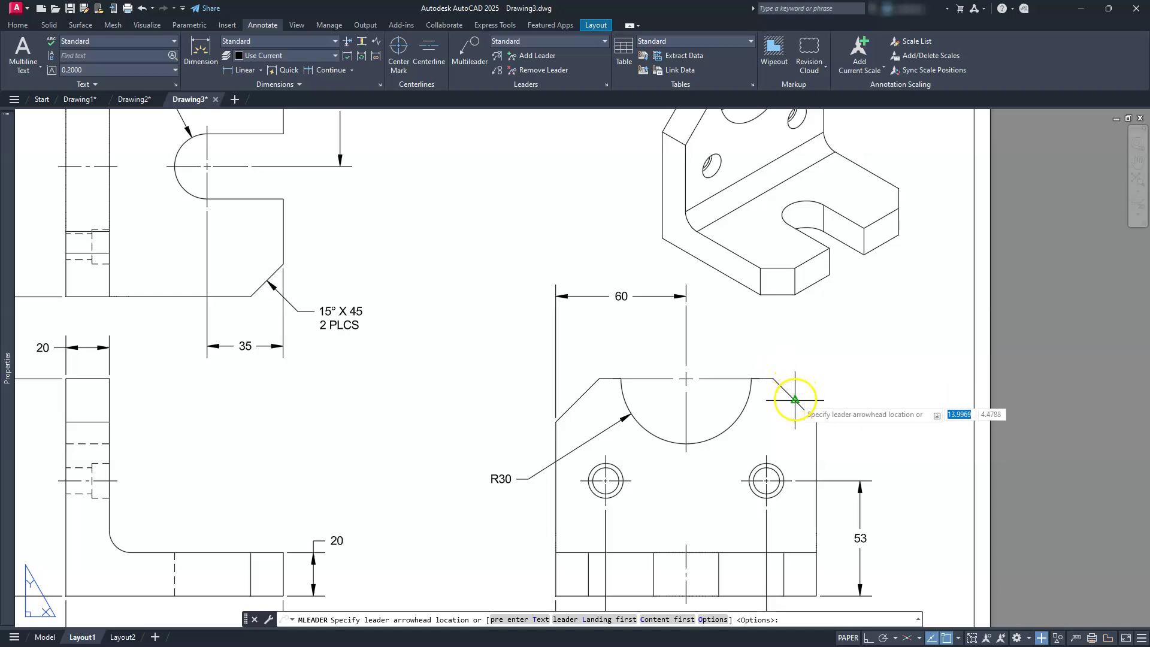
pyautogui.click(797, 398)
pyautogui.click(834, 363)
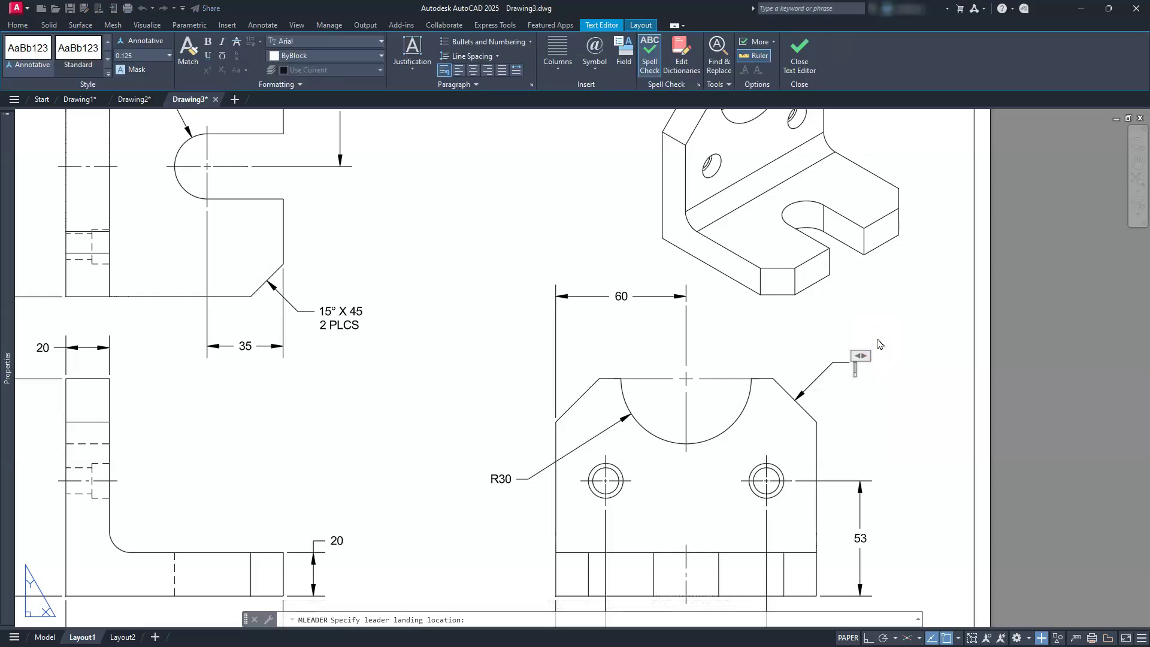
pyautogui.write('%%')
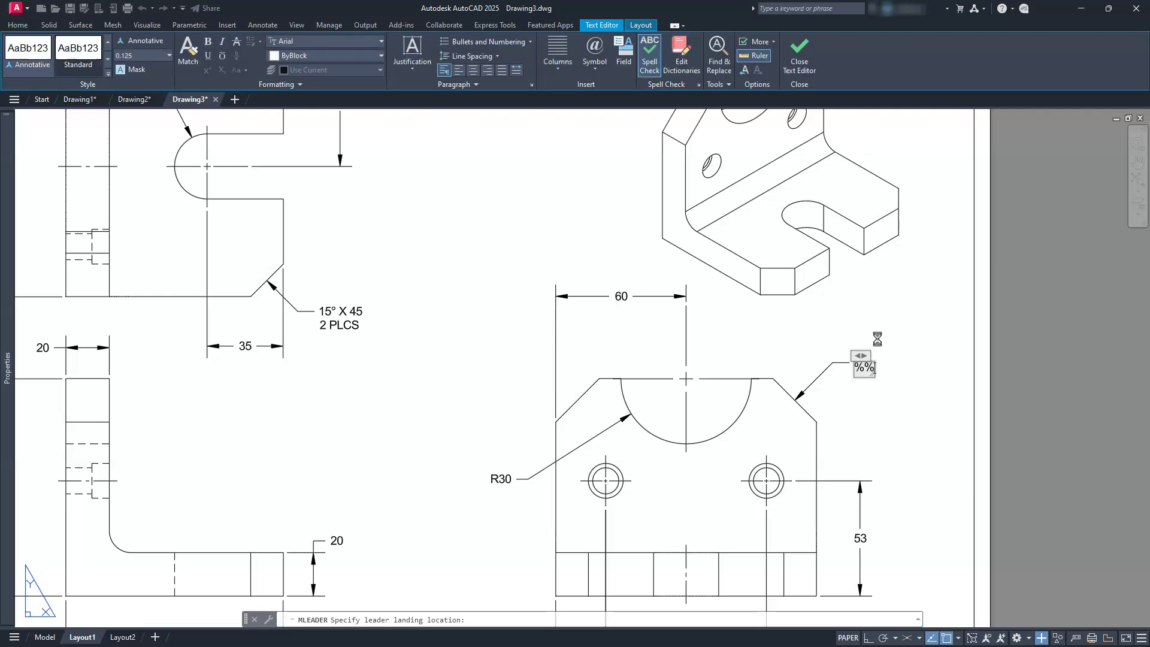
pyautogui.click(865, 312)
pyautogui.click(639, 330)
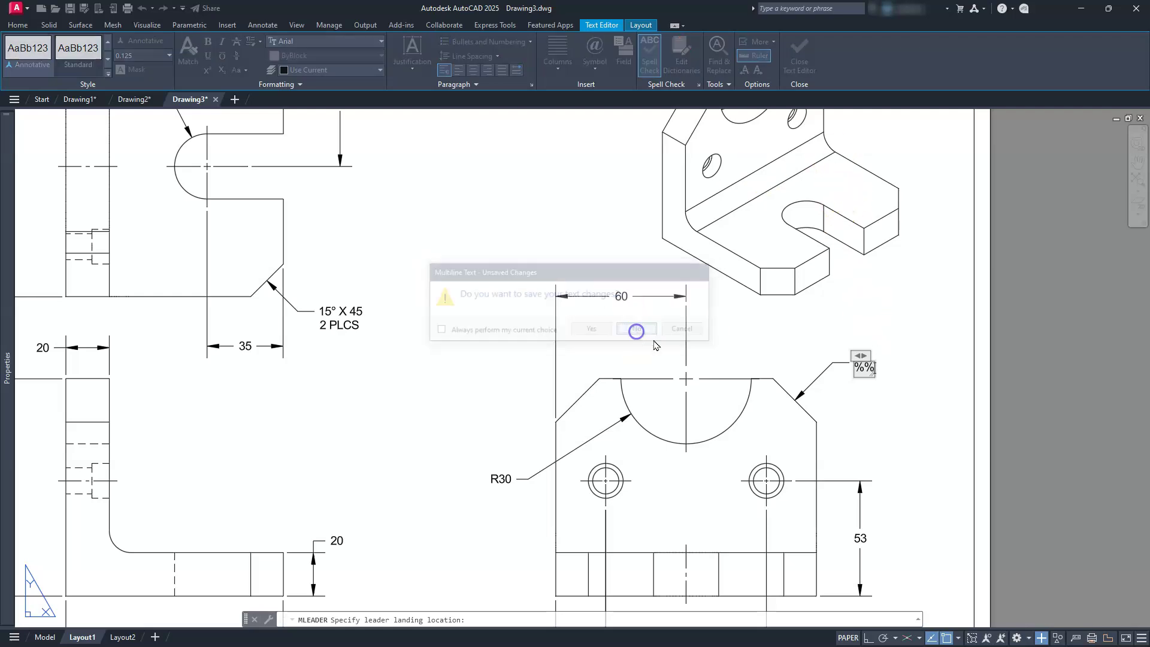
# Cancel the leader command and erase the unlabelled leader on the lower-right view's right-hand chamfer
pyautogui.press('Escape')
pyautogui.click(816, 373)
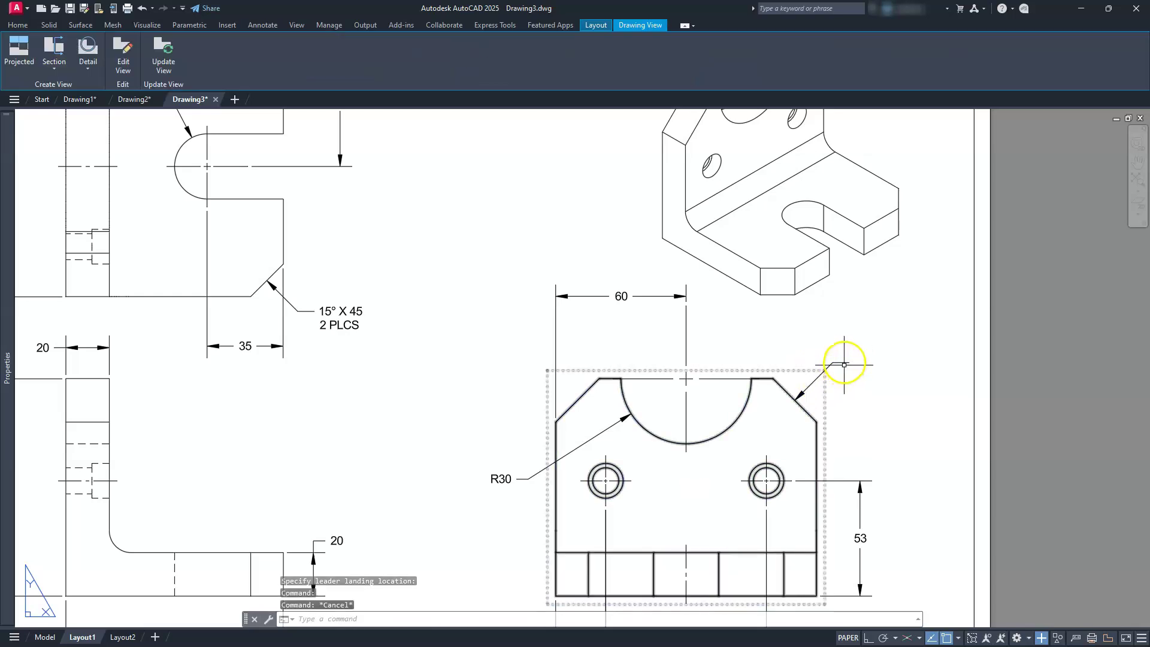
pyautogui.press('Escape')
pyautogui.click(844, 362)
pyautogui.press('Delete')
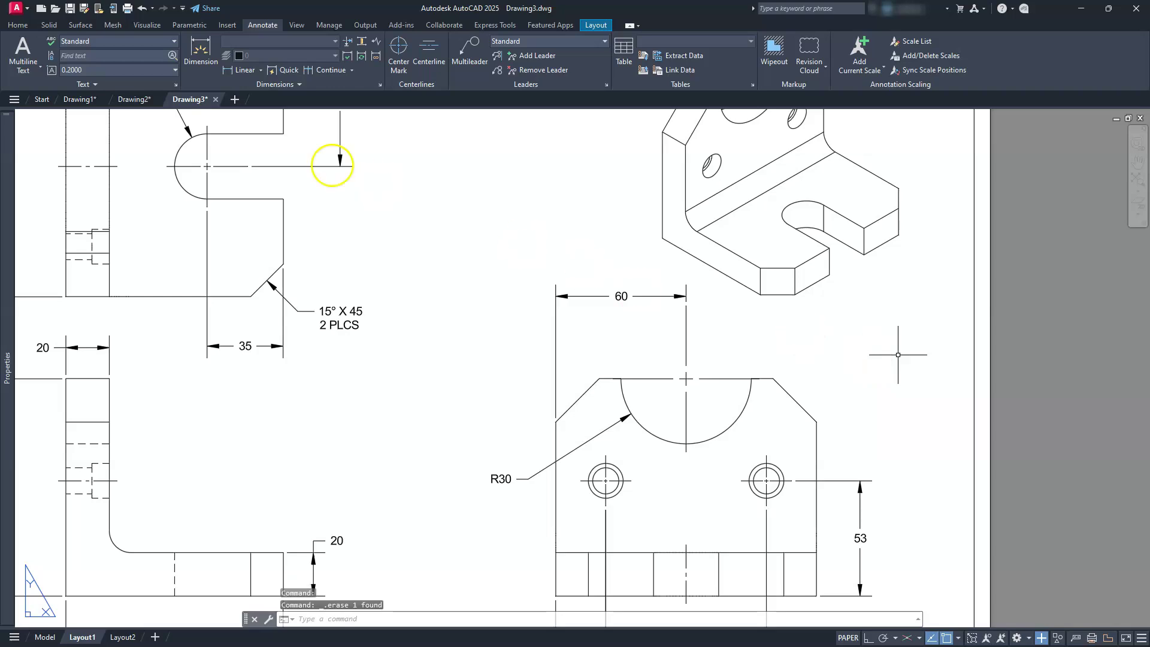
# Add a multileader to the left chamfer of the lower-right view reading "20 X 45°" with "2 PLCS" on a second line
pyautogui.click(470, 49)
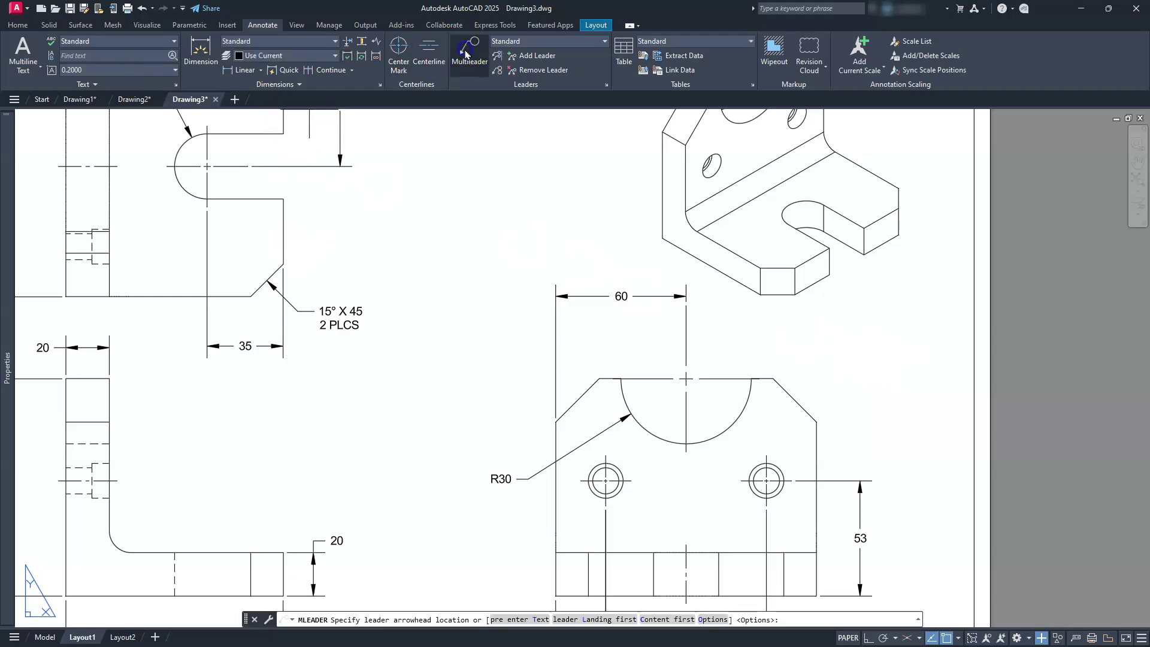
pyautogui.click(577, 401)
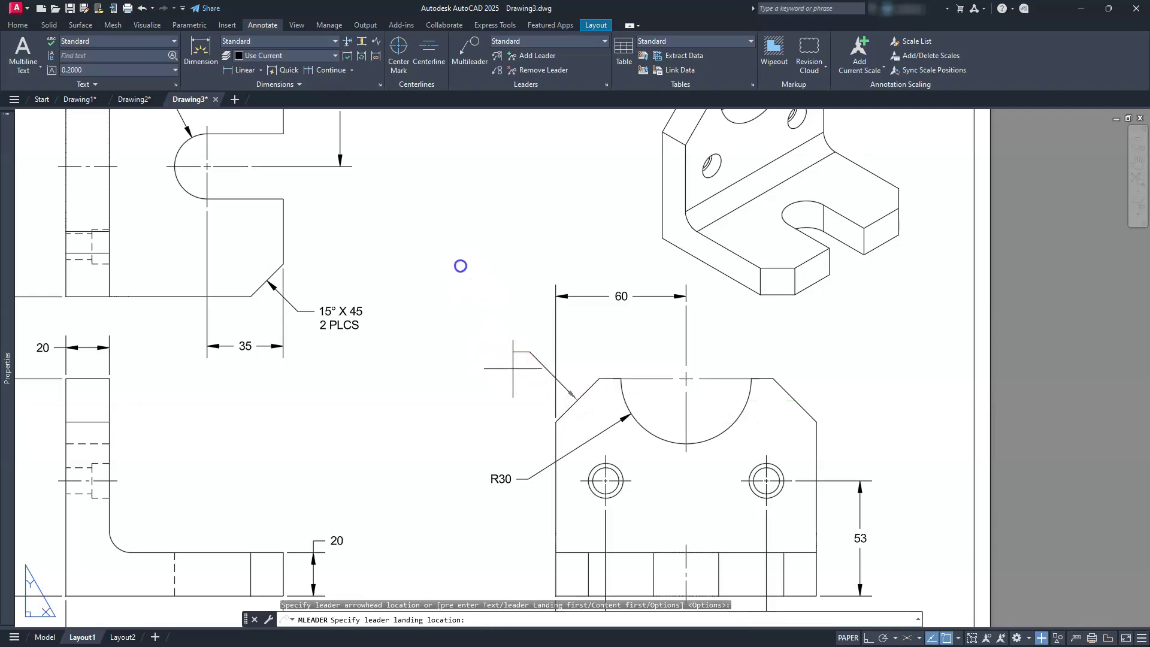
pyautogui.write('20')
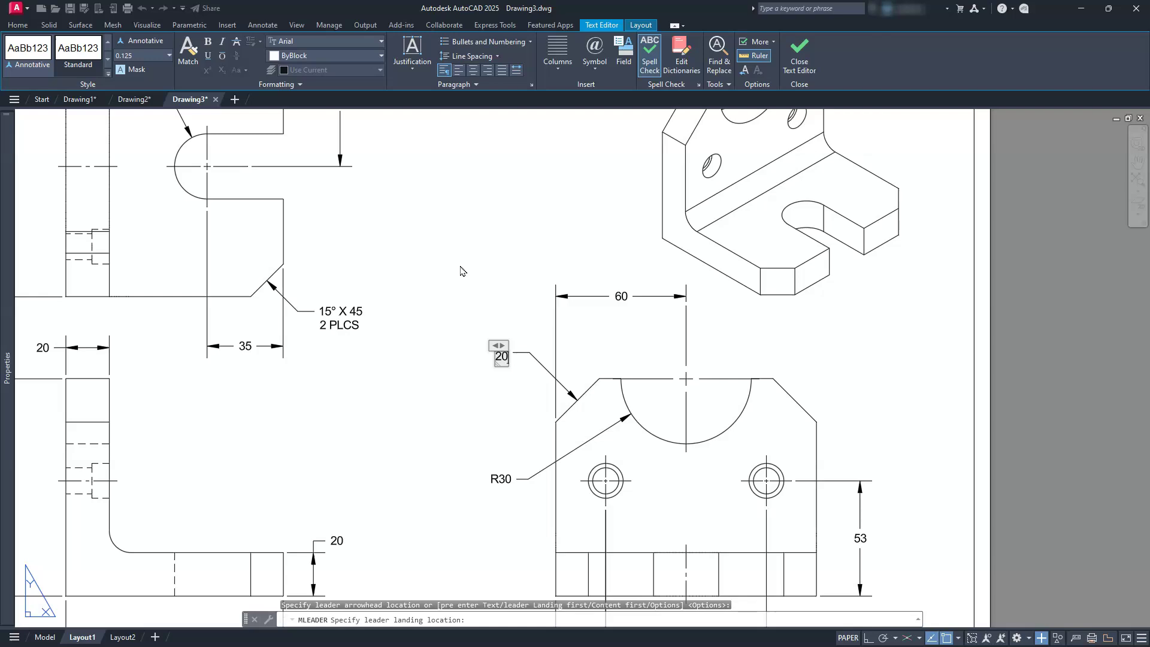
pyautogui.write(' X 45')
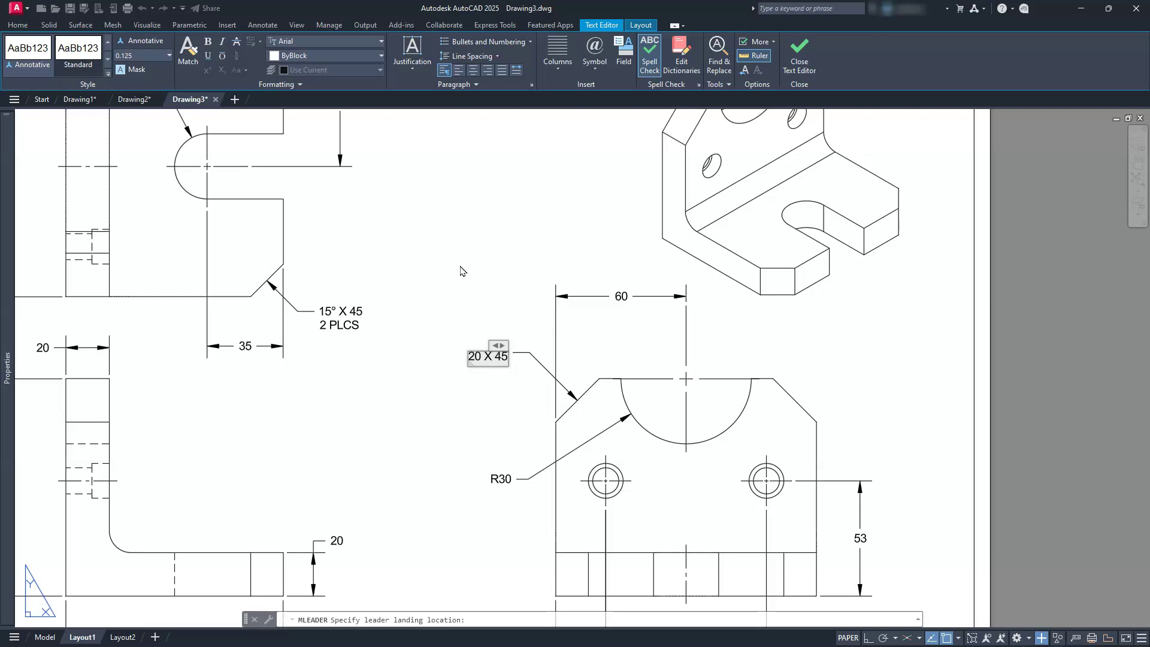
pyautogui.write('%%d')
pyautogui.press('Return')
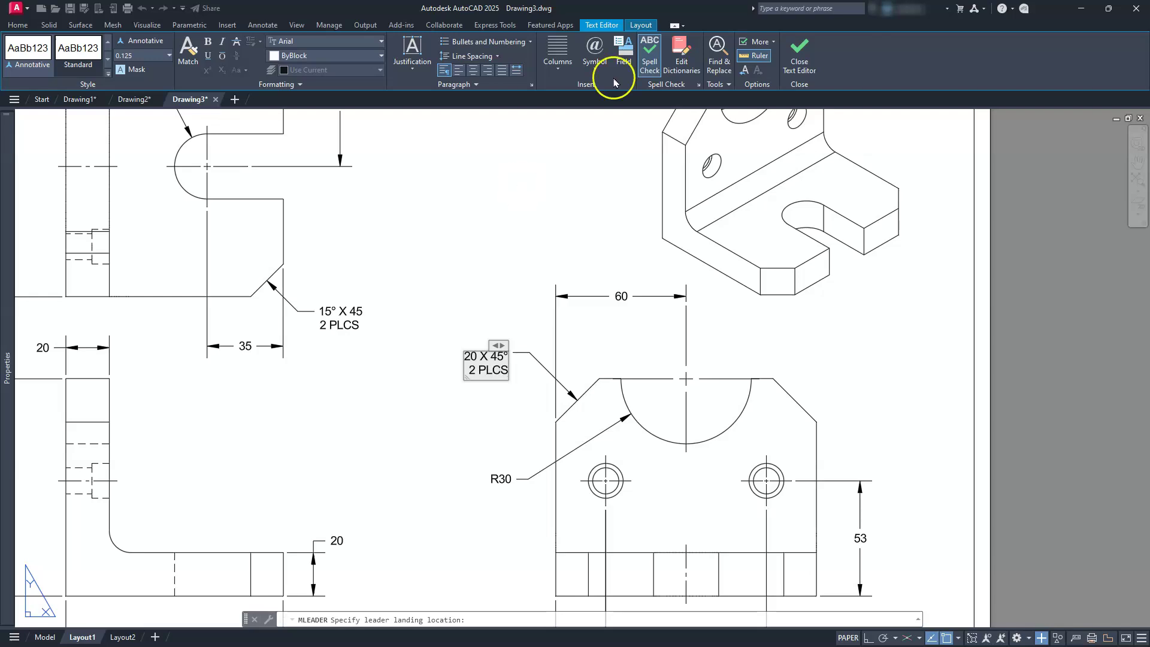
pyautogui.click(800, 53)
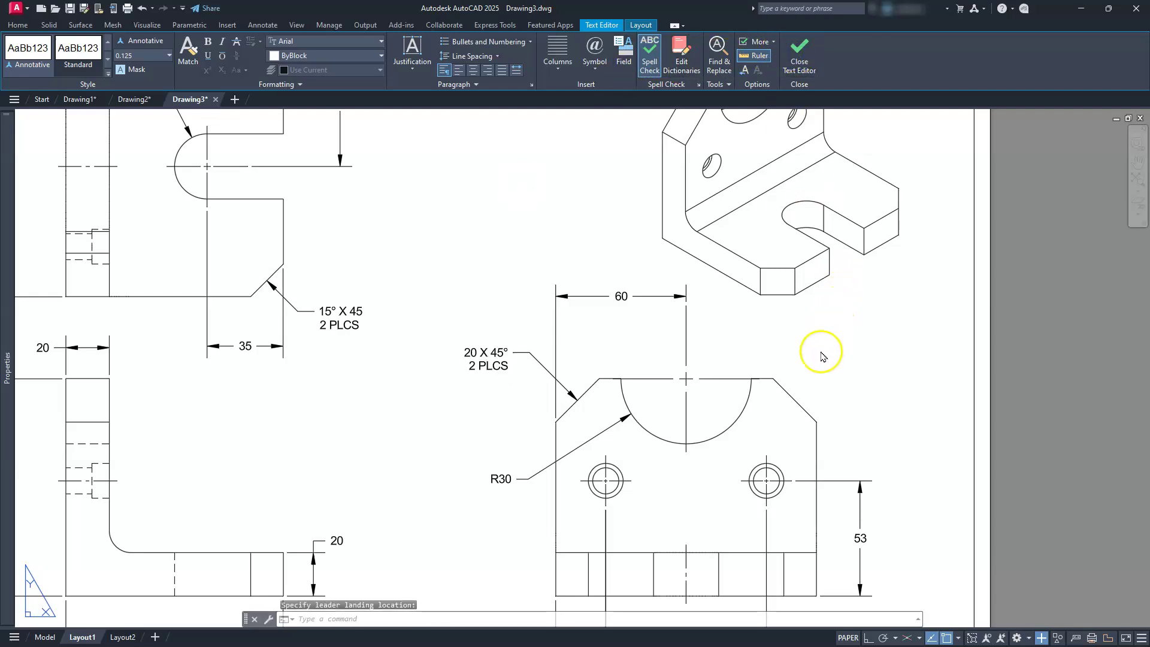
pyautogui.press('Escape')
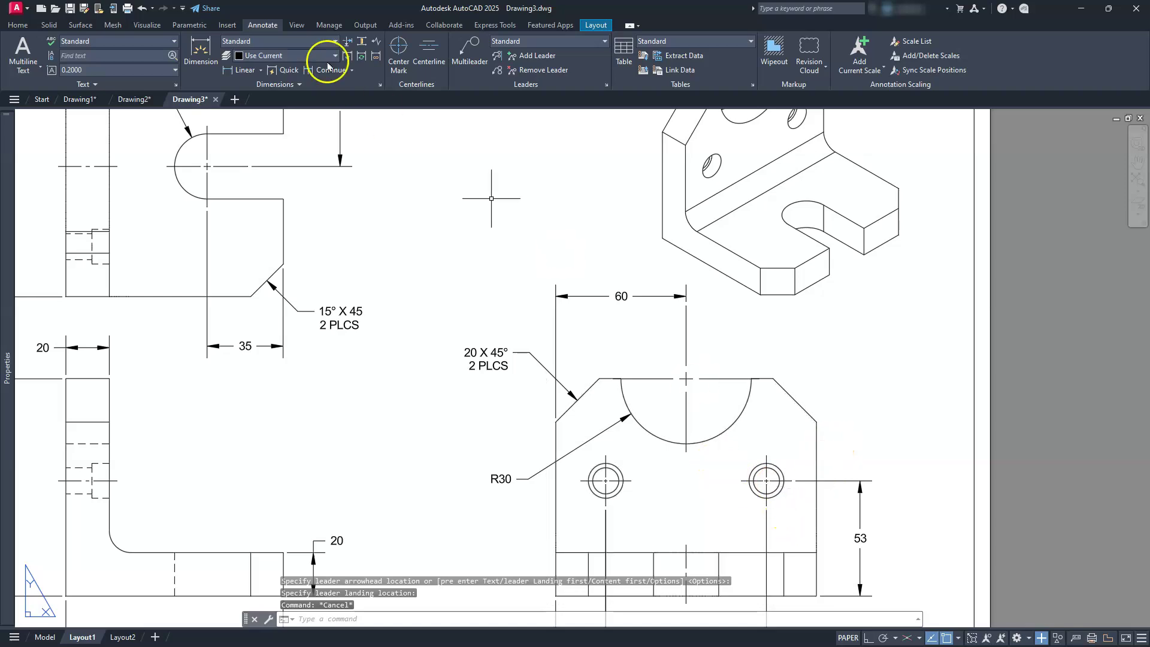
# Add a diameter dimension to the outer circle of the lower-right view's right hole, placing its text outside the part, above and to the right
pyautogui.click(261, 70)
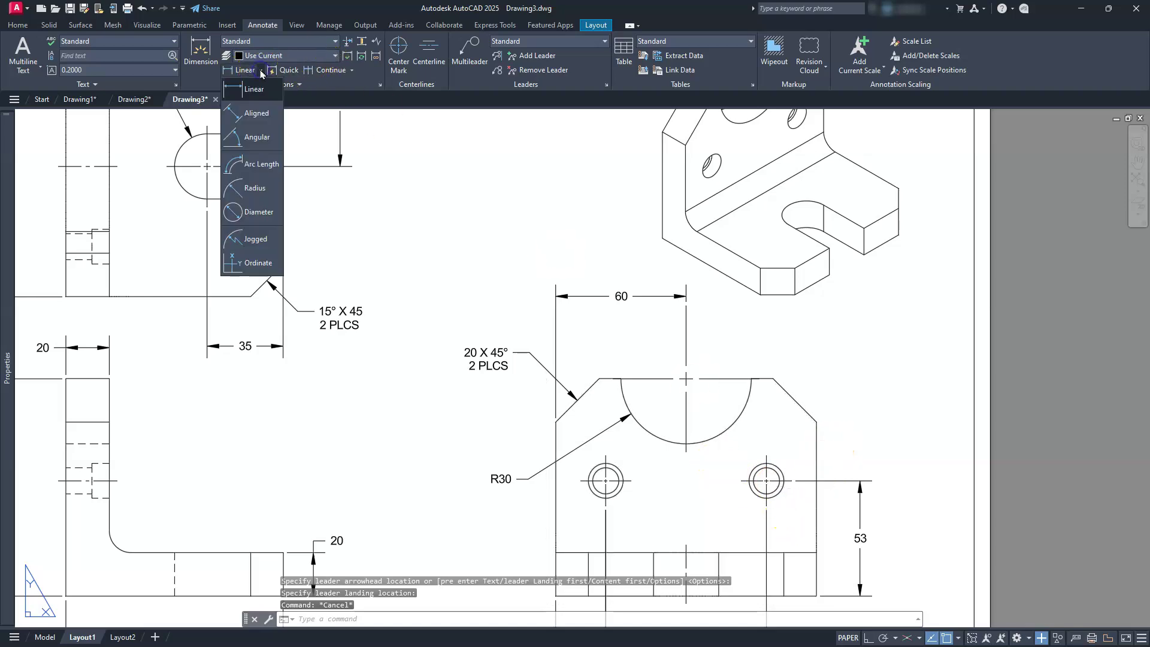
pyautogui.click(241, 214)
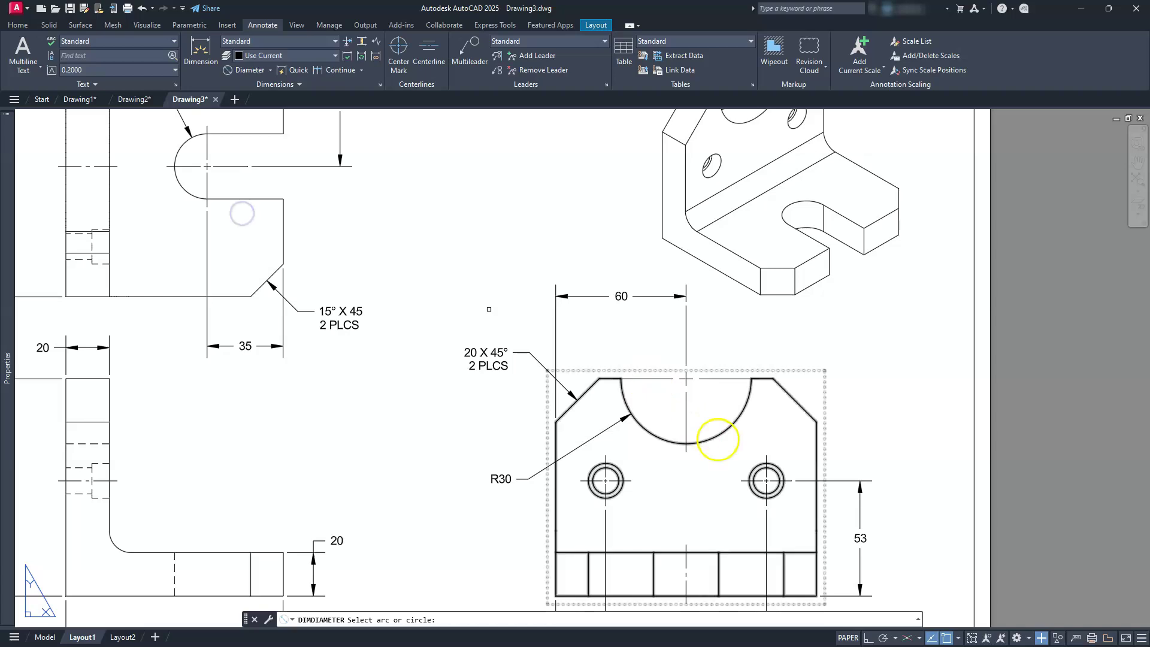
pyautogui.click(777, 468)
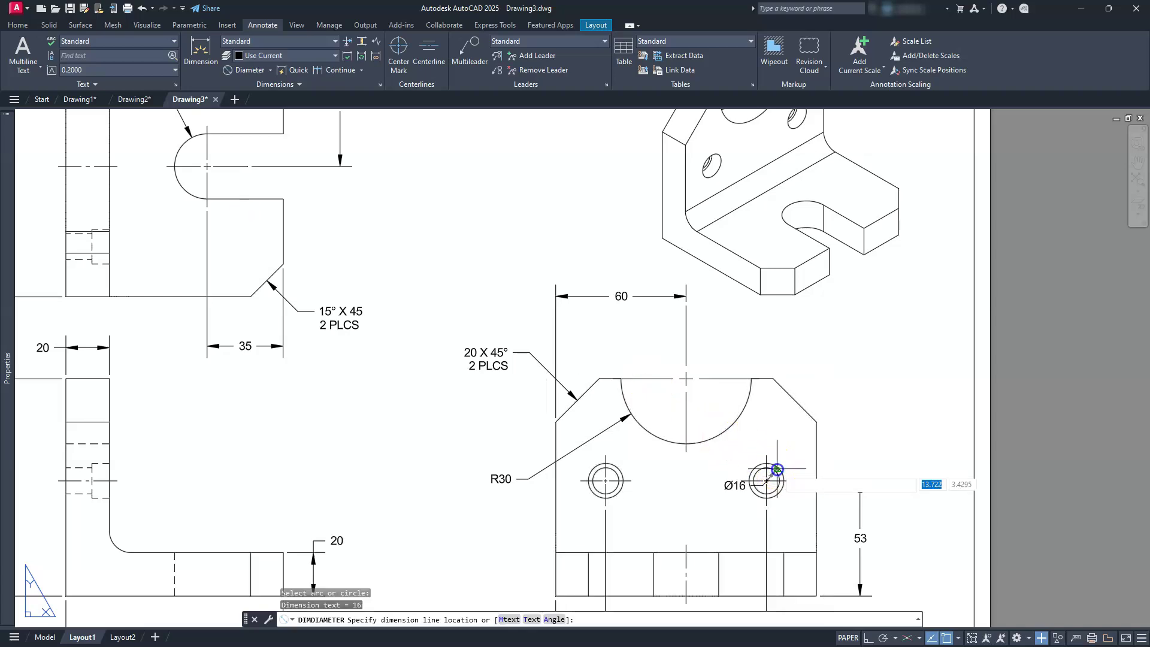
pyautogui.click(843, 368)
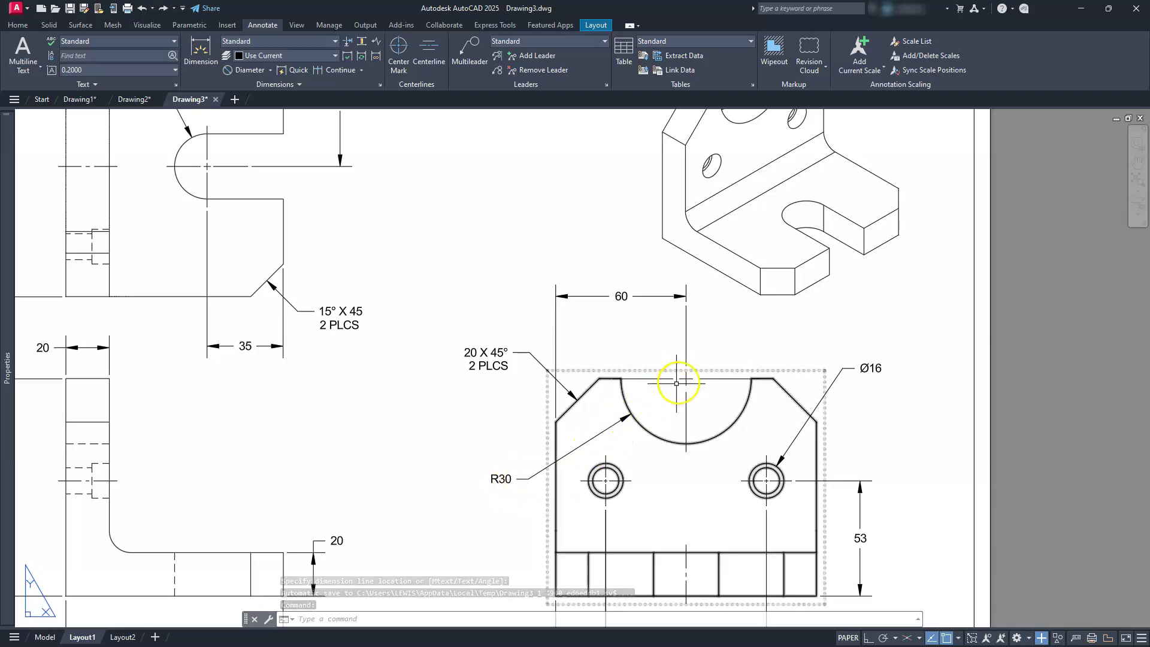
# Edit the hole's Ø16 dimension text, appending "8" after the diameter and starting a second line
pyautogui.scroll(2, 808, 469)
pyautogui.scroll(2, 806, 470)
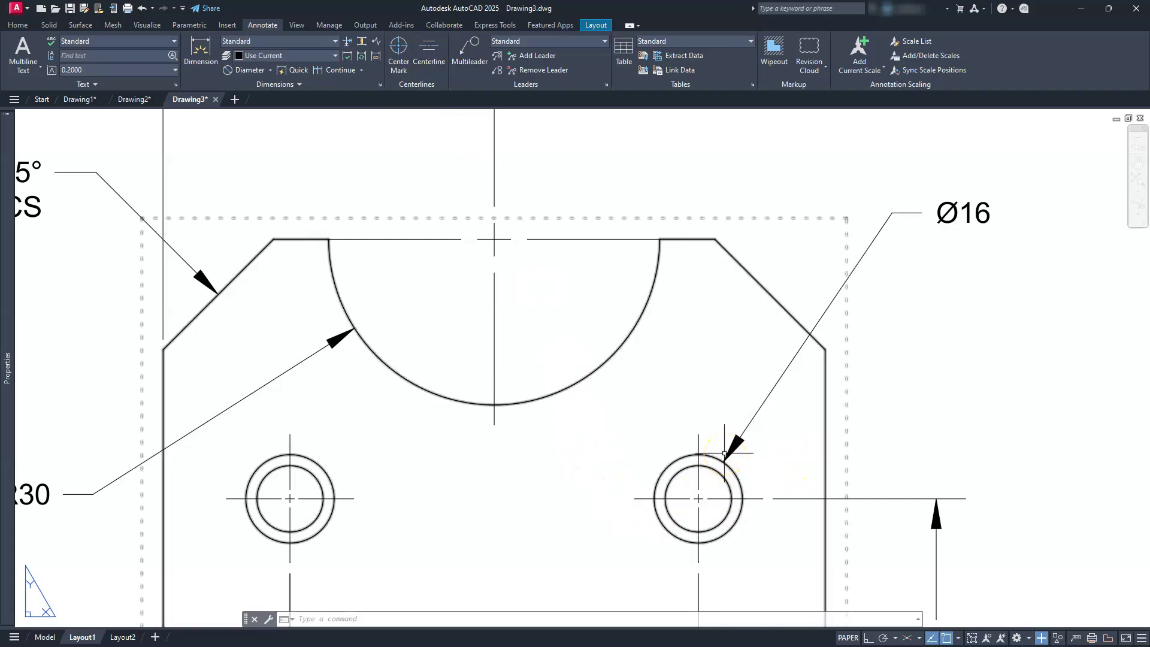
pyautogui.scroll(-2, 725, 453)
pyautogui.scroll(2, 813, 289)
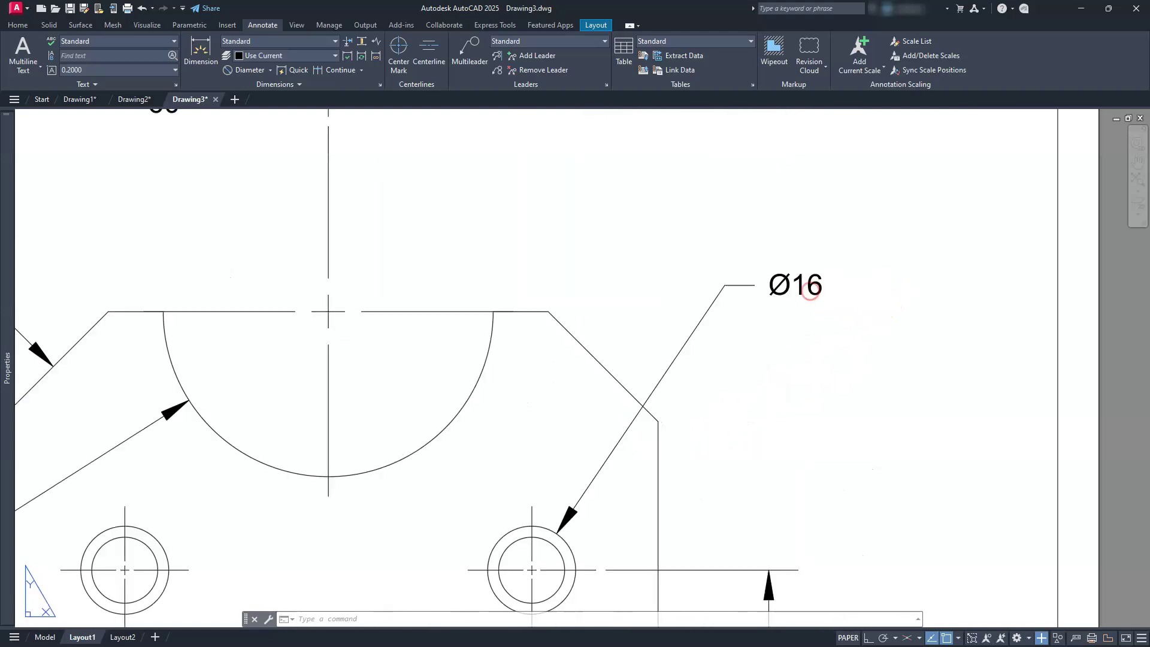
pyautogui.click(808, 284)
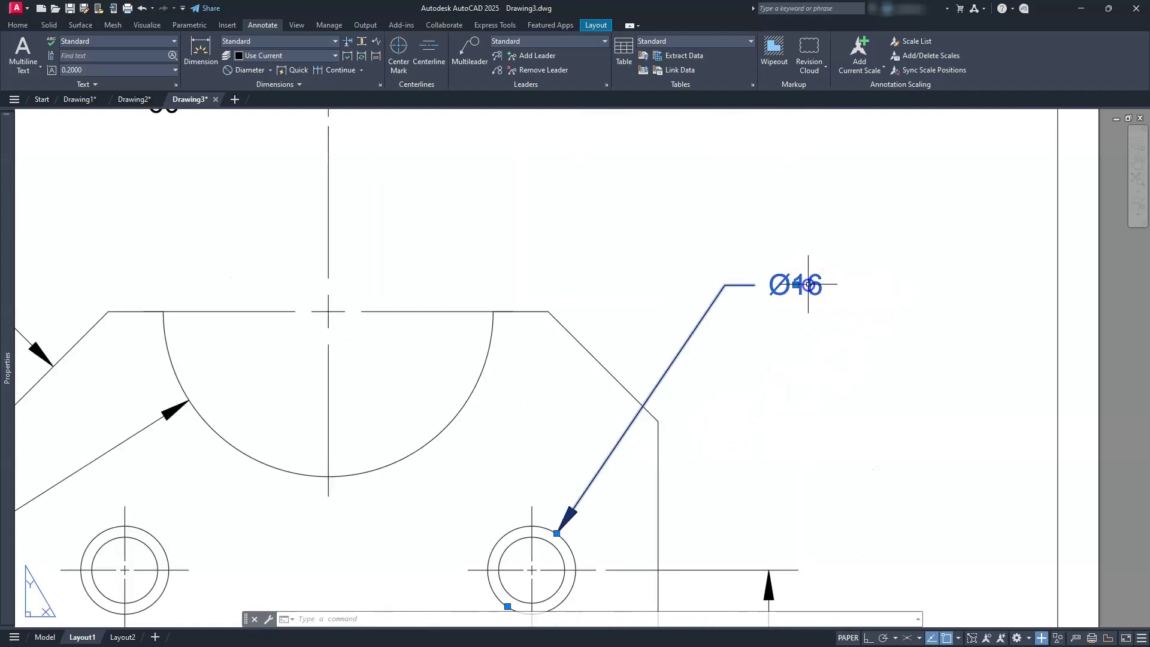
pyautogui.press('Escape')
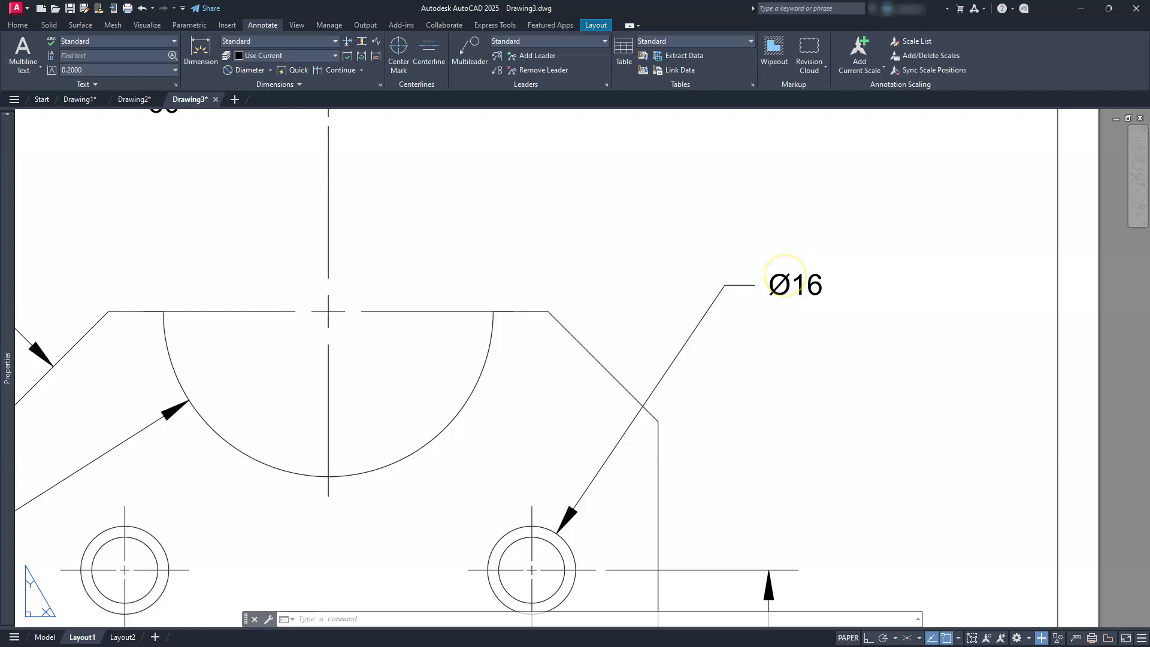
pyautogui.doubleClick(785, 278)
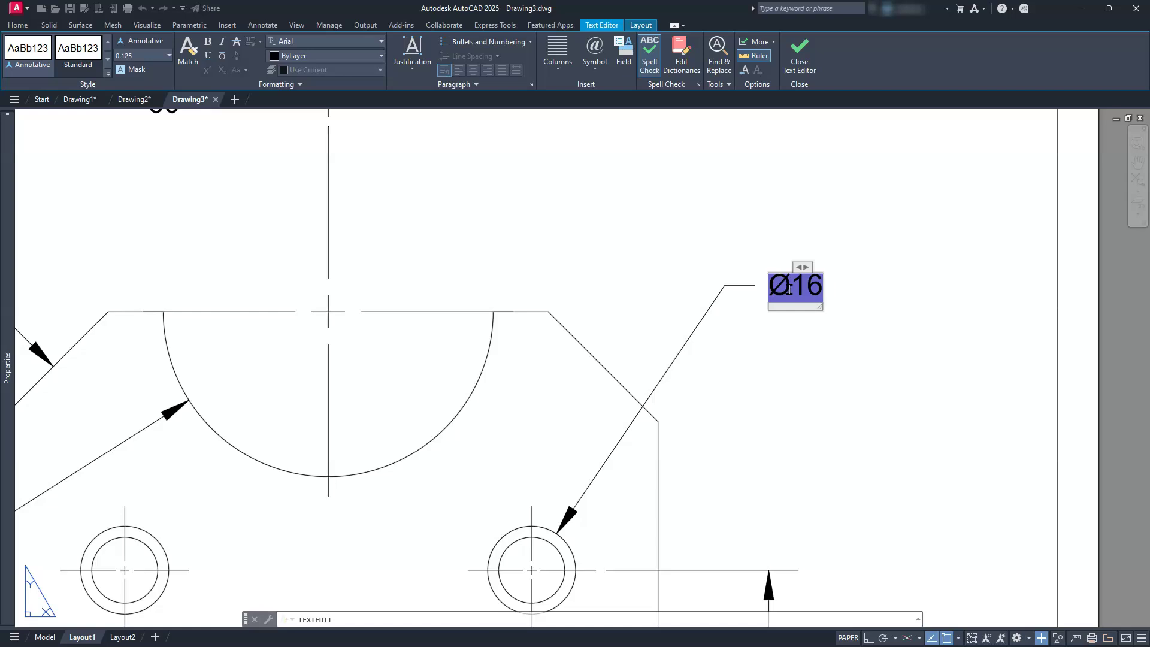
pyautogui.write('8')
pyautogui.press('Return')
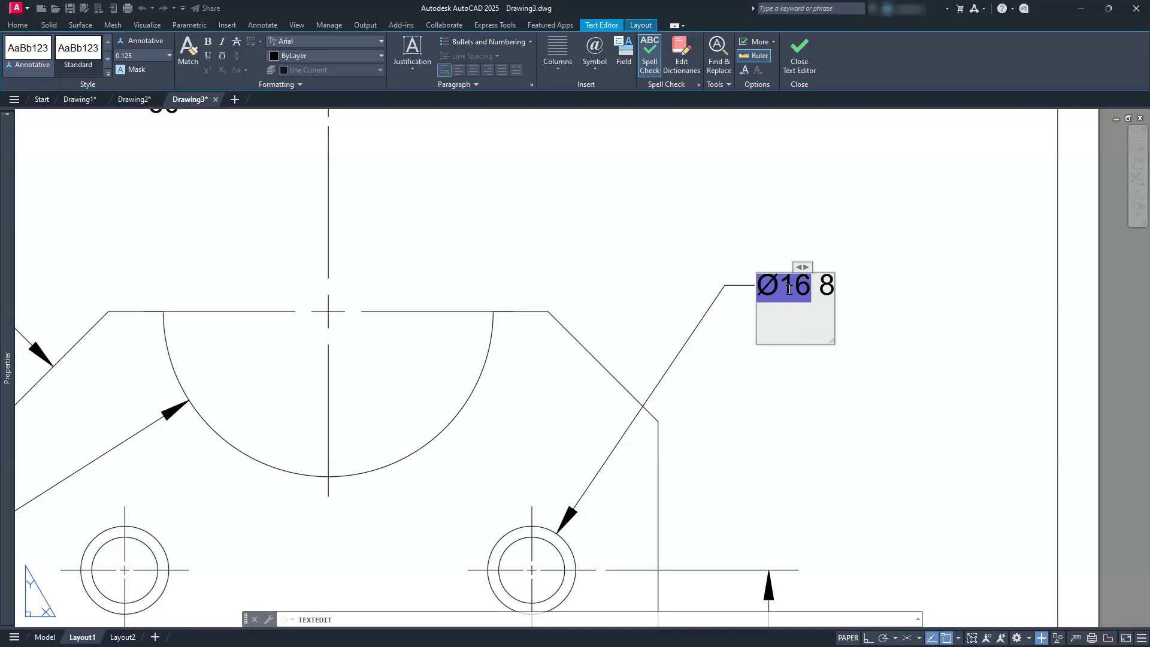
# Add "Ø12 THRU" and "2 PLCS" as the second and third lines of the hole dimension text
pyautogui.write('%%')
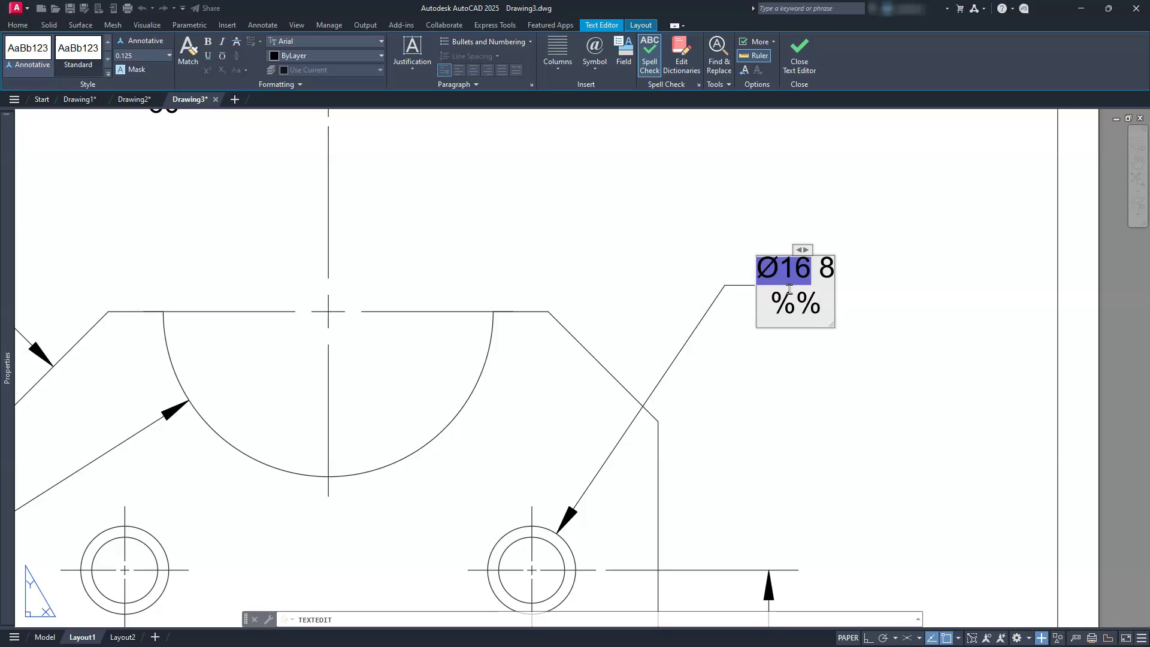
pyautogui.write('c')
pyautogui.write('12')
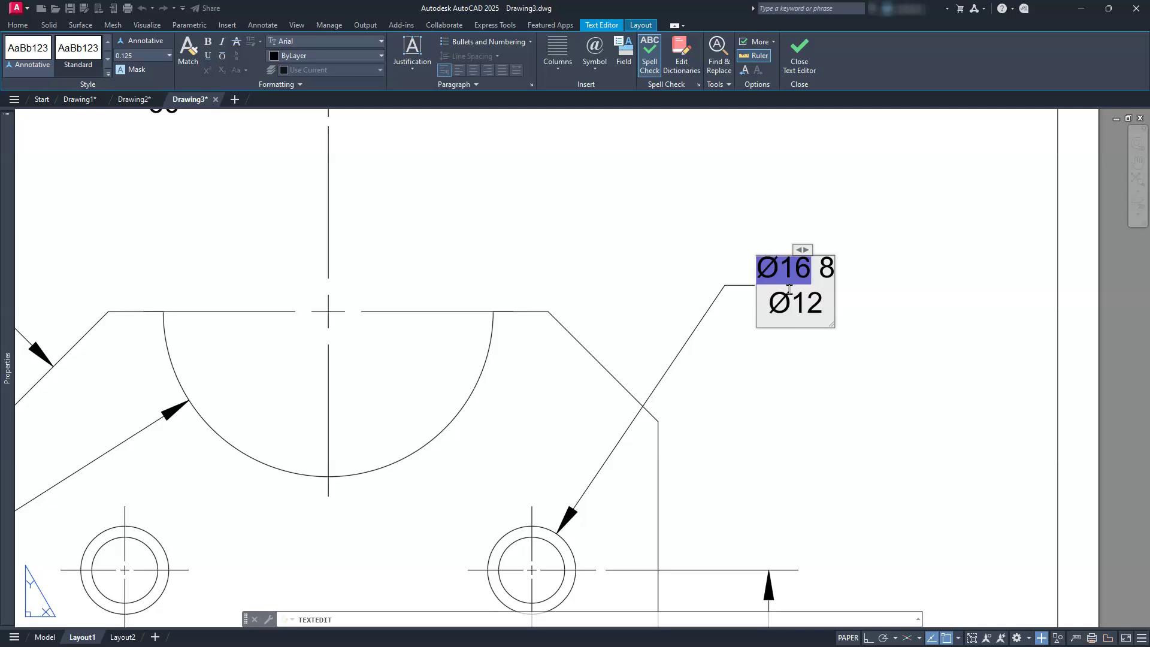
pyautogui.write(' THRU')
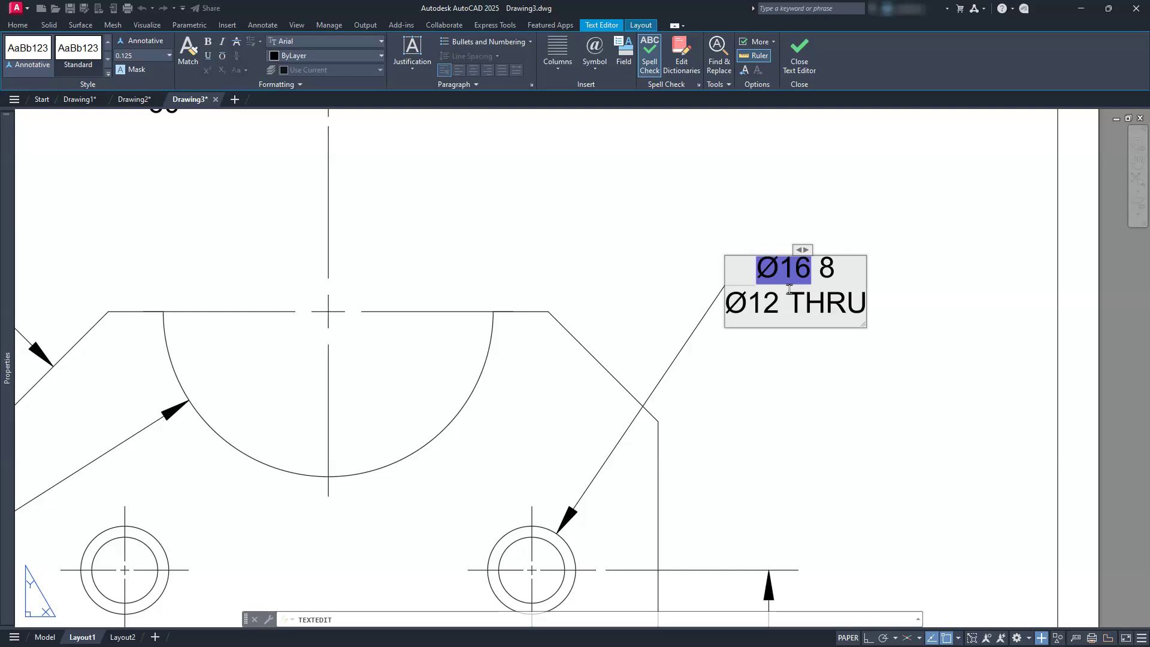
pyautogui.press('Return')
pyautogui.write('2 PLCS')
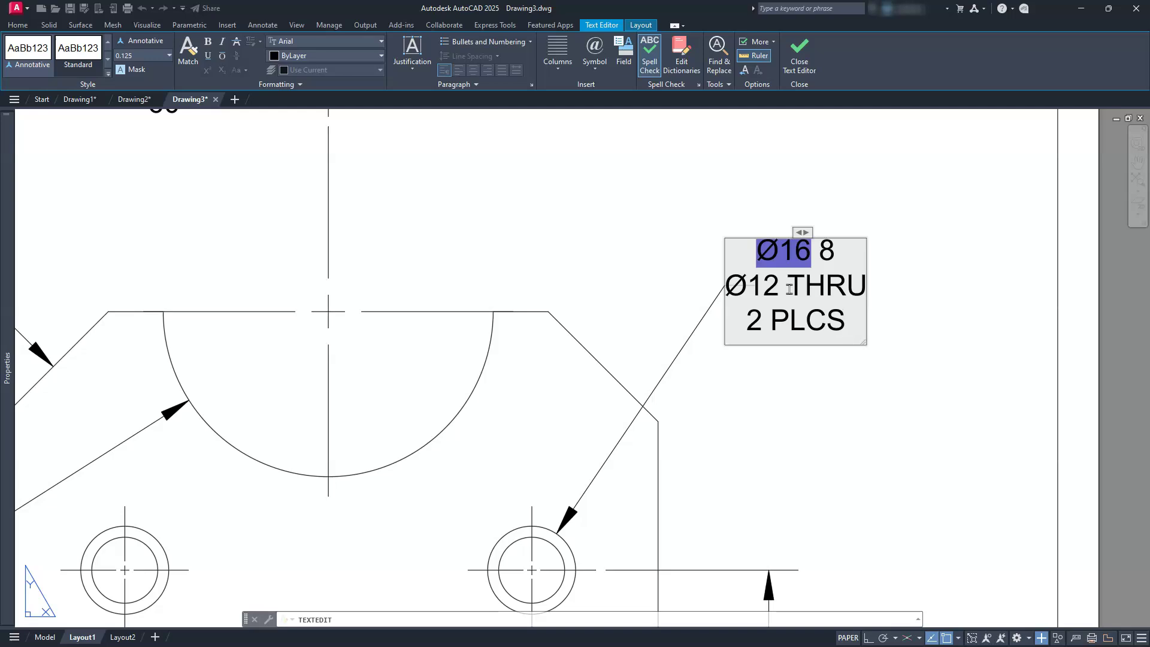
# Copy the counterbore symbol of the GDT font from the Character Map and insert it directly before Ø16 on the same line
pyautogui.click(749, 249)
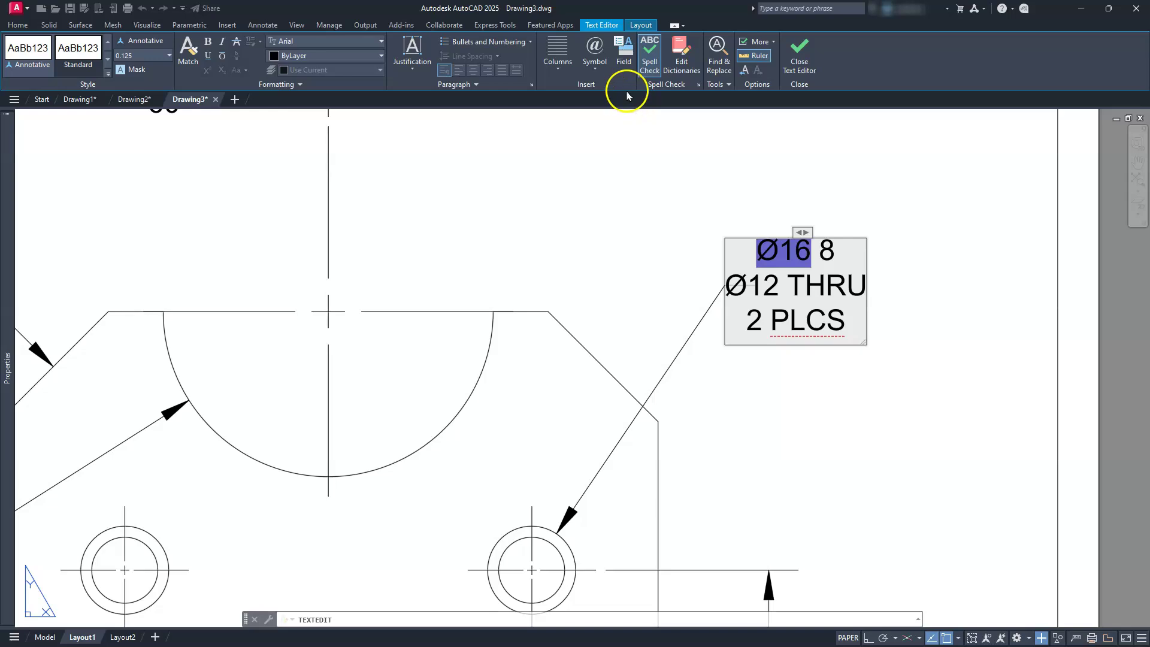
pyautogui.click(591, 69)
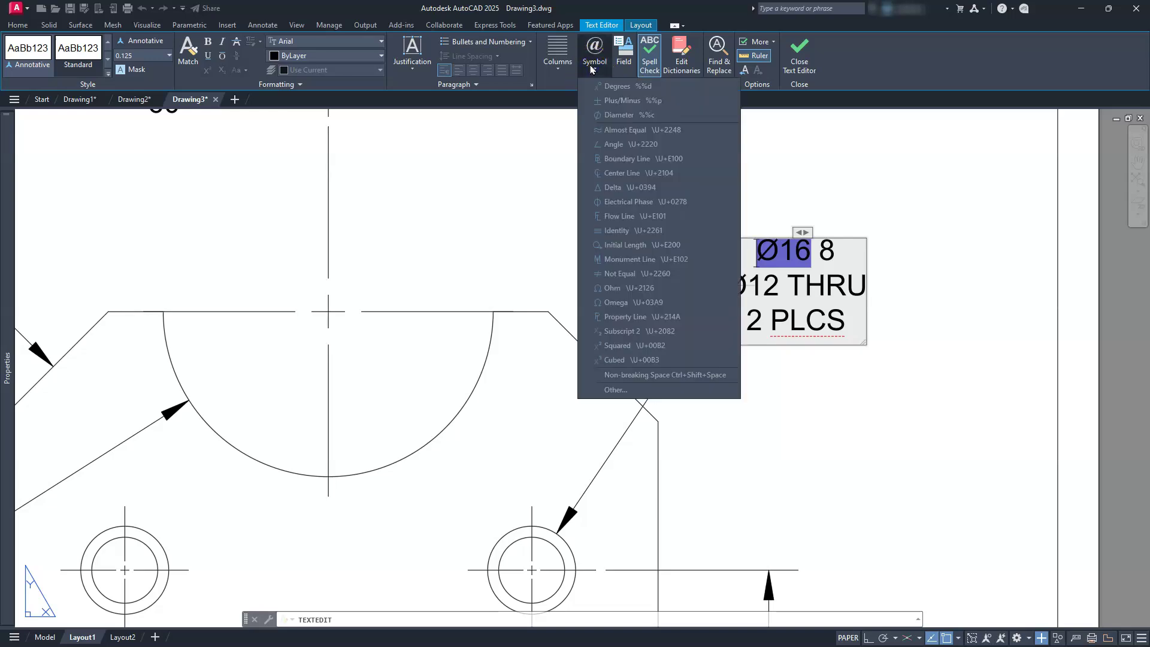
pyautogui.click(633, 394)
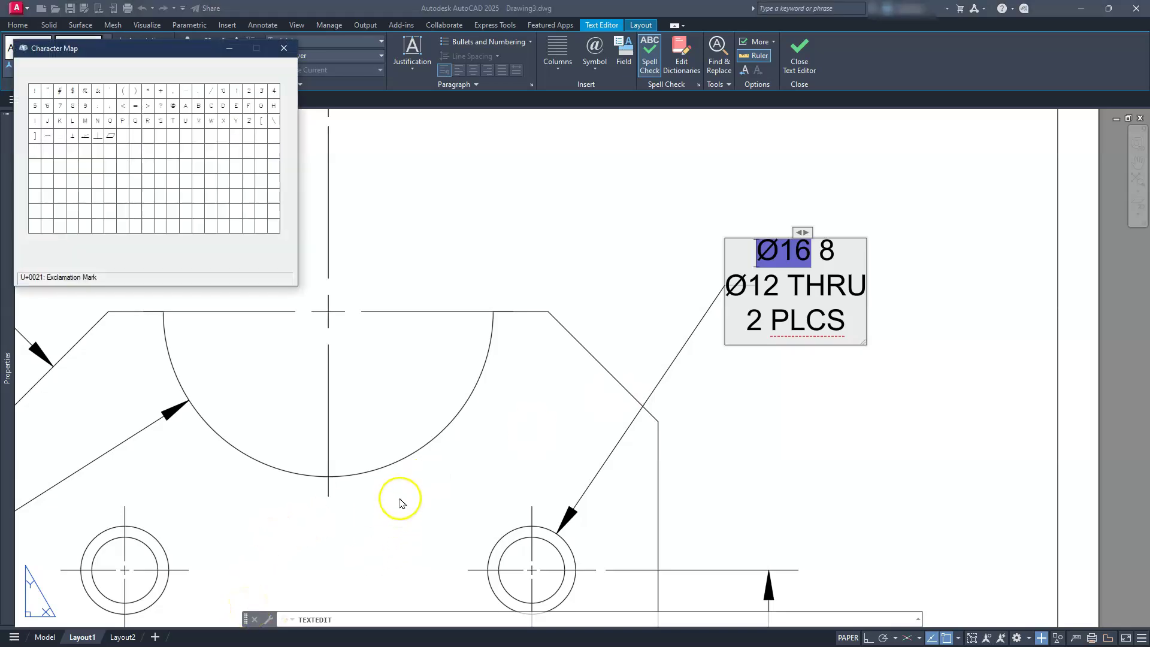
pyautogui.moveTo(171, 45)
pyautogui.mouseDown()
pyautogui.moveTo(344, 169)
pyautogui.moveTo(468, 213)
pyautogui.mouseUp()
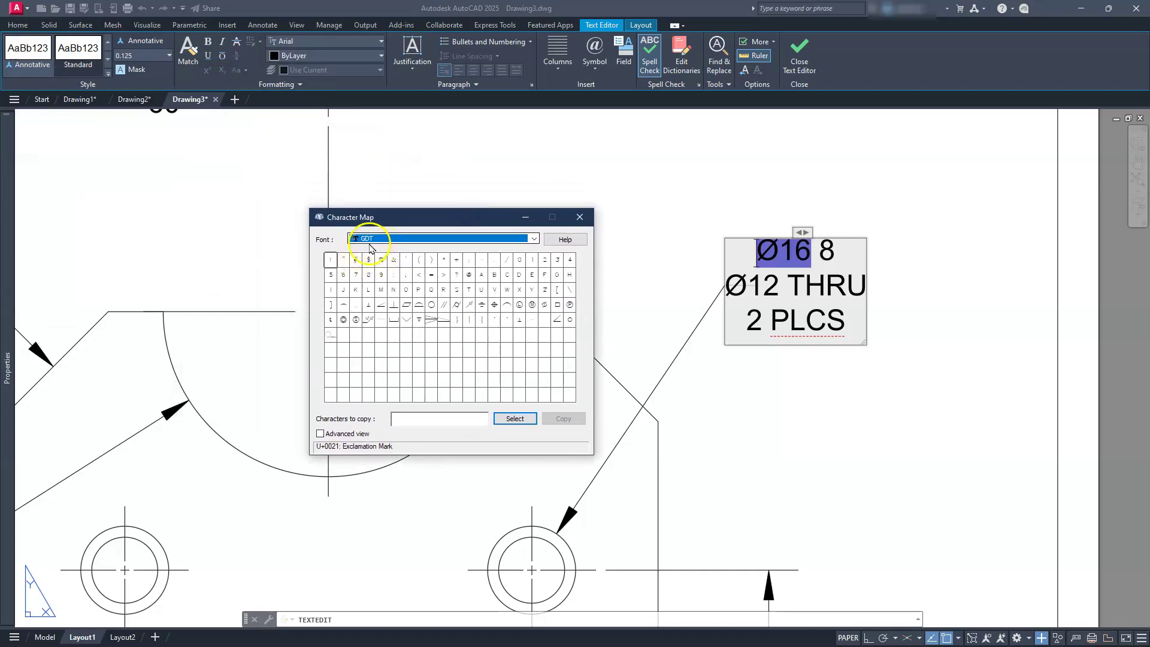
pyautogui.click(394, 324)
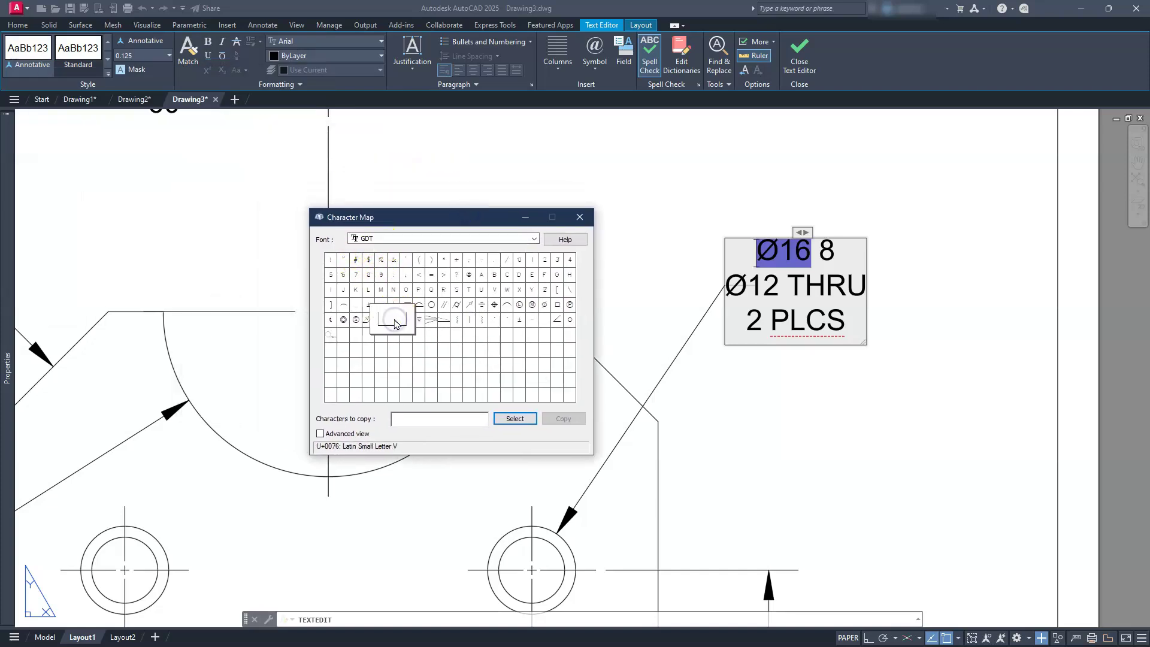
pyautogui.click(515, 418)
pyautogui.click(563, 419)
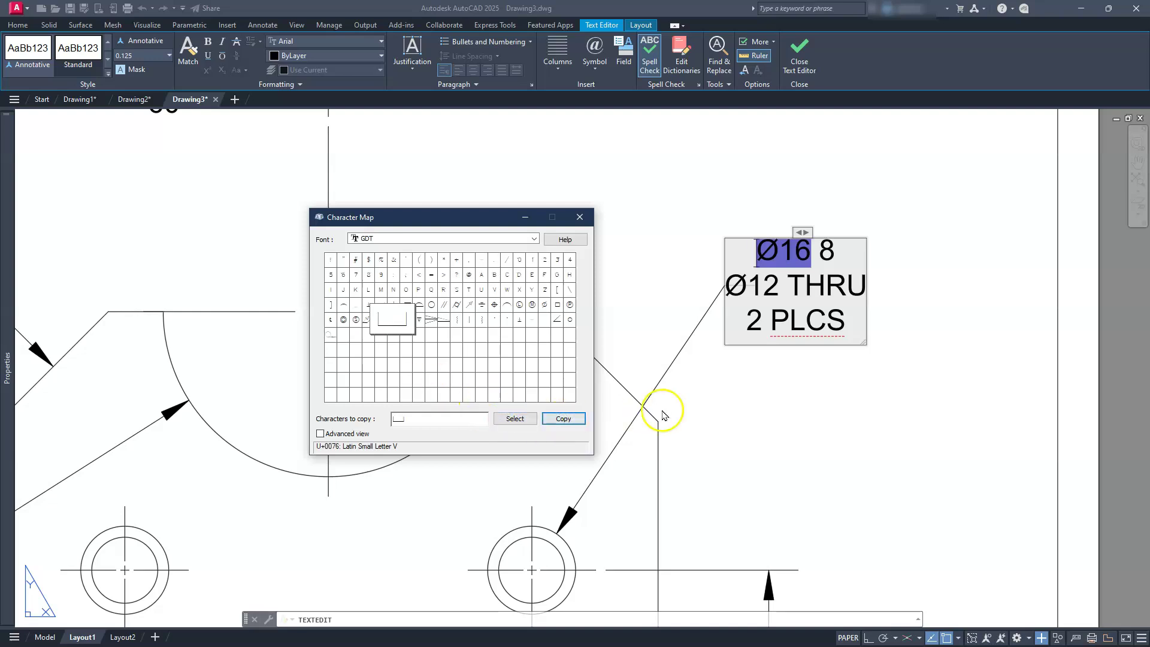
pyautogui.click(751, 255)
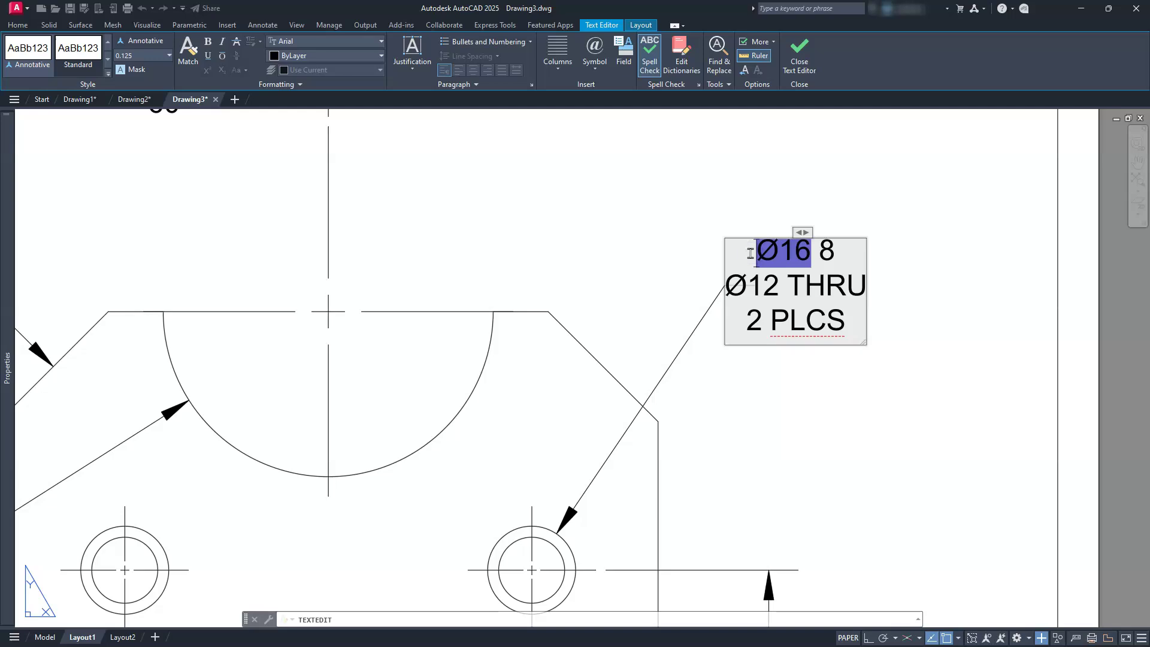
pyautogui.hotkey('ctrl', 'v')
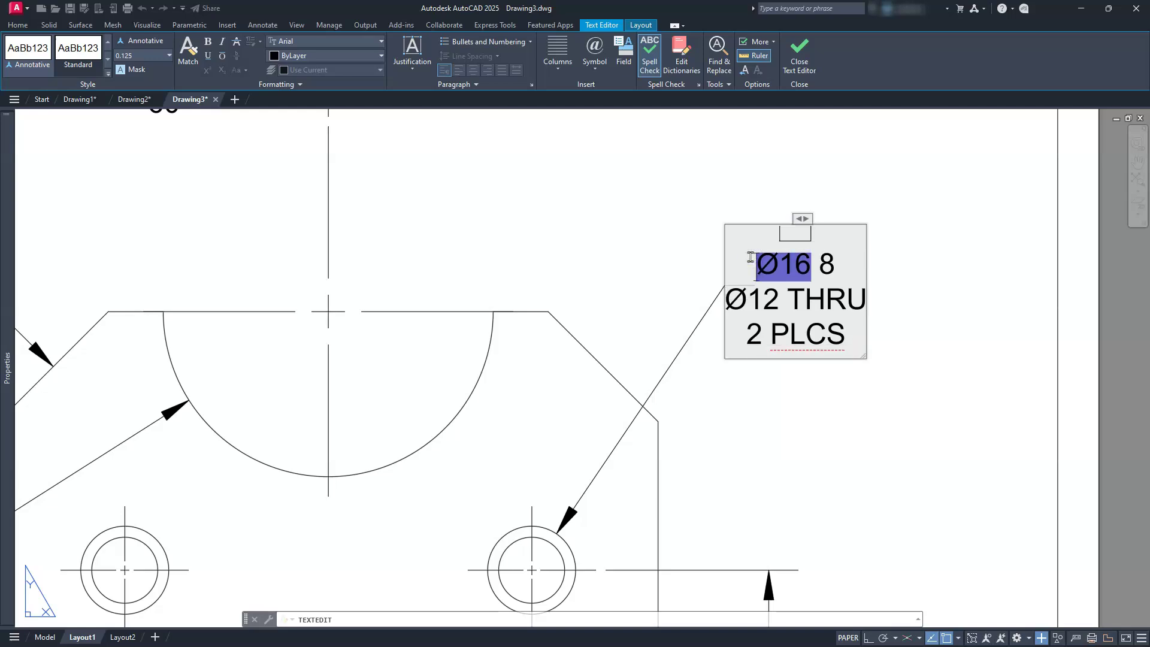
pyautogui.press('BackSpace')
# Switch to the Character Map and copy the depth symbol of the GDT font, replacing the counterbore symbol among the characters to copy
pyautogui.moveTo(772, 249); pyautogui.dragTo(827, 248)
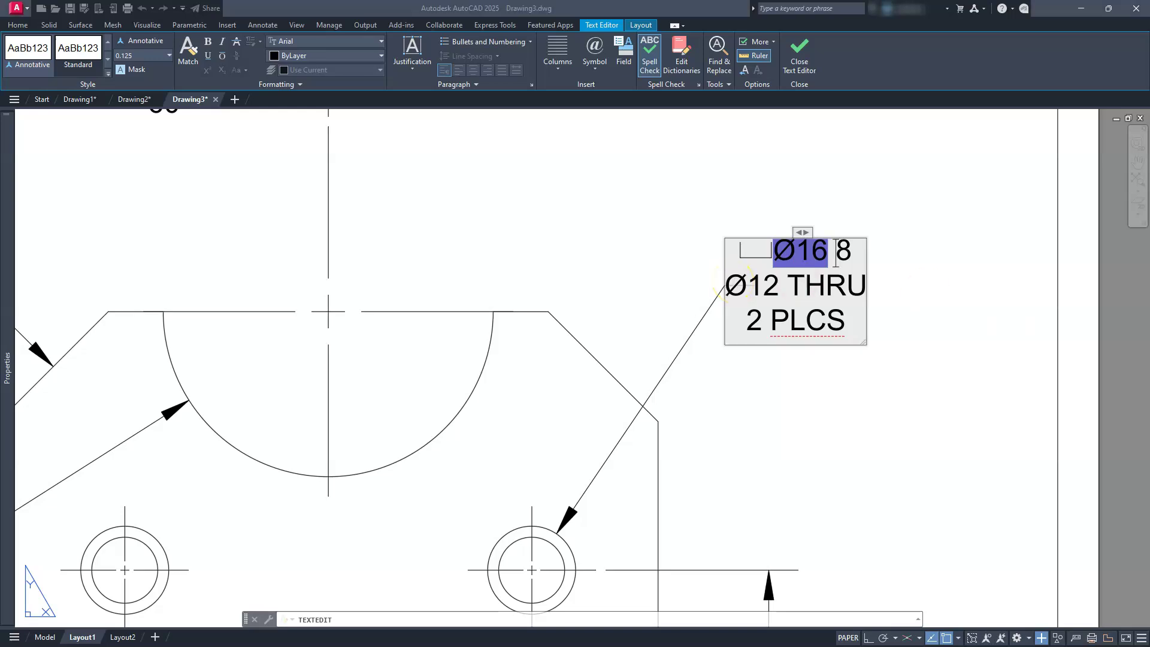
pyautogui.hotkey('alt', 'Tab')
pyautogui.click(419, 319)
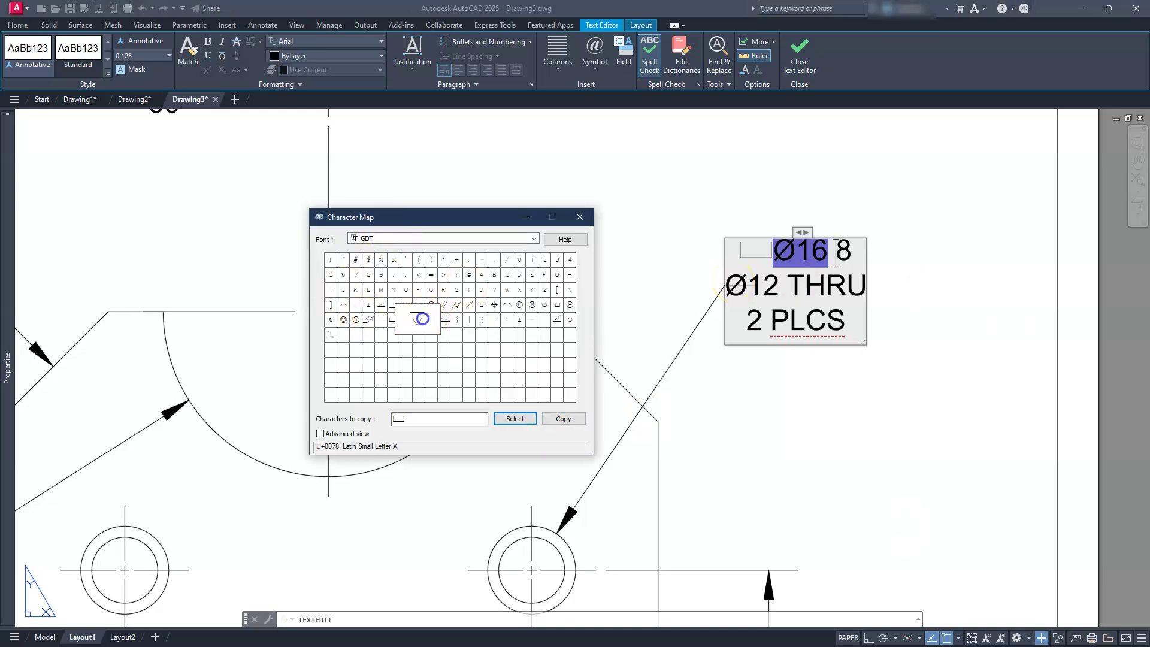
pyautogui.click(413, 418)
pyautogui.press('BackSpace')
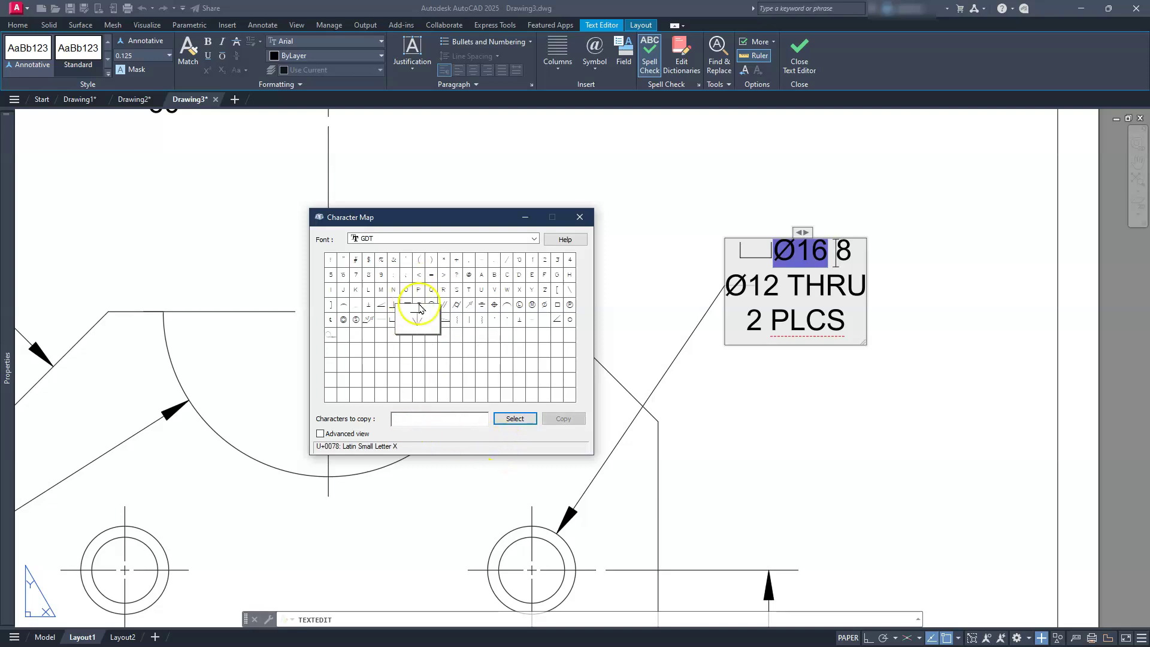
pyautogui.click(505, 419)
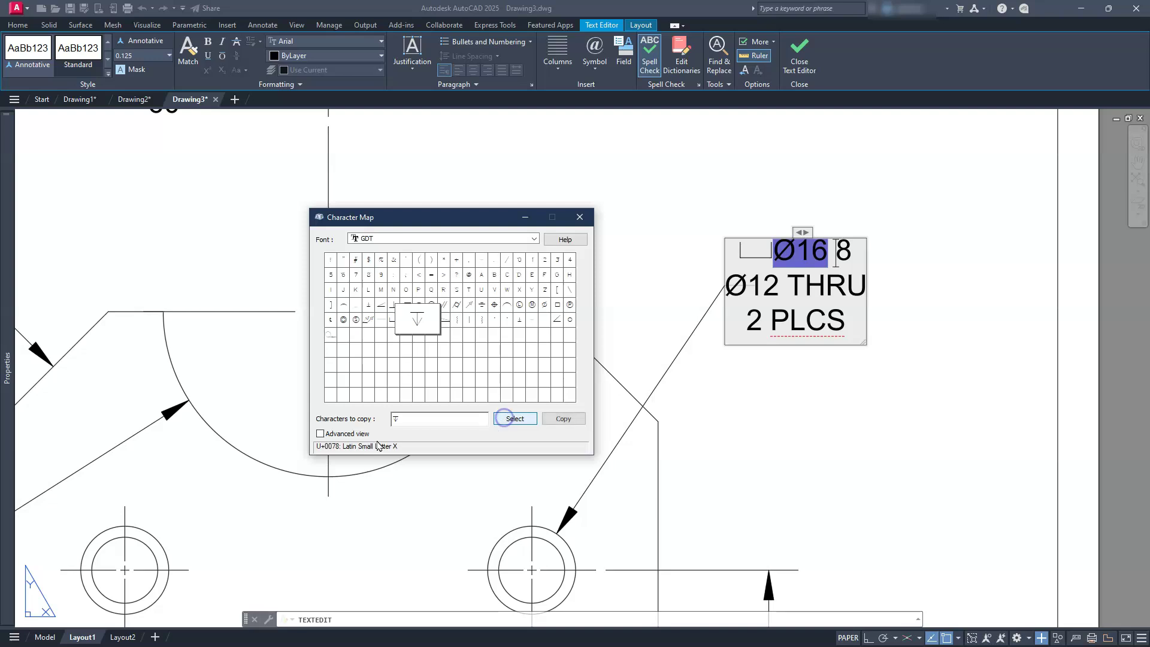
pyautogui.click(563, 419)
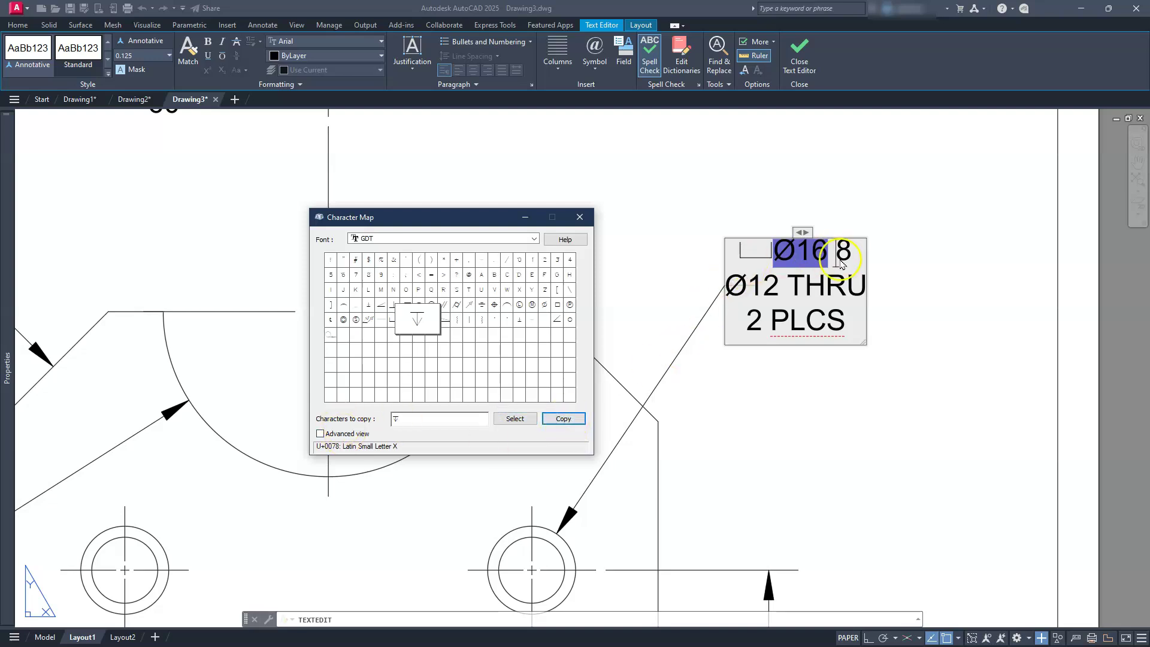
# Paste the depth symbol between Ø16 and 8 in the hole dimension text, and finish the text editing
pyautogui.click(838, 252)
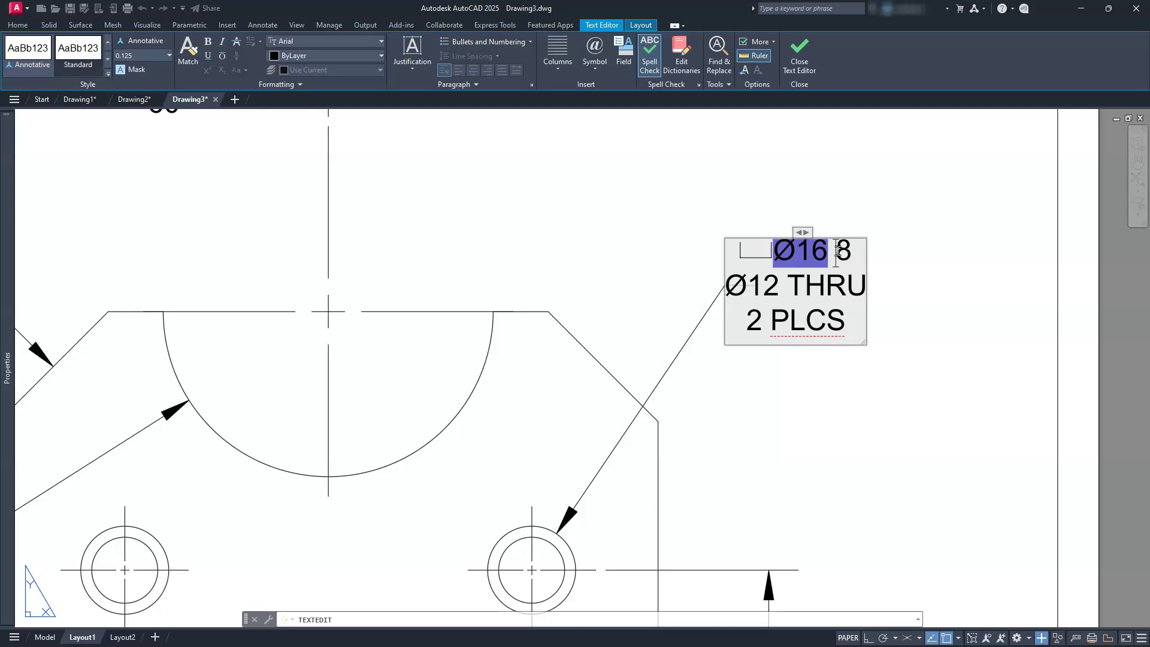
pyautogui.rightClick(839, 252)
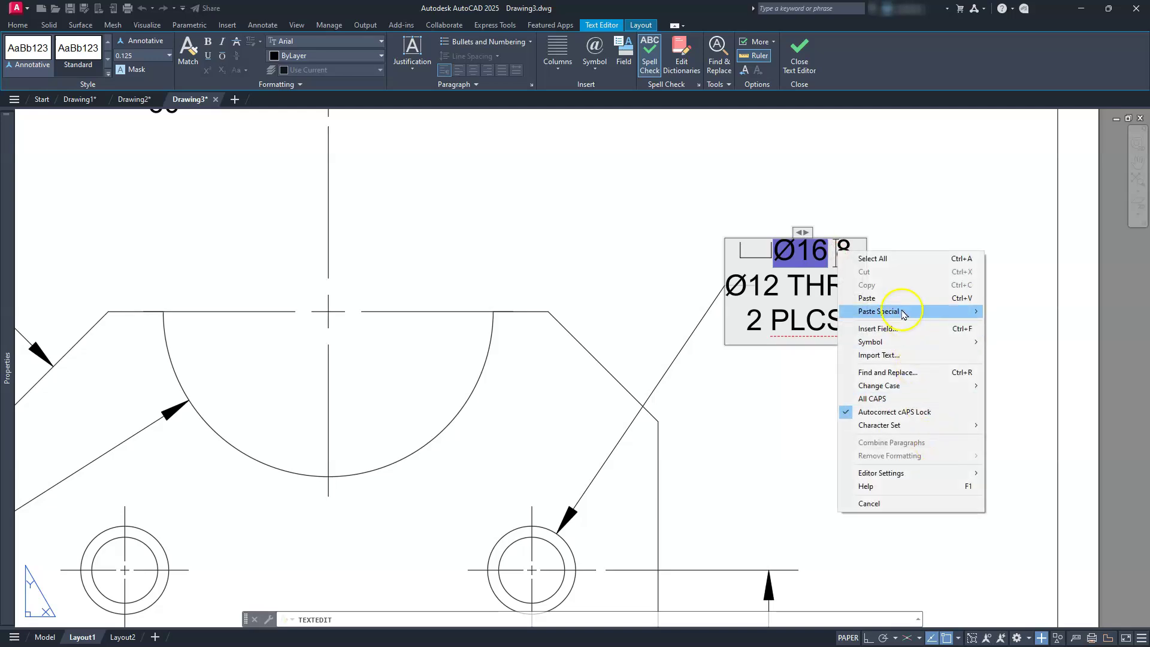
pyautogui.click(896, 298)
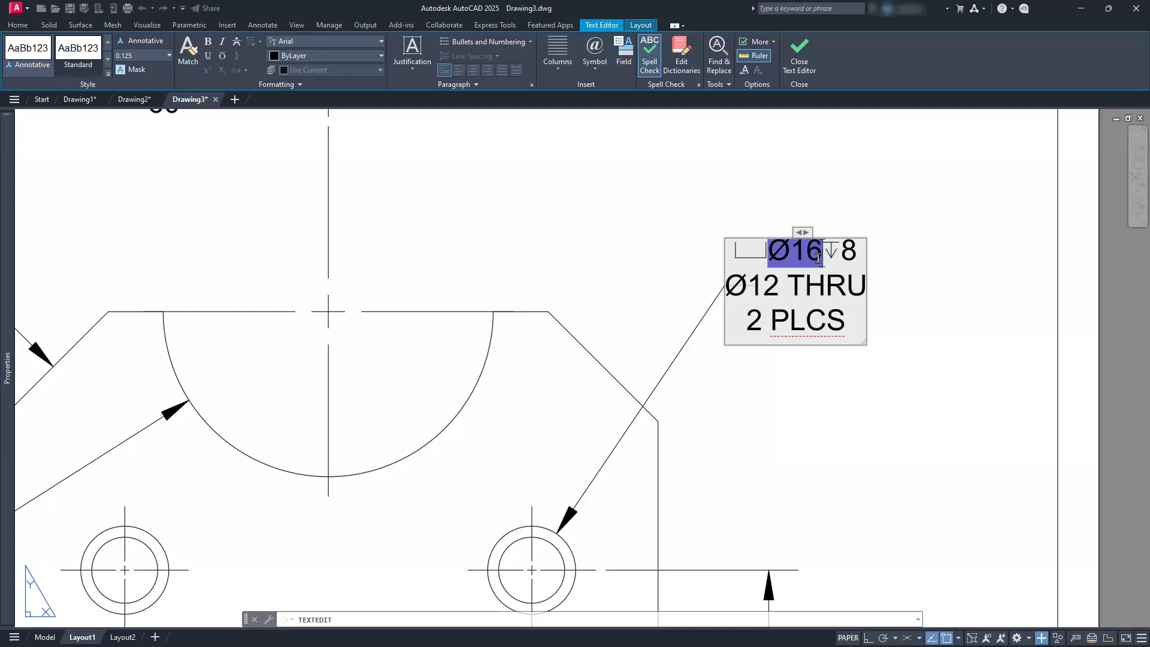
pyautogui.click(812, 52)
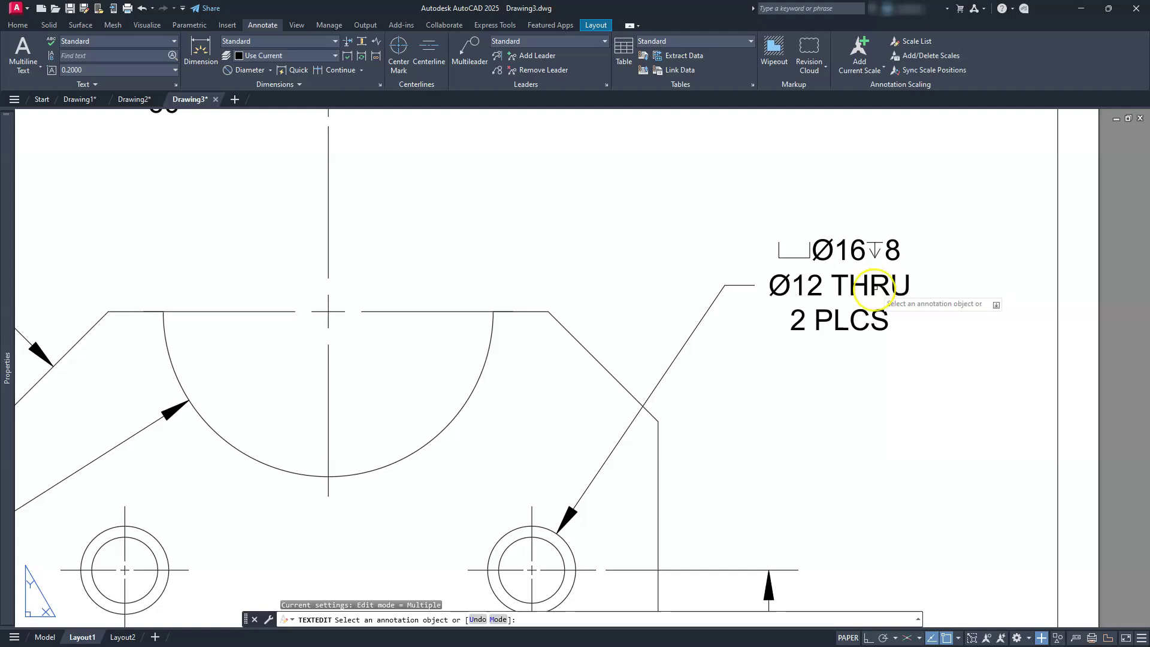
pyautogui.scroll(-5, 872, 287)
pyautogui.middleClick(422, 456)
pyautogui.middleClick(421, 456)
pyautogui.moveTo(7, 593)
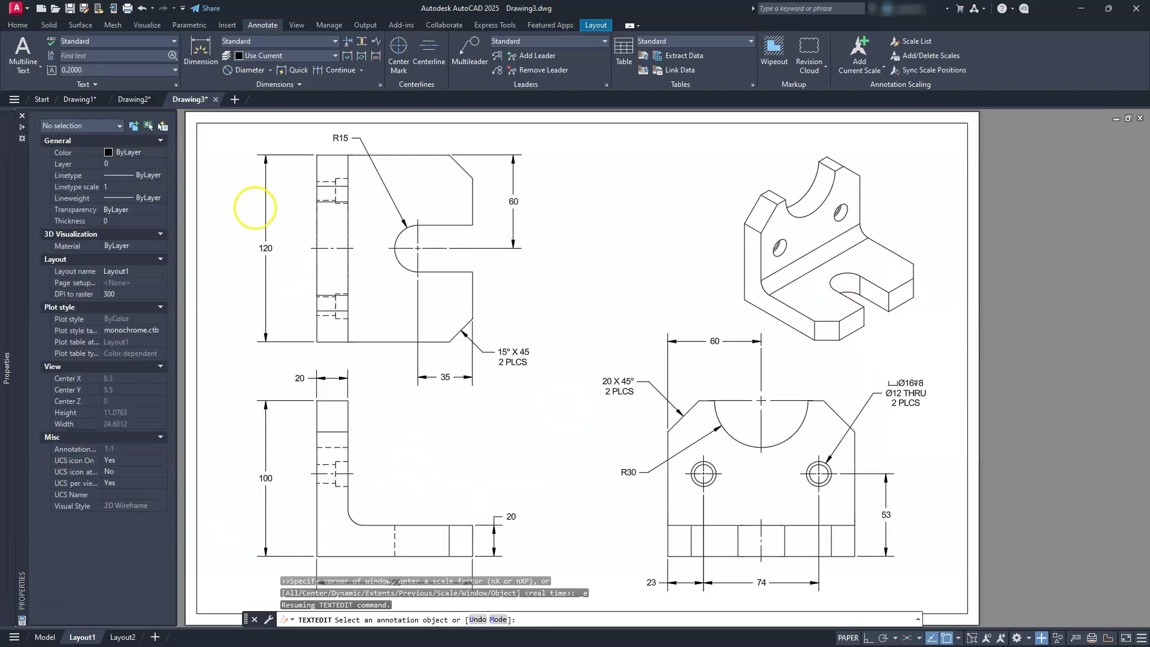
pyautogui.click(22, 115)
pyautogui.press('Escape')
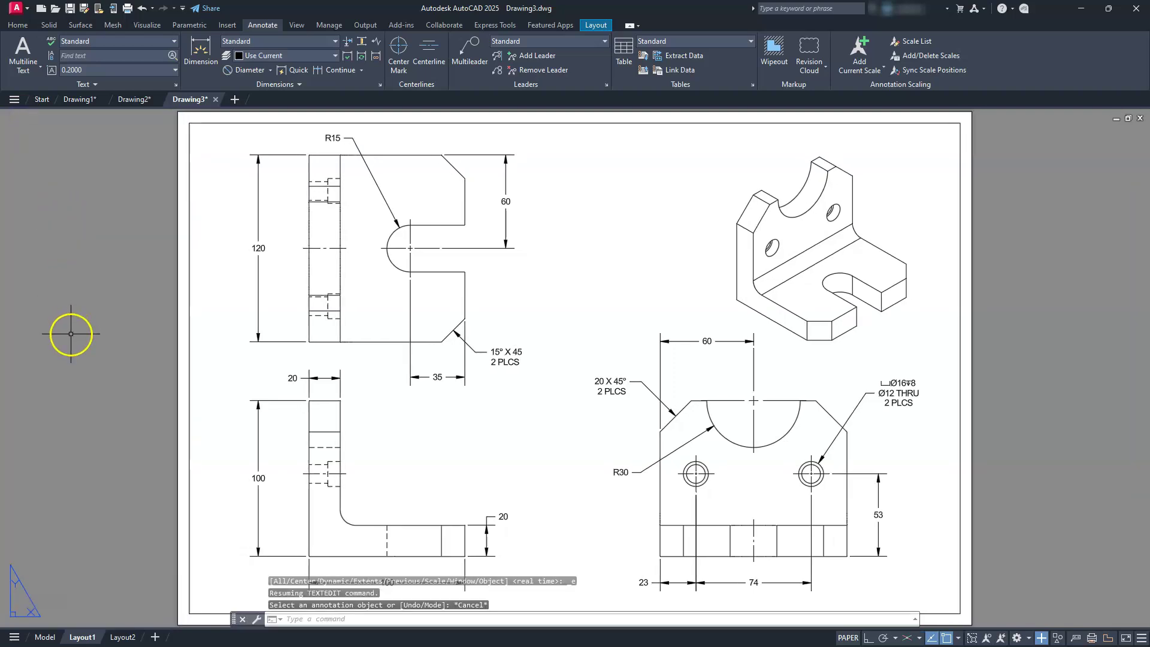